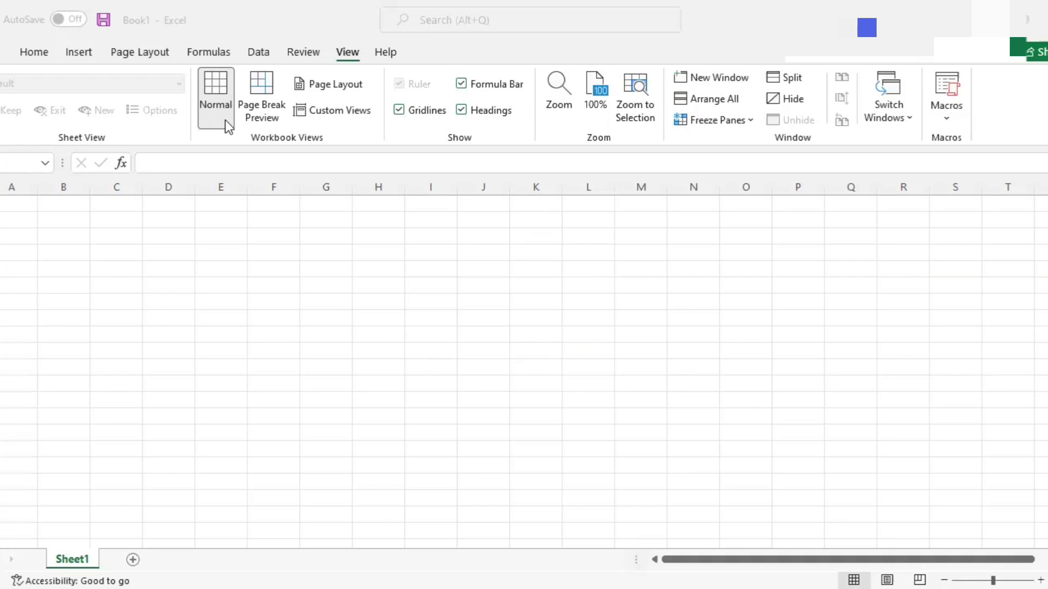
Step: Select cell A1 and bring up the Home formatting commands
left_click(25, 206)
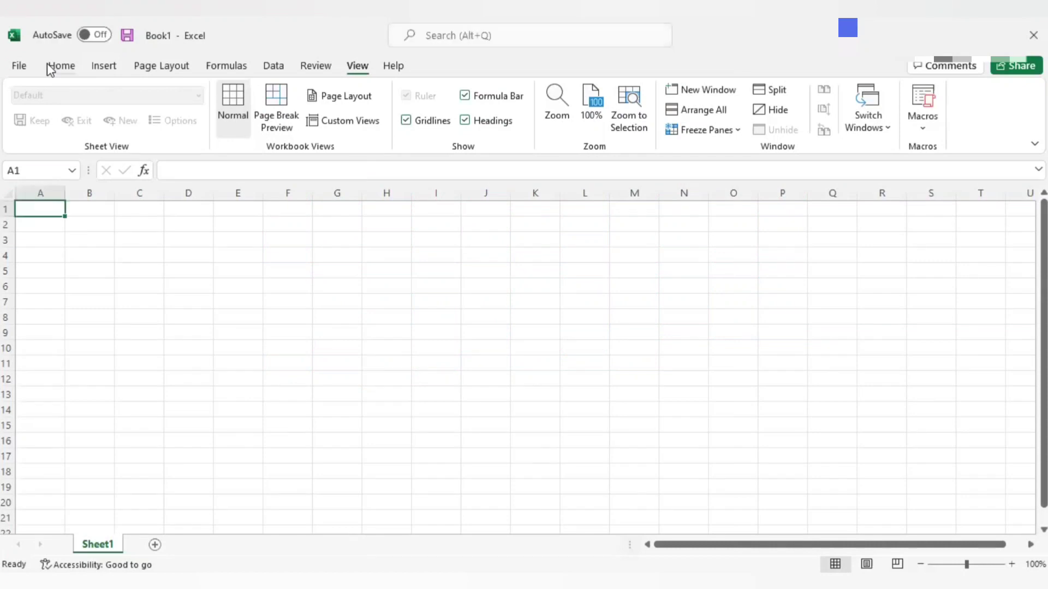
left_click(57, 67)
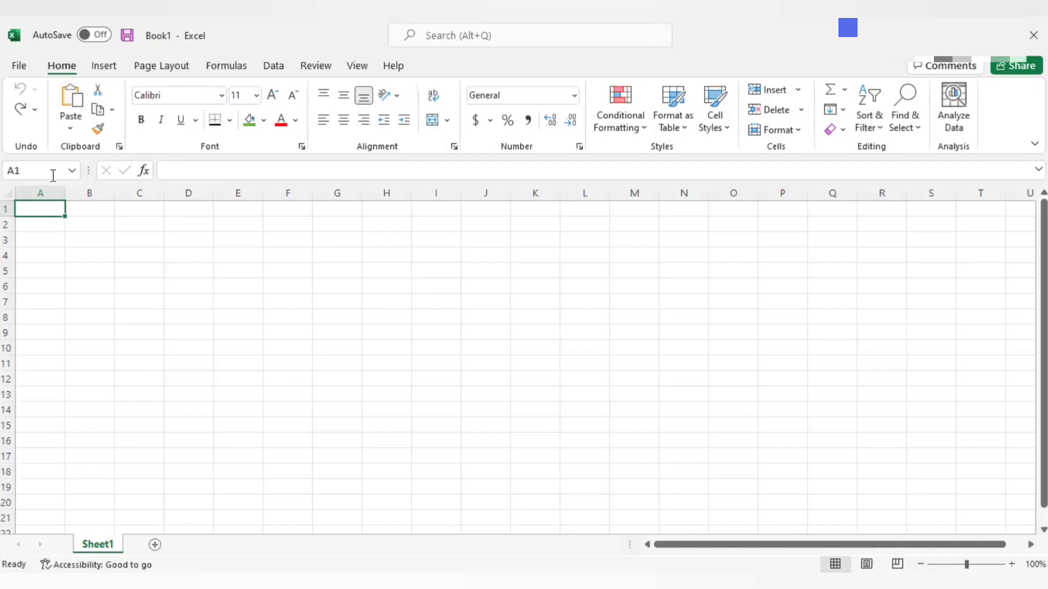
left_click(72, 173)
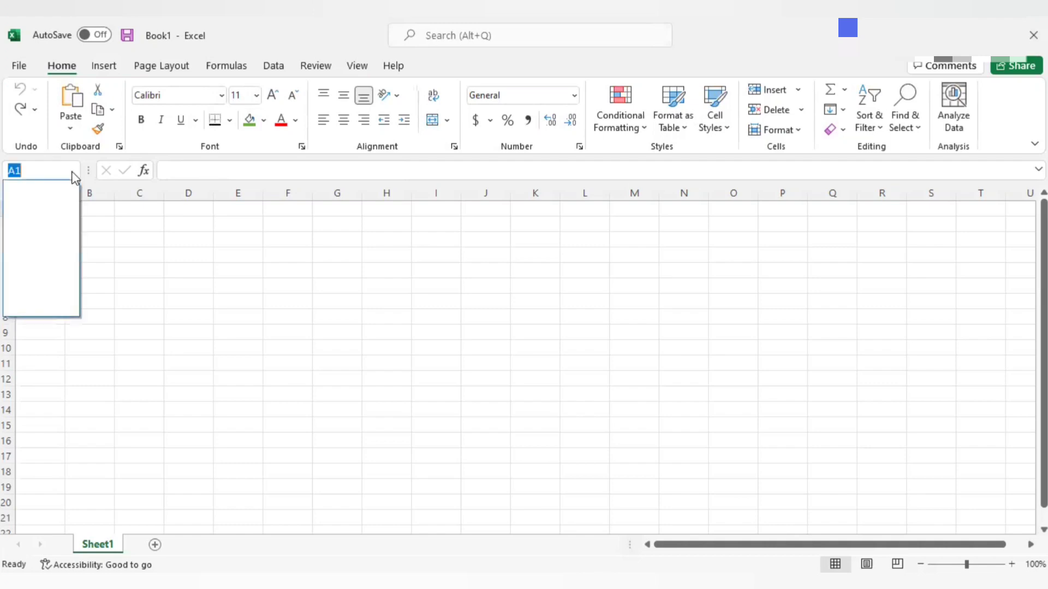
left_click(73, 174)
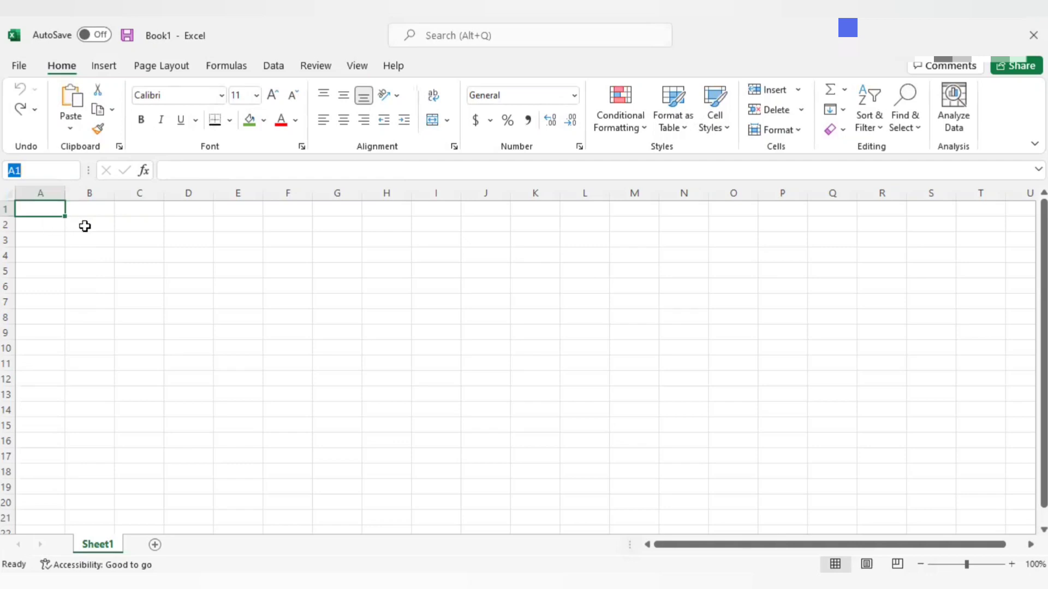
left_click(83, 226)
Step: Format the blank range A1:Z30 with the Congenial Black font at size 12
left_click(49, 208)
left_click_drag(49, 207, 1017, 540)
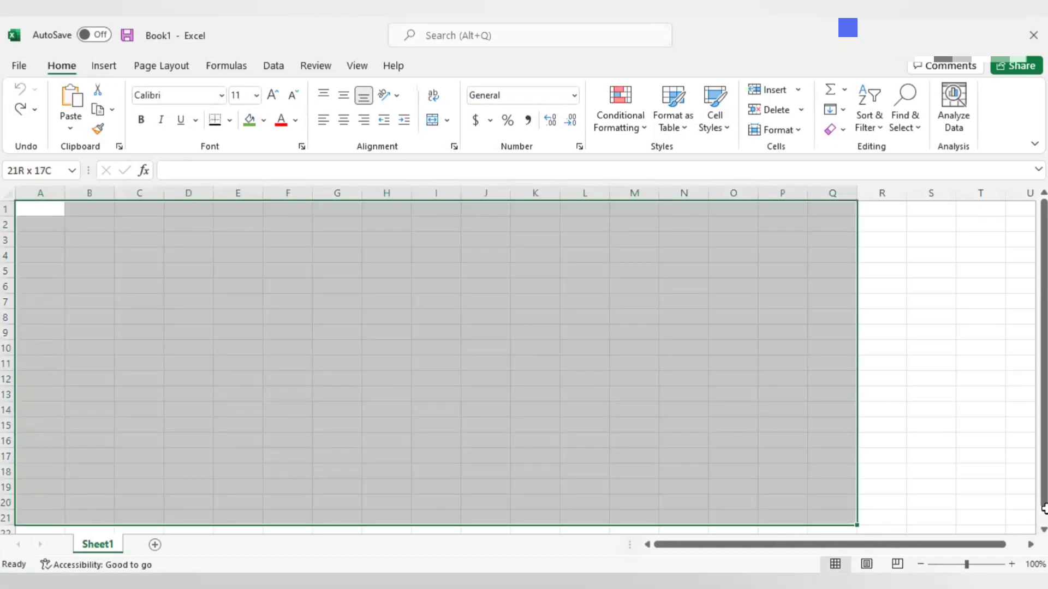
left_click_drag(759, 501, 385, 503)
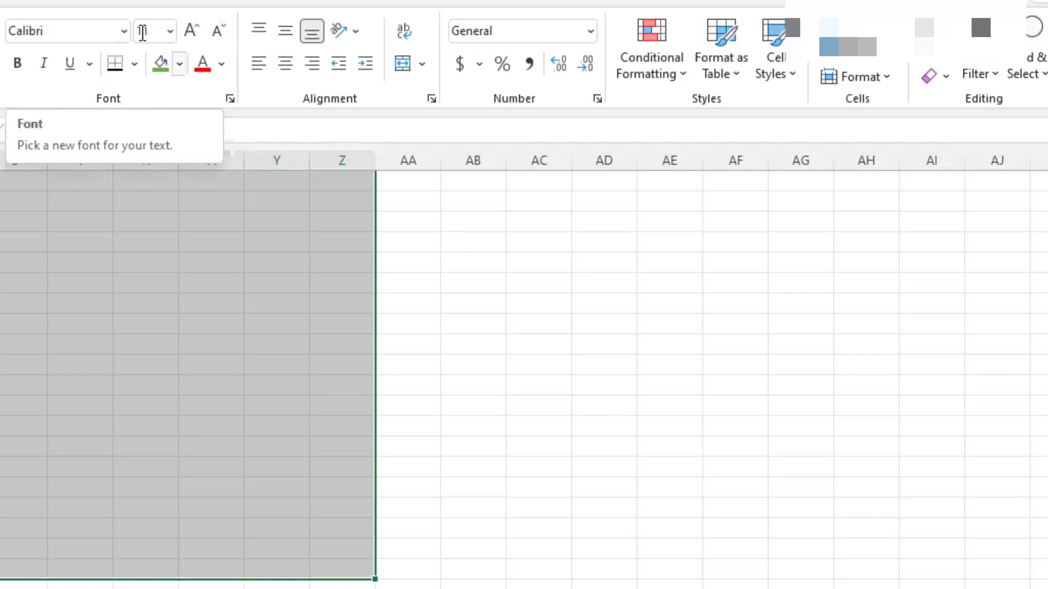
left_click(124, 31)
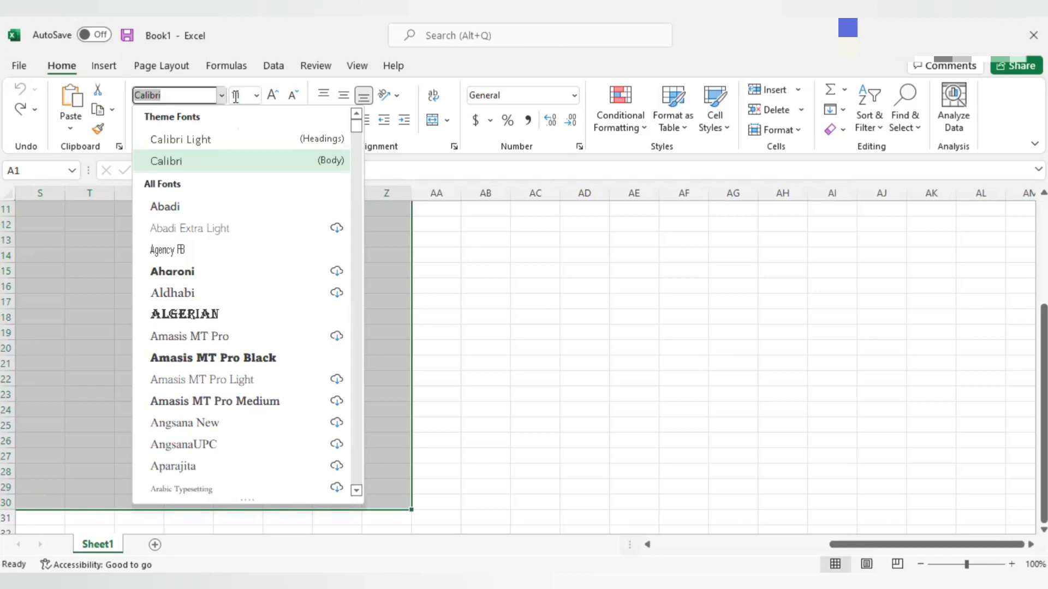
type("Congenial Black")
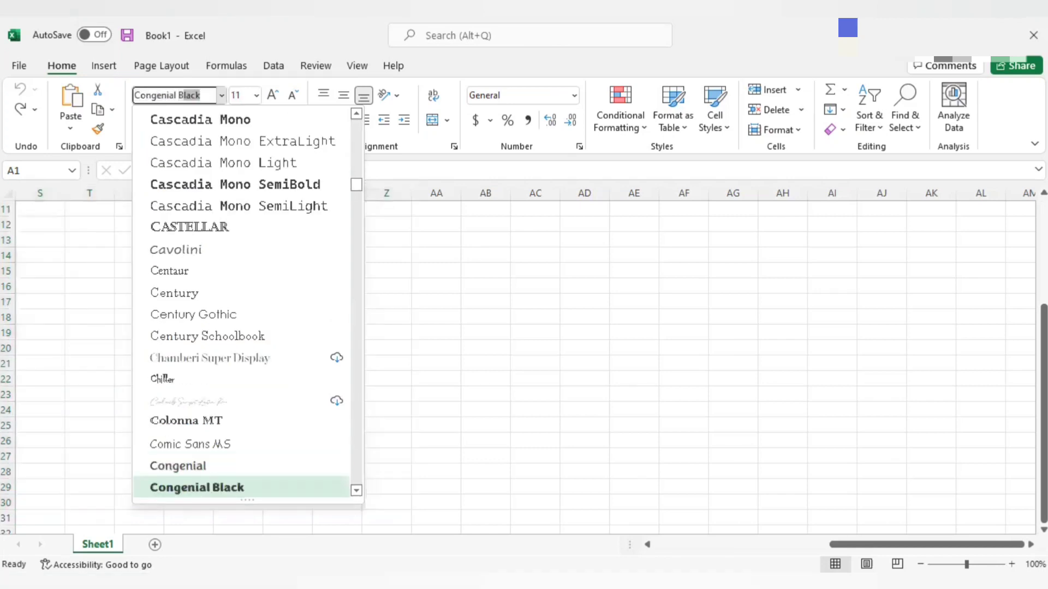
key("Return")
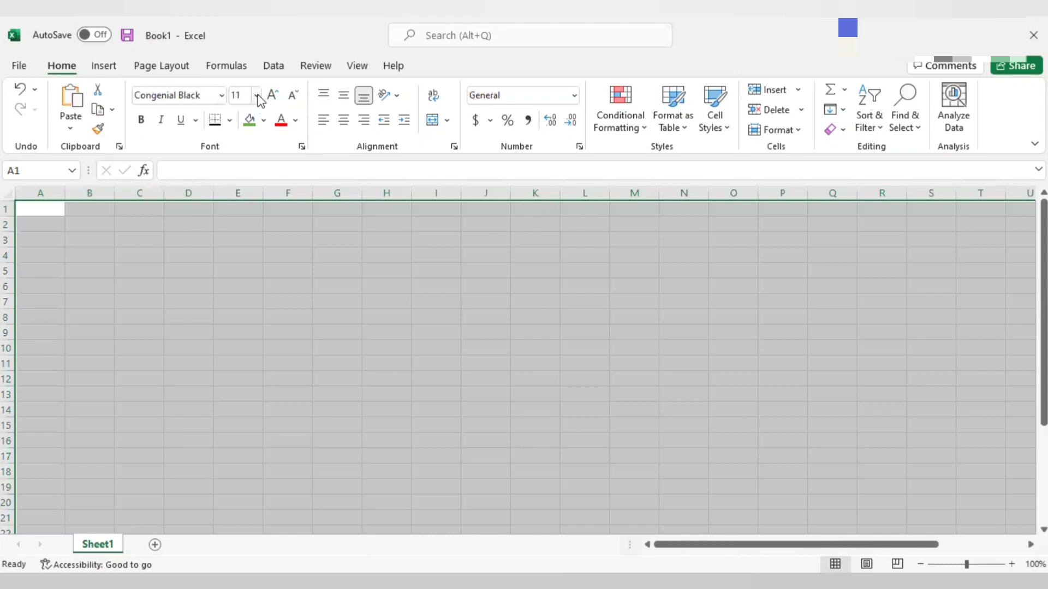
left_click(256, 95)
left_click(243, 186)
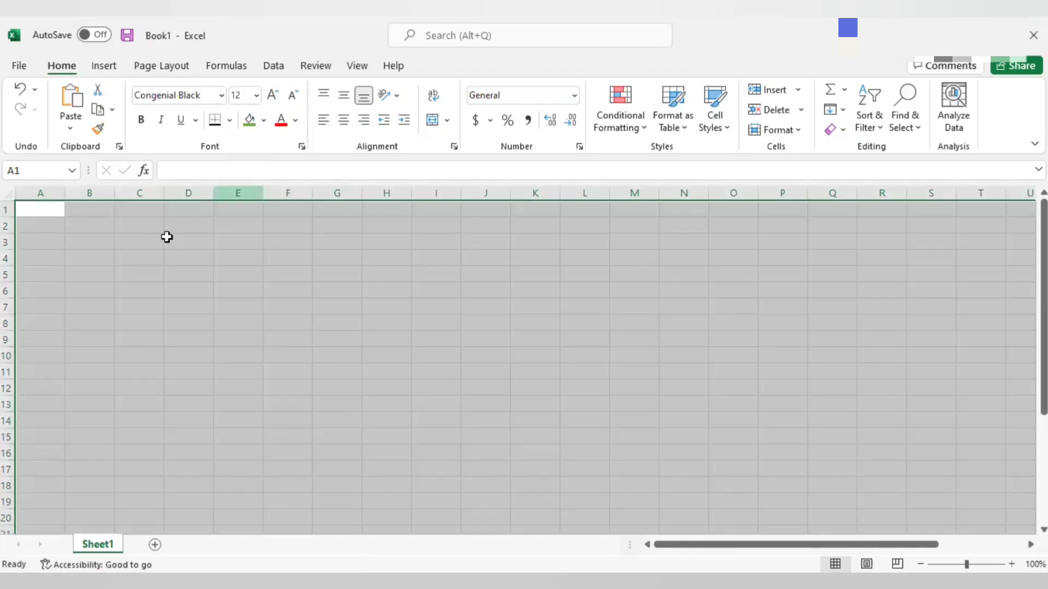
Step: Enter the headers Income, Amount and Date in A1:C1 and autofit column B to its header text
left_click(55, 209)
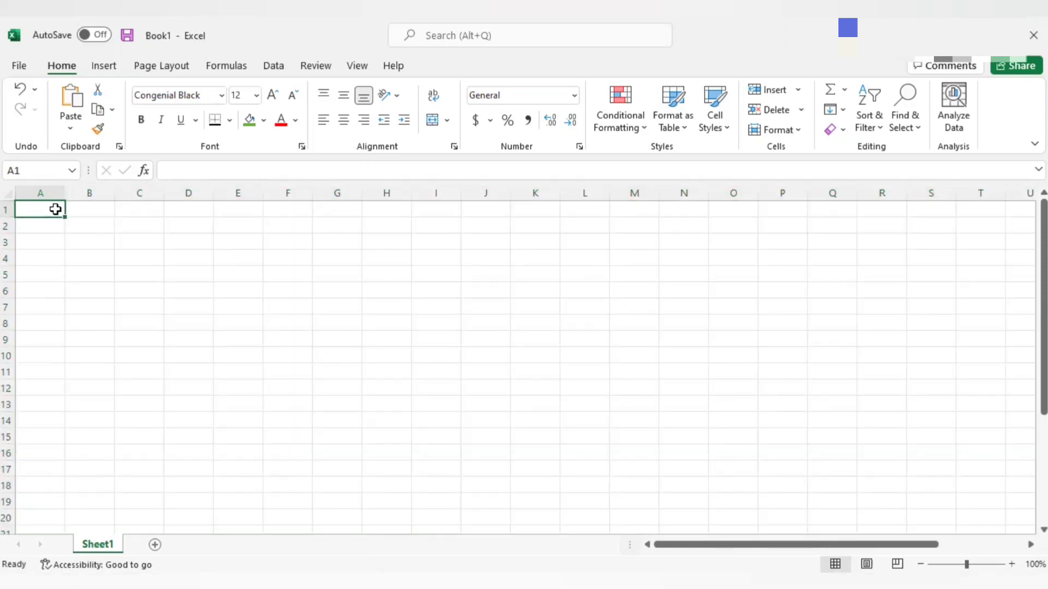
type("Inc")
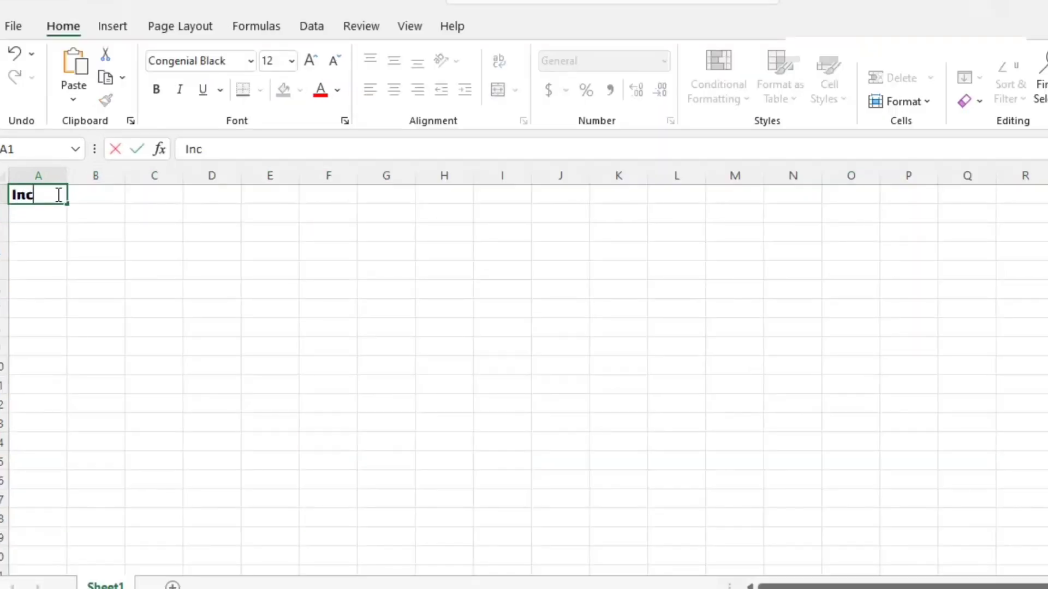
type("ome")
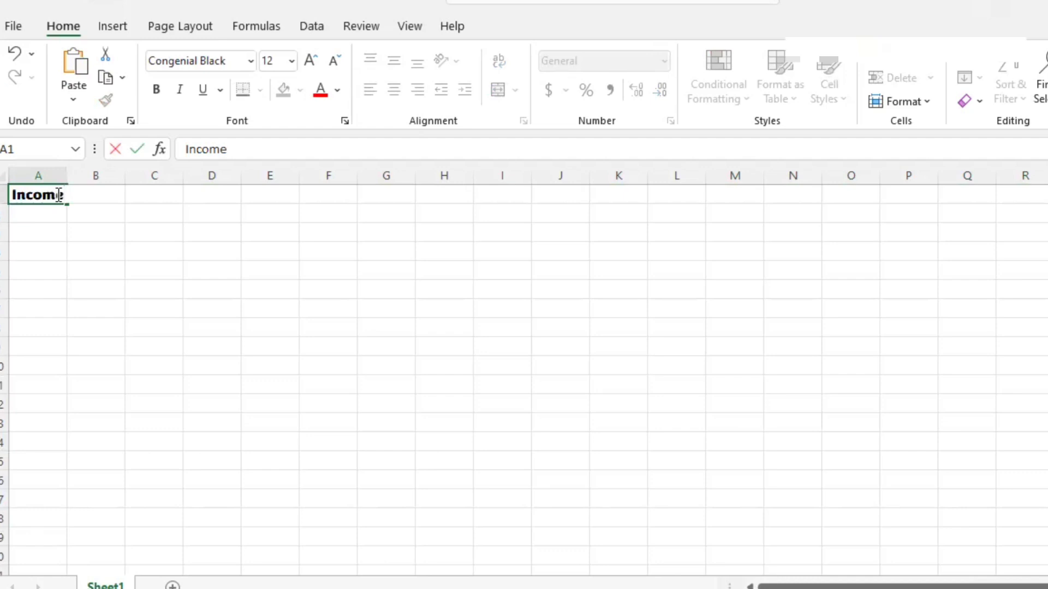
key("Tab")
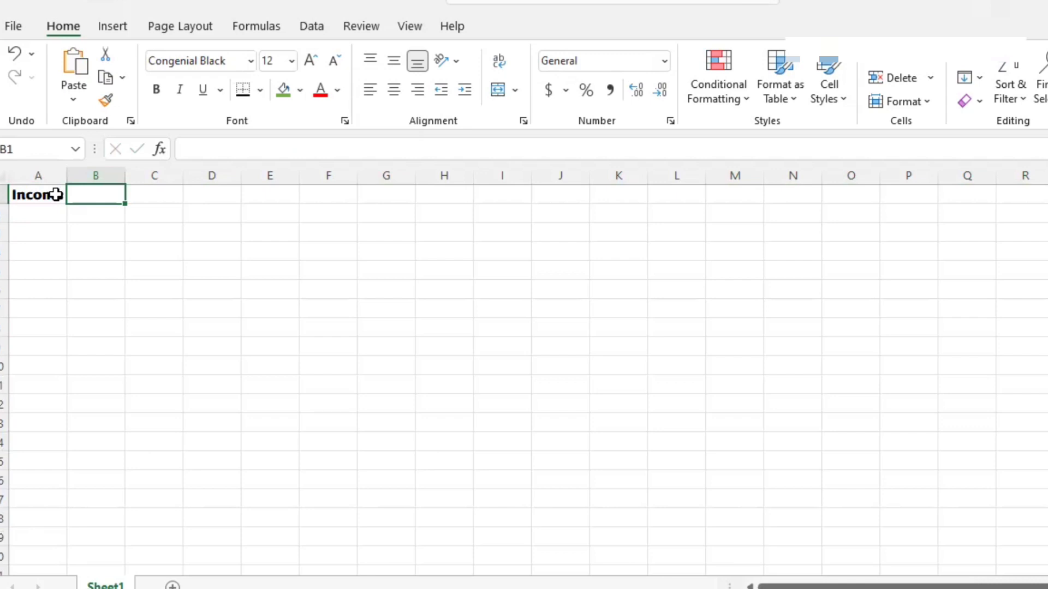
type("Amount")
key("Tab")
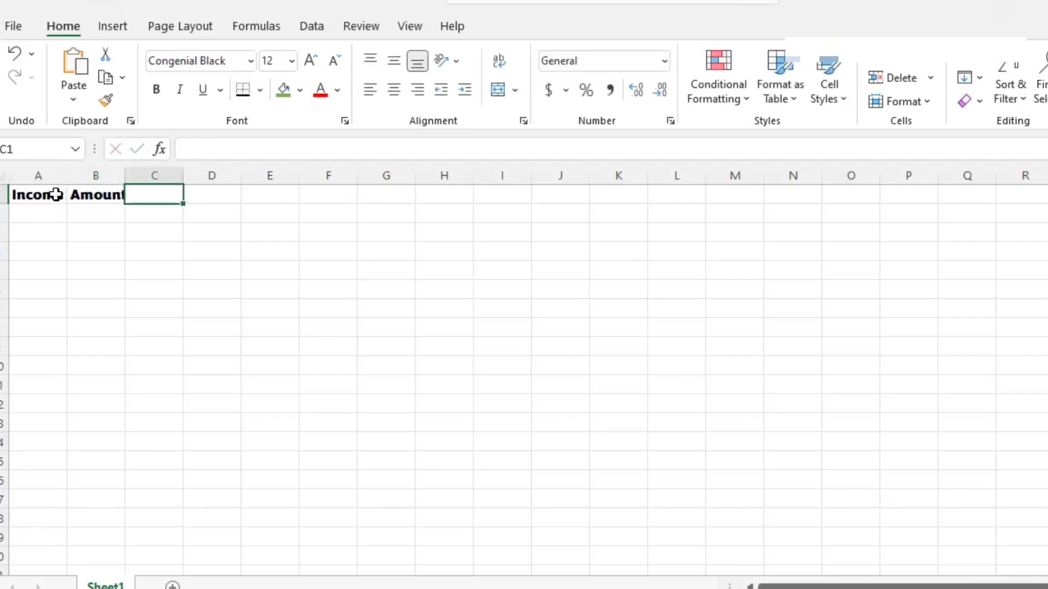
type("Date")
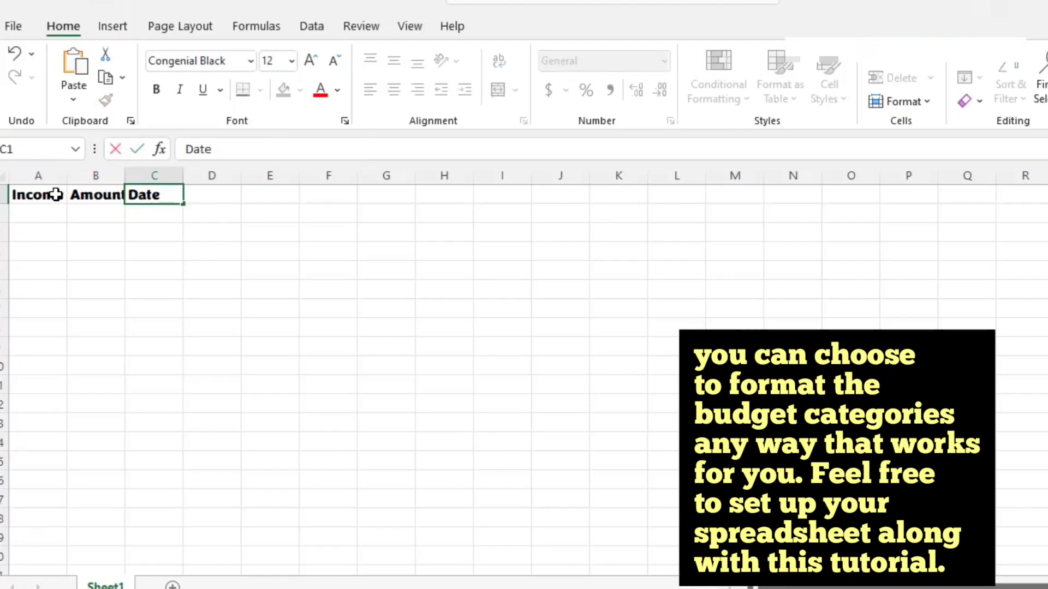
key("Return")
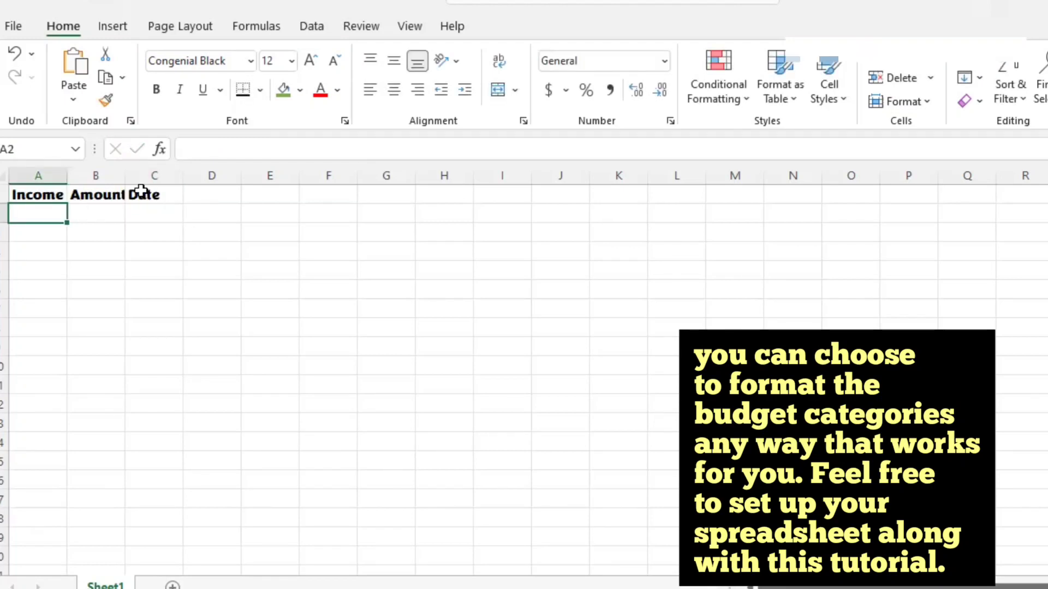
left_click(105, 198)
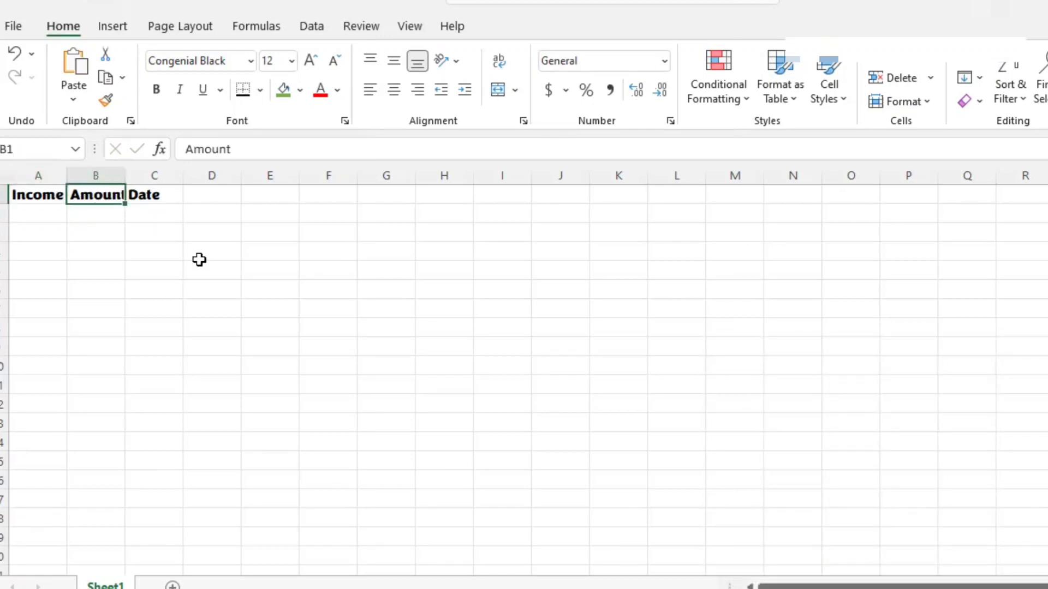
double_click(125, 175)
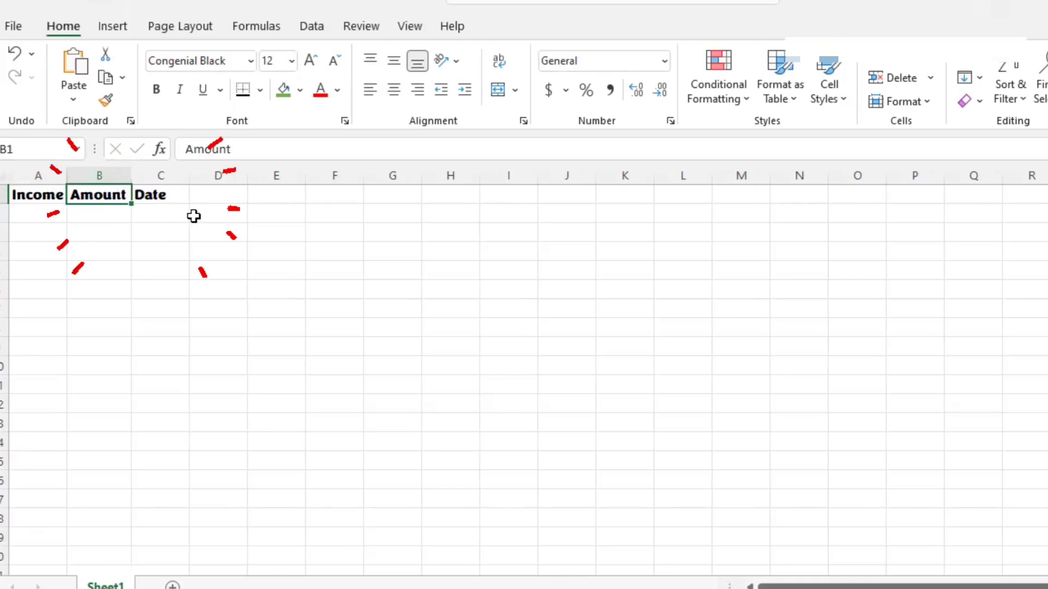
Step: Add the income source Full Time Job in A2 with an amount of 2500 in B2
left_click(45, 216)
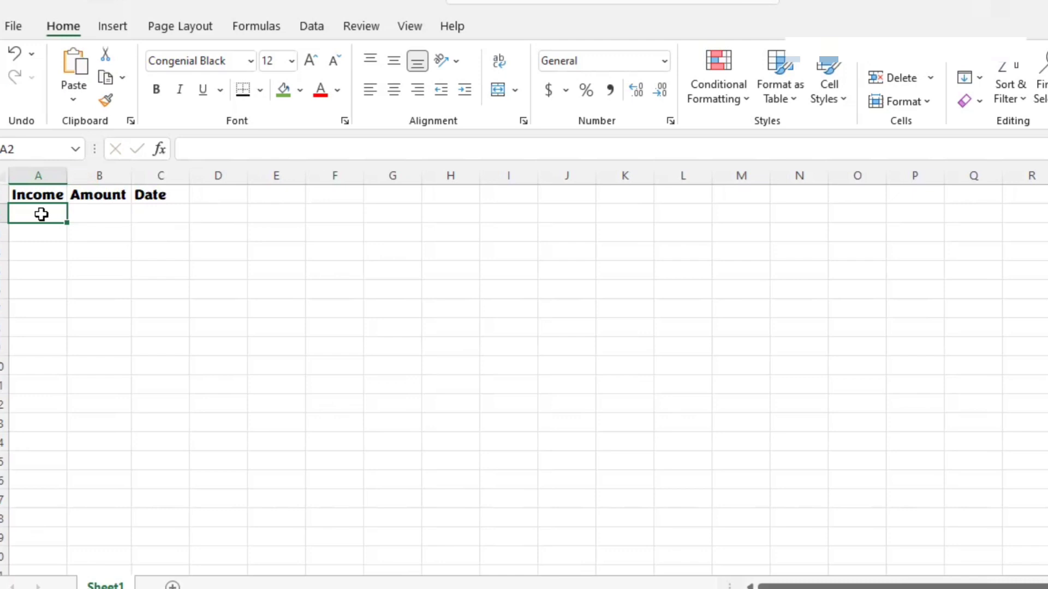
type("Full")
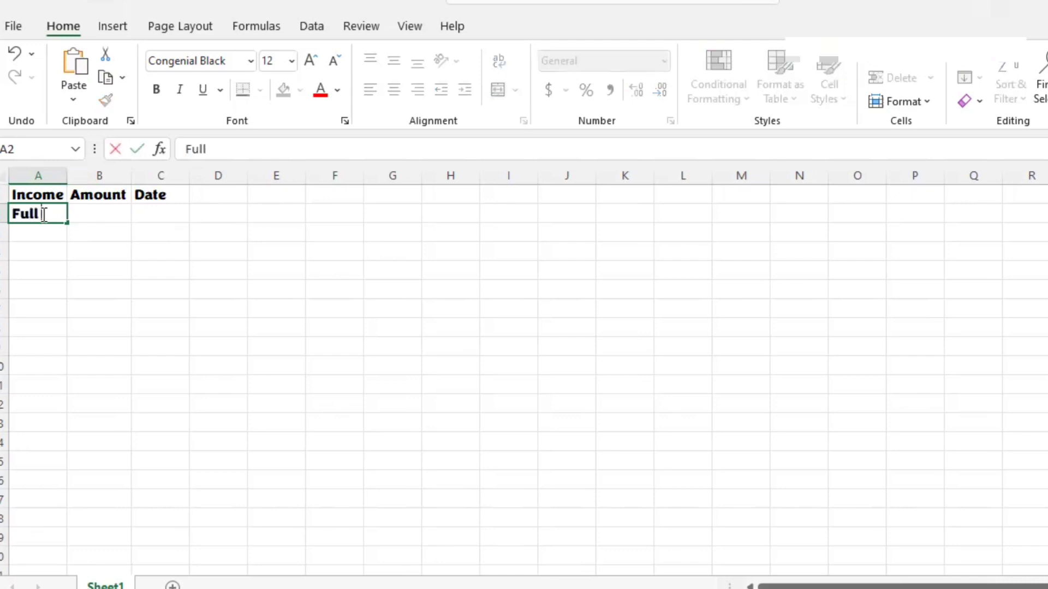
type(" Time Job")
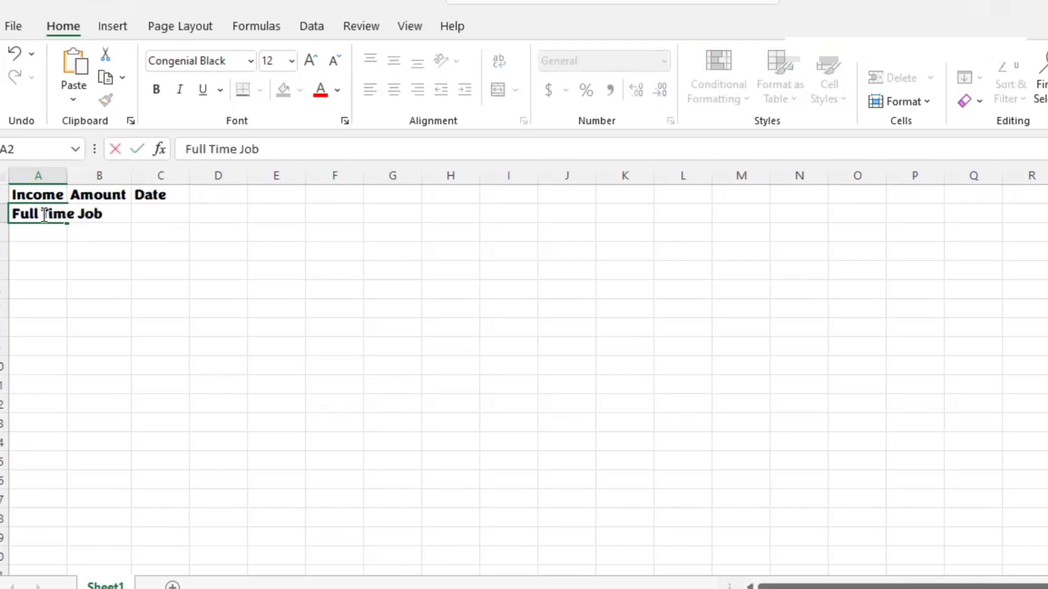
key("Tab")
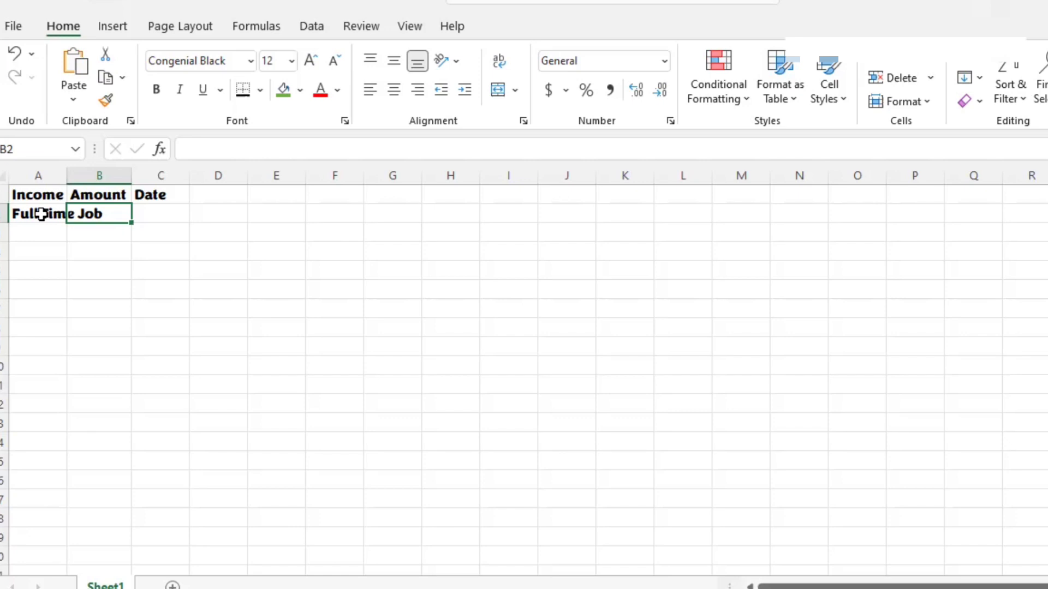
type("2500")
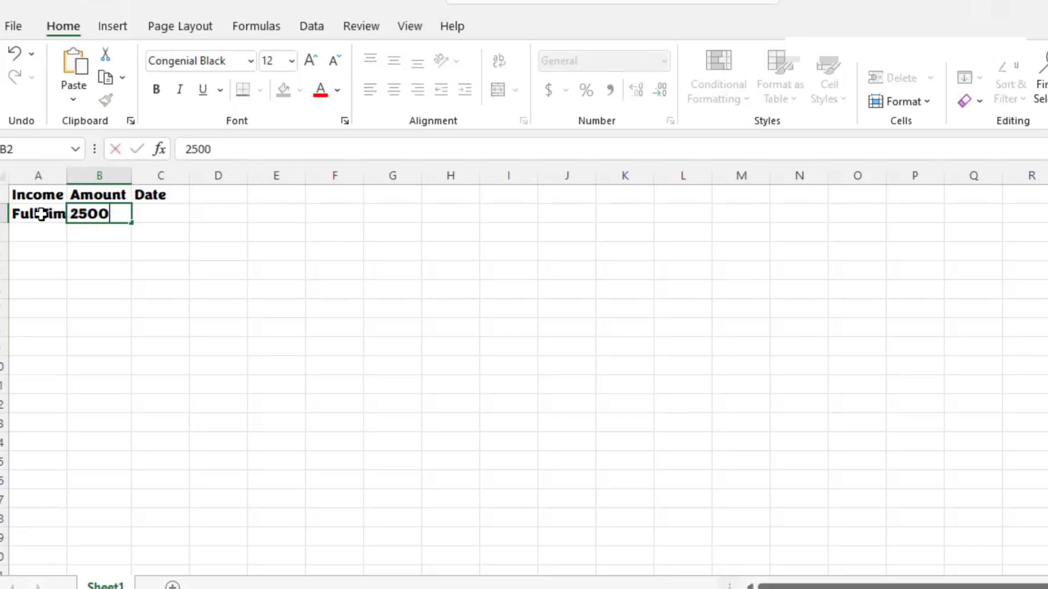
key("Return")
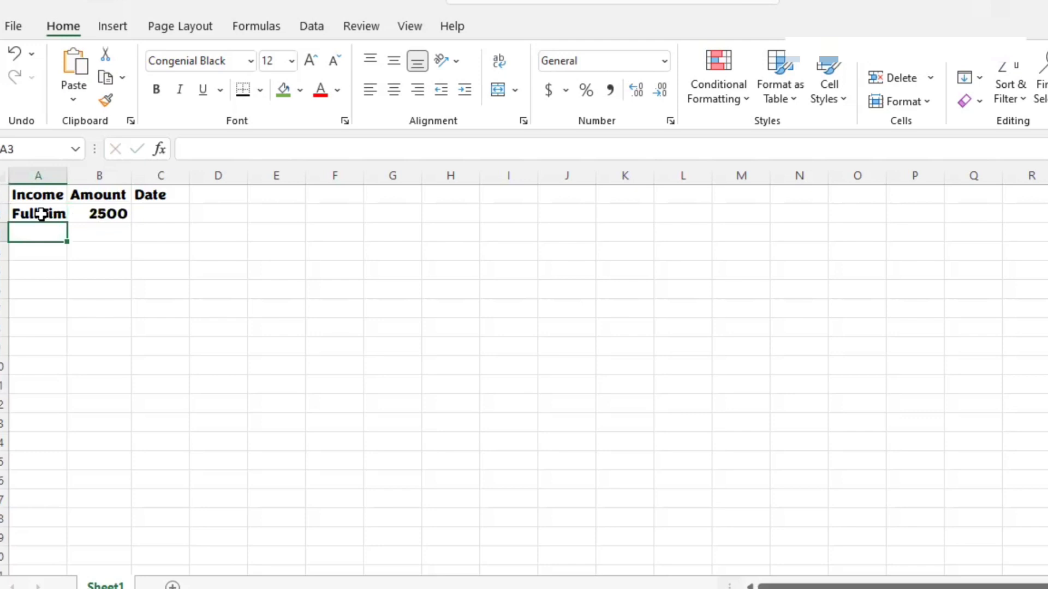
Step: Enter April 1, 2022 in C2 as the date of the full-time job income
left_click(168, 216)
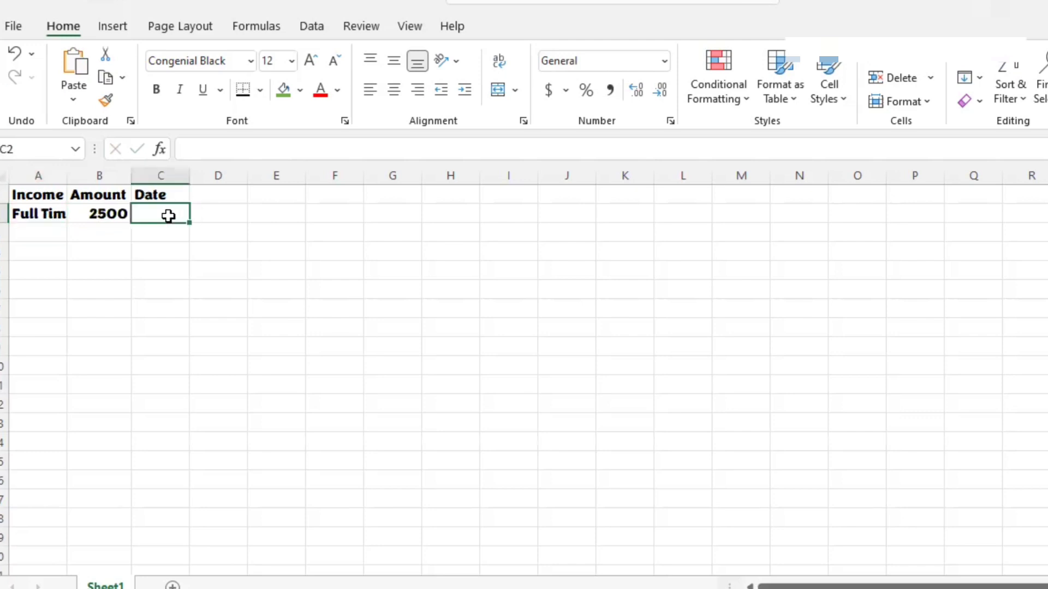
type("April 1st")
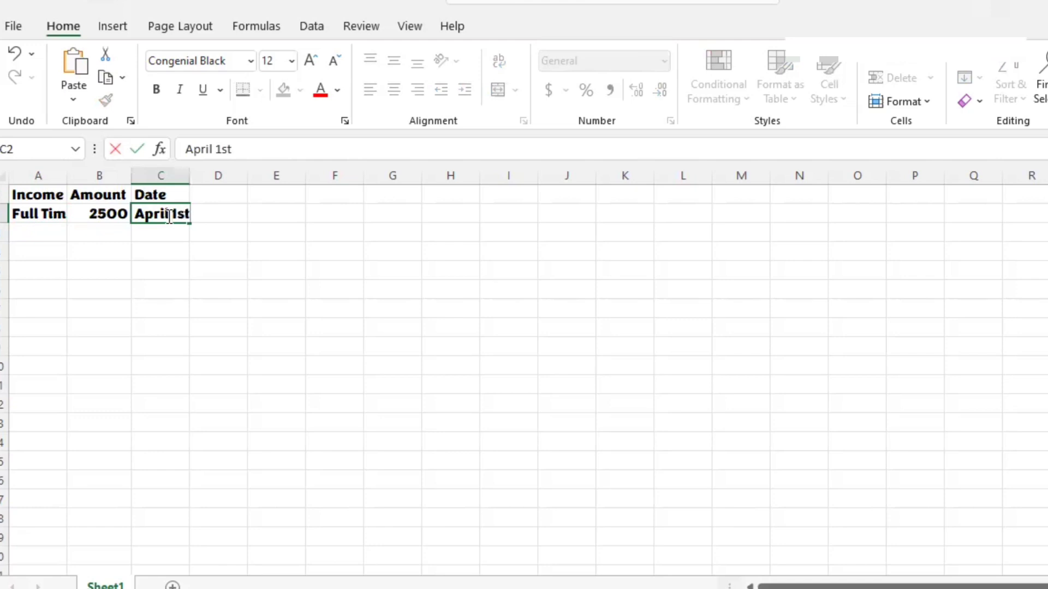
key("BackSpace")
key("BackSpace")
key("BackSpace")
key("BackSpace")
type("1, 2022")
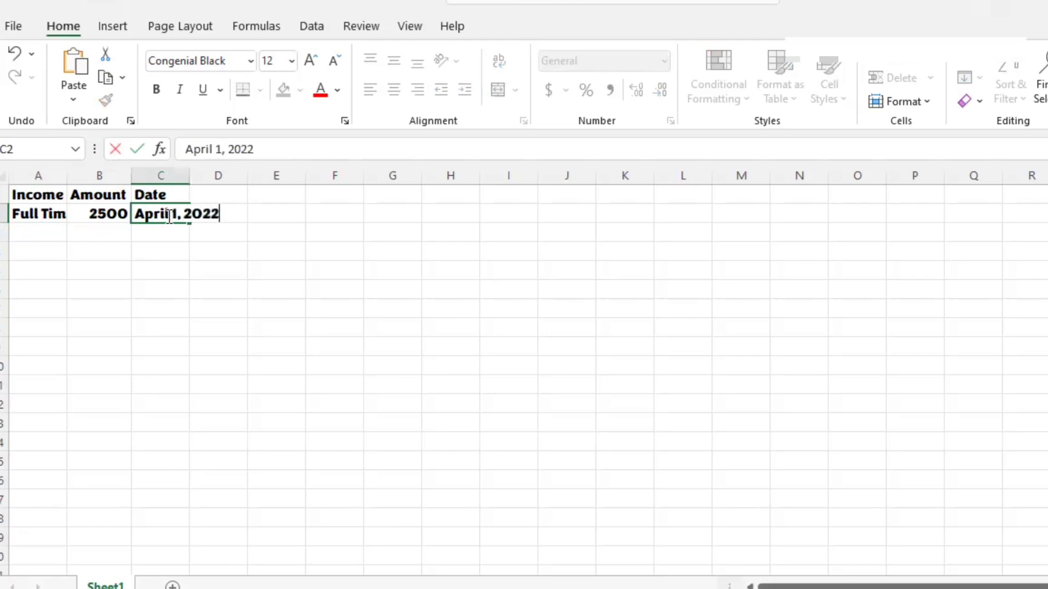
key("Return")
Step: Add the income source Part-Time Job in A3 with an amount of 700 in B3
left_click(43, 237)
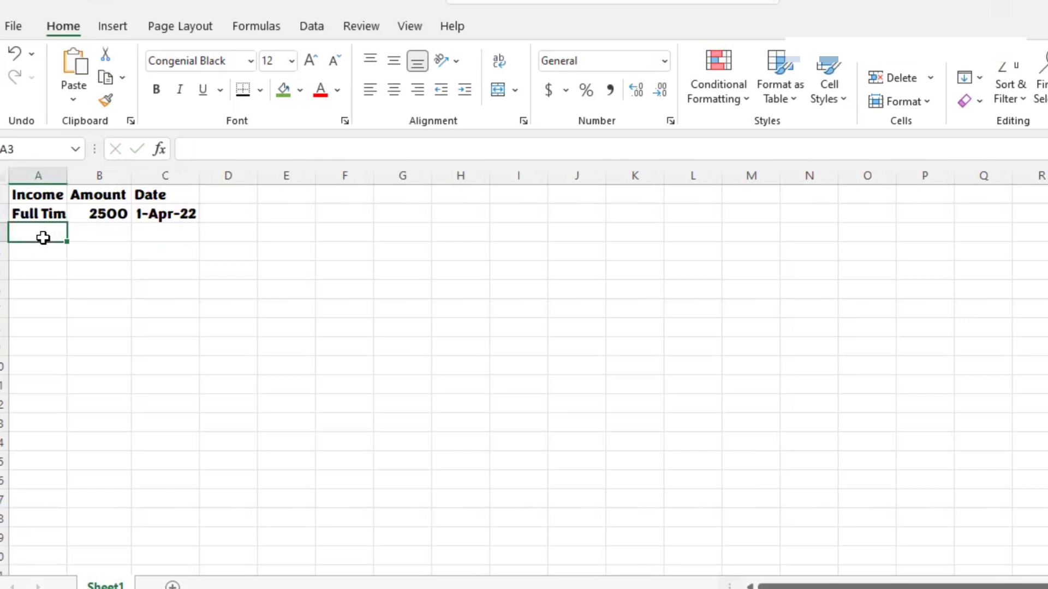
type("Part-Time")
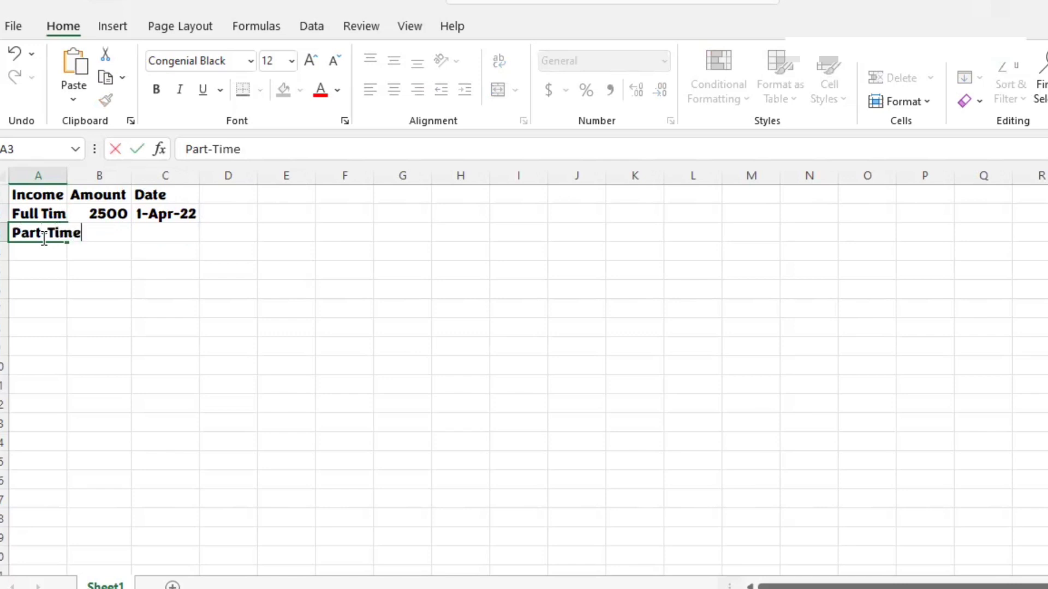
type(" Job")
key("Tab")
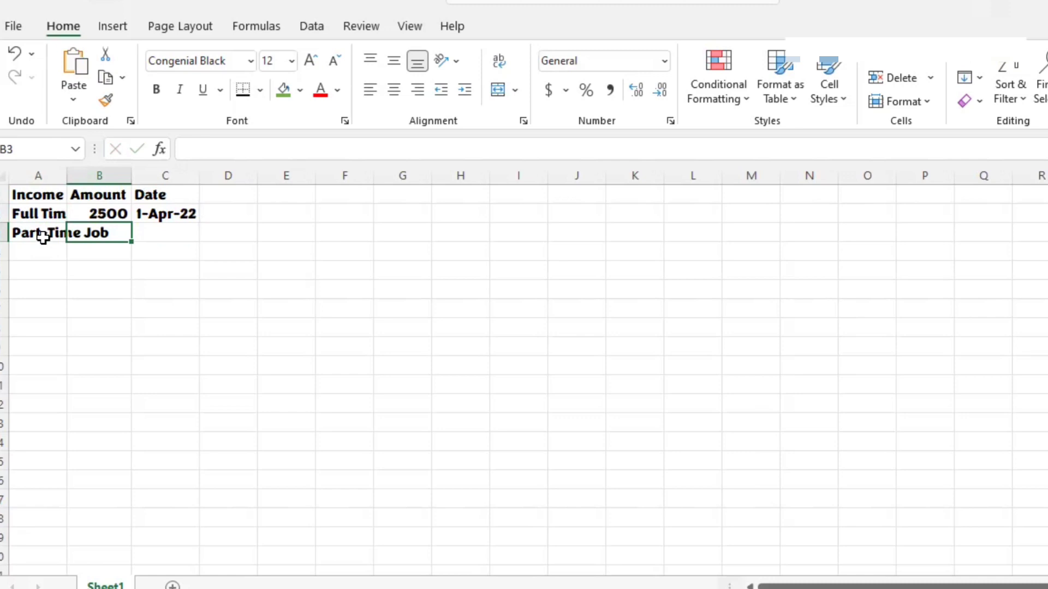
type("70")
key("Return")
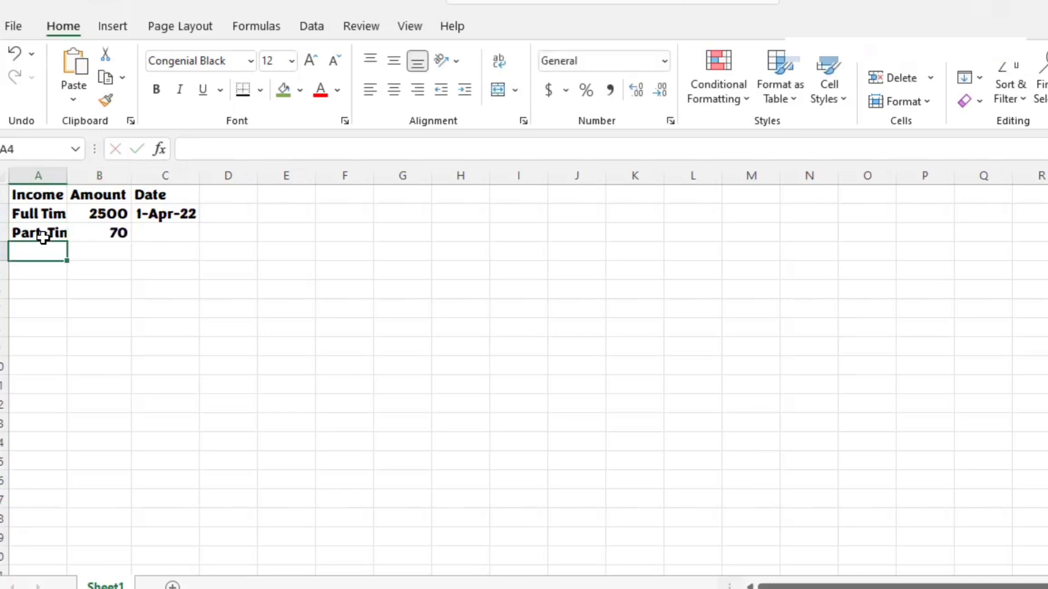
left_click(110, 237)
double_click(110, 237)
type("0")
key("Tab")
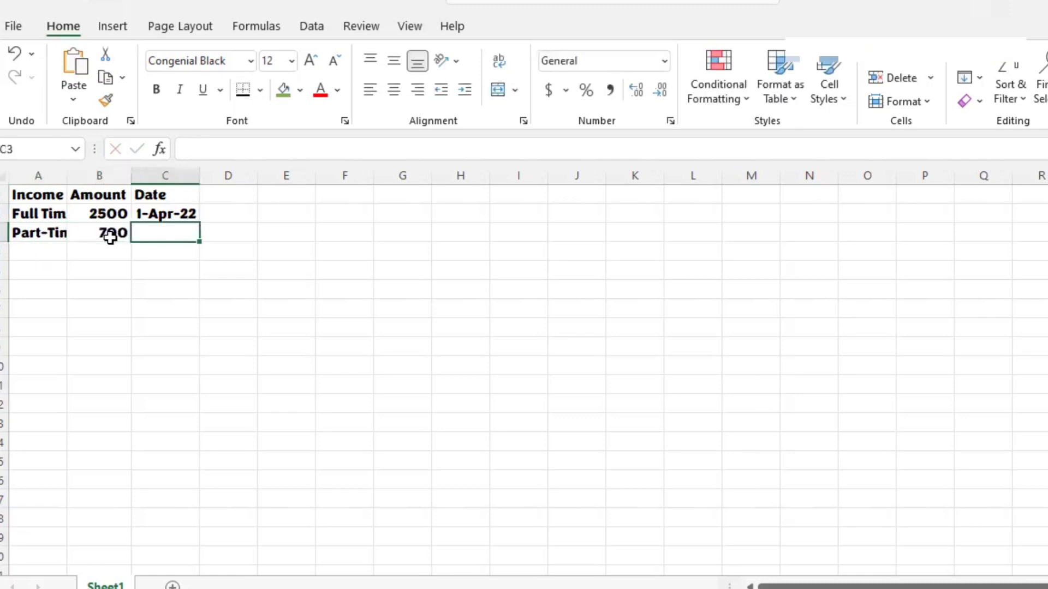
Step: Enter April 1, 2022 in C3 as the date of the part-time job income
type("April")
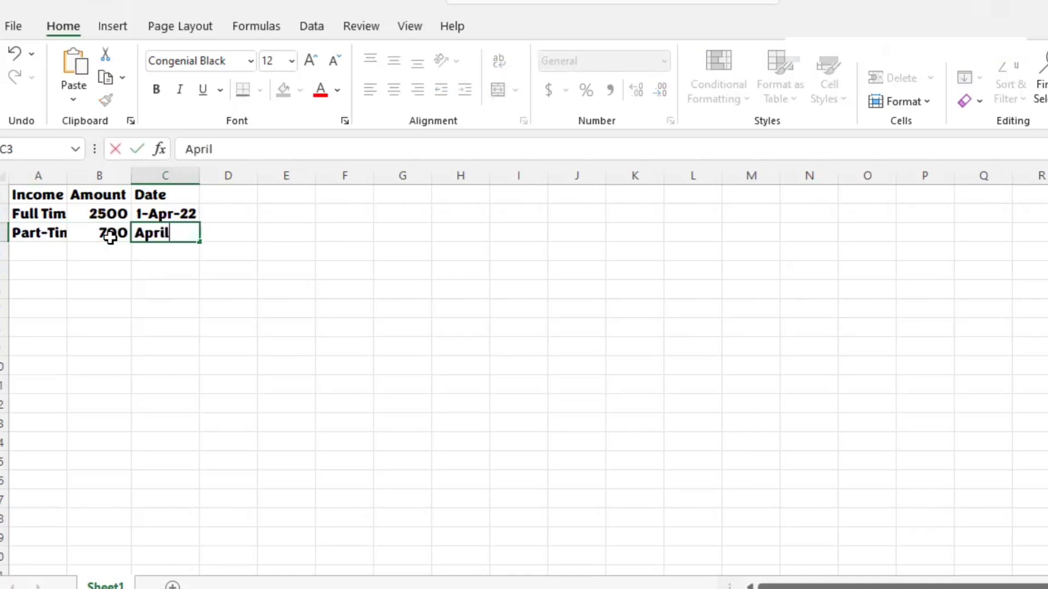
type(" 1, 2022")
key("Return")
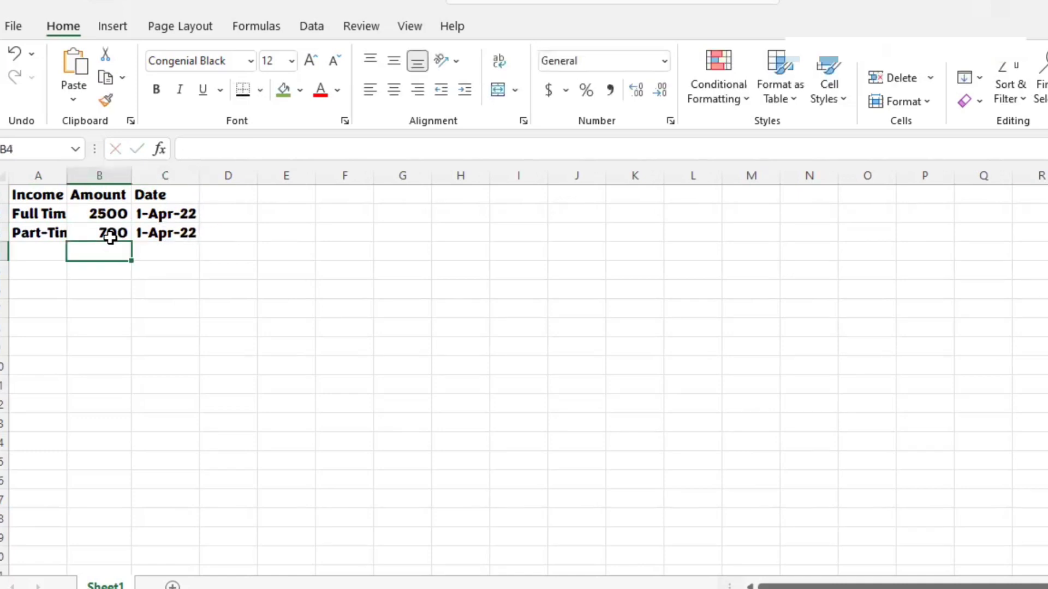
Step: Add the income source Side Hustle in A4 with an amount of 450 in B4
key("Left")
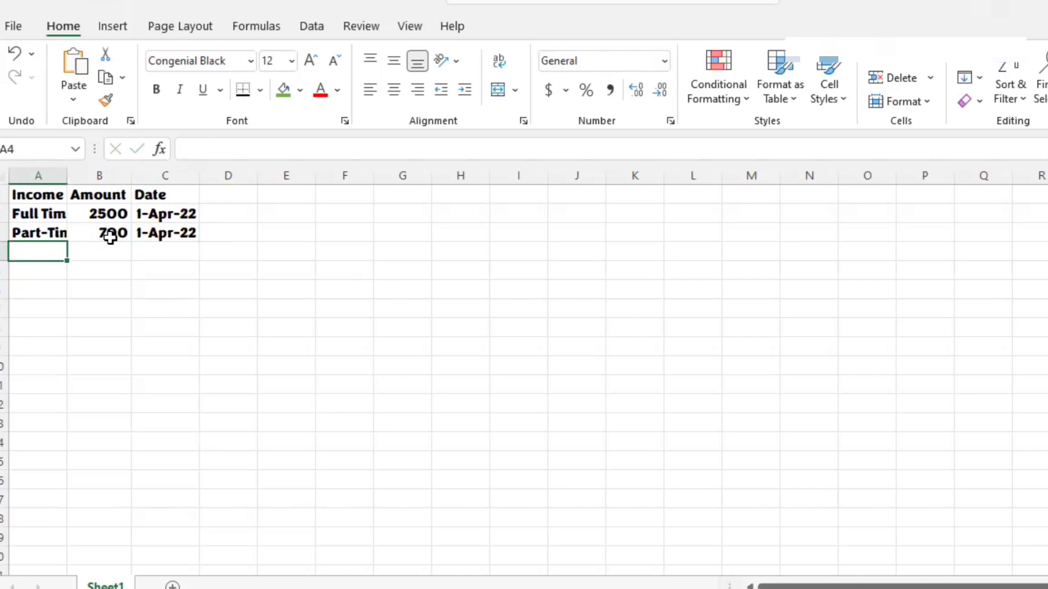
type("Side")
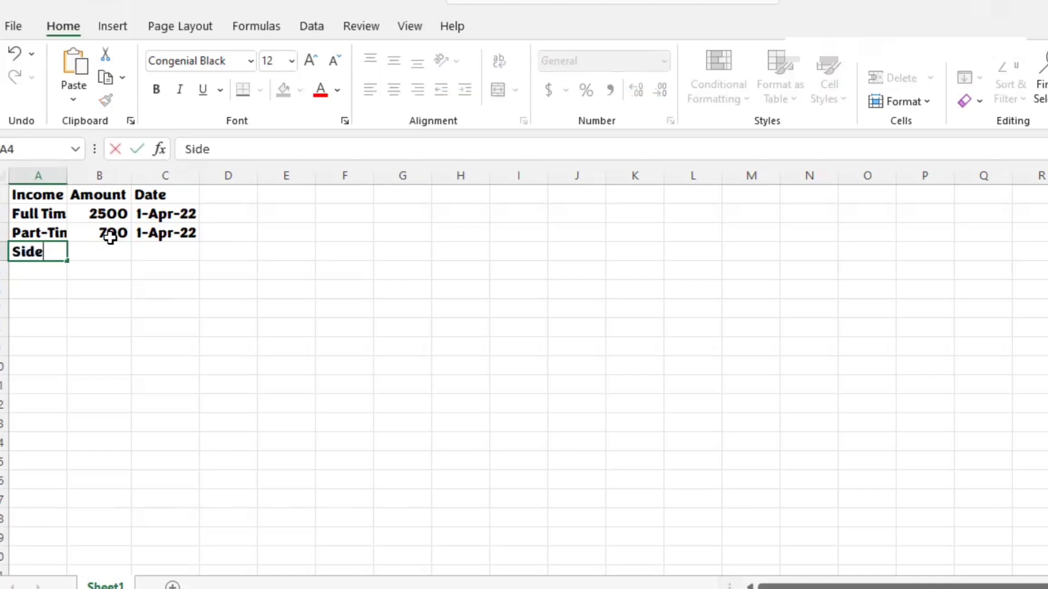
type(" Hustle")
key("Tab")
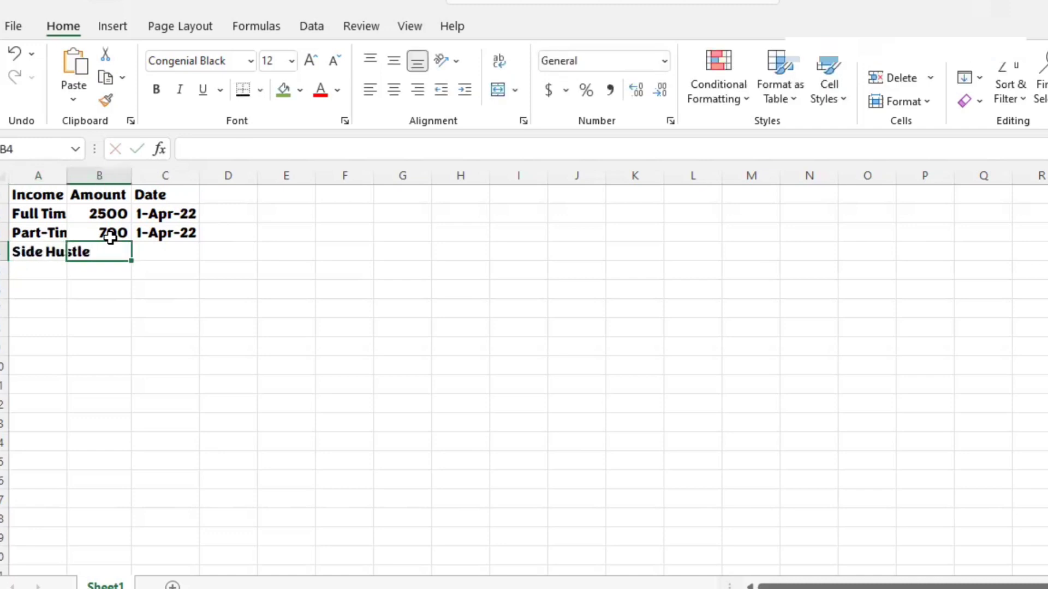
type("450")
key("Tab")
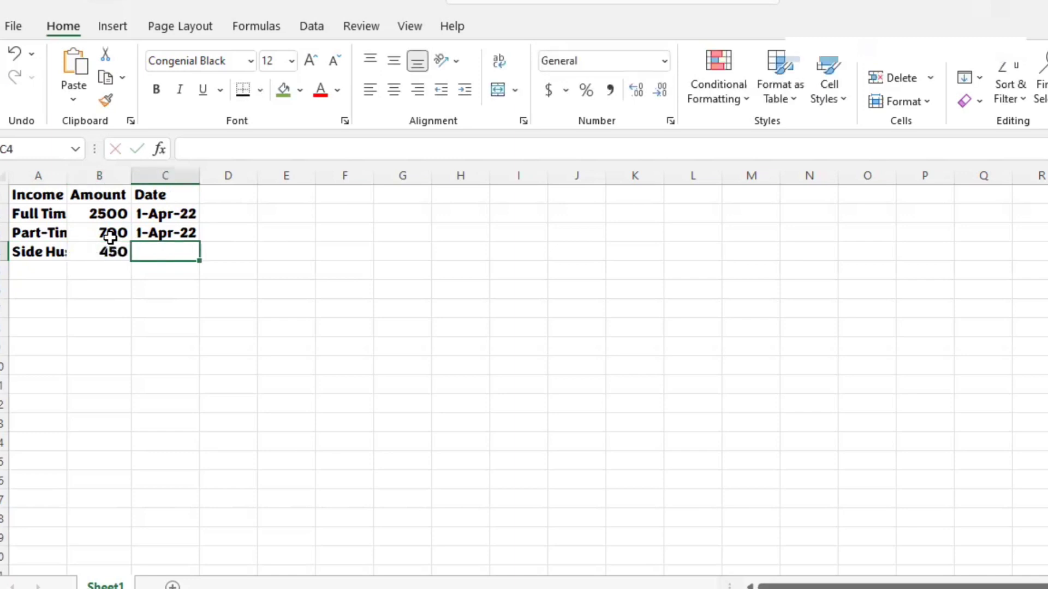
Step: Enter April 1, 2022 in C4 as the date of the side hustle income
type("April 1, 2")
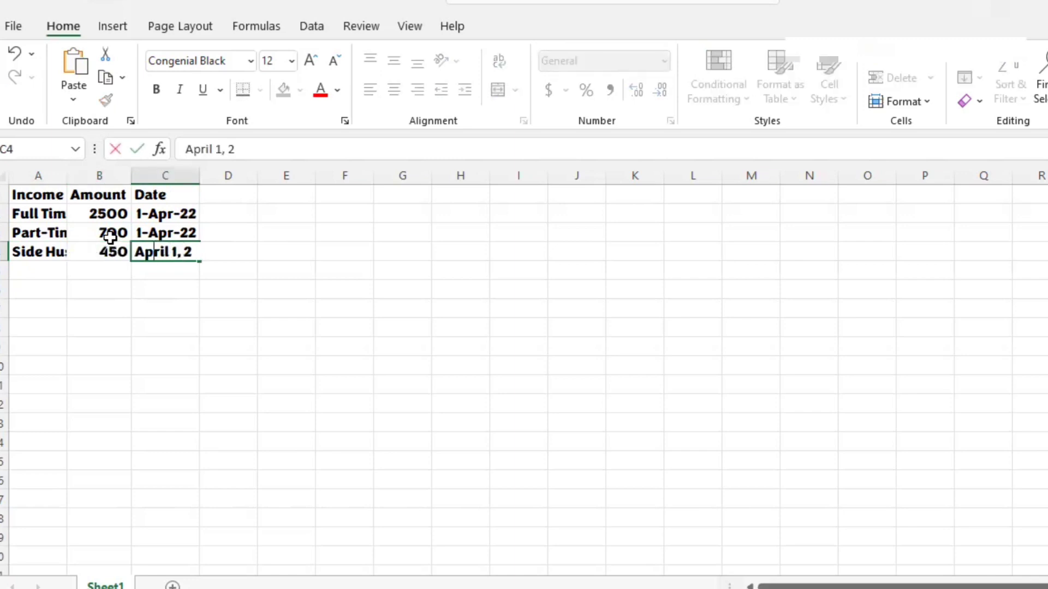
type("022")
key("Return")
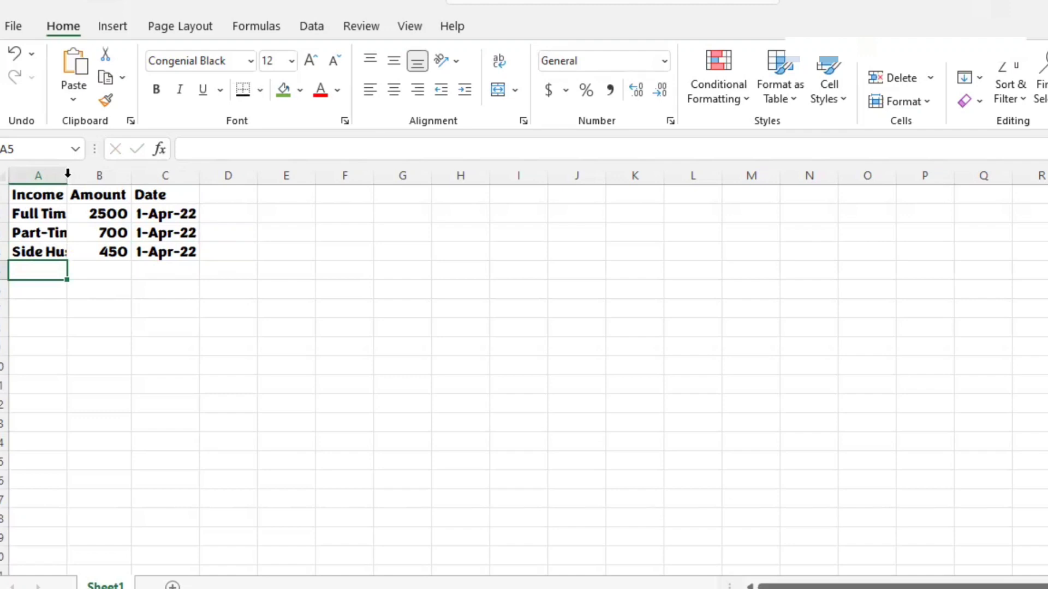
Step: Fit the width of column A to its longest income source name
double_click(68, 175)
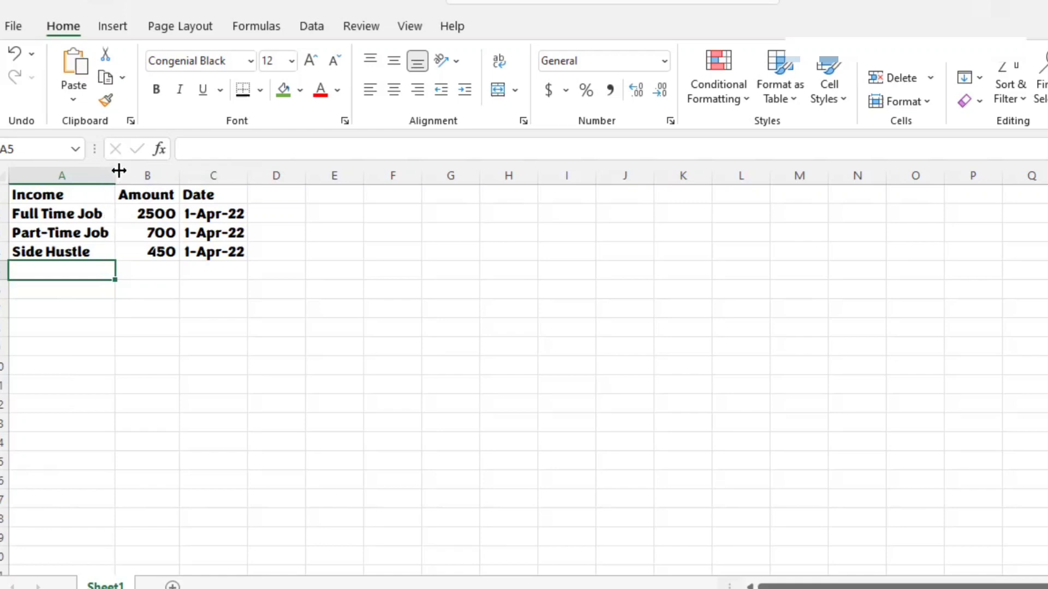
mouse_move(117, 171)
left_mouse_down()
mouse_move(105, 172)
mouse_move(117, 178)
left_mouse_up()
Step: Apply the Accounting number format to the income amounts in B2:B4
left_click(146, 213)
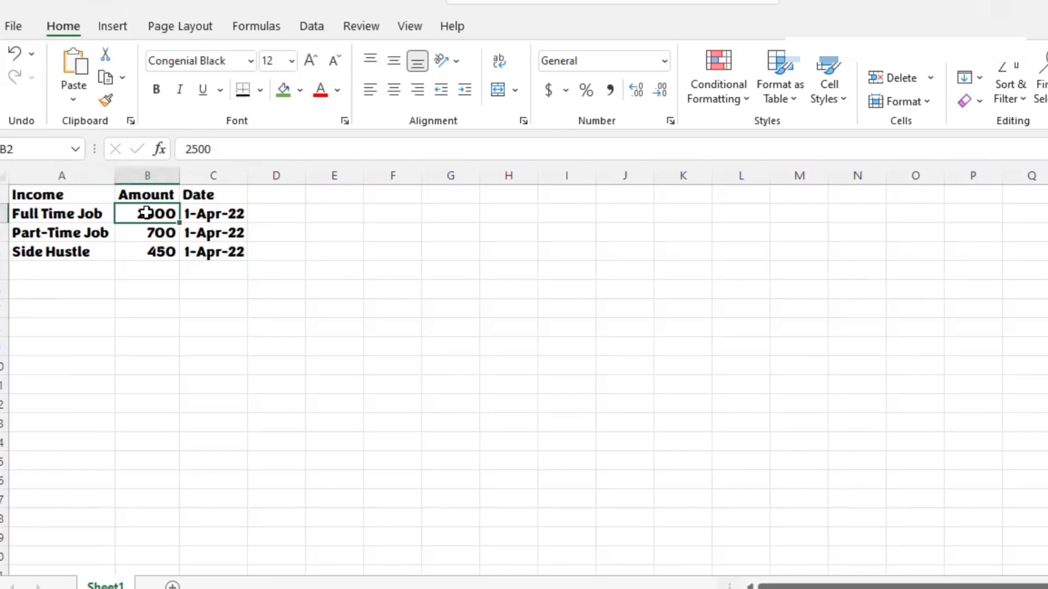
key("shift+Down")
key("shift+Down")
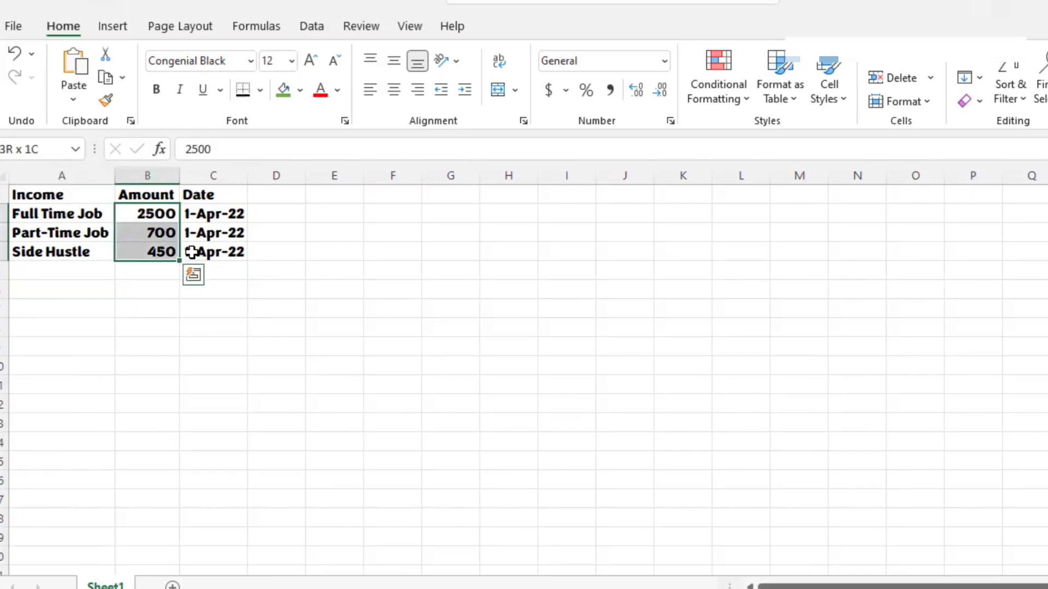
left_click(164, 215)
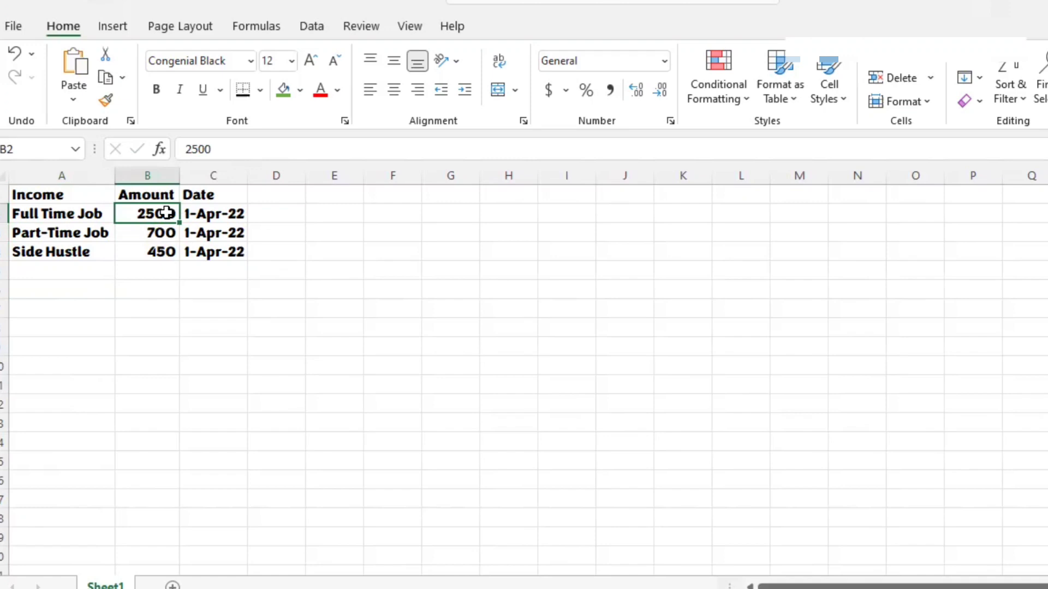
left_click_drag(165, 213, 166, 251)
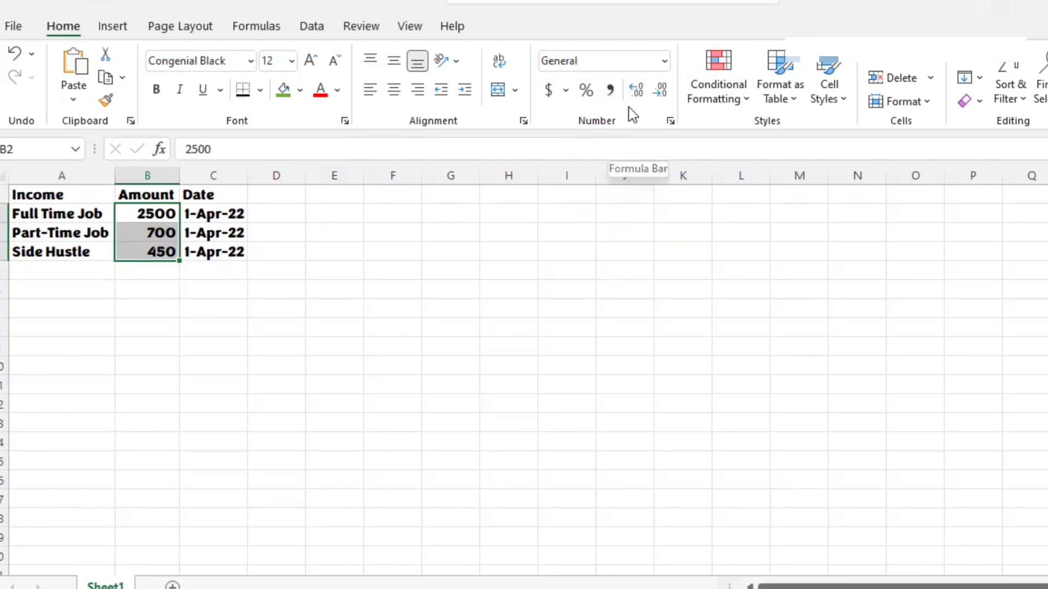
left_click(664, 62)
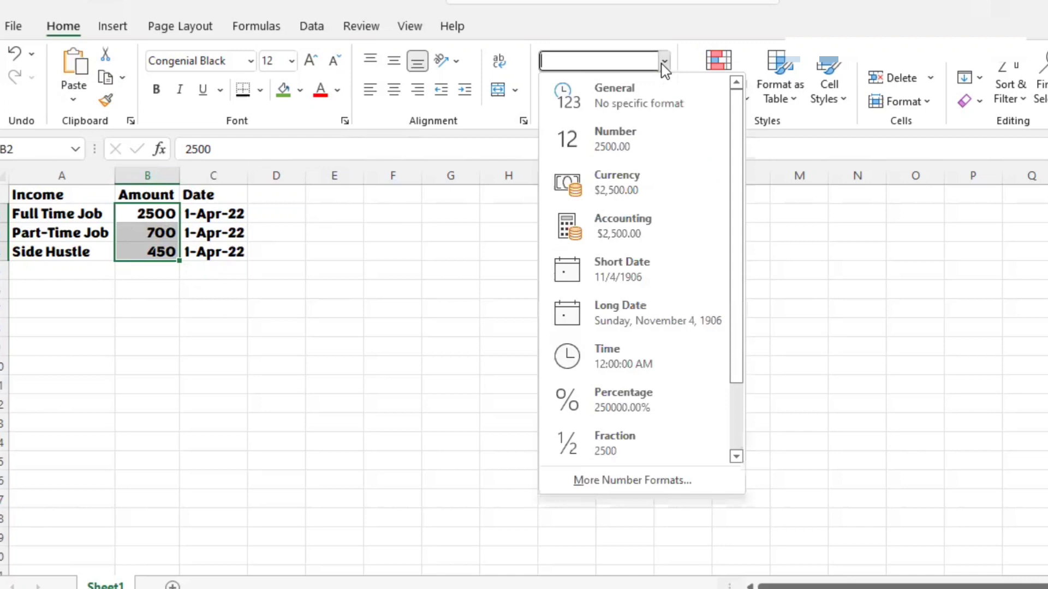
left_click(630, 229)
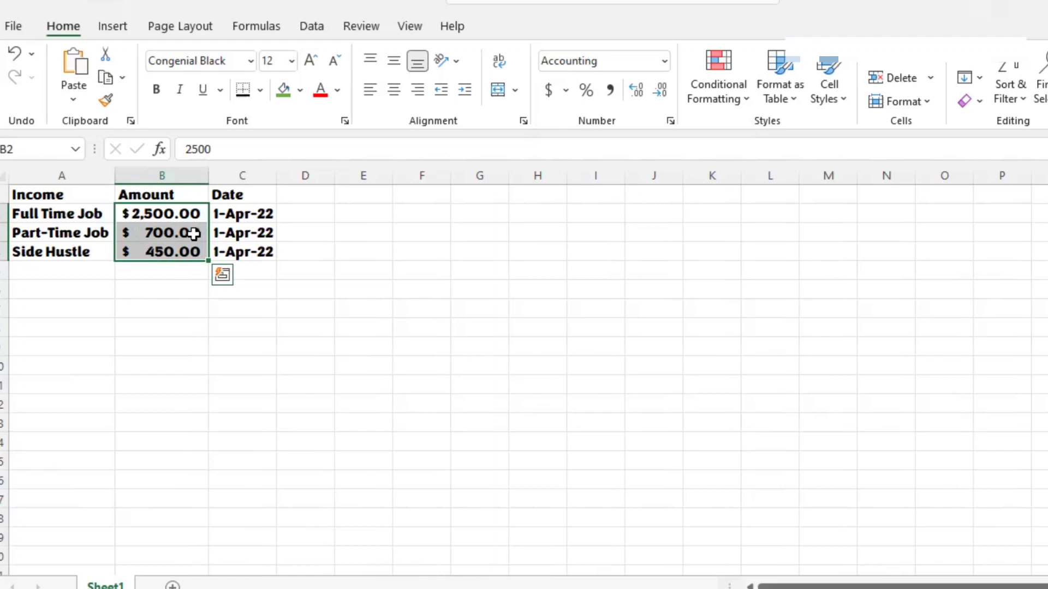
Step: Apply the Short Date format to the income dates in C2:C4
left_click(261, 213)
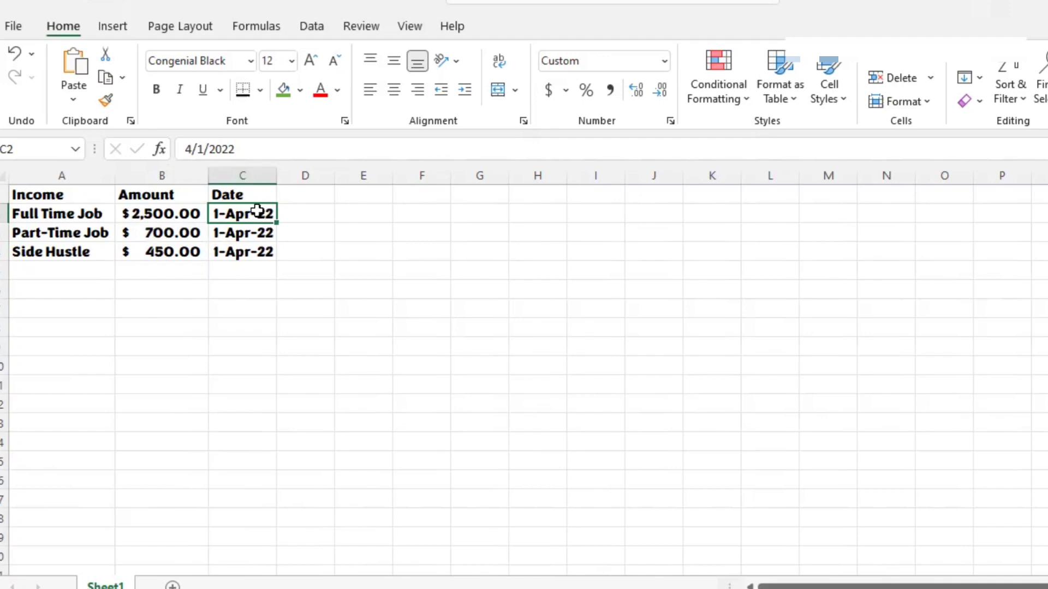
key("shift+Down")
key("shift+Down")
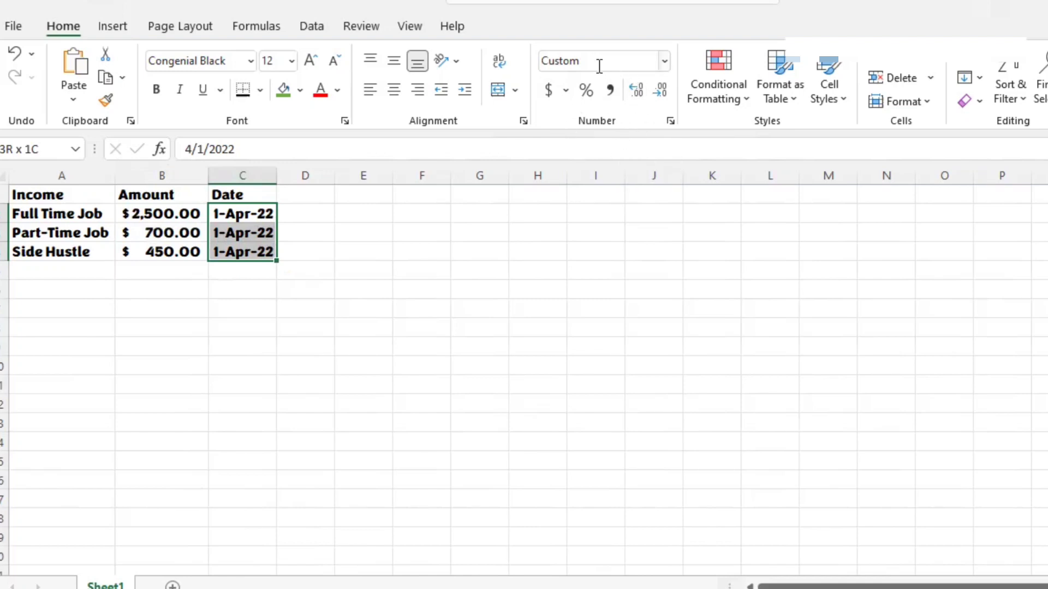
left_click(665, 64)
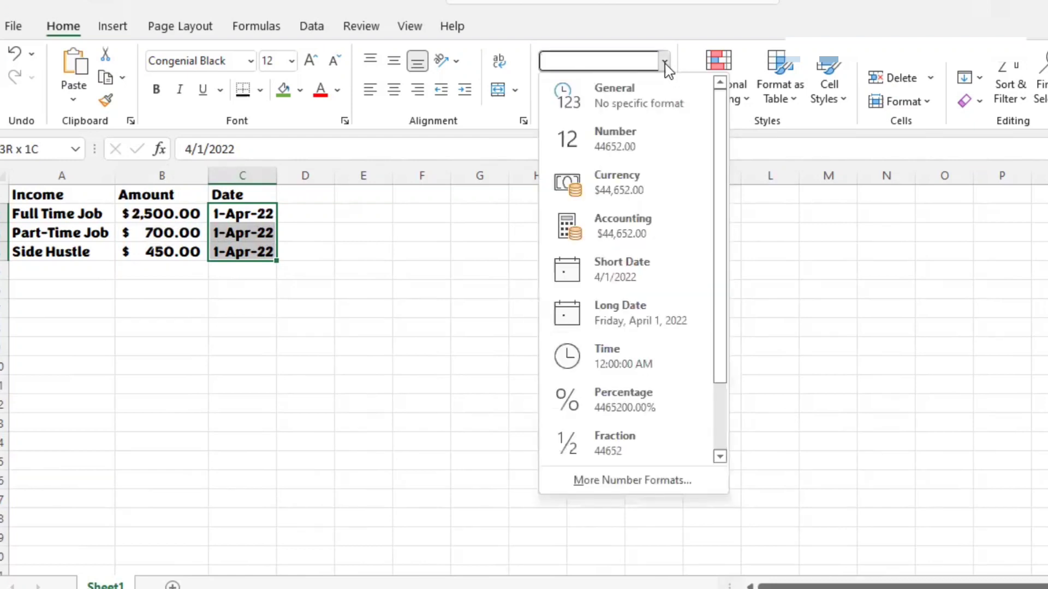
left_click(646, 272)
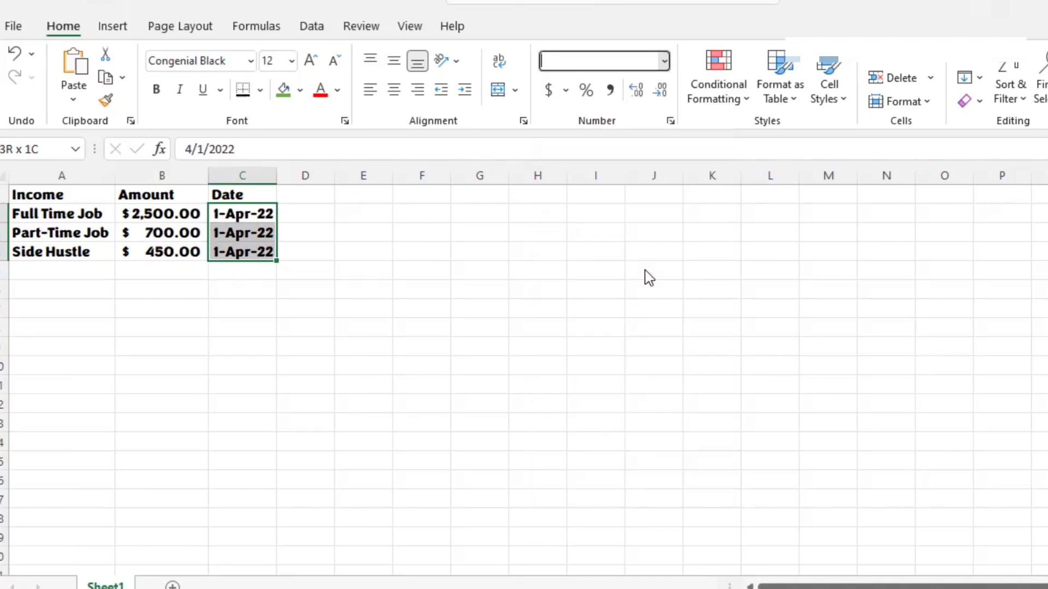
left_click(143, 283)
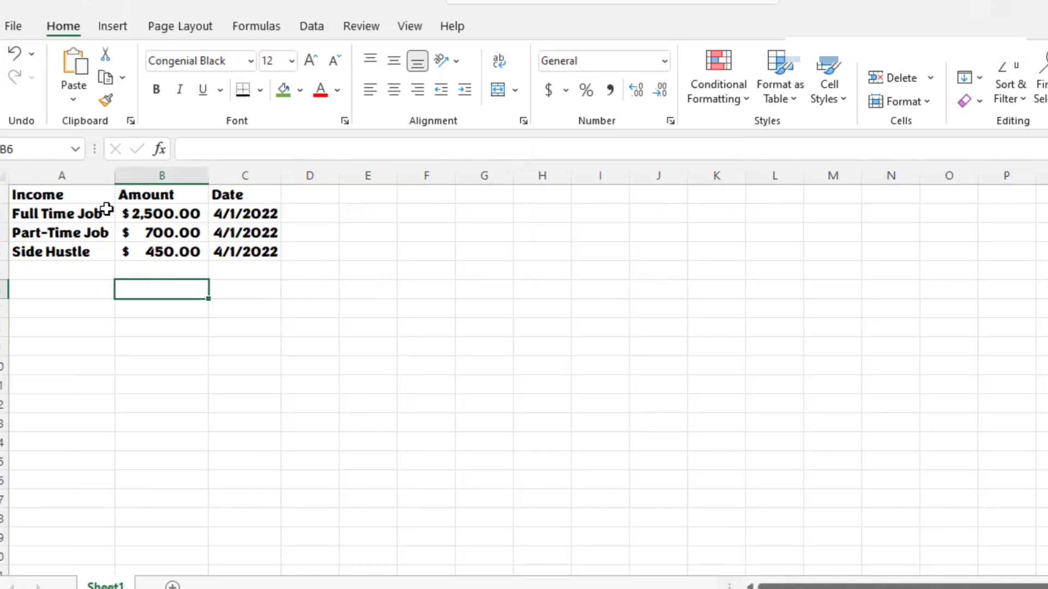
Step: Apply the Note cell style to the Income, Amount and Date headers in A1:C1
left_click(41, 195)
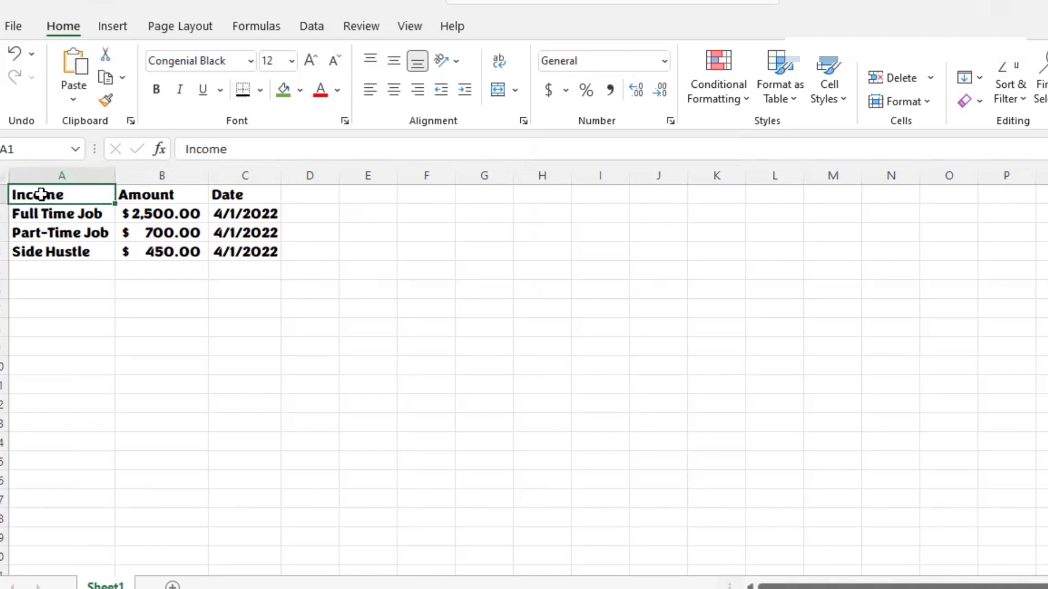
left_click_drag(40, 194, 219, 197)
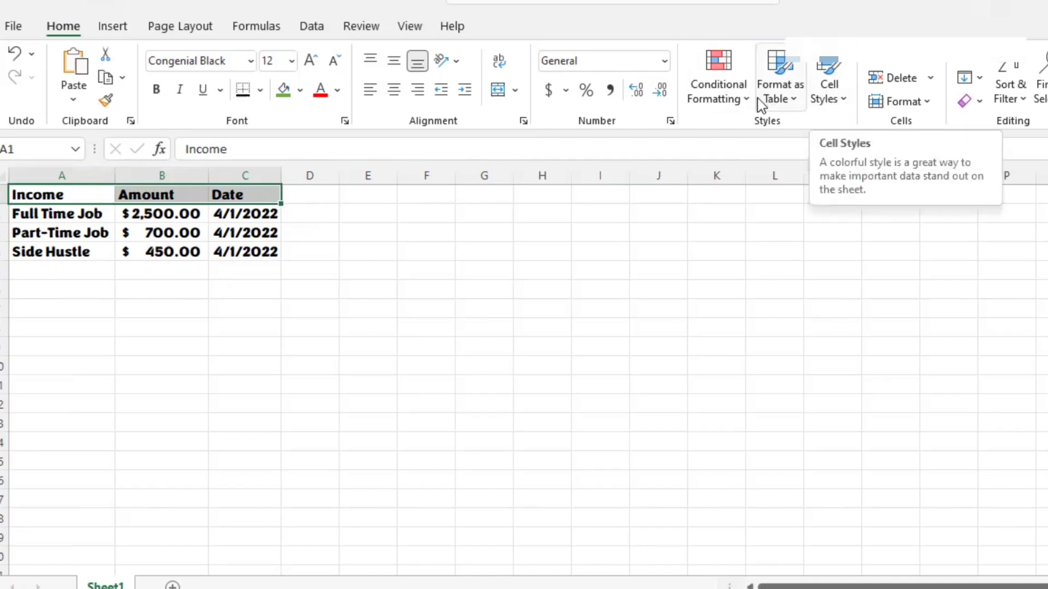
left_click(843, 99)
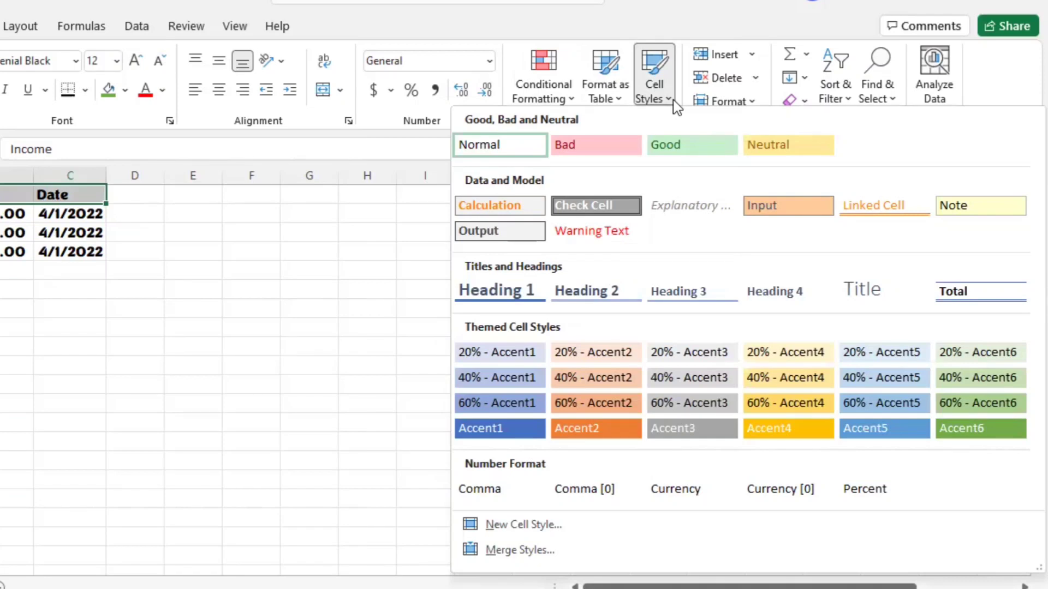
left_click(969, 210)
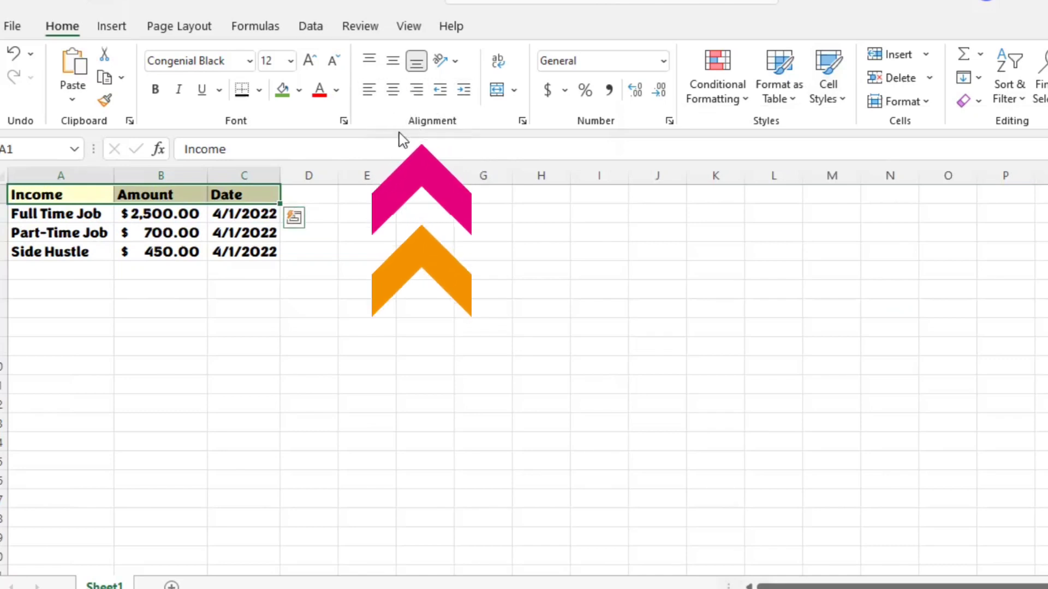
Step: Center the header text in A1:C1 both vertically and horizontally
left_click(391, 70)
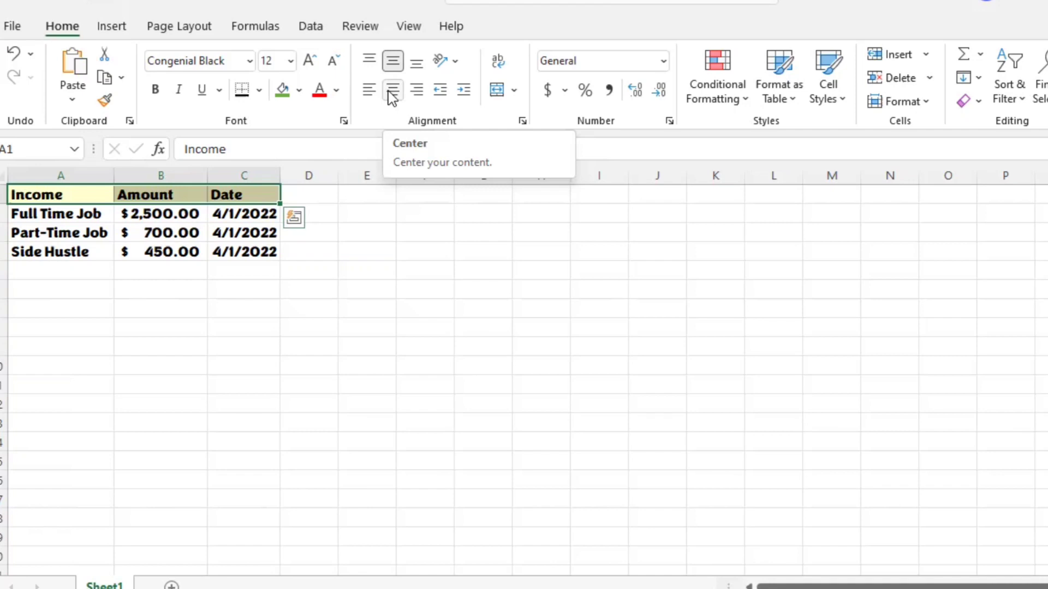
left_click(392, 93)
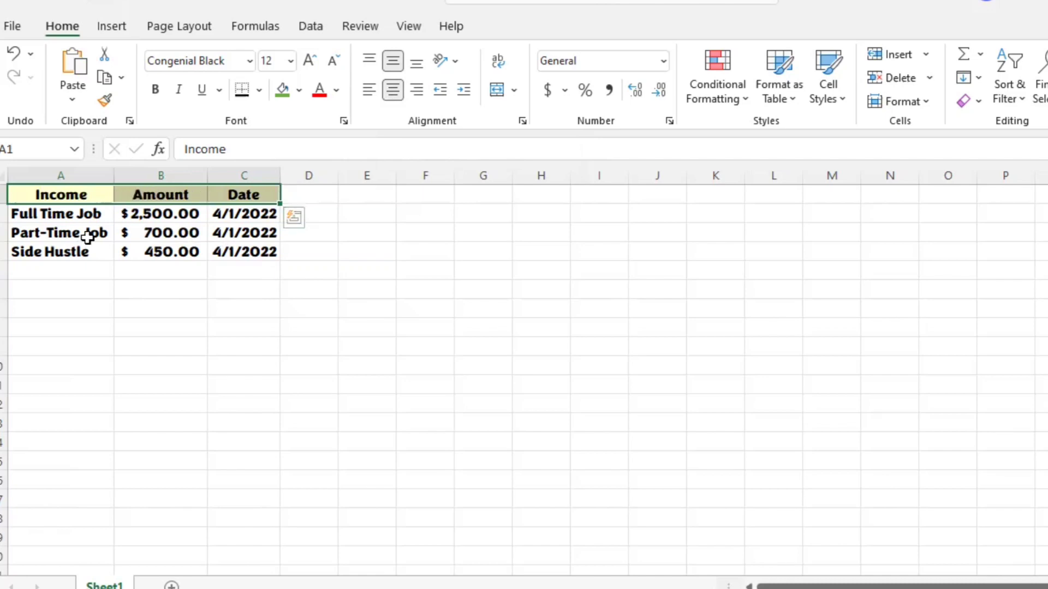
left_click(80, 272)
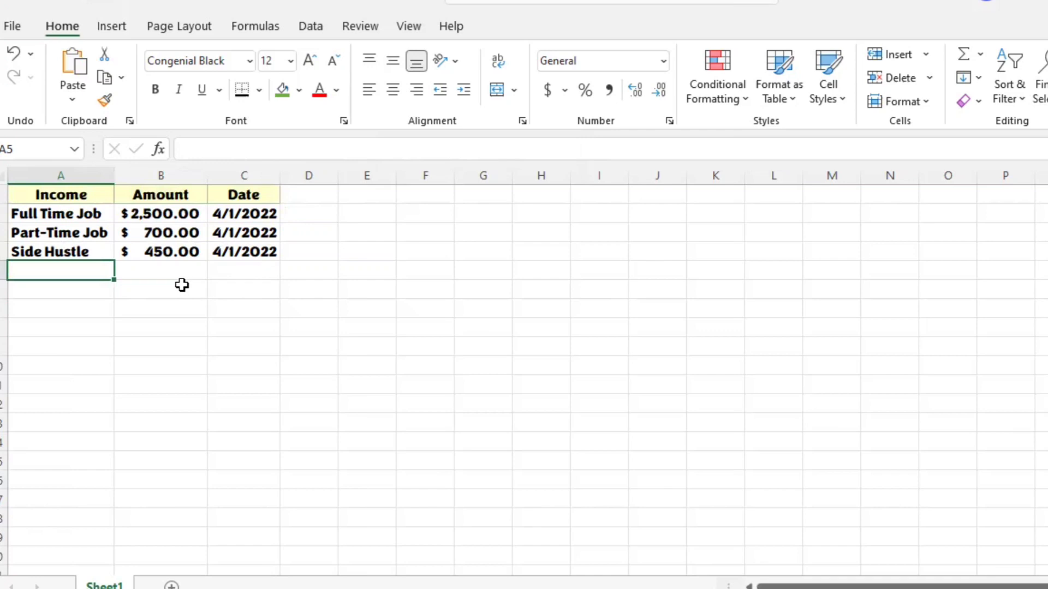
Step: Review the income sources, amounts and dates entered in A2:C4 cell by cell
left_click(99, 217)
key("Down")
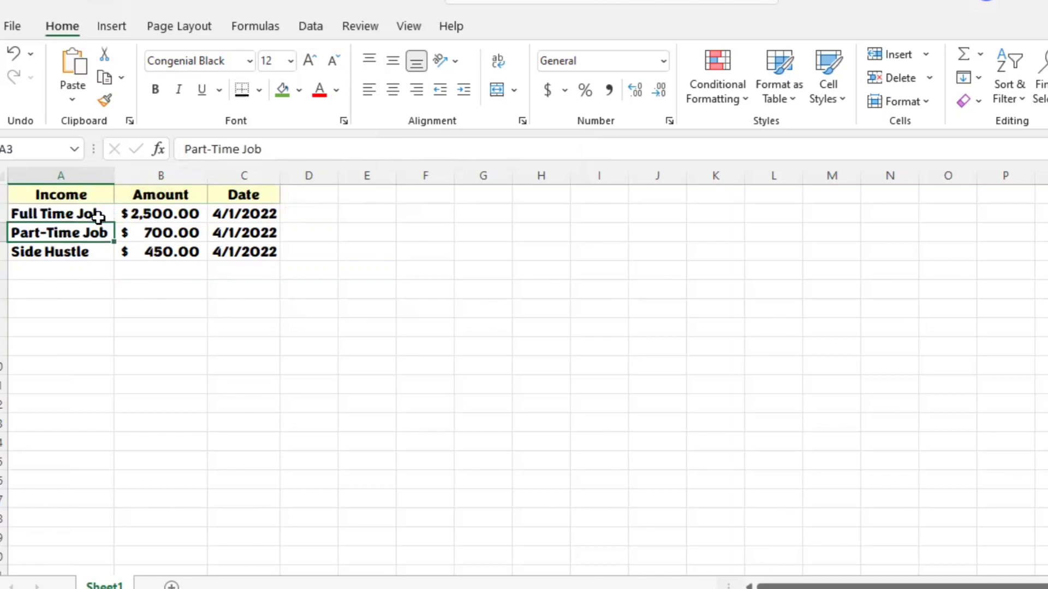
key("Up")
key("Down")
key("Down")
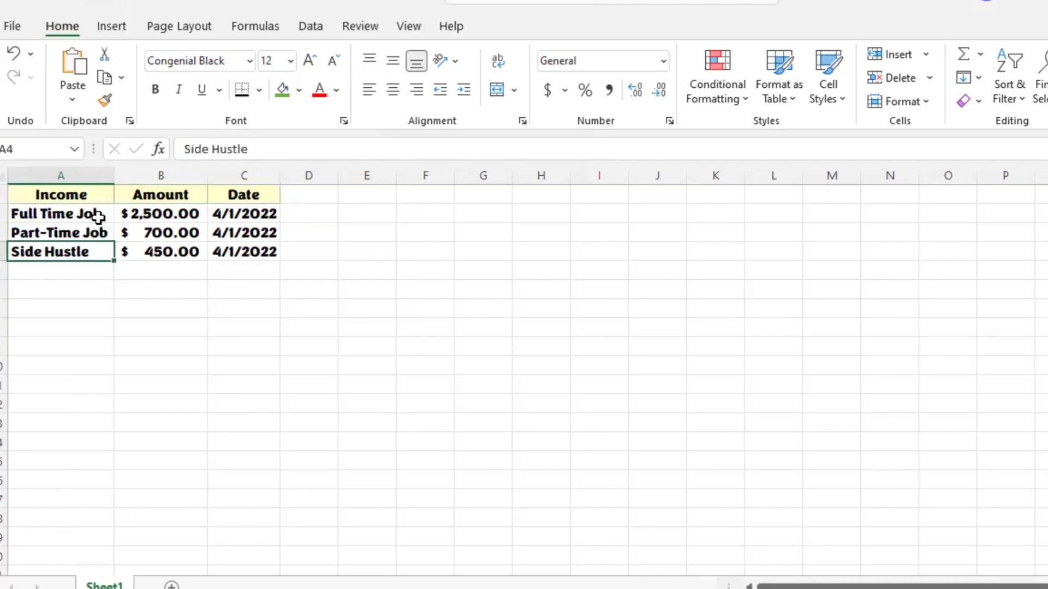
key("Right")
key("Up")
key("Up")
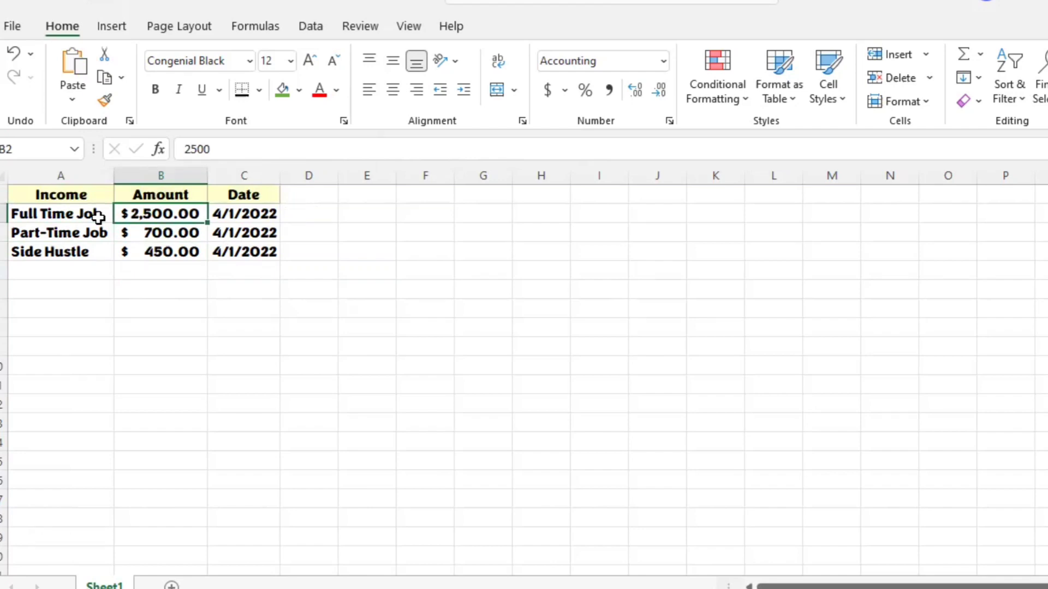
key("Down")
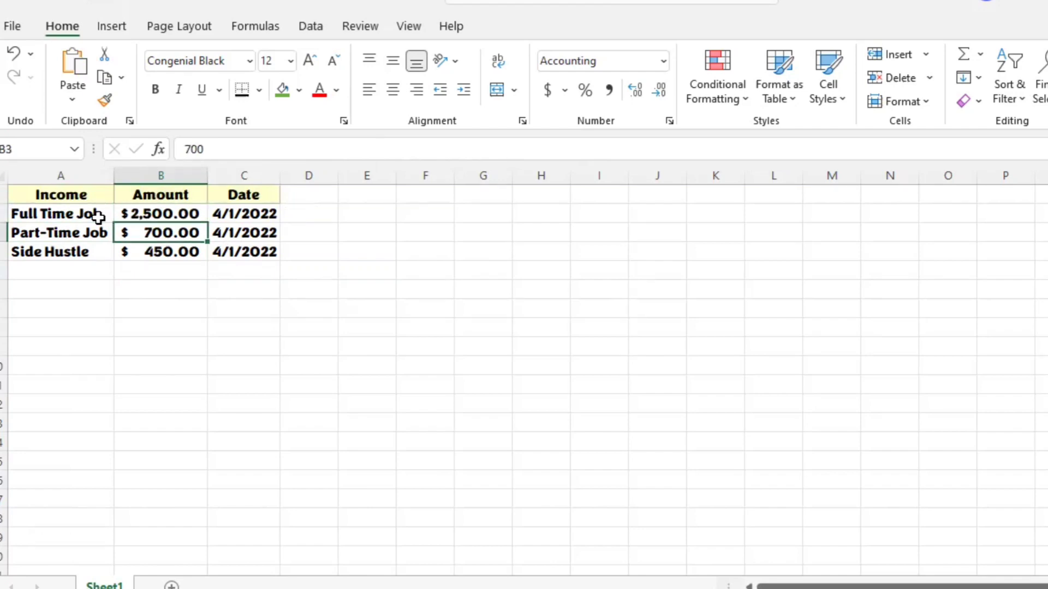
key("Down")
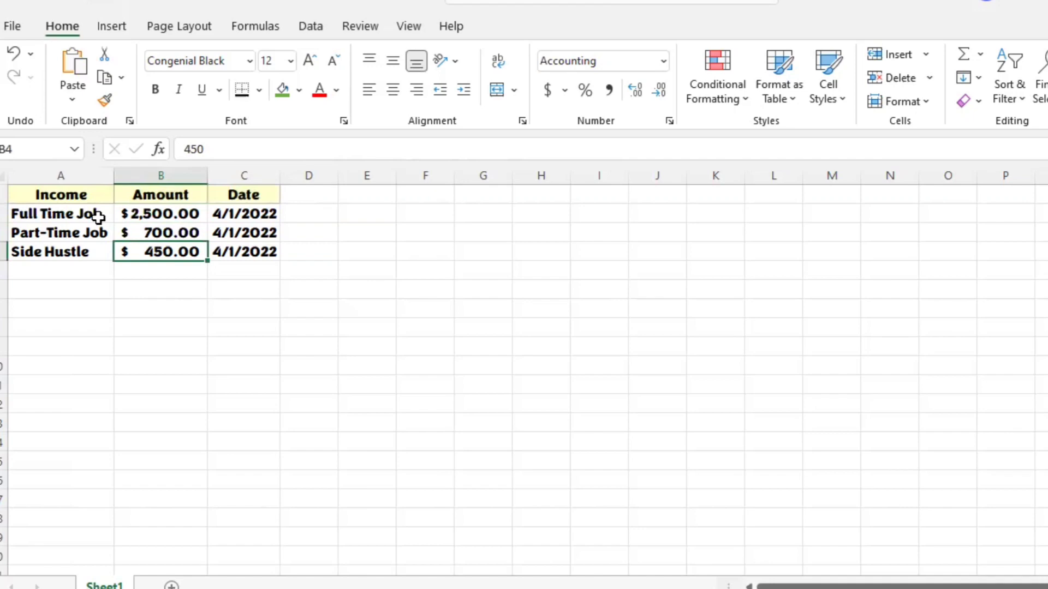
key("Right")
key("Up")
key("Up")
key("Down")
key("Down")
key("Down")
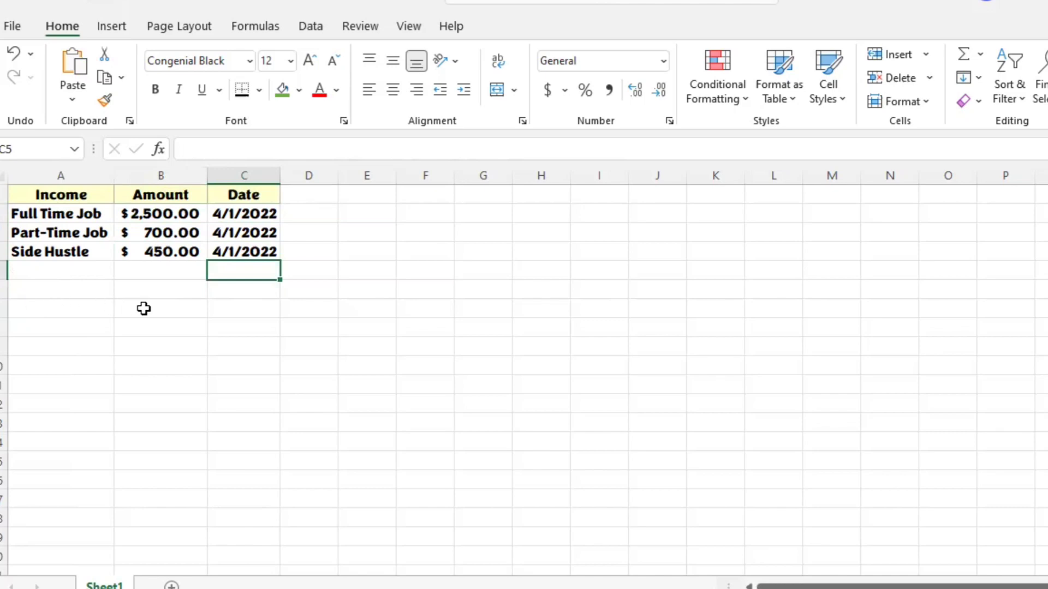
Step: Freeze the panes above row 5 so that the income section in rows 1 to 4 stays in view
left_click(11, 289)
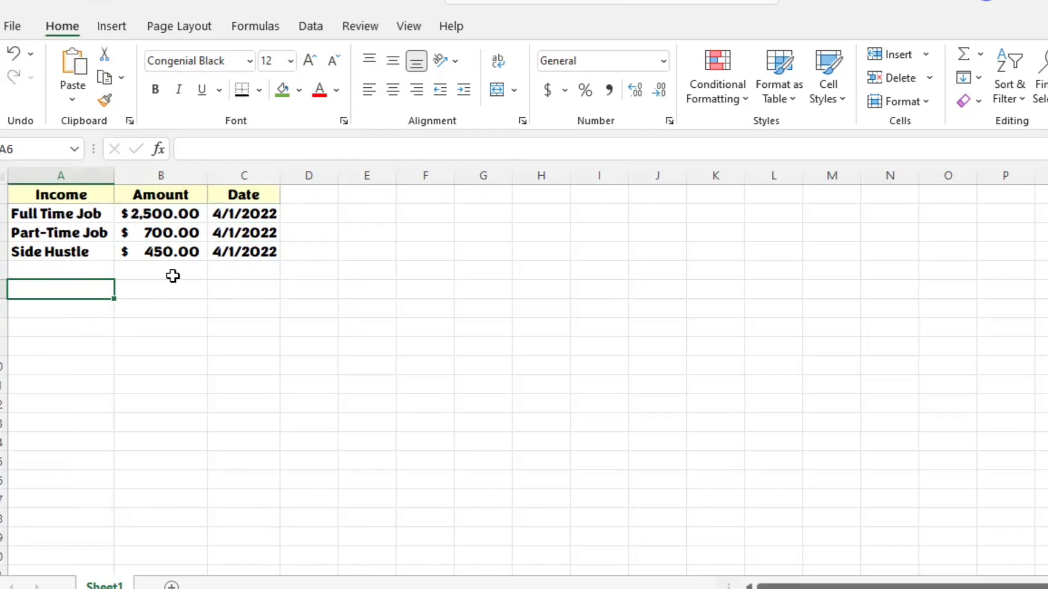
left_click(2, 273)
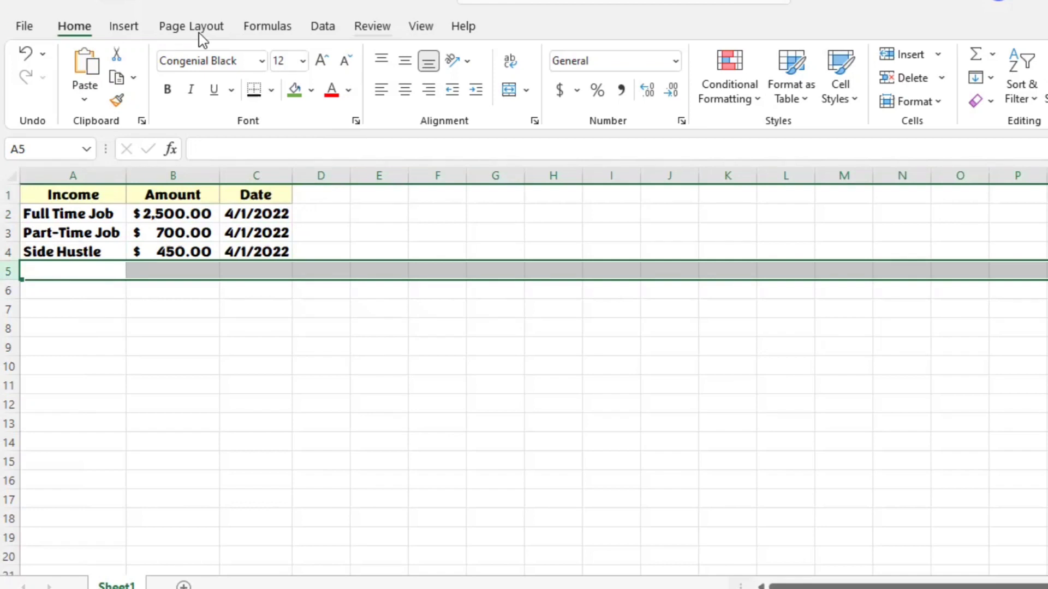
key("alt+w")
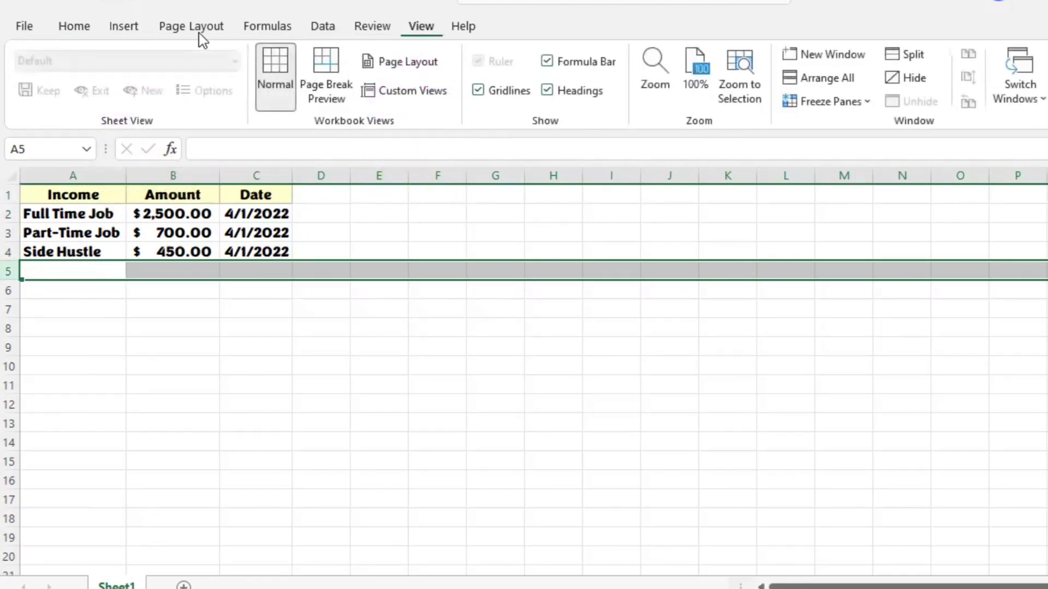
left_click(868, 104)
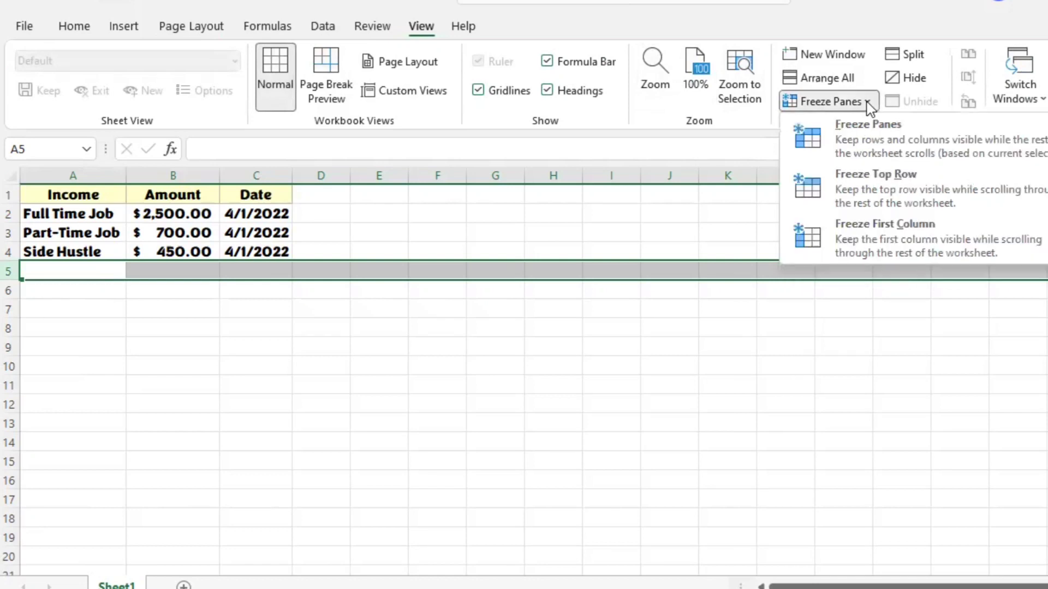
left_click(867, 135)
Step: Move down through the empty rows below the income section to examine how the frozen rows behave
left_click(54, 292)
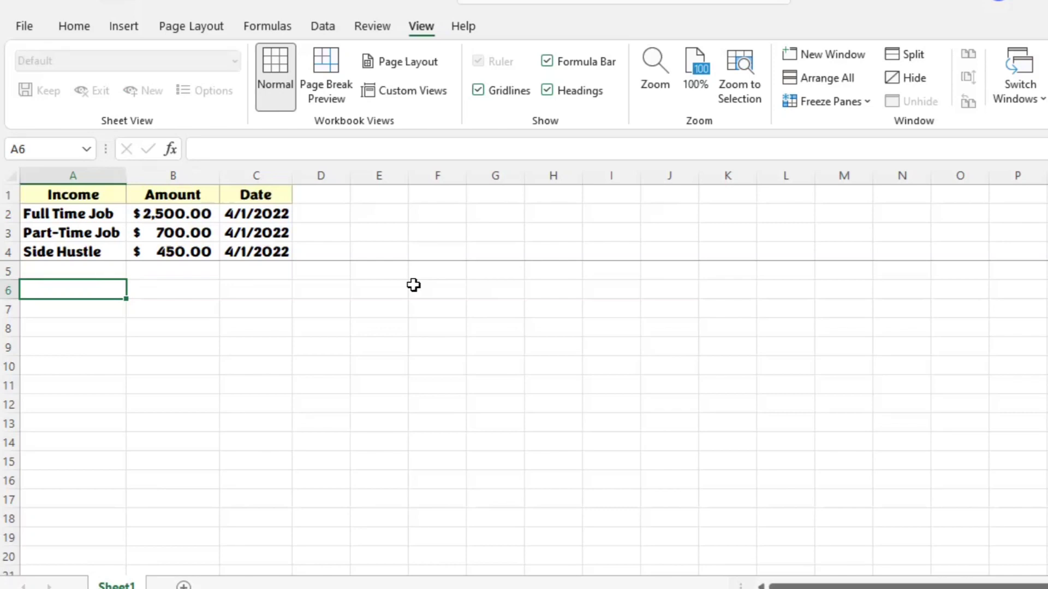
key("Down")
key("Down")
key("Down")
key("Down")
key("Down")
key("Down")
key("Down")
key("Down")
key("Down")
key("Down")
key("Down")
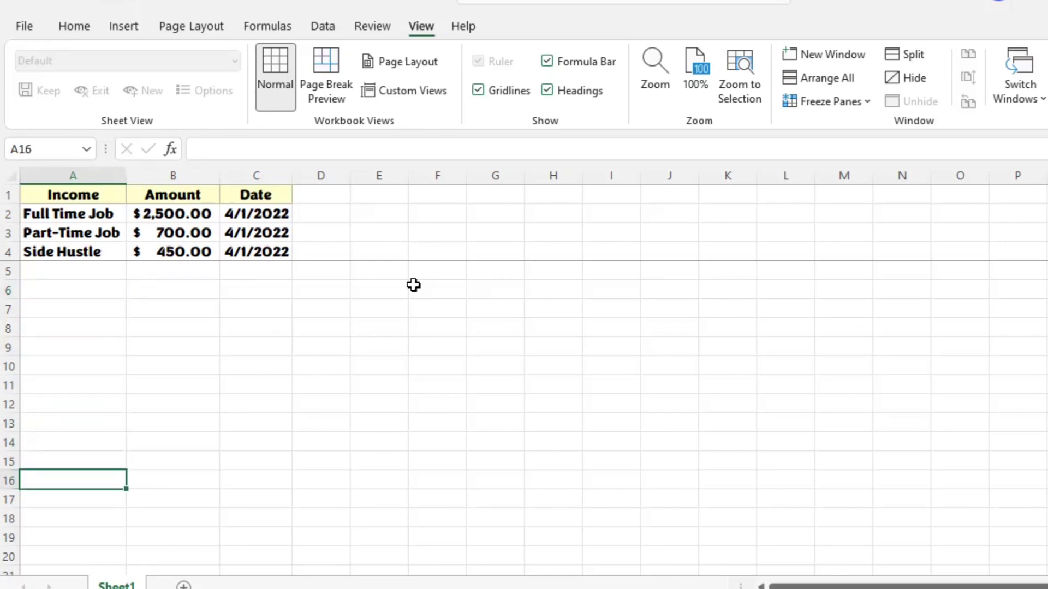
key("Down")
key("Down")
key("Down")
key("Down")
key("Down")
key("Down")
key("Down")
key("Down")
key("Down")
key("Down")
key("Down")
key("Down")
key("Down")
key("Down")
key("Down")
key("Down")
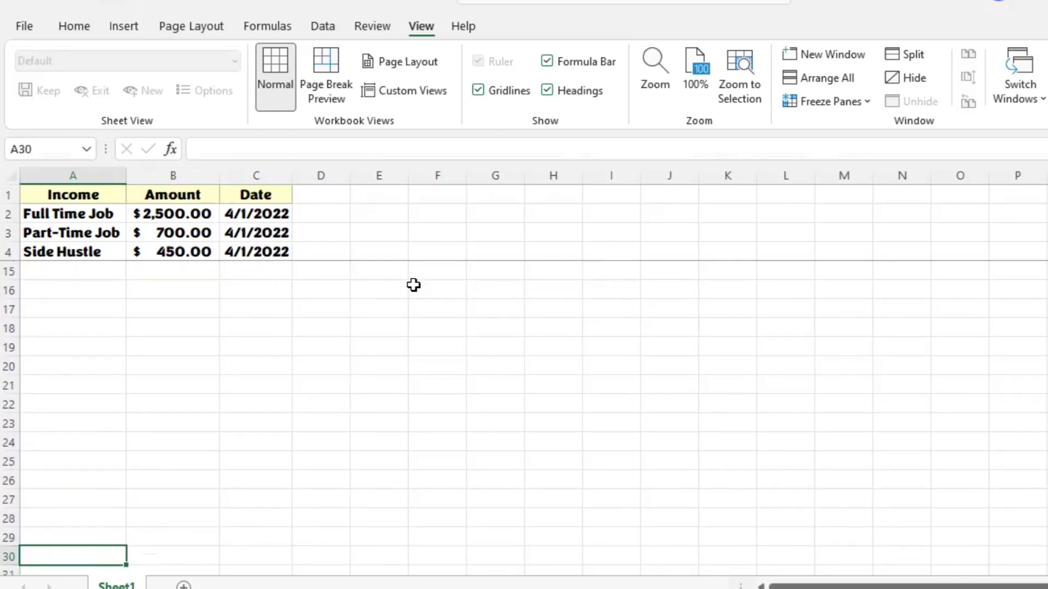
key("Down")
key("Down")
key("Down")
key("Down")
key("Down")
key("Down")
key("Down")
key("Down")
key("Down")
key("Down")
key("Down")
key("Down")
key("Down")
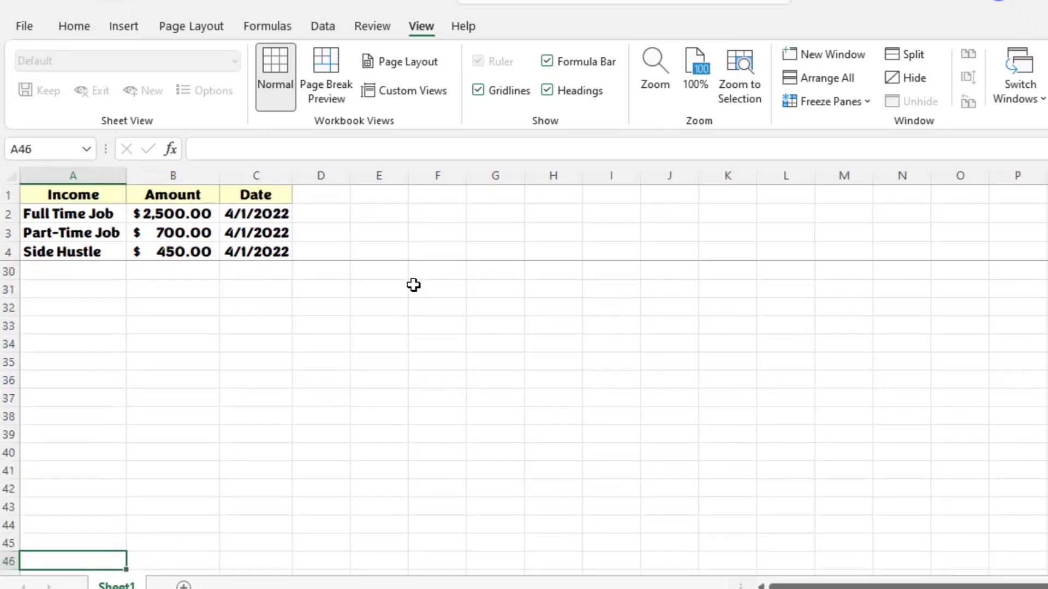
key("Right")
key("Right")
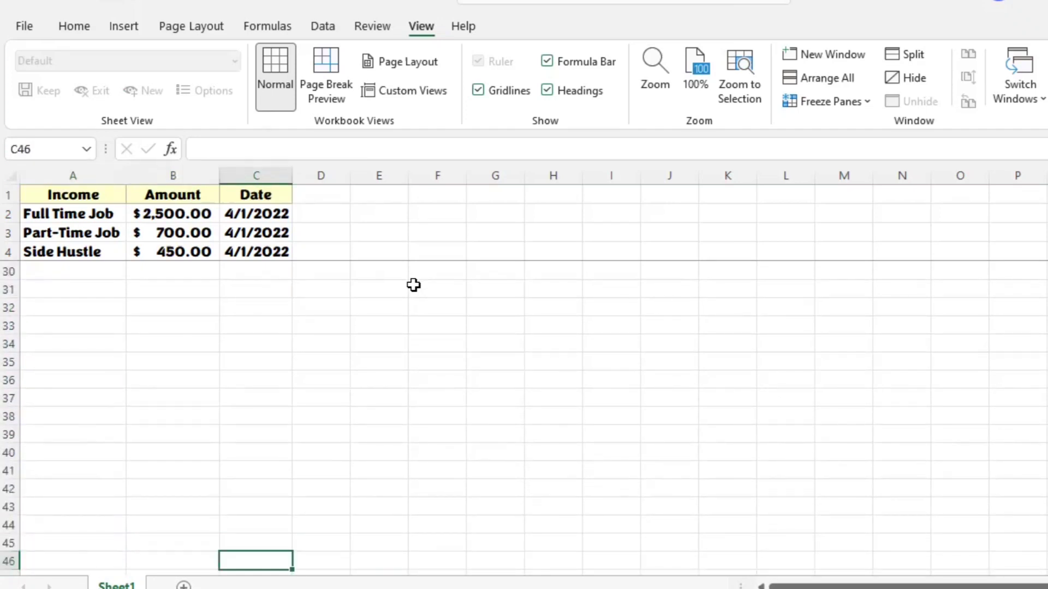
key("Left")
key("Left")
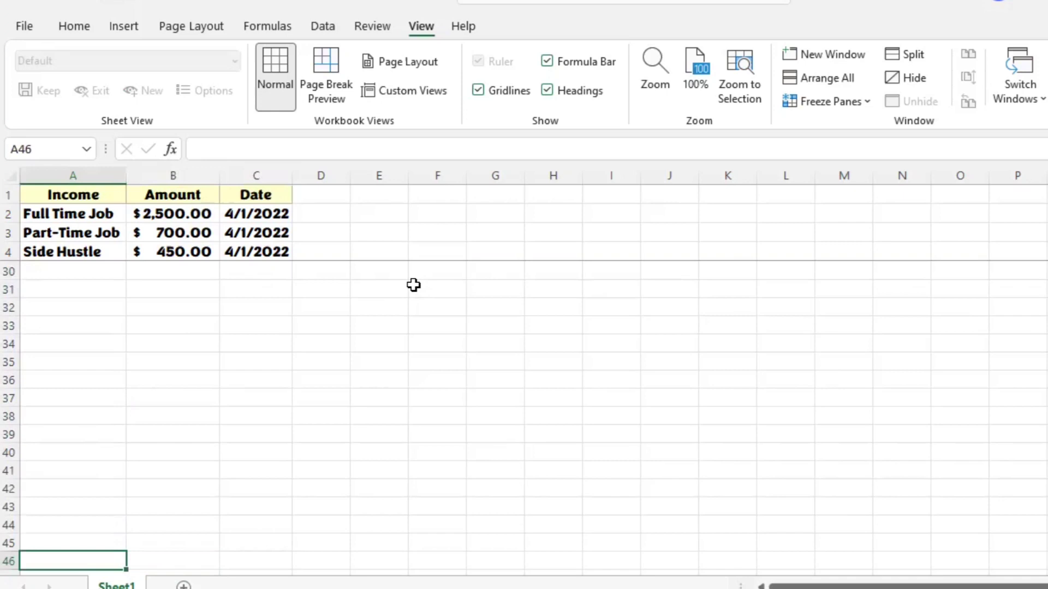
key("Up")
key("Up")
key("Up")
key("Up")
key("Up")
key("Up")
key("Up")
key("Up")
key("Up")
key("Up")
key("Up")
key("Up")
key("Up")
key("Up")
key("Up")
key("Up")
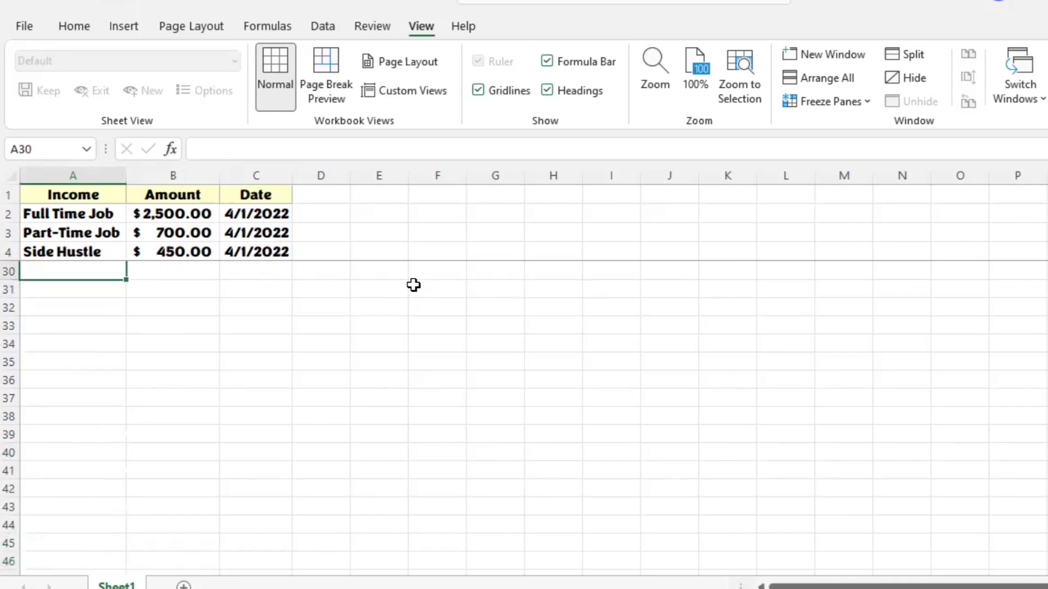
key("Up")
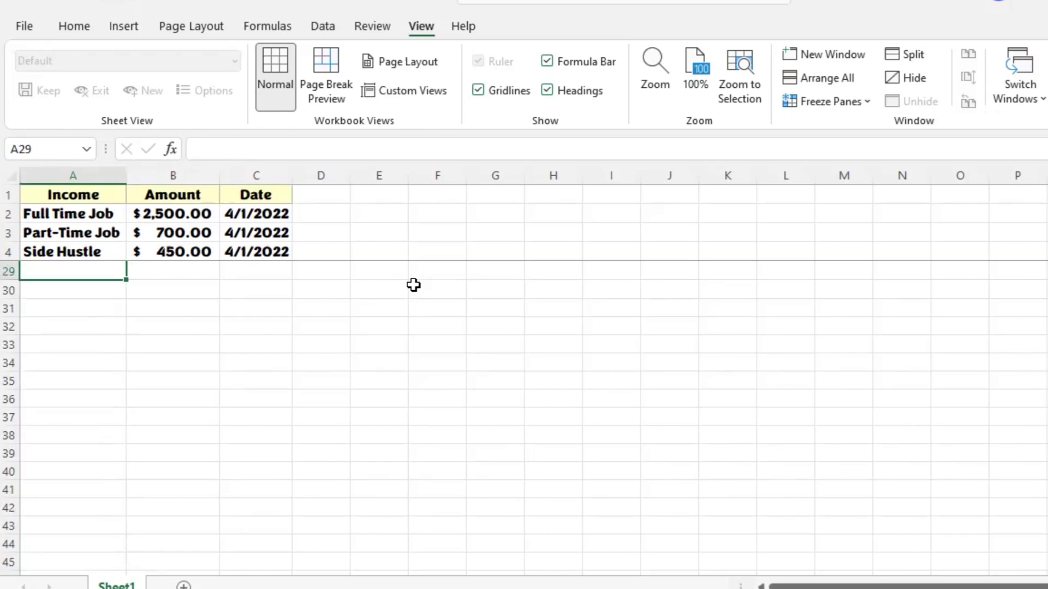
key("Down")
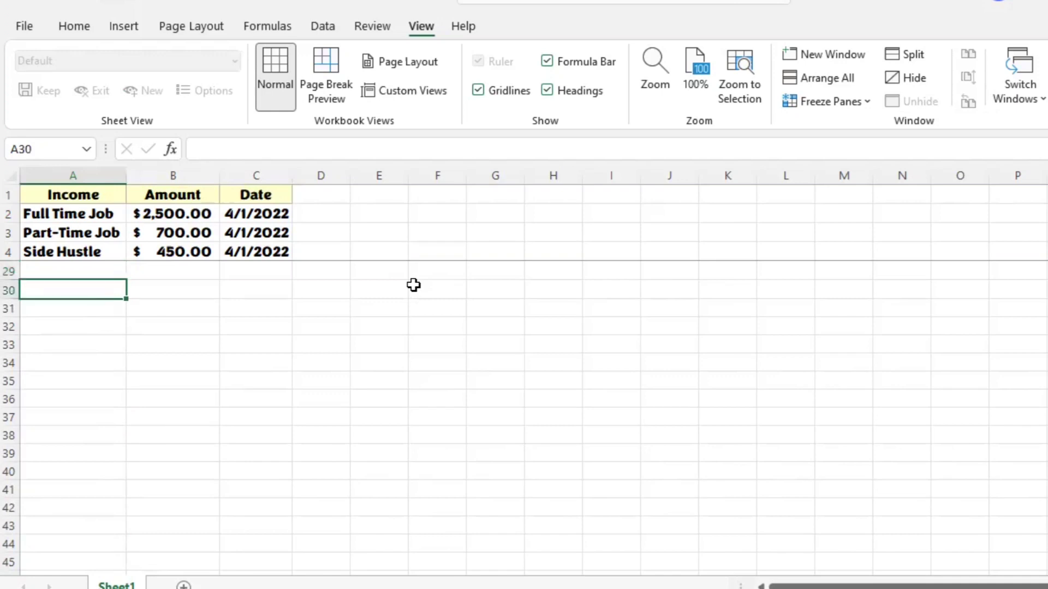
key("Up")
key("Up")
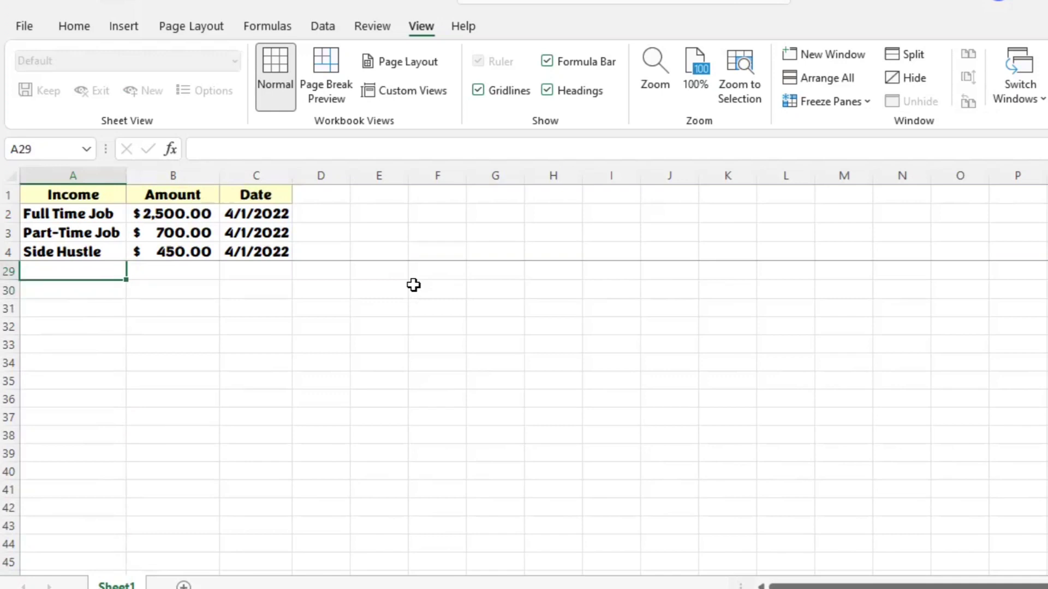
Step: Enter the heading Fixed Expenses in A6, leaving row 5 blank below the income section
key("ctrl+Up")
key("ctrl+Up")
key("Down")
key("Down")
key("Down")
key("Down")
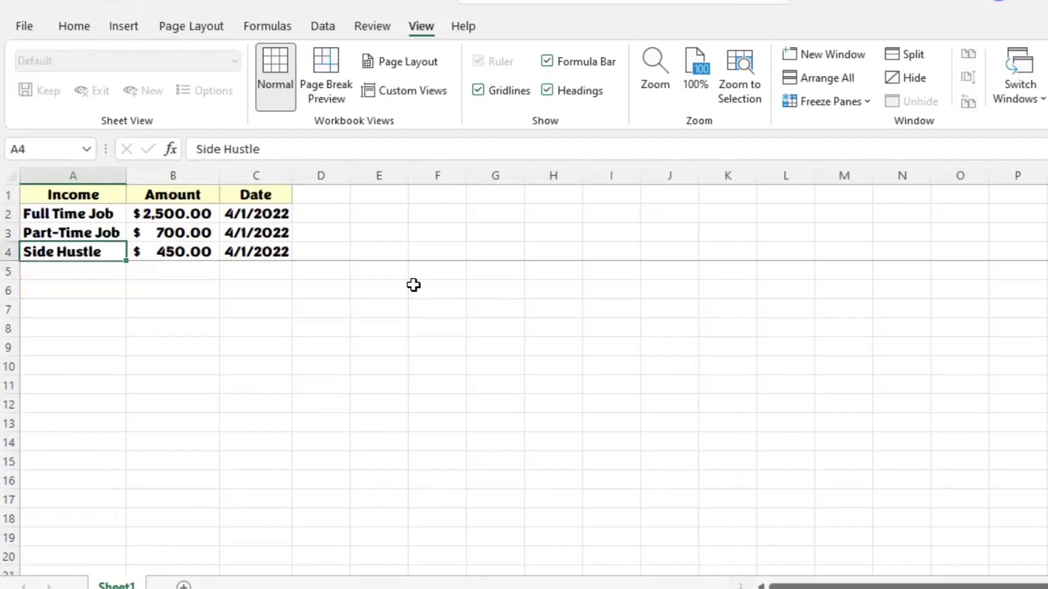
key("Down")
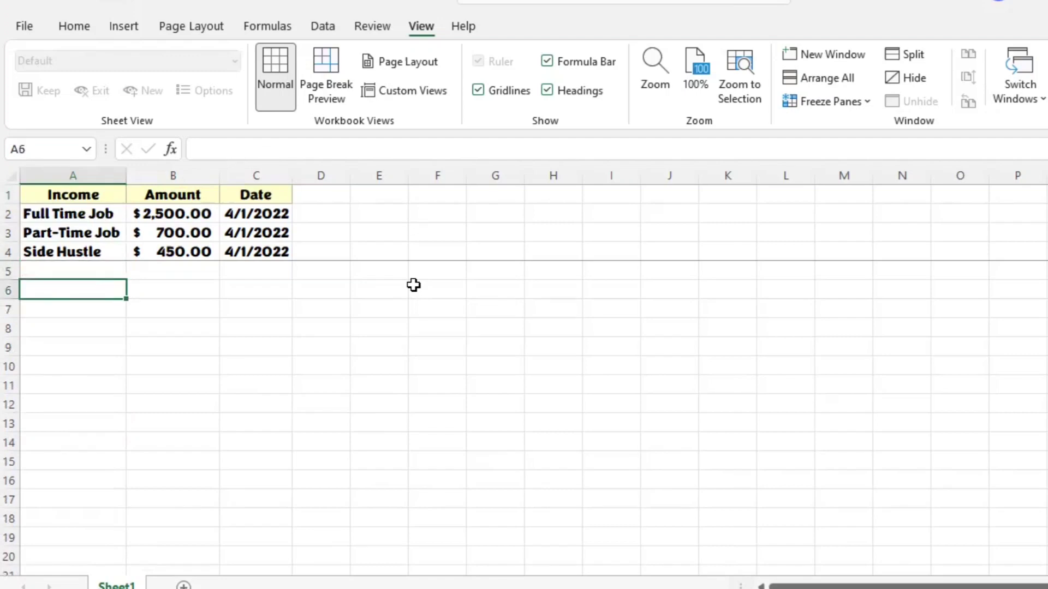
type("Fixed")
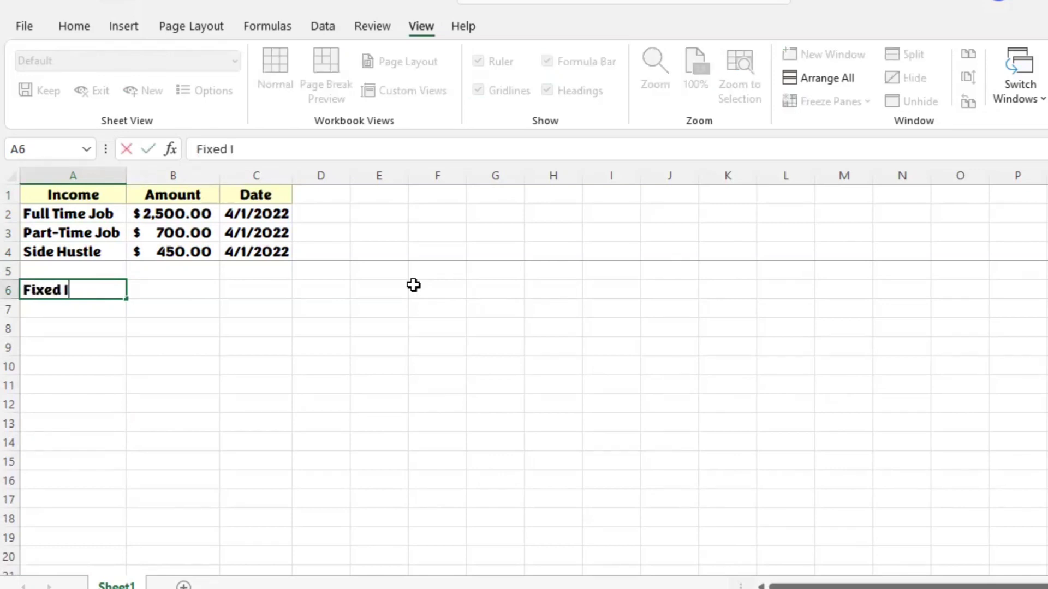
type(" Expenses")
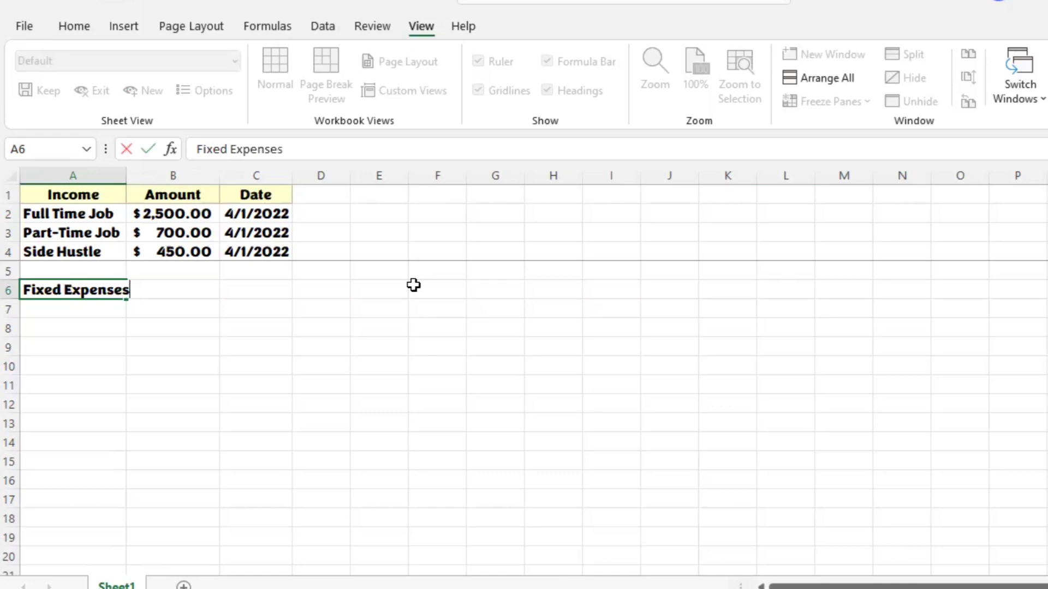
key("Tab")
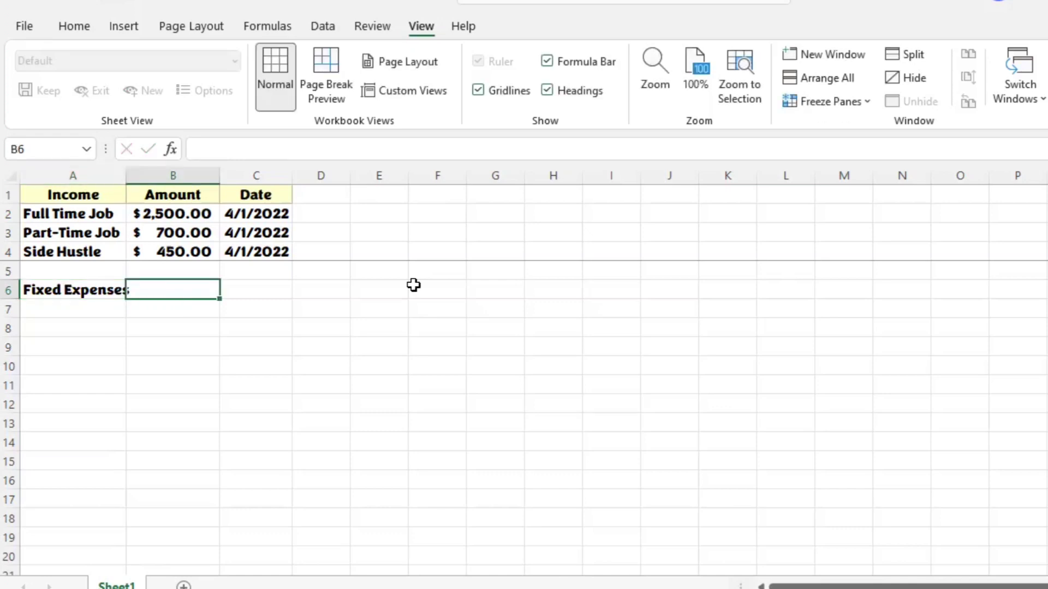
Step: Enter the headings Variables Expenses in C6 and Savings in E6
key("Tab")
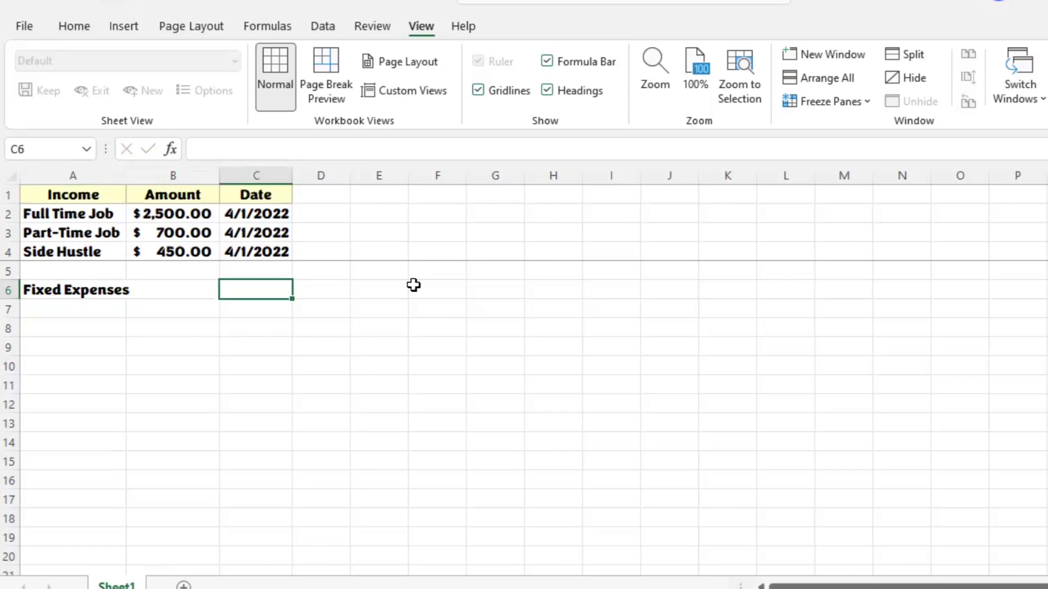
type("Variables")
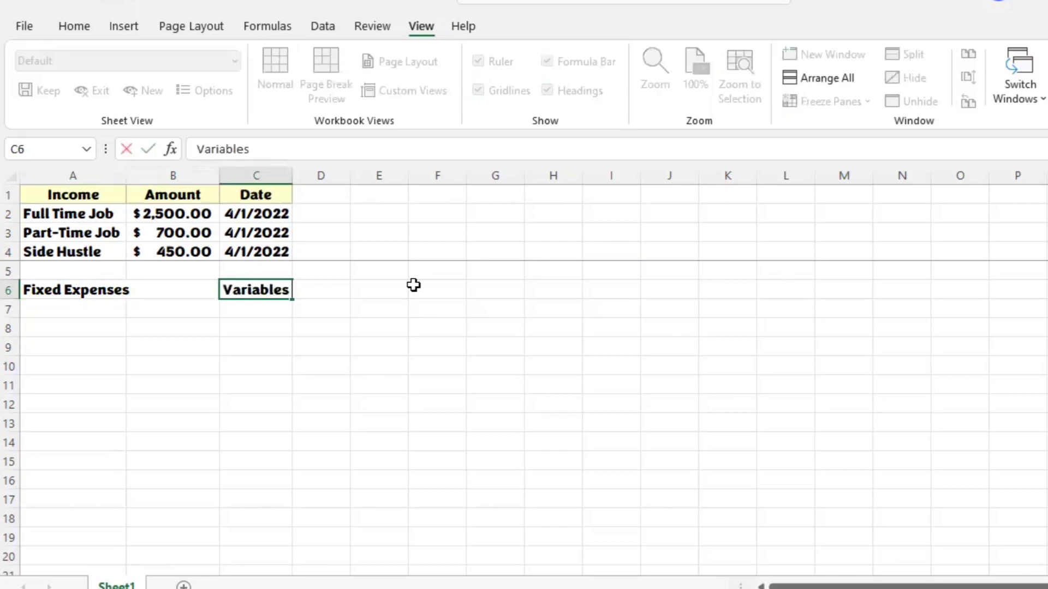
type(" Expenses")
key("Tab")
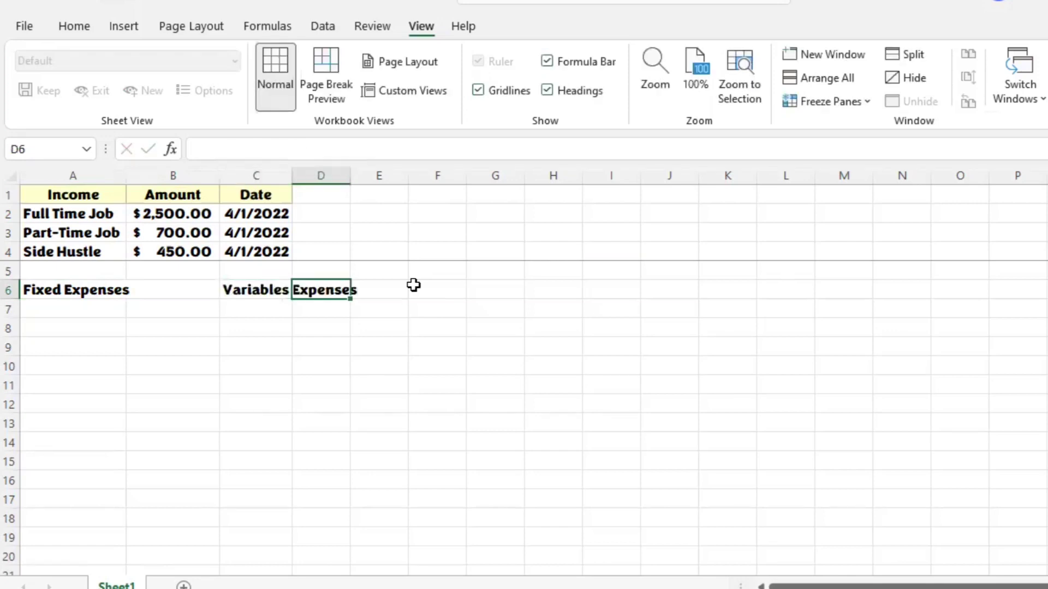
key("Tab")
type("Savings")
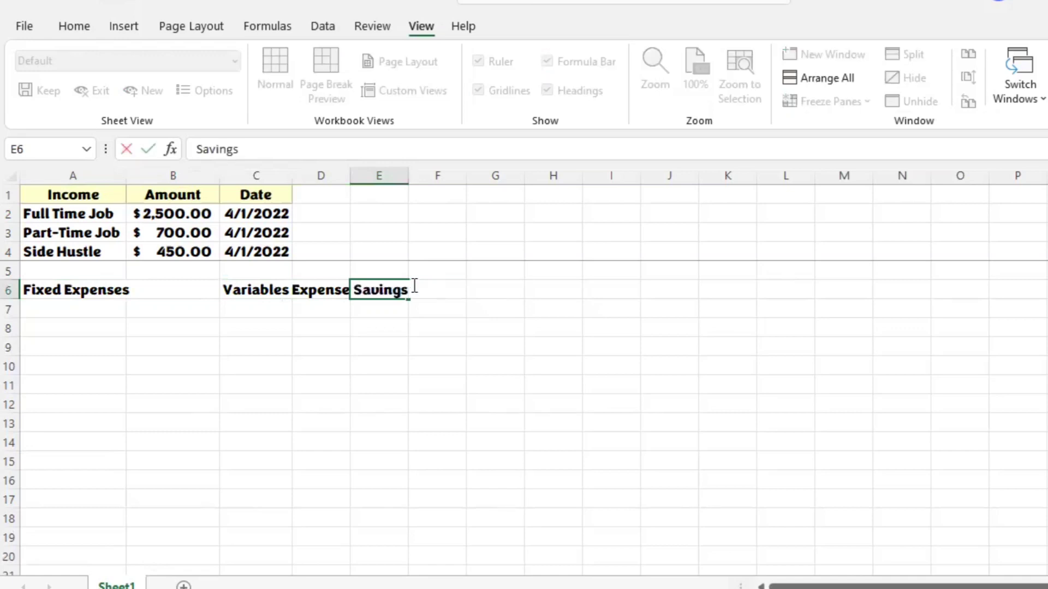
key("Tab")
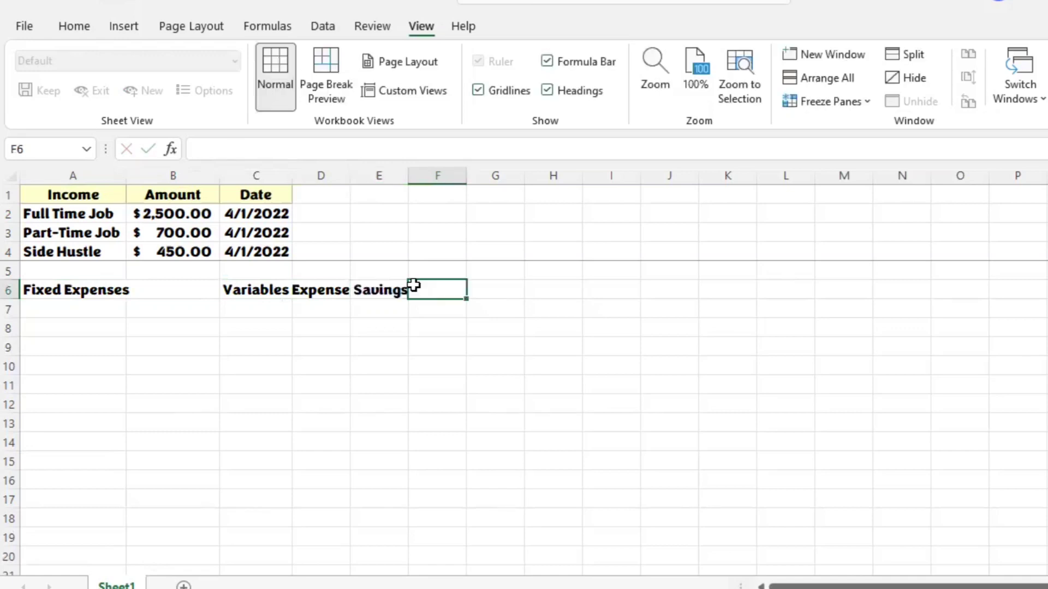
Step: Enter the headings Debt in G6 and Investments in I6
key("Tab")
type("Debt")
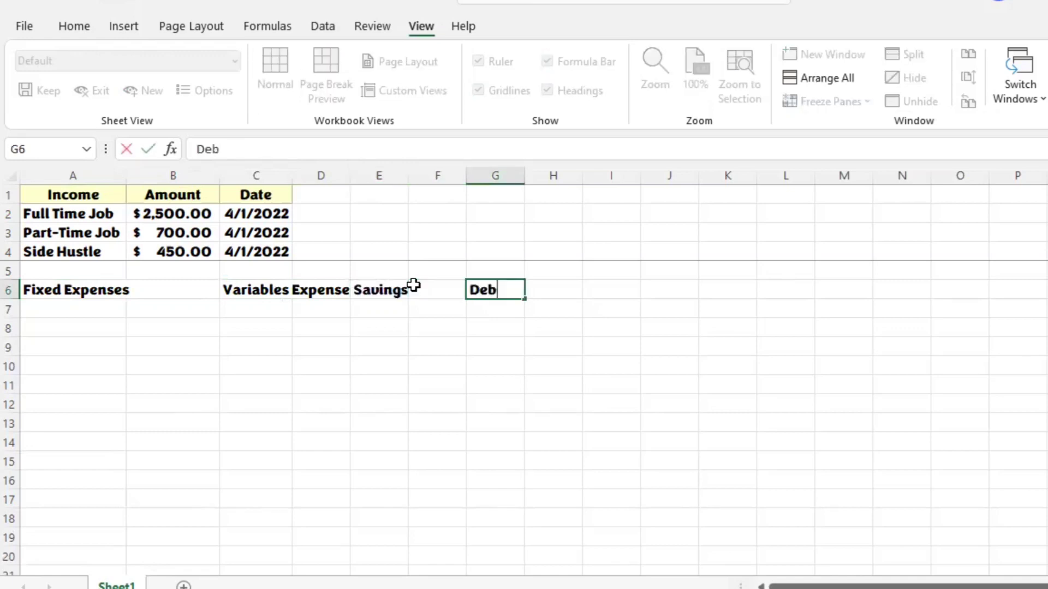
key("Tab")
key("Tab")
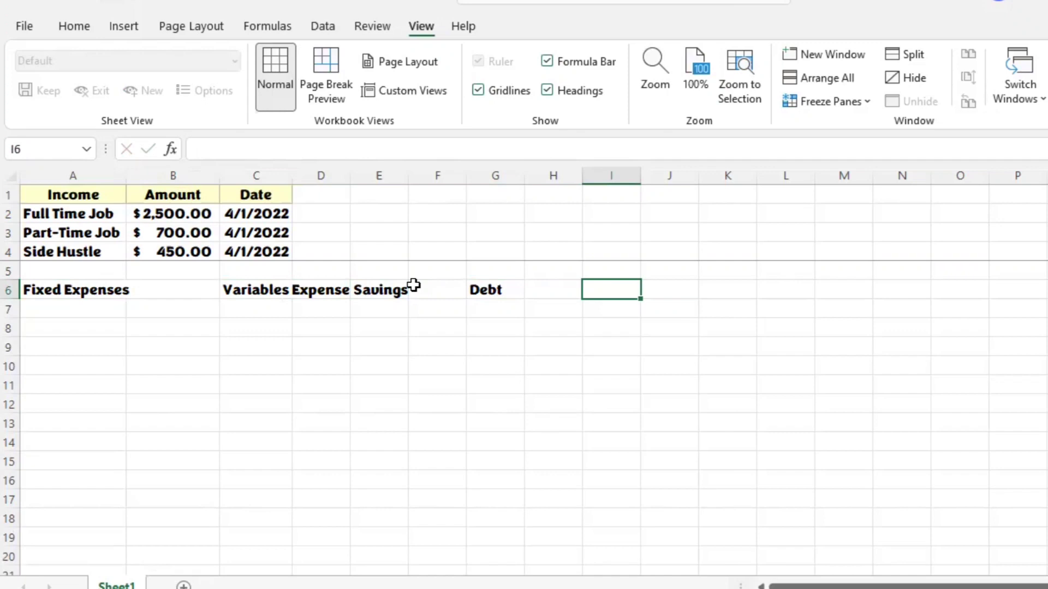
type("Investments")
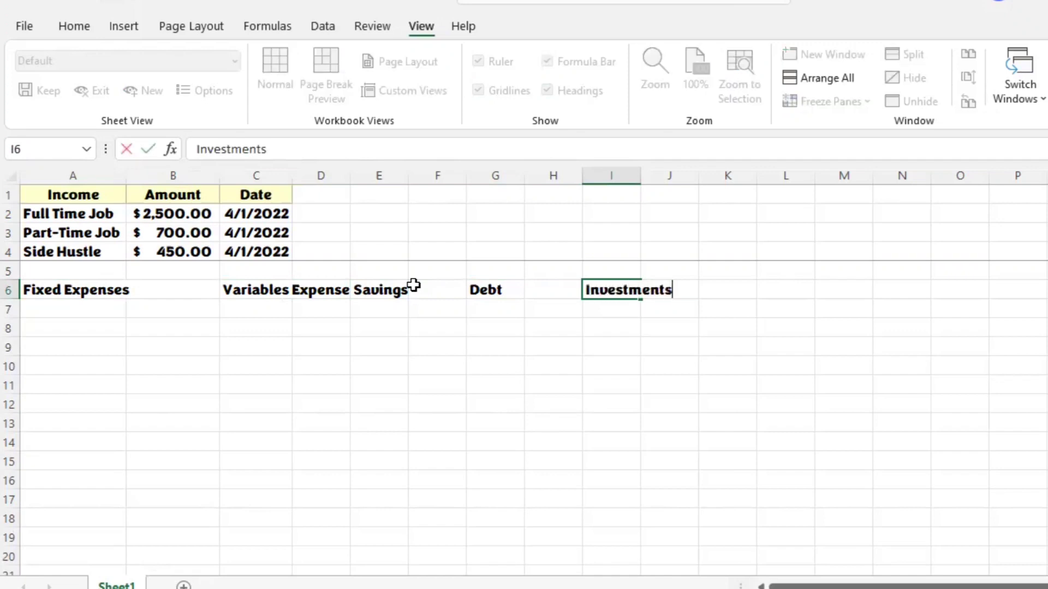
key("Return")
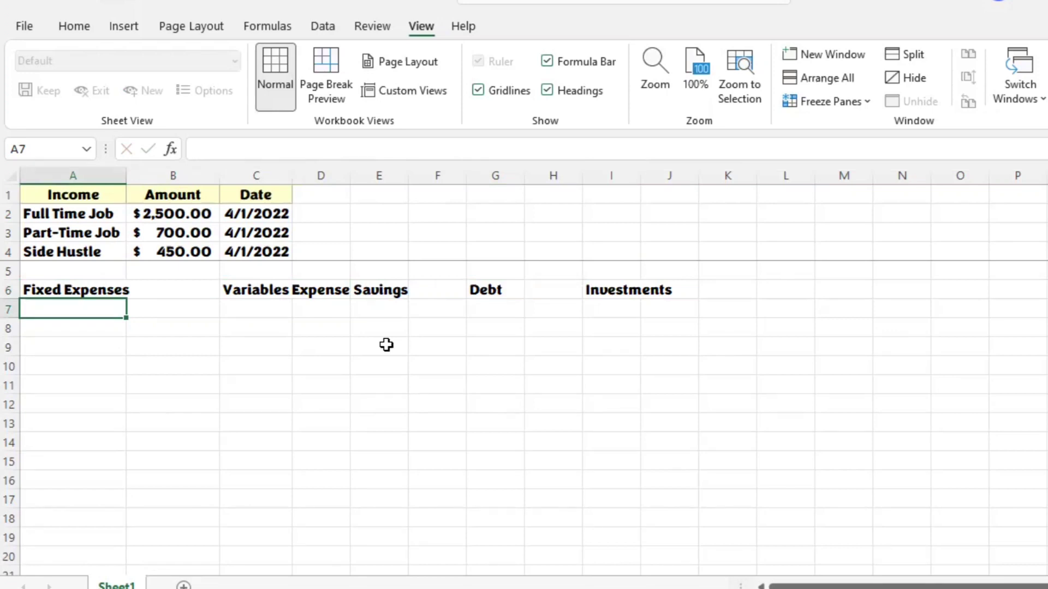
Step: List Rent/Mortgage in A7 and Utilities in A8 under the Fixed Expenses heading
type("Rent/Mortgage")
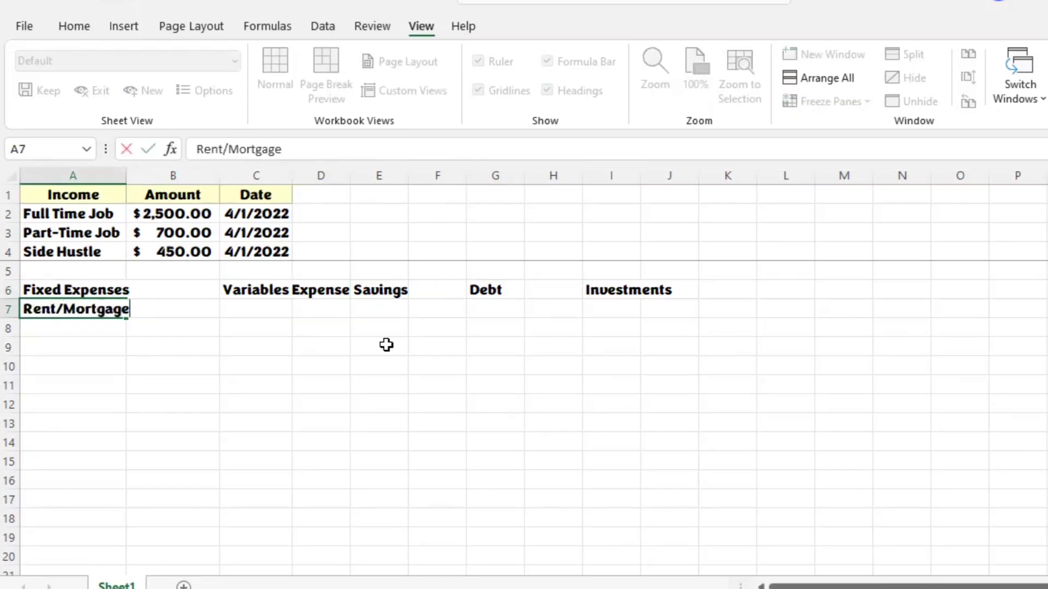
key("Return")
type("Utii")
key("BackSpace")
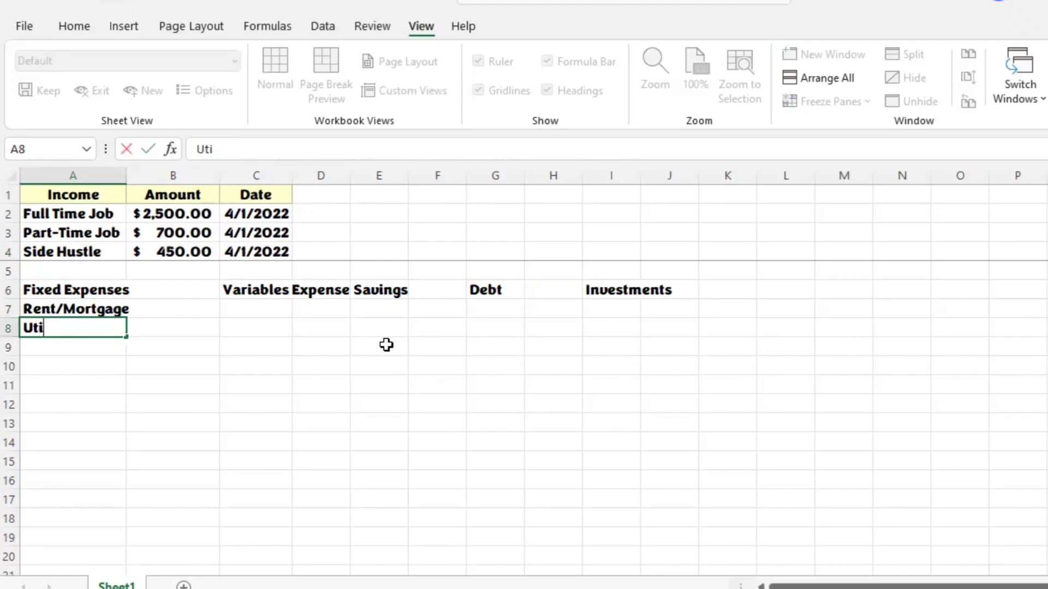
type("lities")
key("Tab")
key("Tab")
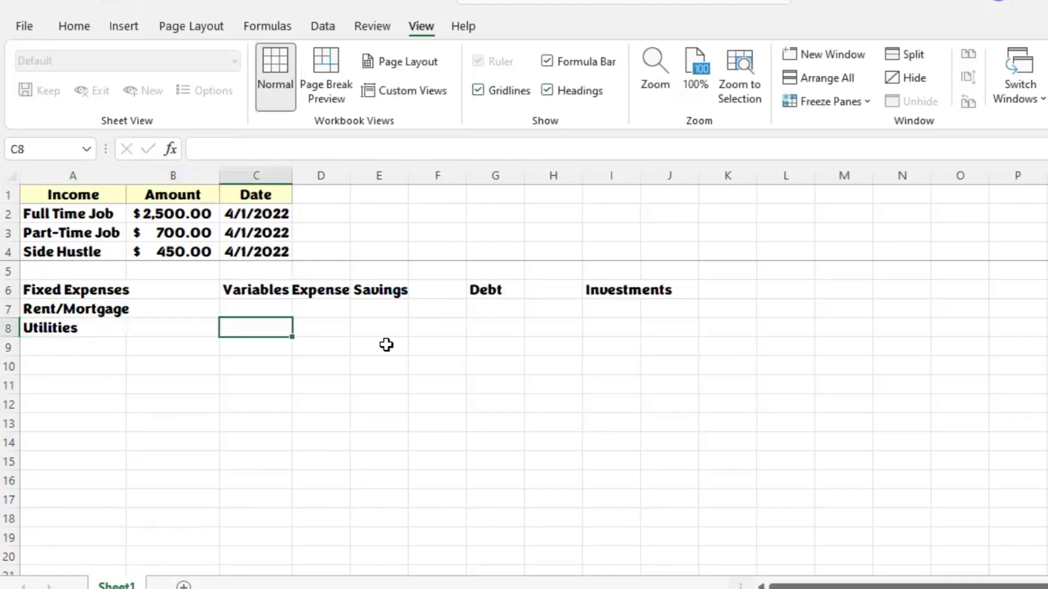
Step: Enter Tolls /Bridges in C8 as an item under the Variables Expenses heading
type("Toll")
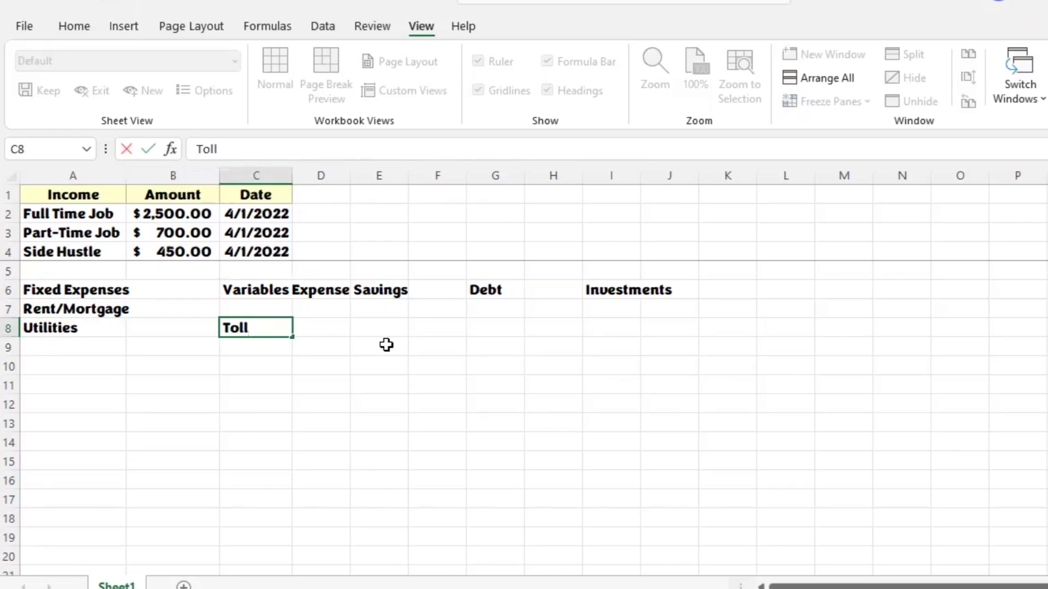
type("s ?")
key("BackSpace")
key("BackSpace")
type("/Bridges")
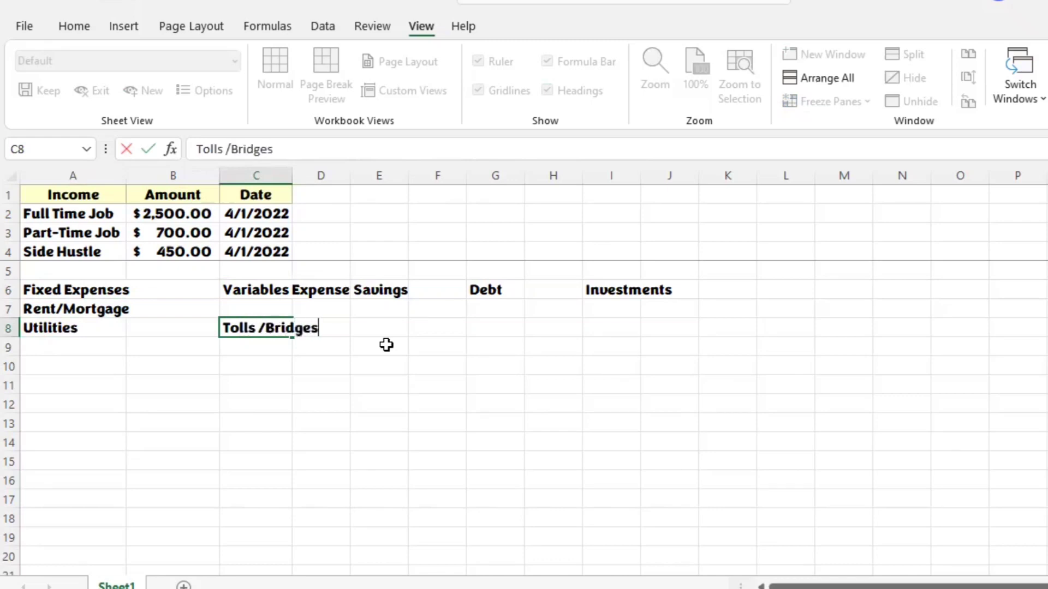
key("Return")
Step: Enter Transportation in C9 as the next item under the Variables Expenses heading
key("Tab")
key("Tab")
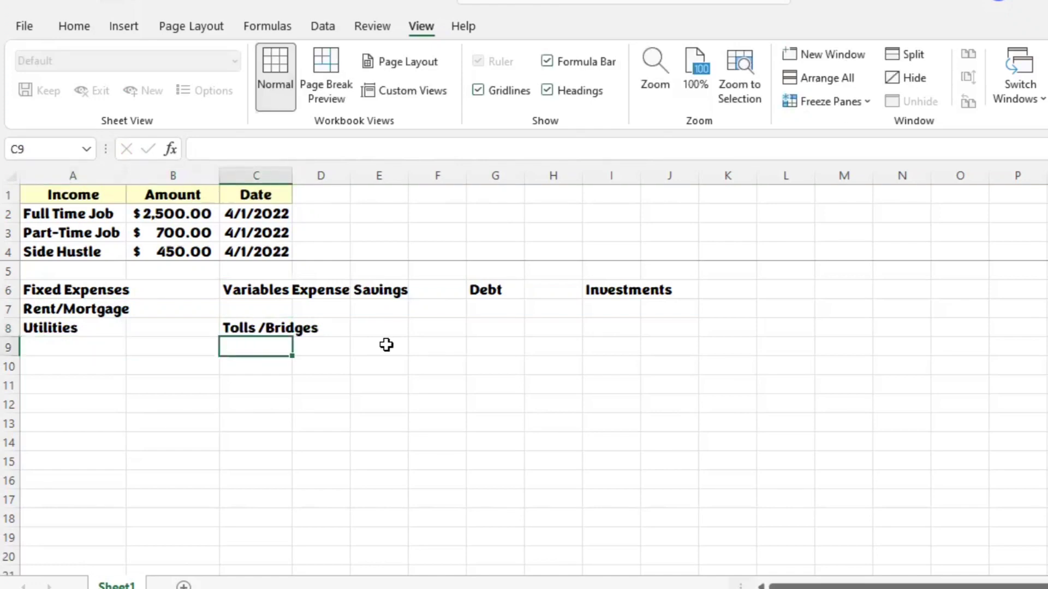
type("Transportatio")
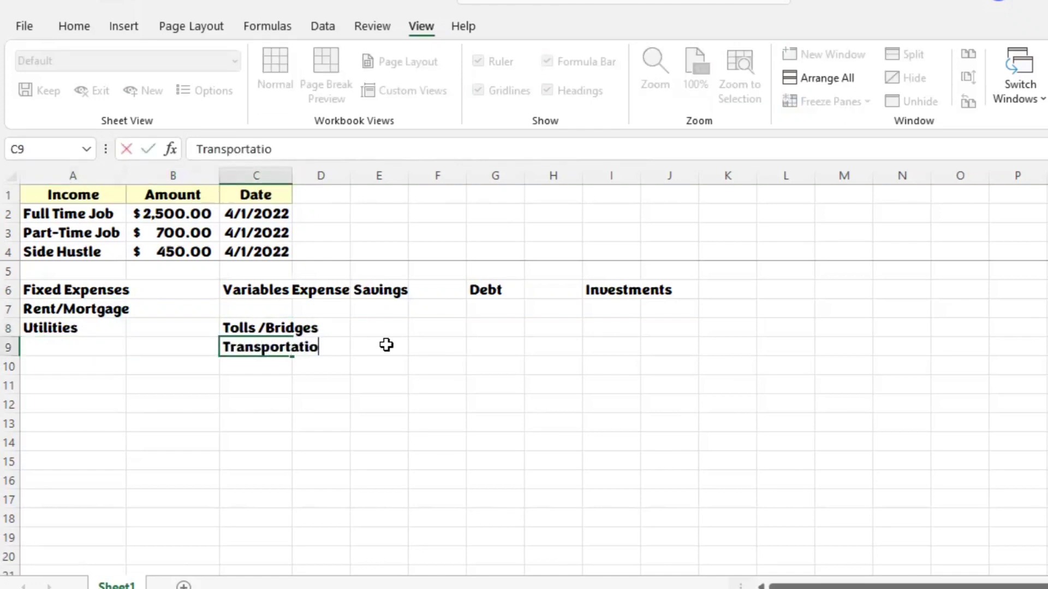
type("n")
key("Return")
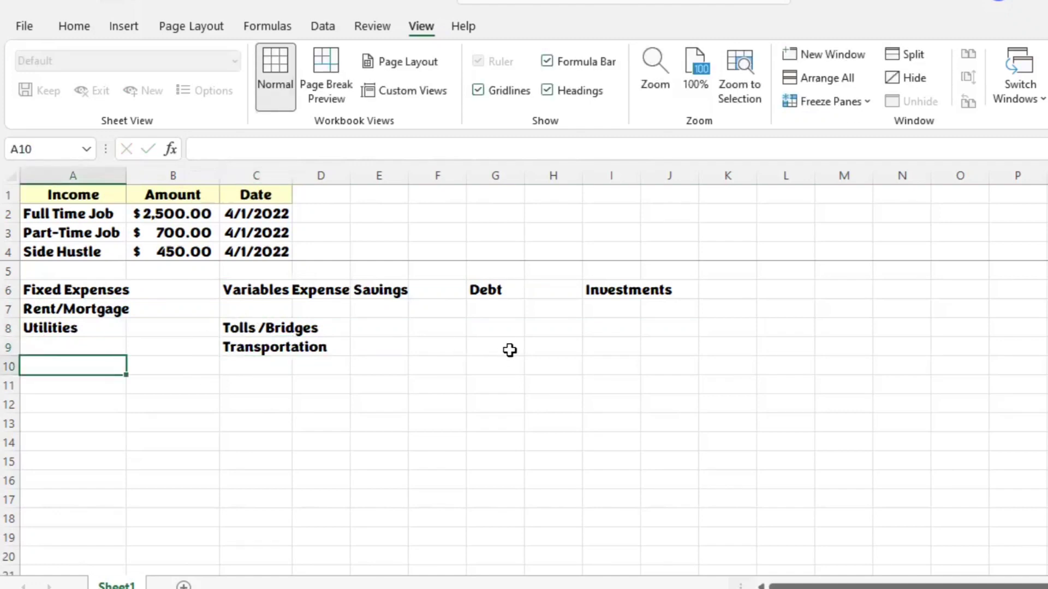
Step: Enter Emergency Fund in E7 as the first item under the Savings heading
left_click(399, 309)
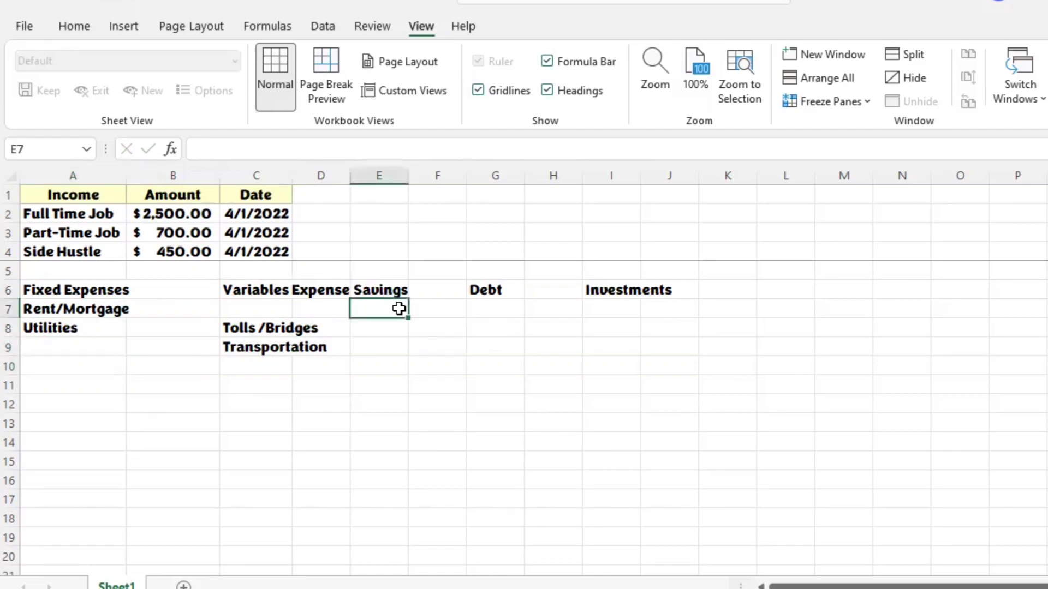
type("erm")
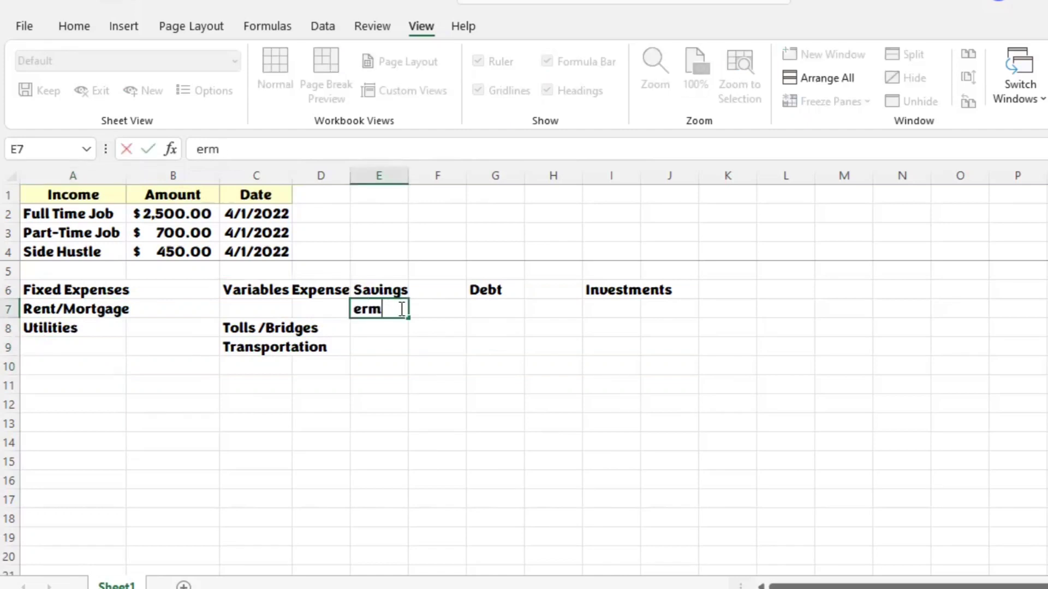
key("BackSpace")
key("BackSpace")
key("BackSpace")
type("Emergency")
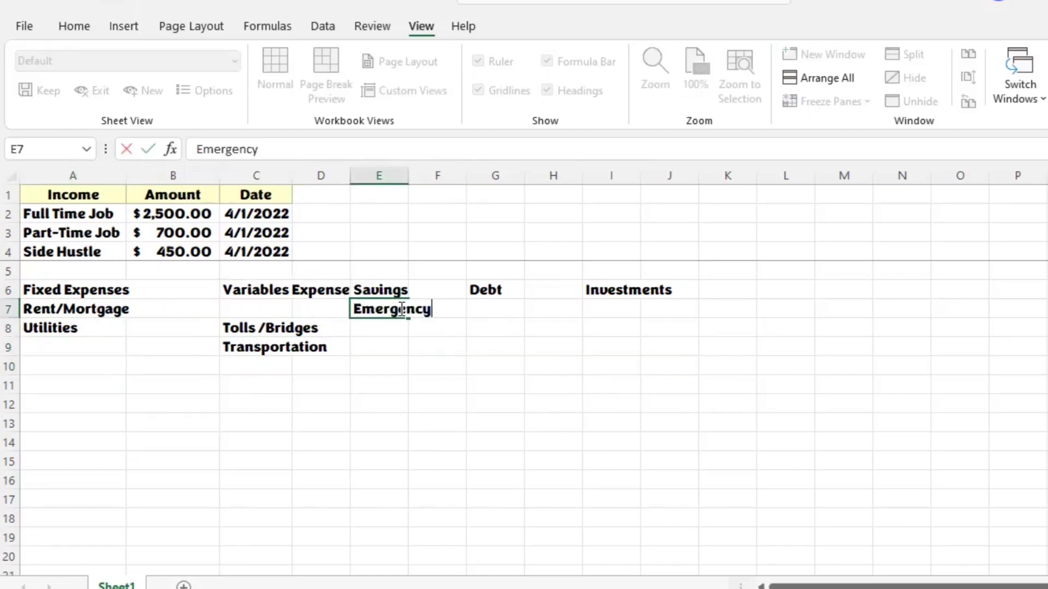
type(" Fund")
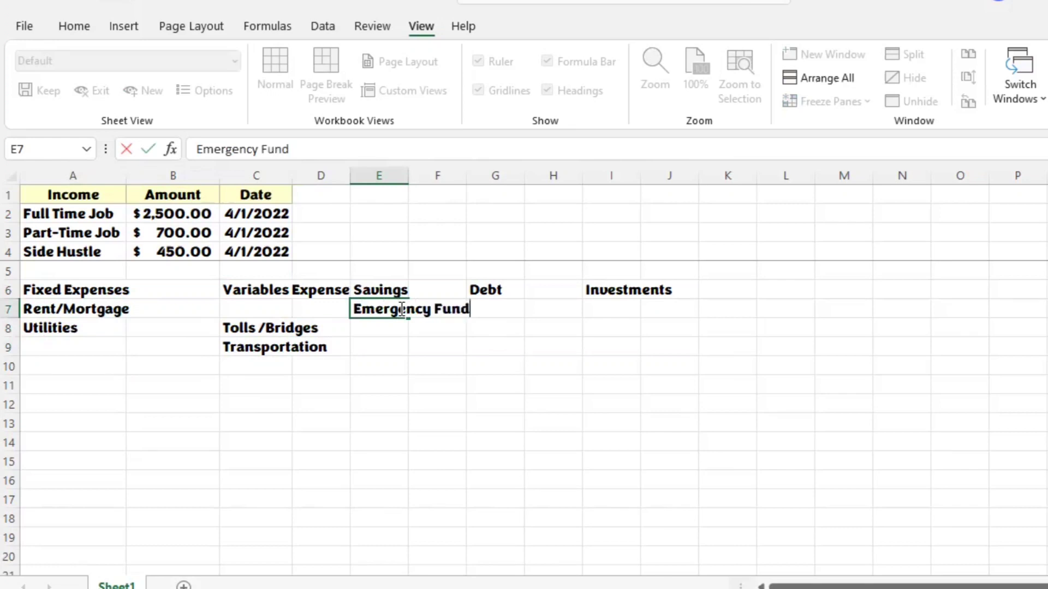
left_click(373, 362)
left_click(393, 341)
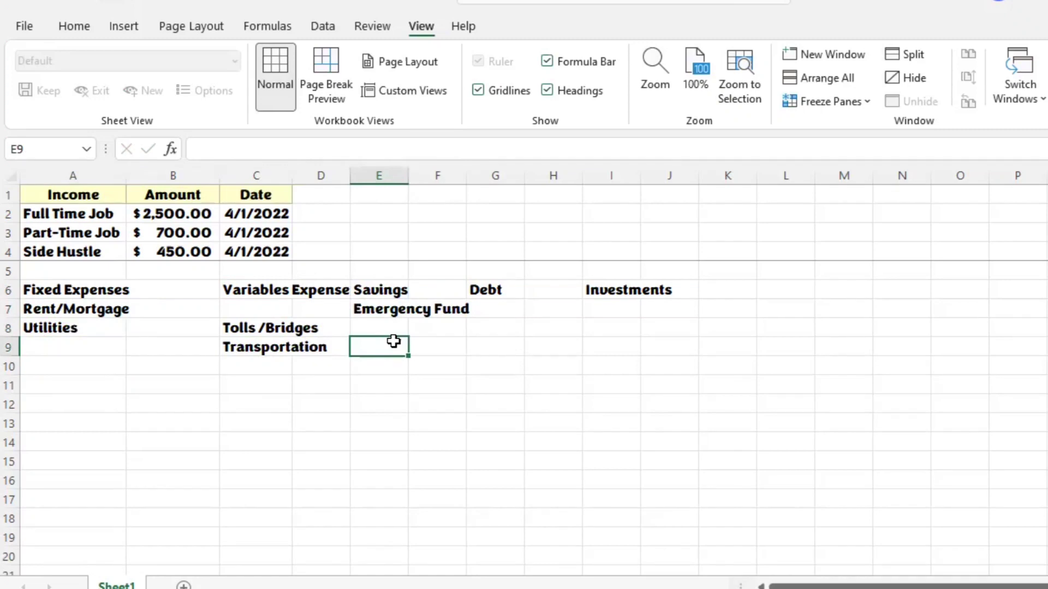
Step: AutoFit the widths of columns A, C, E and I to their contents
left_click(85, 289)
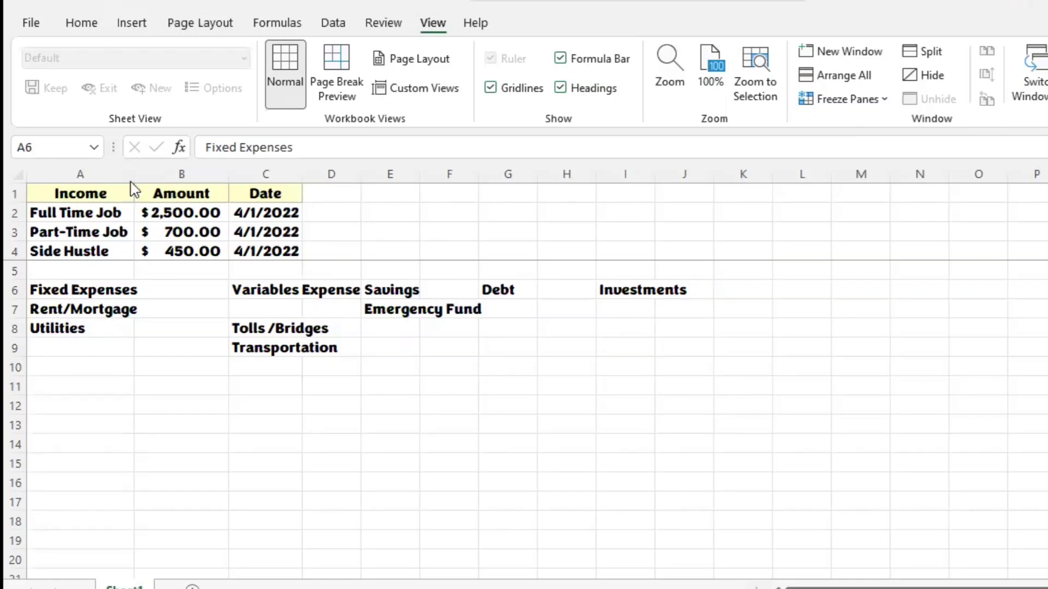
left_click(95, 293)
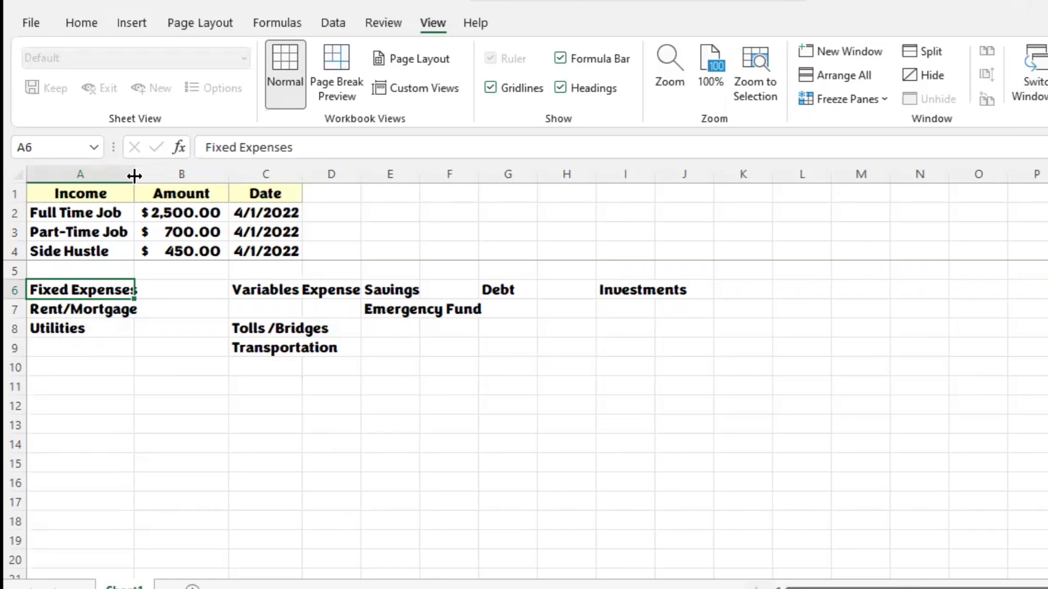
double_click(134, 175)
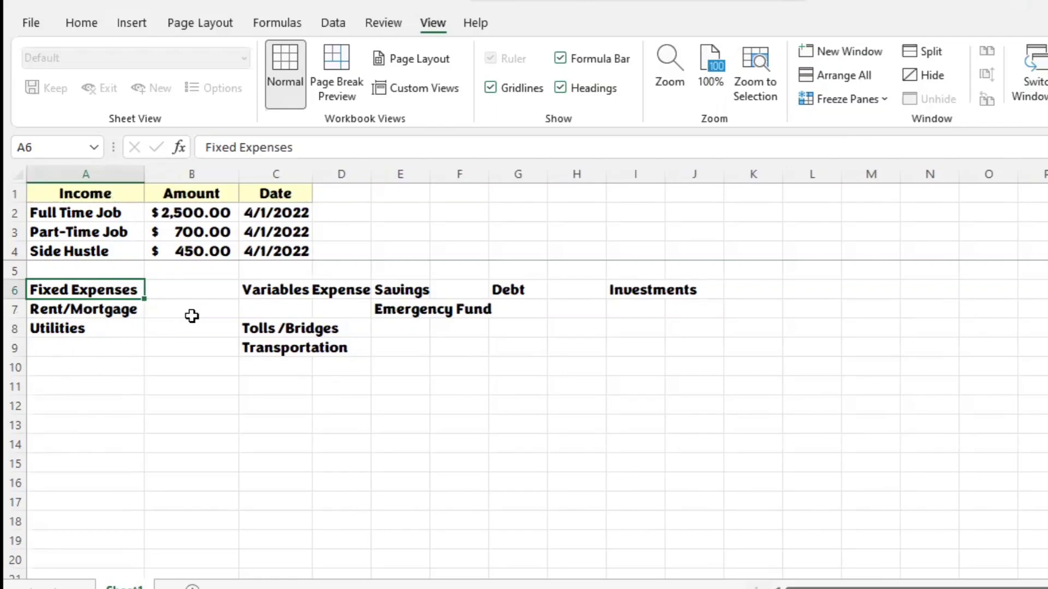
double_click(310, 174)
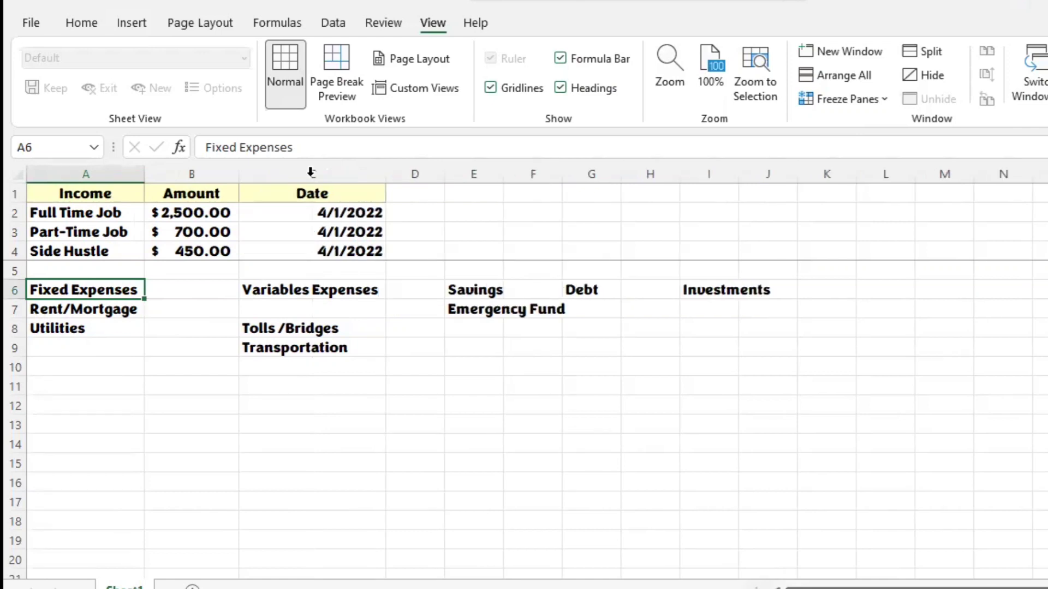
double_click(505, 174)
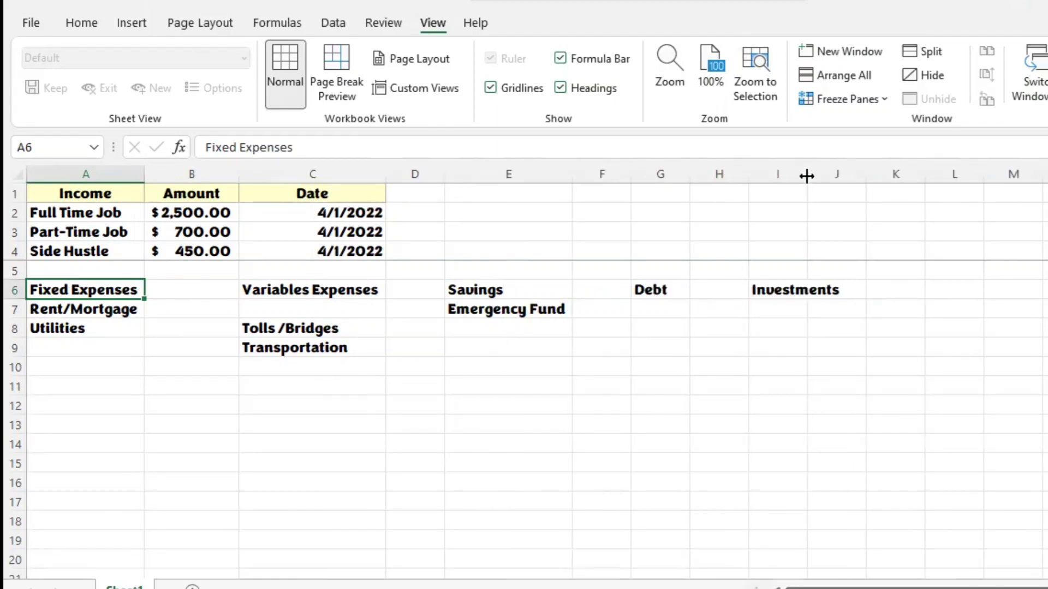
double_click(806, 174)
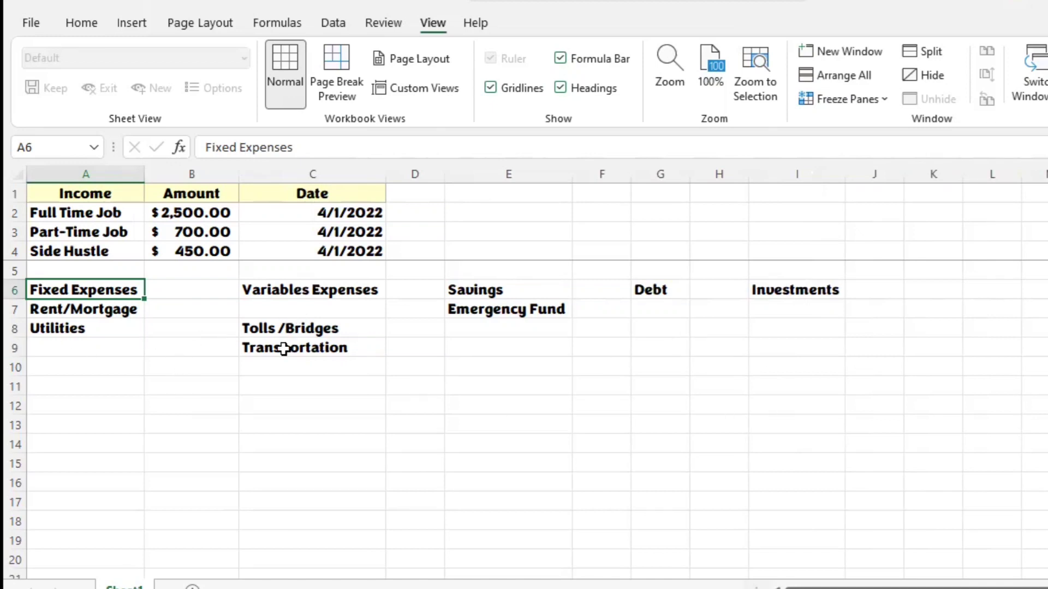
Step: Enter Car Fuel in the empty cell C7 directly under the Variables Expenses heading
left_click(329, 313)
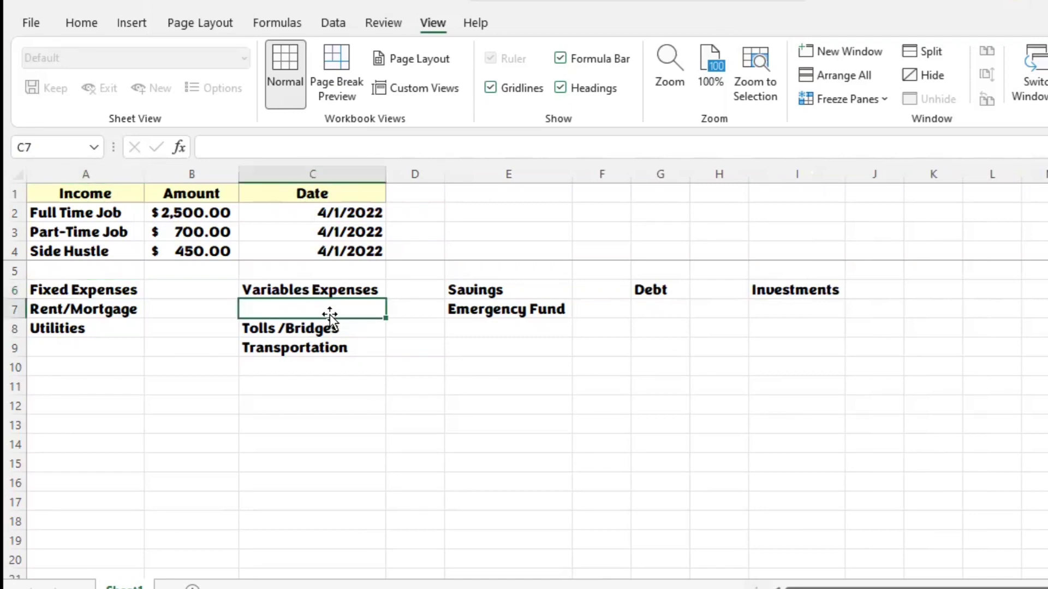
type("C")
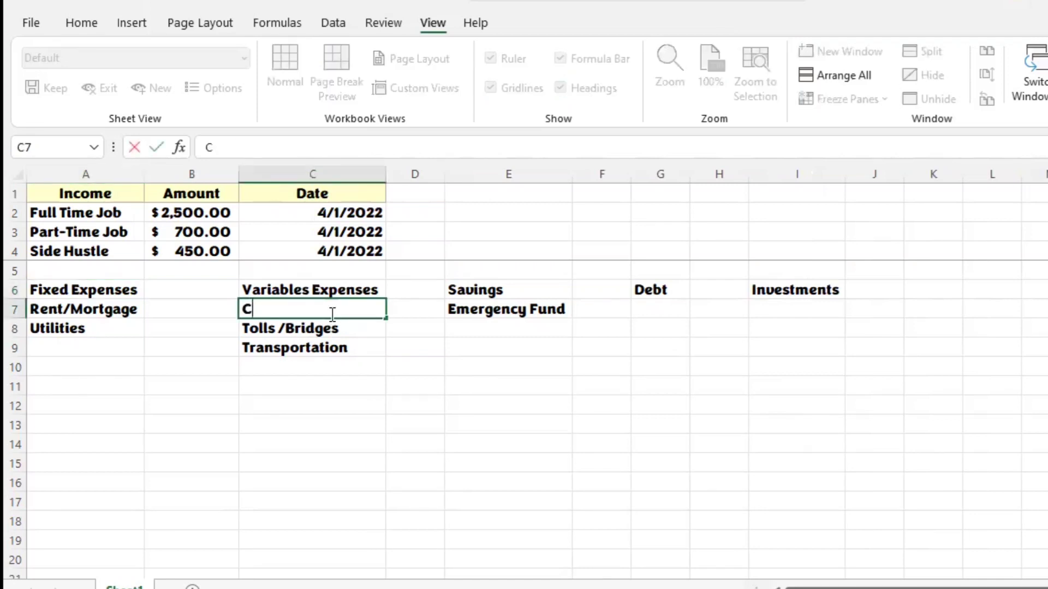
type("ar Fuel")
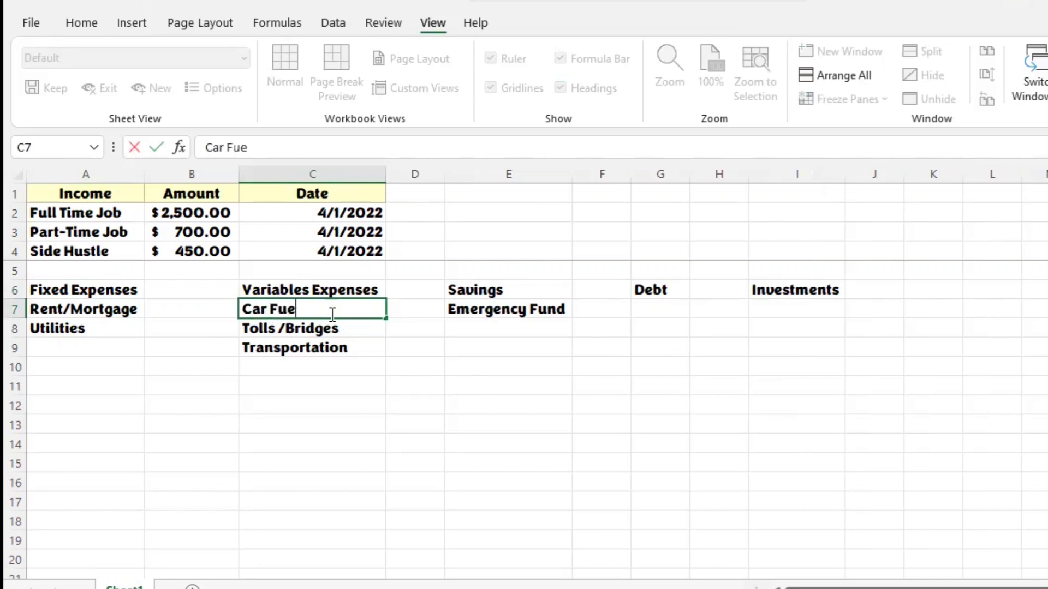
key("Return")
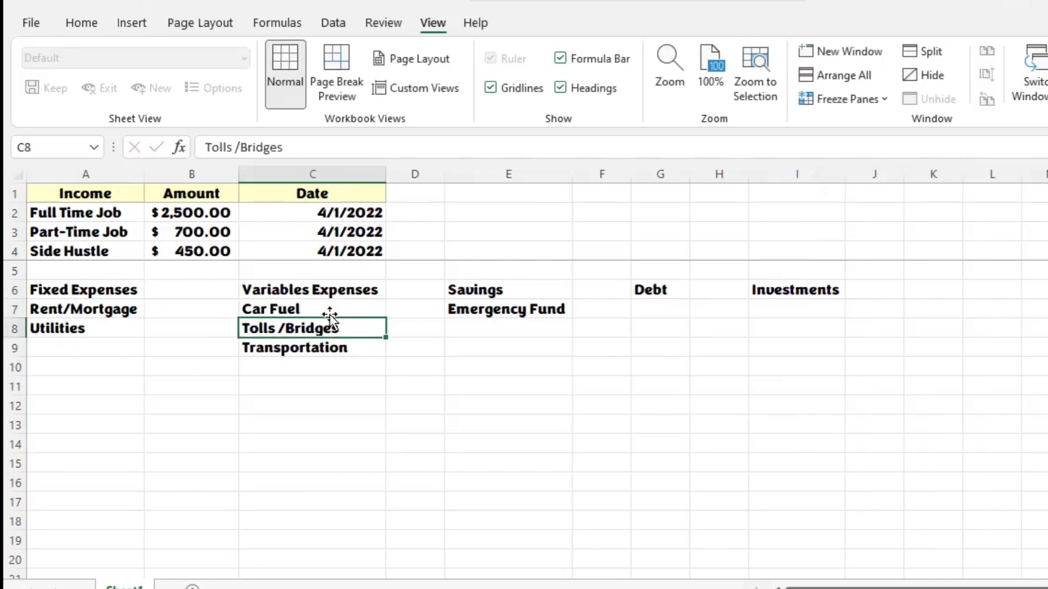
Step: List Sinking Funds in E8 and General Savings in E9 under the Savings heading
left_click(498, 335)
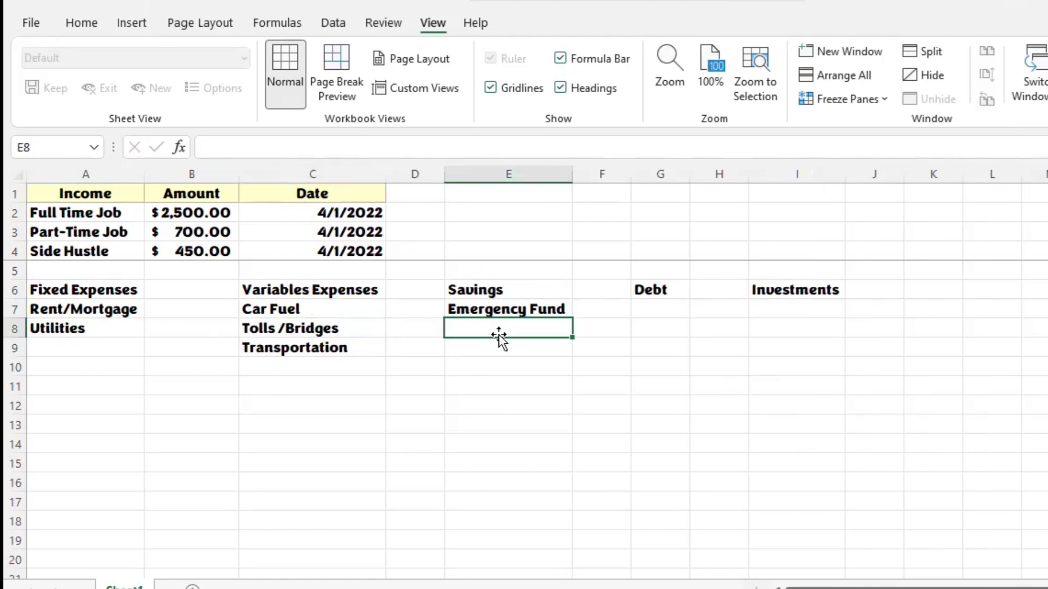
type("Sink")
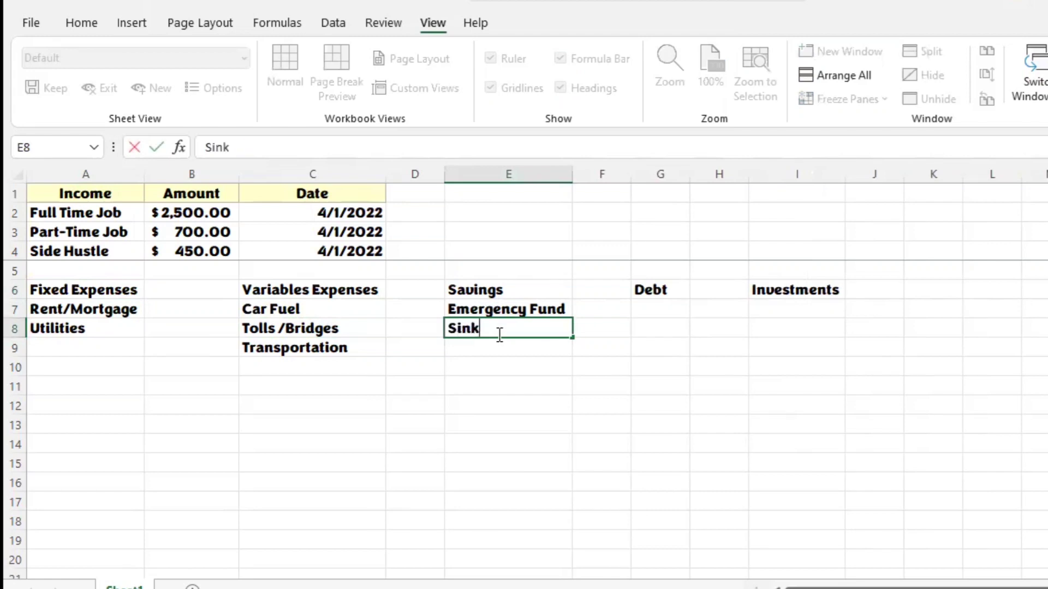
type("ing Fund")
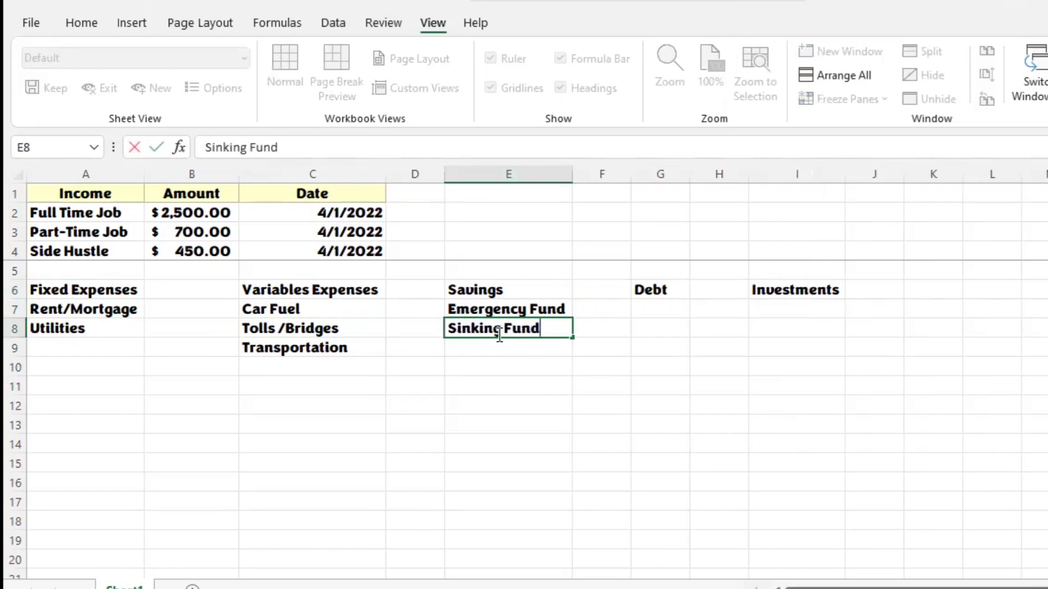
type("s")
key("Return")
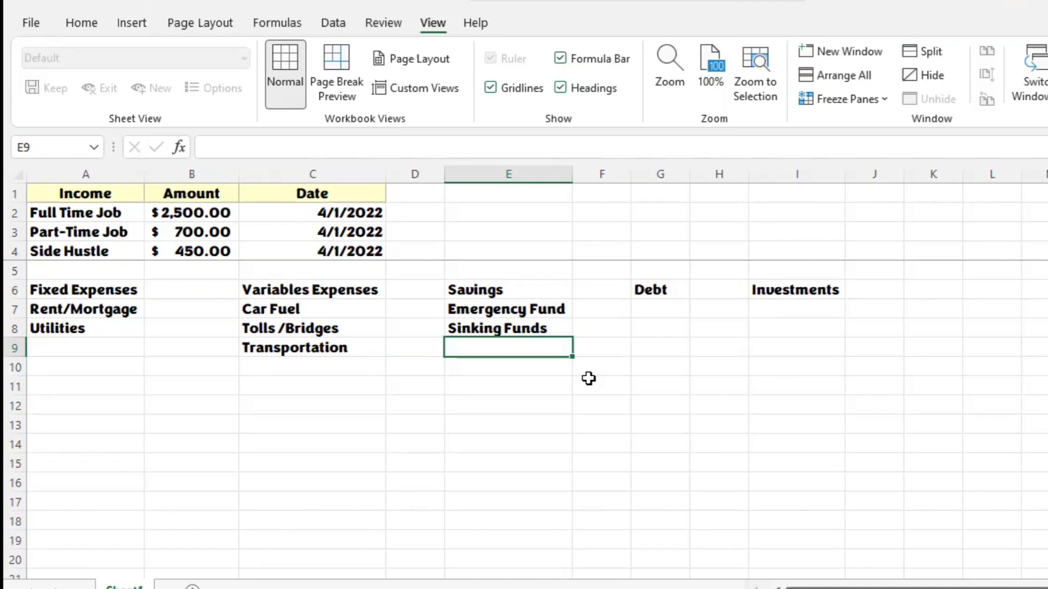
type("Gener")
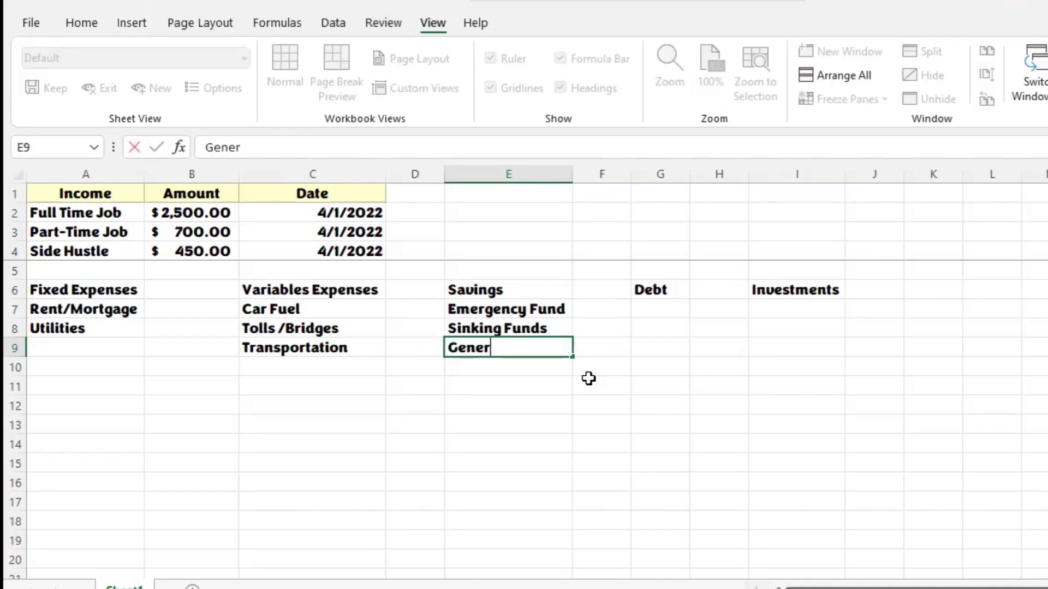
type("al Savings")
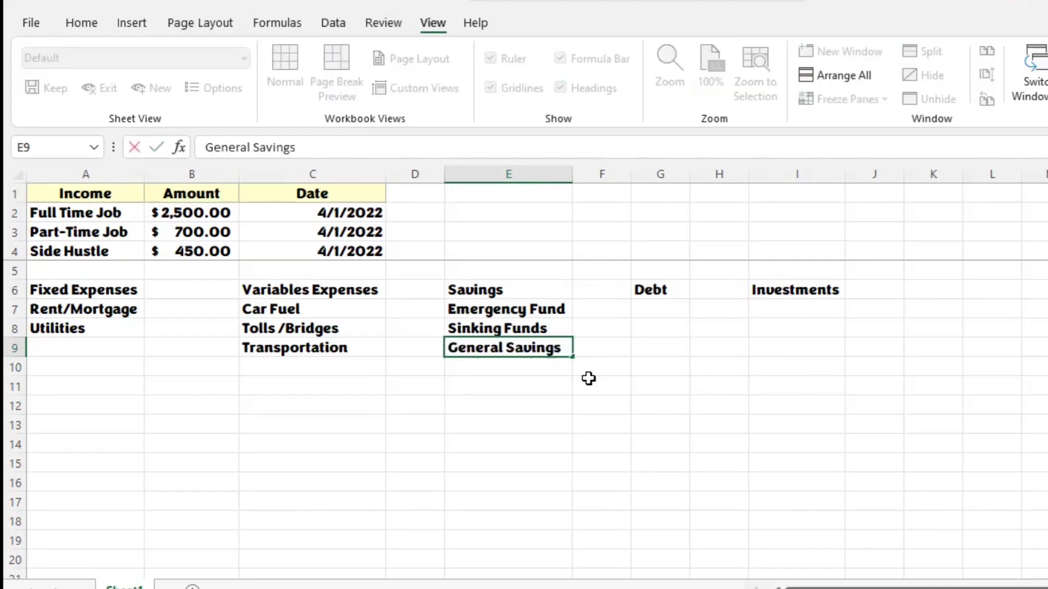
key("Return")
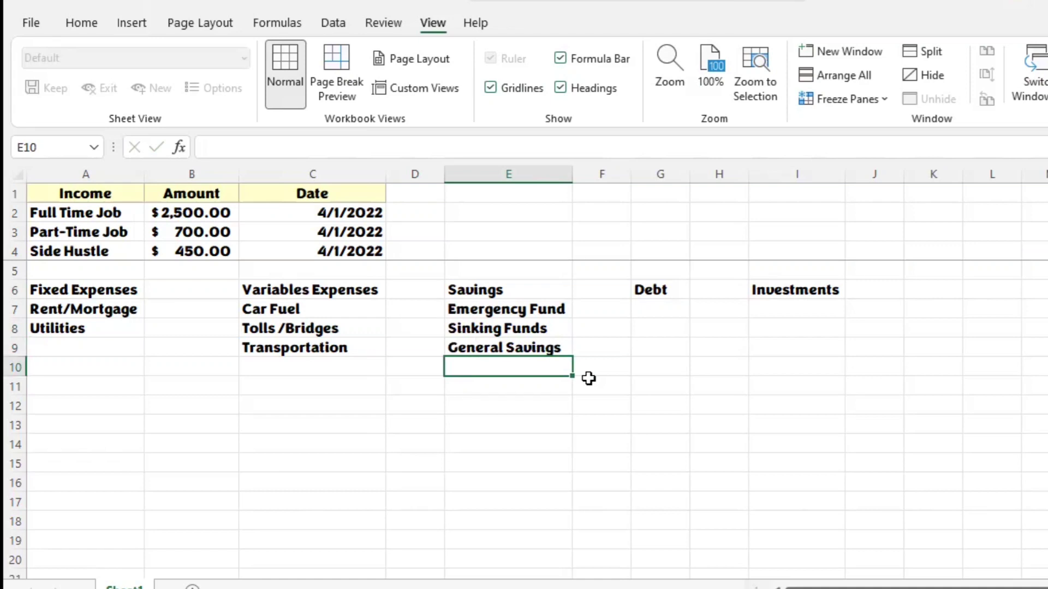
Step: Enter Student Loans in G7 under the Debt heading and AutoFit column G to its contents
left_click(653, 314)
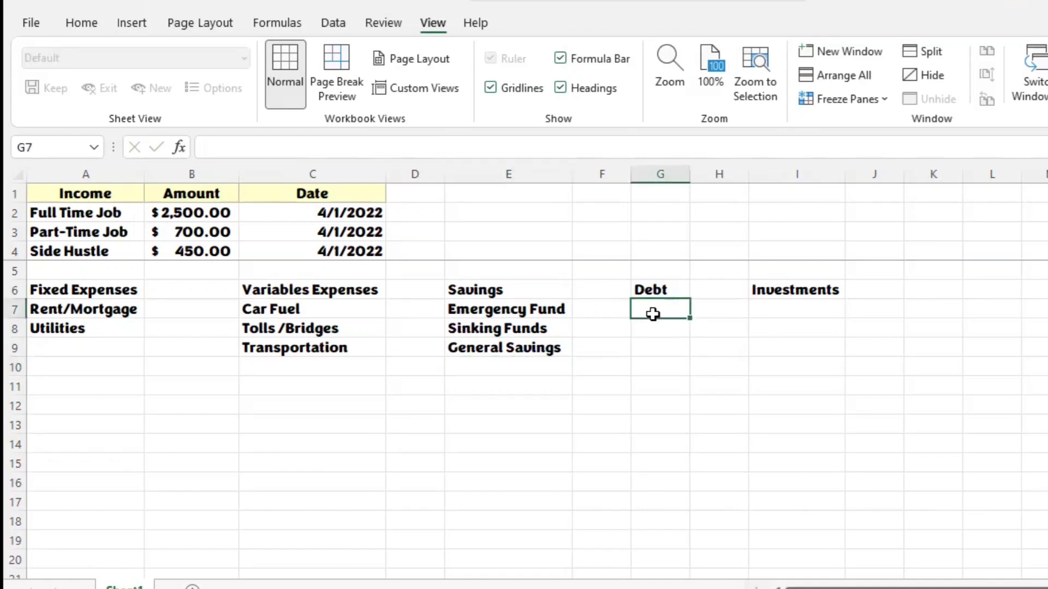
type("Stude")
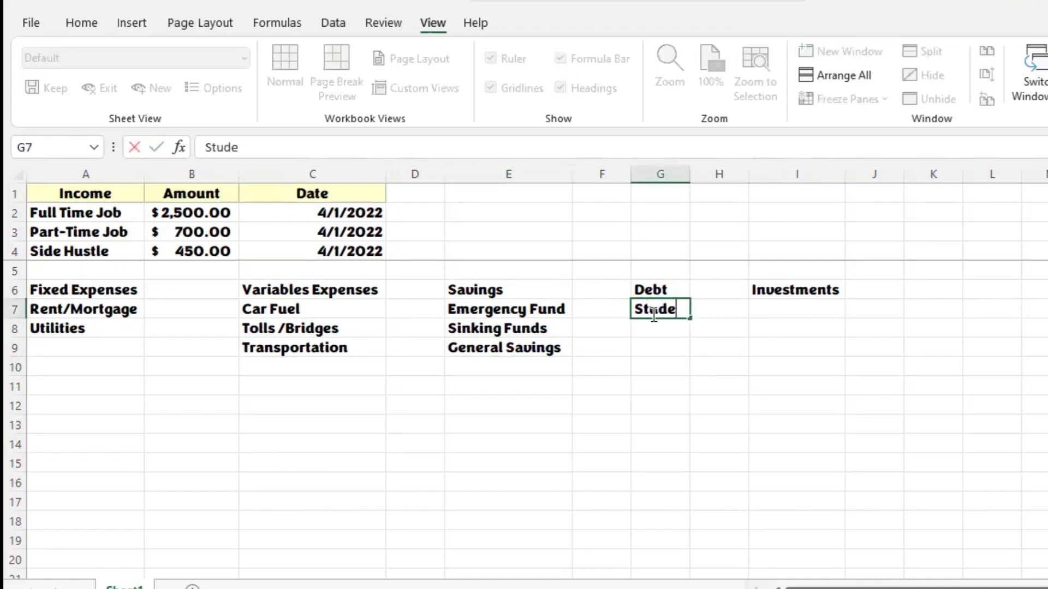
type("nt Loans")
key("Return")
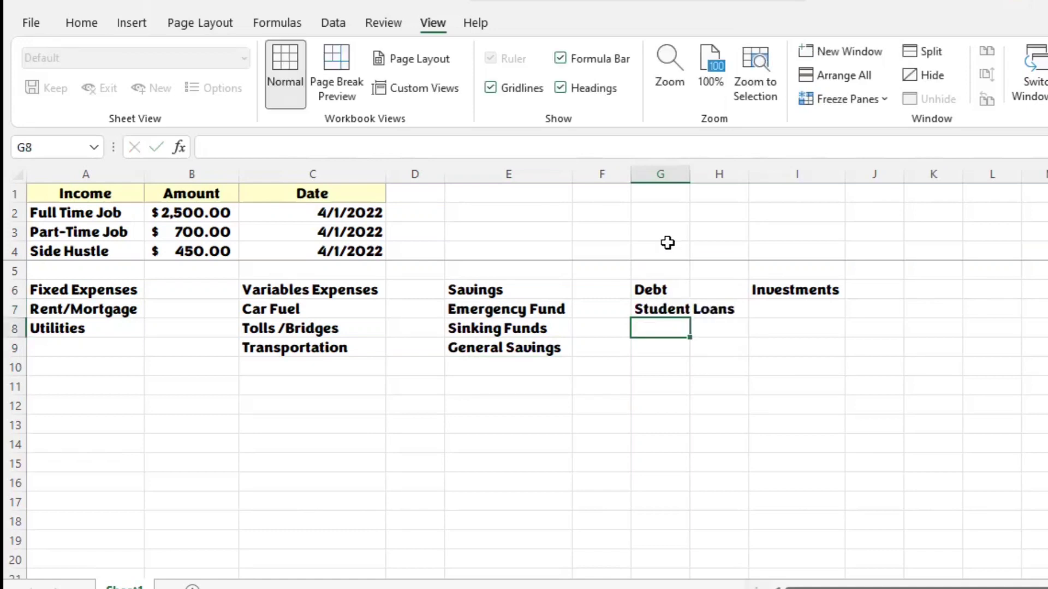
double_click(687, 176)
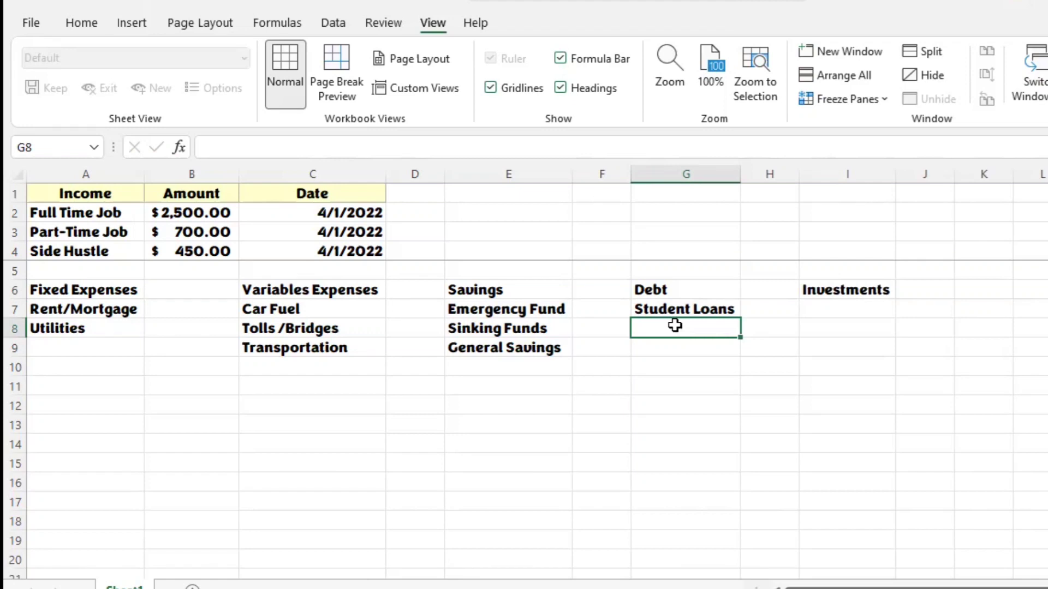
Step: List Mortgage, Auto Loan and Credit Card in G8 to G10 under the Debt heading
type("Mortgage")
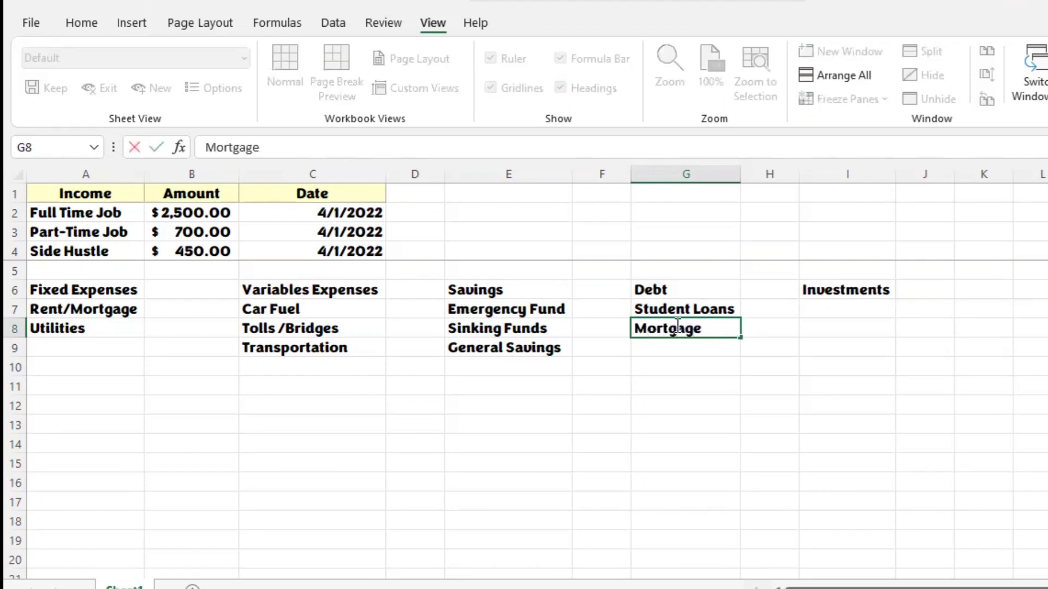
key("Return")
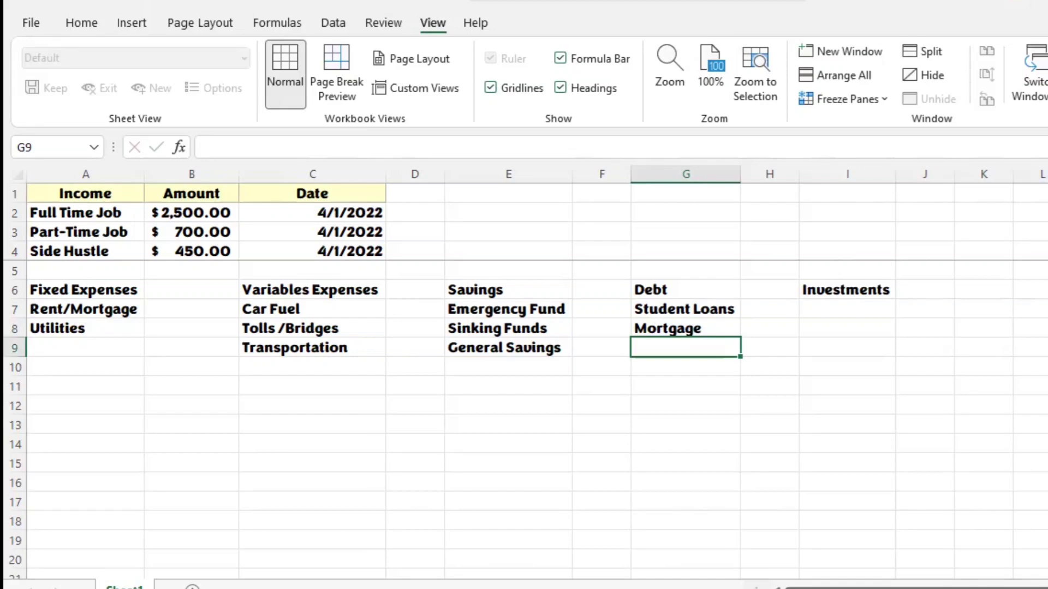
type("Auto Loan")
key("Return")
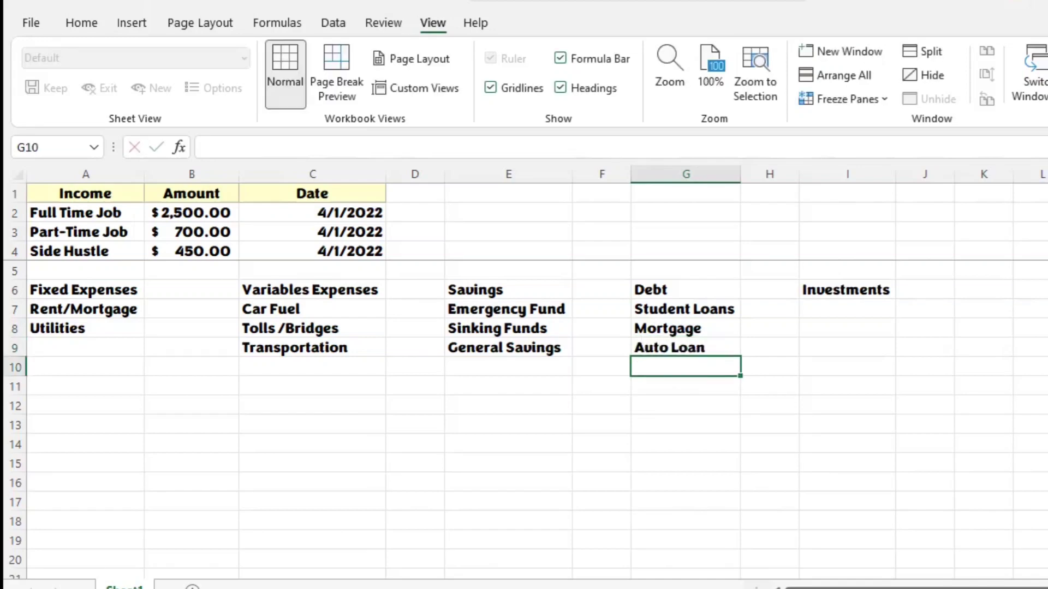
type("Credit ")
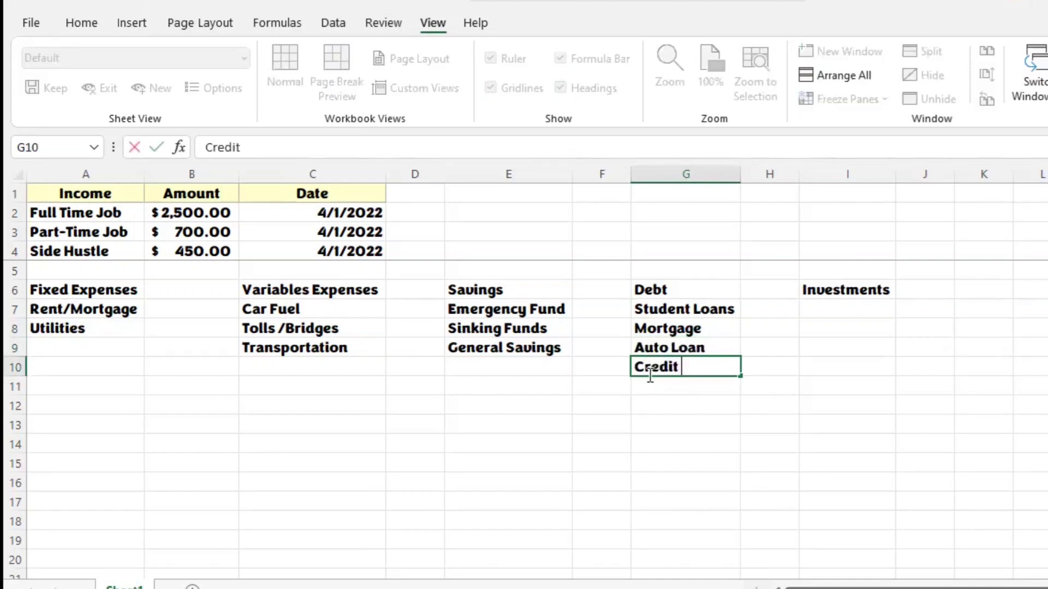
type("Card")
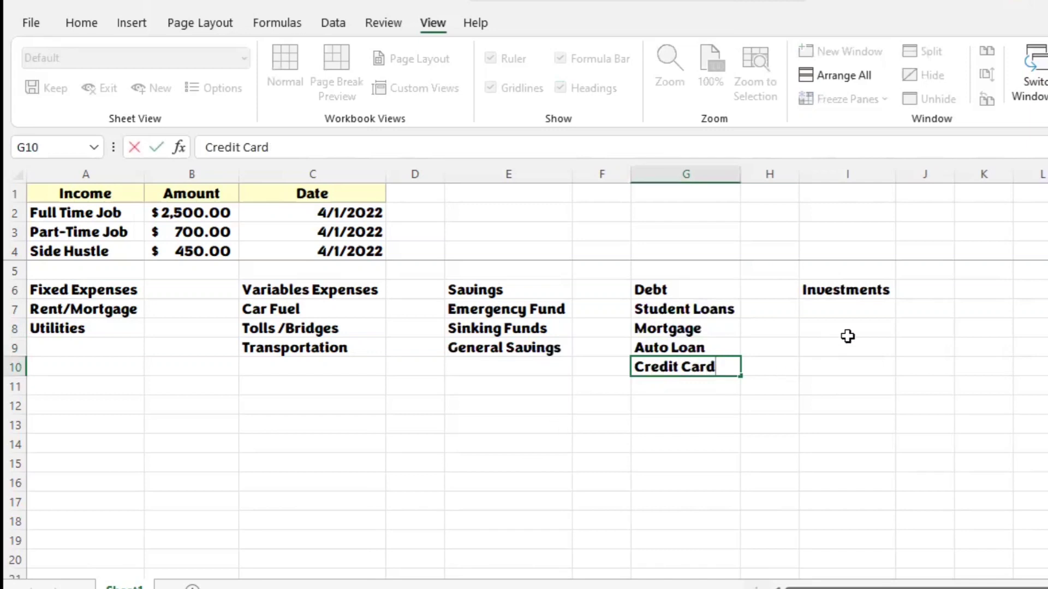
left_click(859, 311)
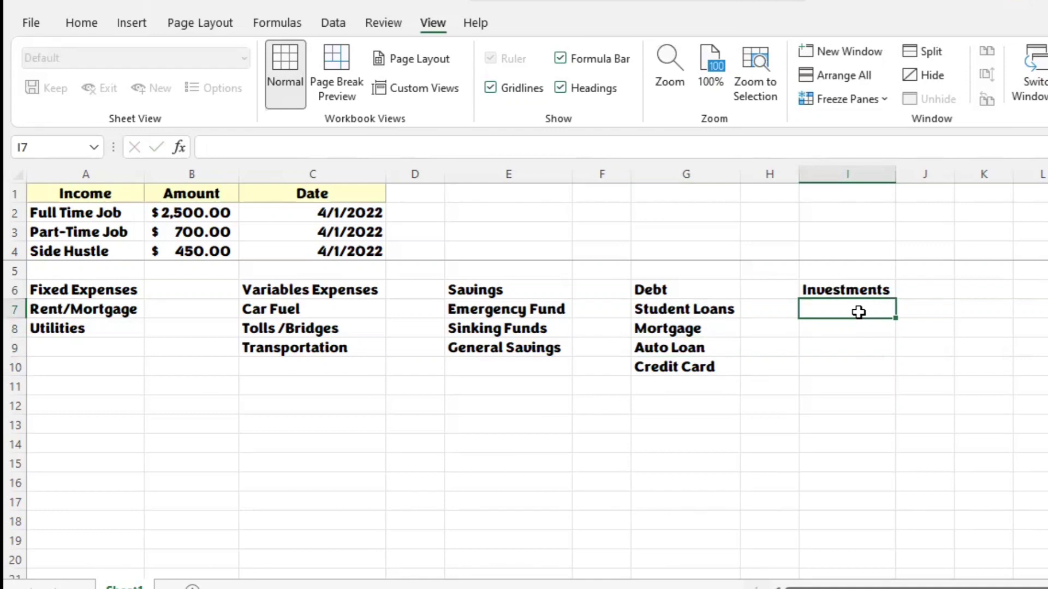
Step: Enter 401-k in I7 and IRA (Roth) in I8 under the Investments heading
type("401-k")
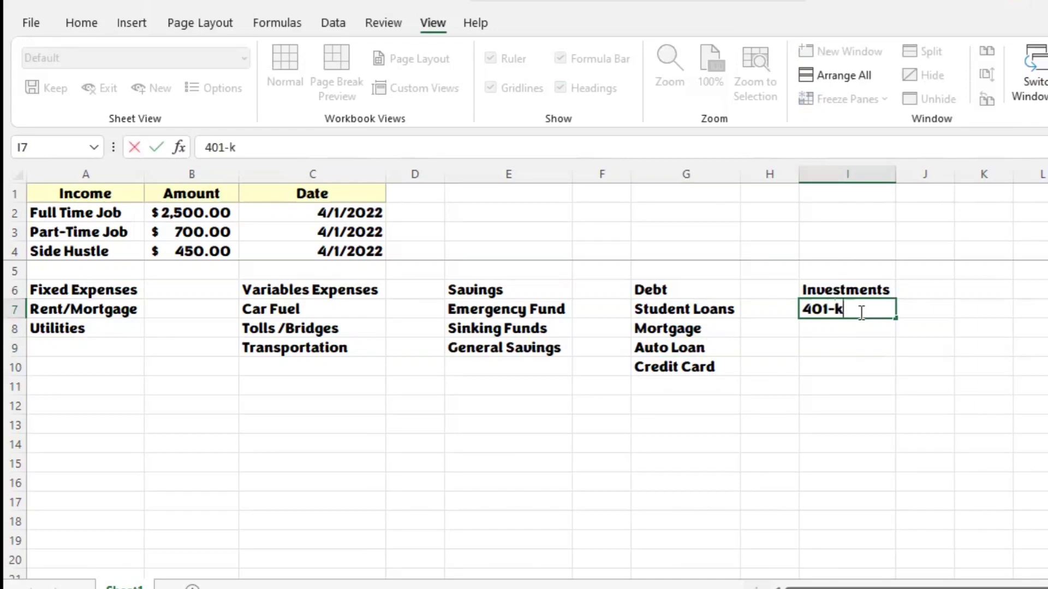
key("Return")
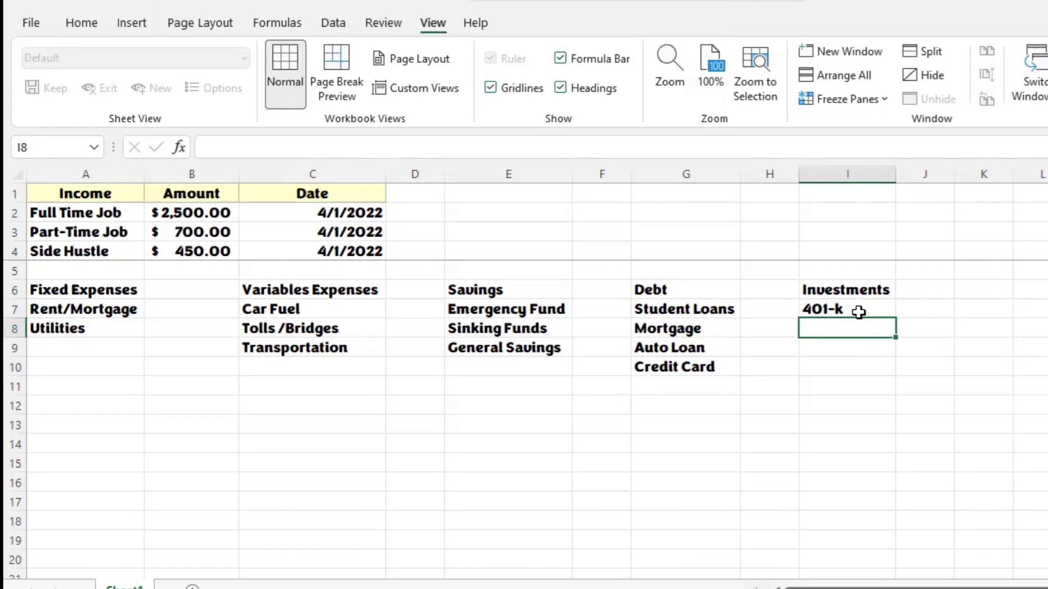
type("IR")
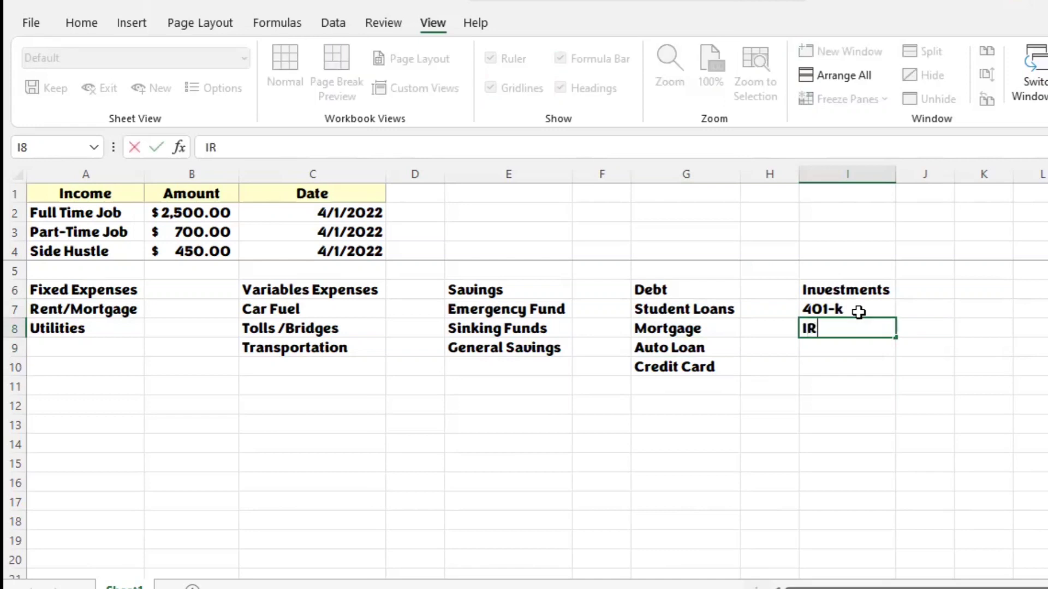
type("A (Roth)")
key("Return")
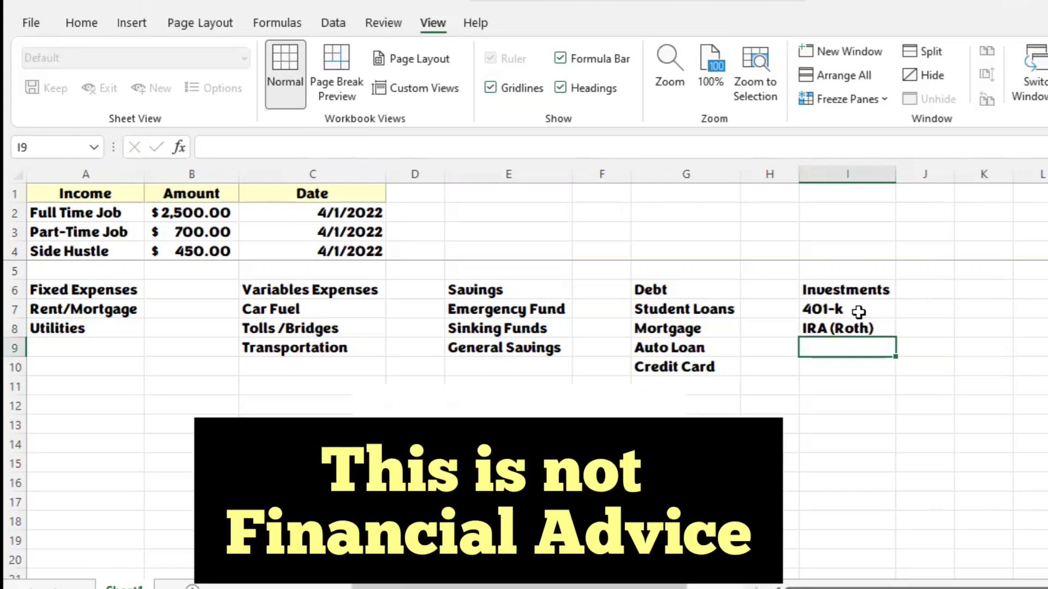
Step: Enter Rental Properties in I9 under Investments and AutoFit column I to its contents
type("Rental Propet")
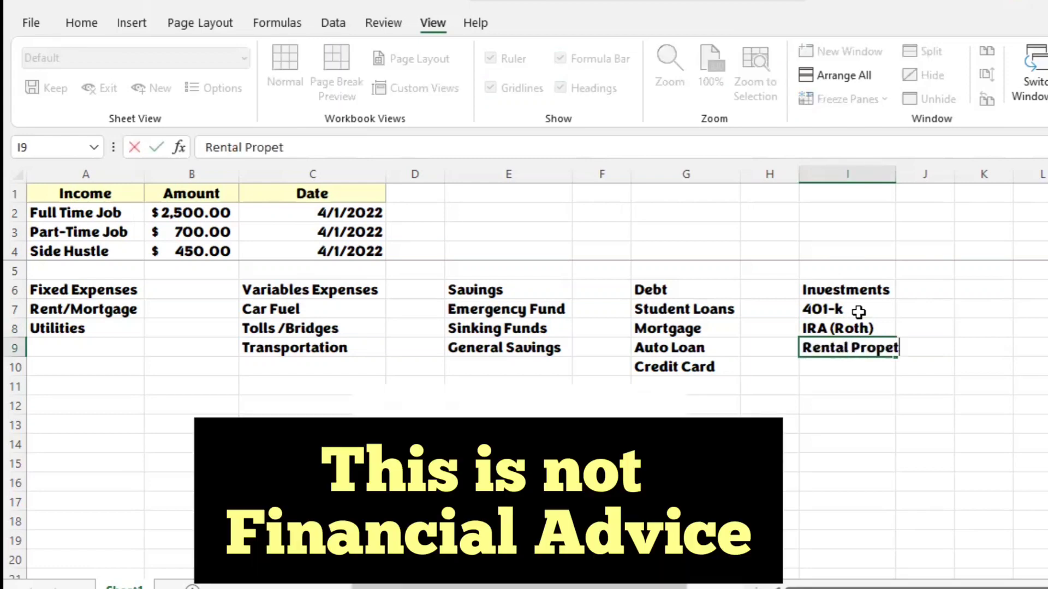
key("BackSpace")
type("rties")
key("Return")
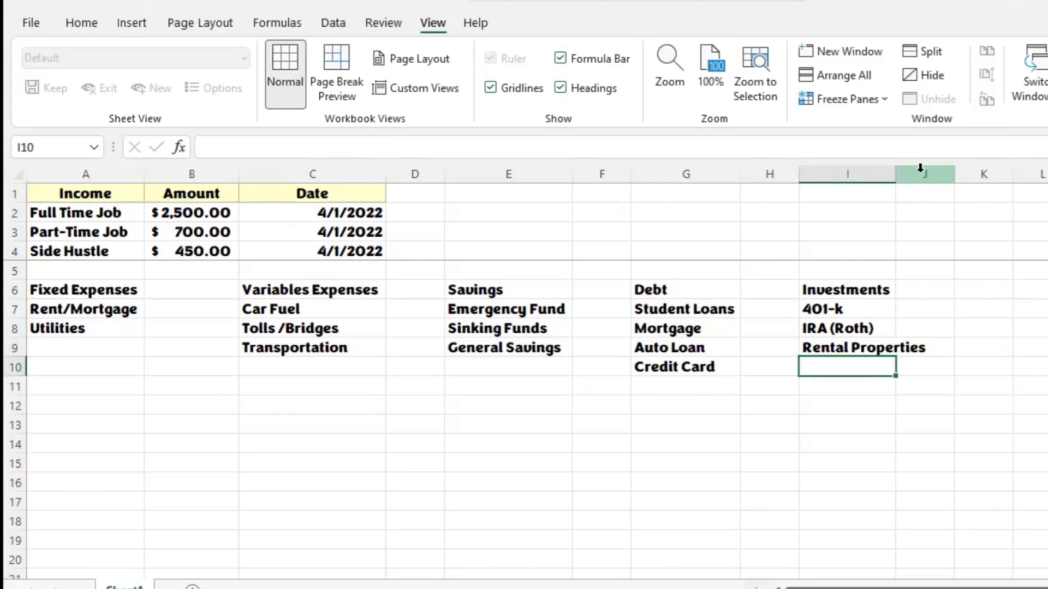
double_click(895, 174)
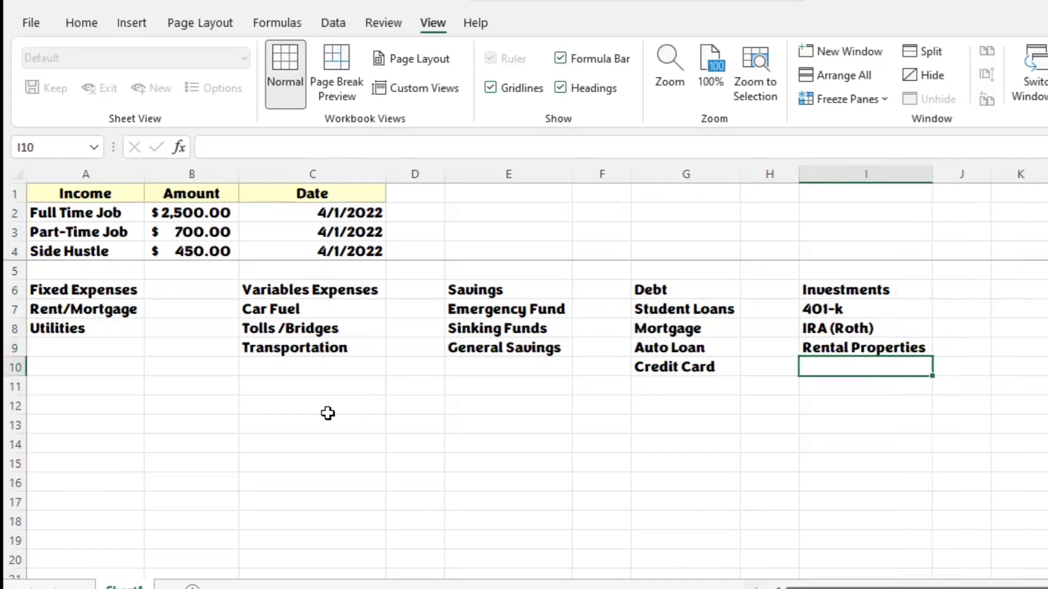
Step: Enter Cell Phone in A9 below Utilities in the Fixed Expenses list
left_click(111, 347)
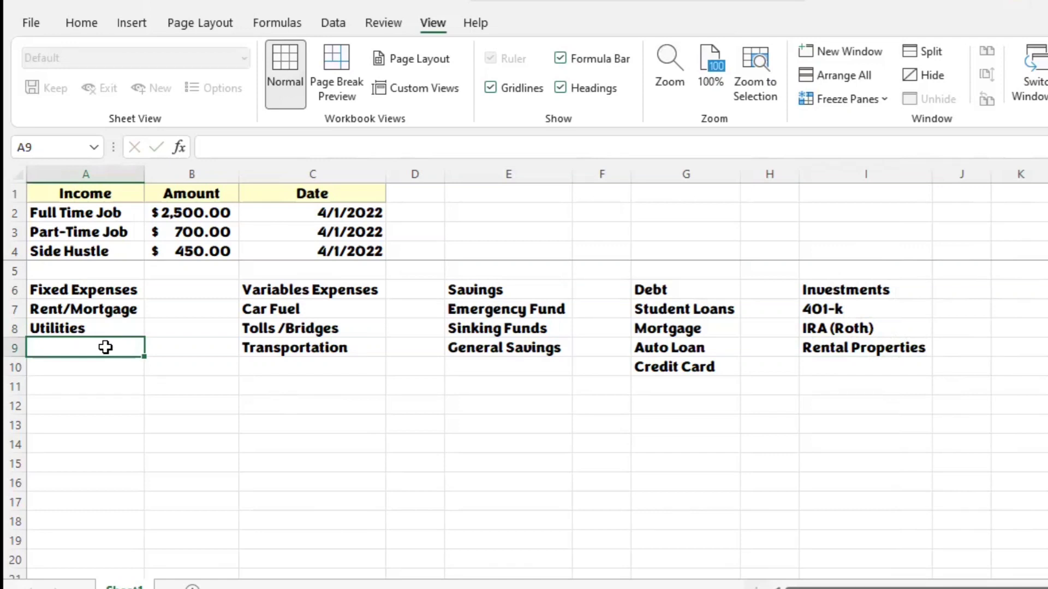
left_click(121, 310)
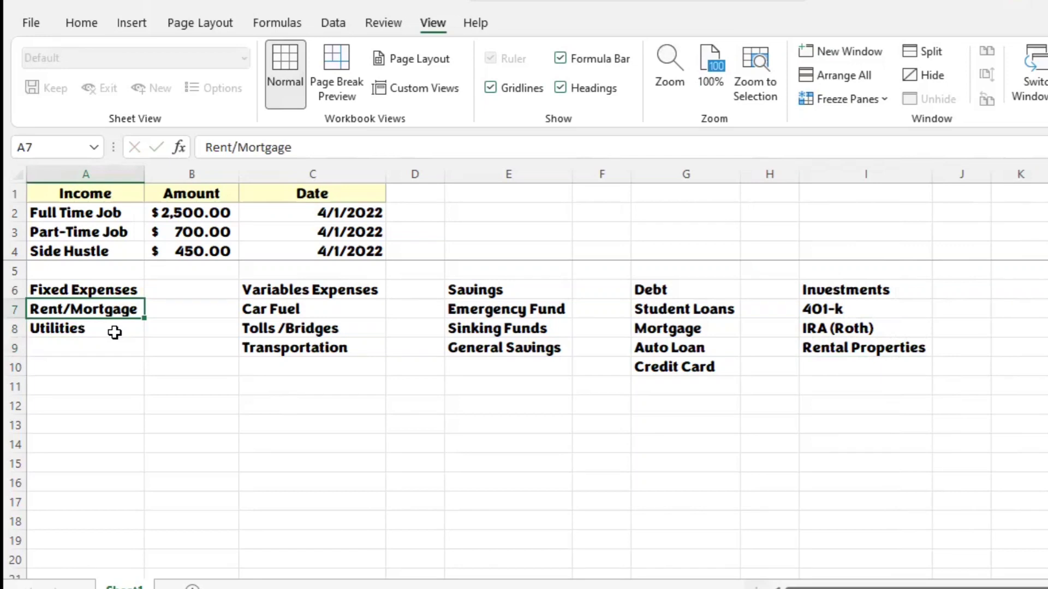
left_click(114, 333)
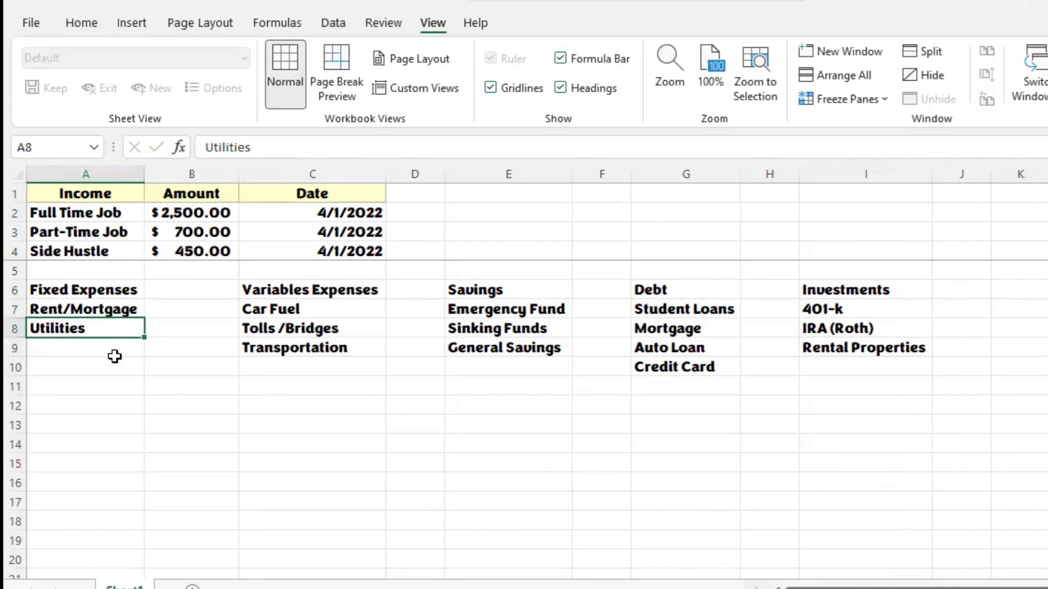
left_click(124, 351)
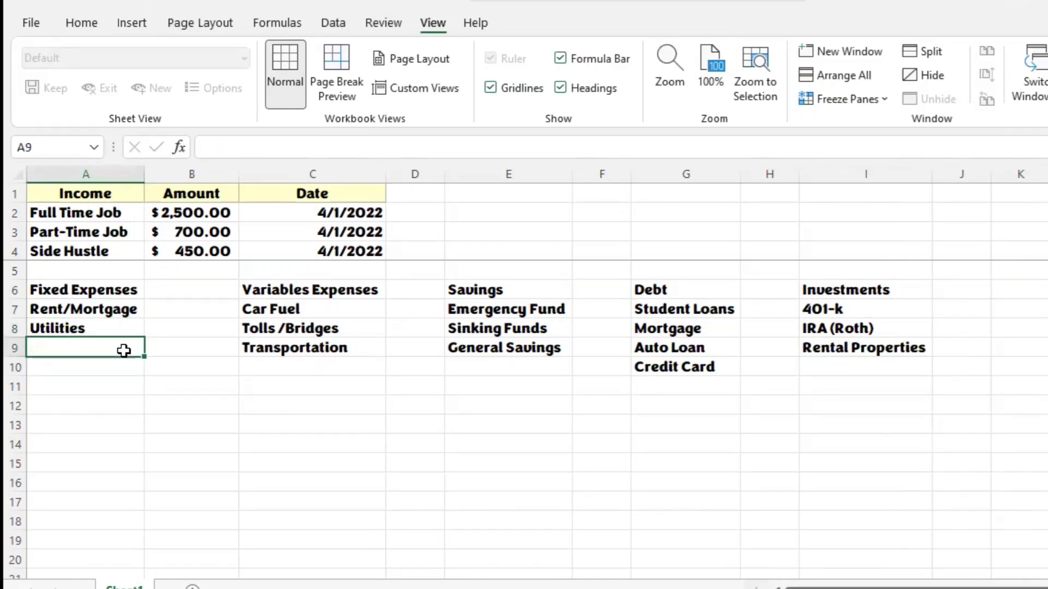
type("Cell Phone")
key("Return")
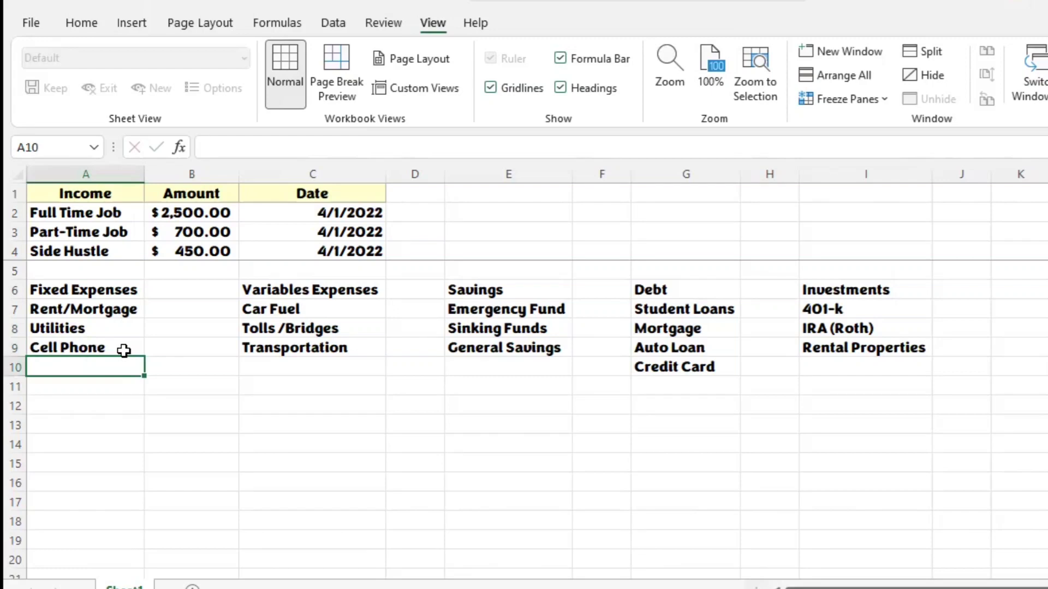
type("Verizon")
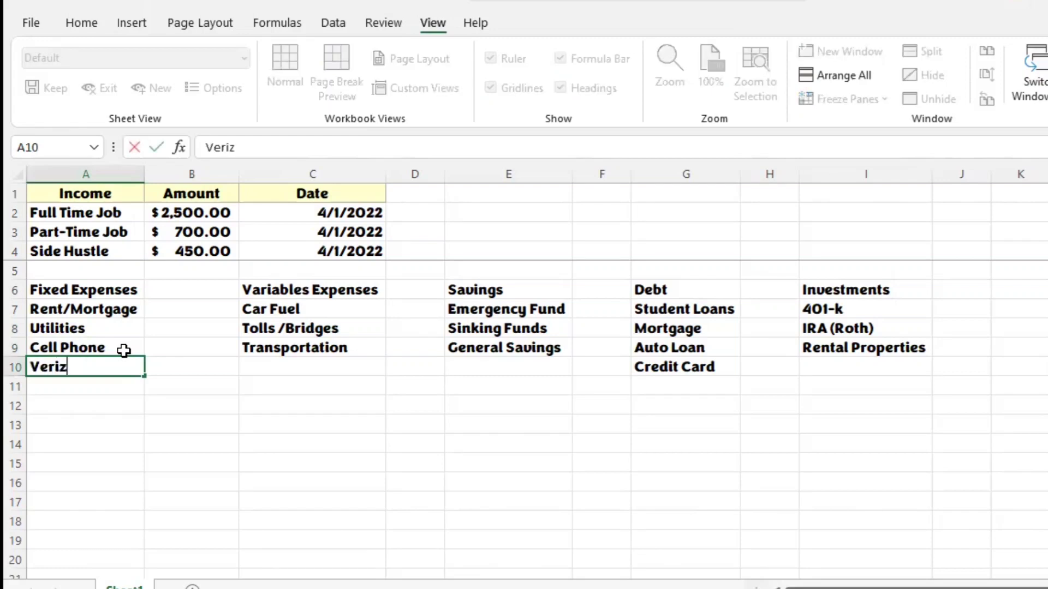
key("Return")
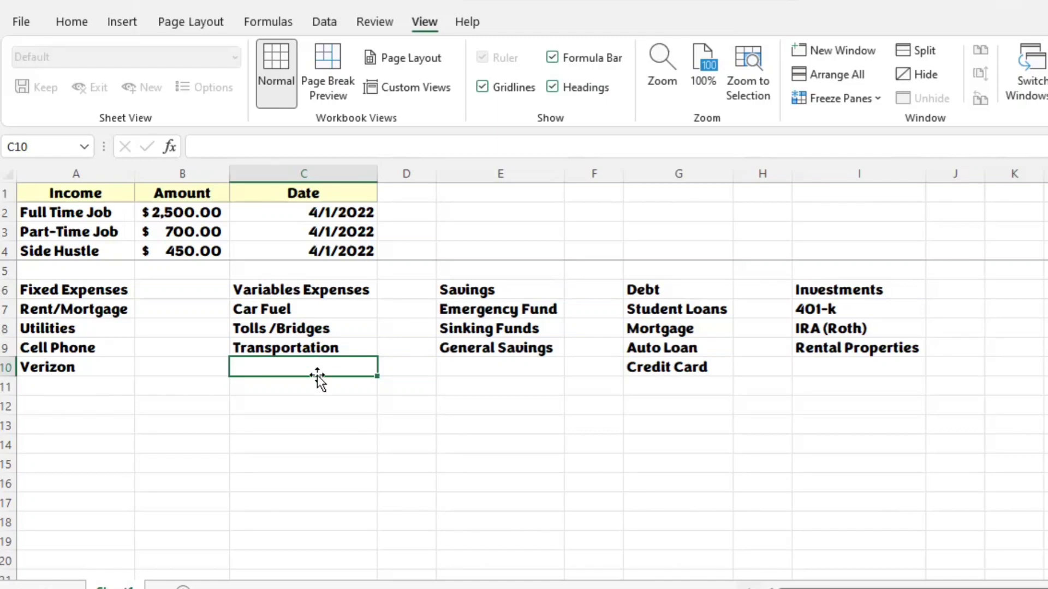
type("Child Car")
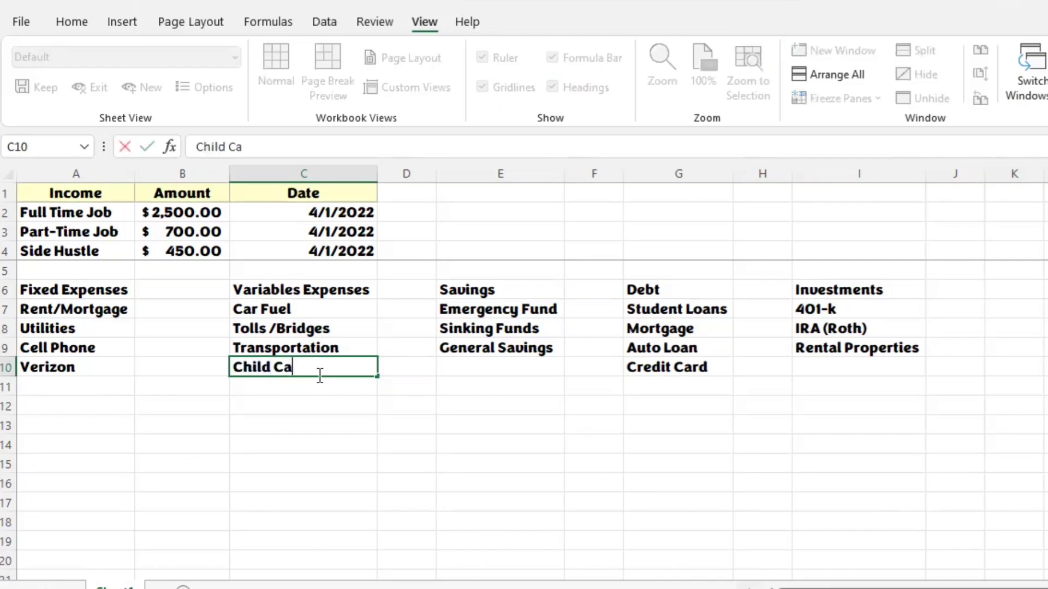
key("BackSpace")
key("BackSpace")
key("BackSpace")
key("BackSpace")
key("BackSpace")
key("BackSpace")
key("BackSpace")
key("BackSpace")
key("BackSpace")
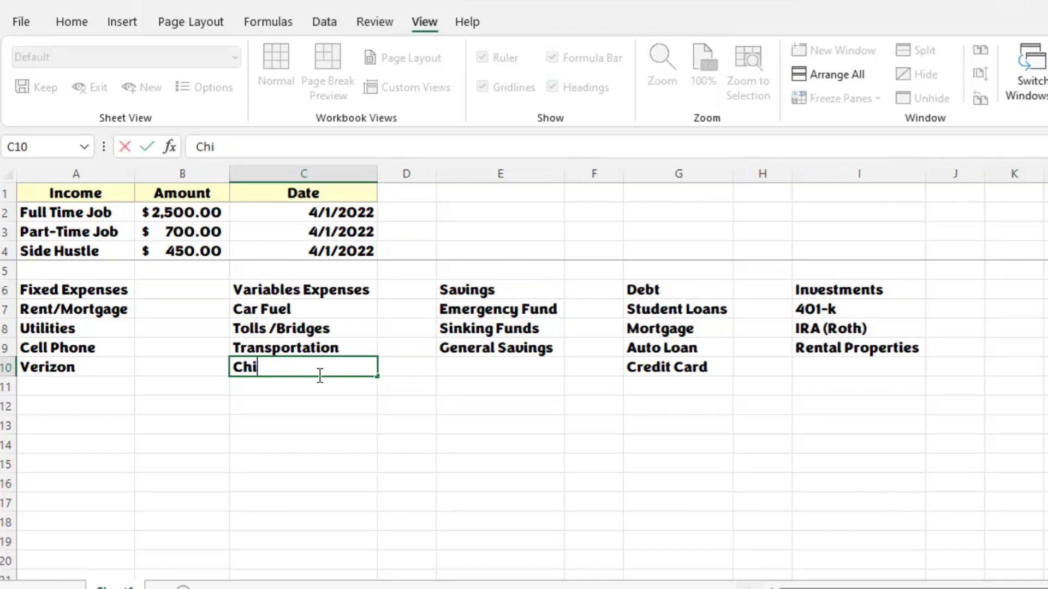
key("Left")
key("Left")
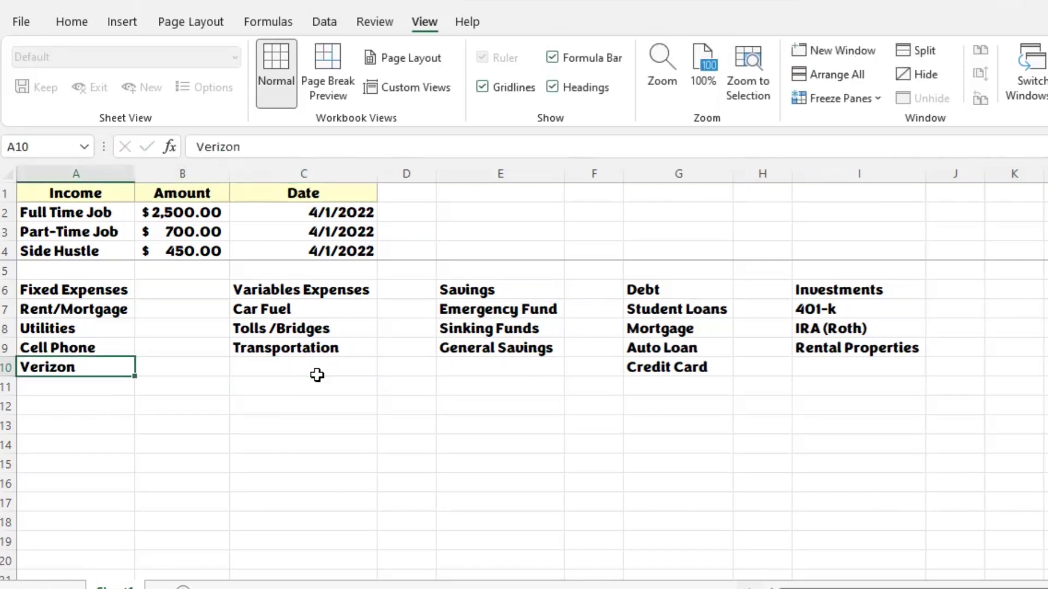
Step: Enter Child Care in A10 under Fixed Expenses and Household in C10 under Variables Expenses
type("Child Car")
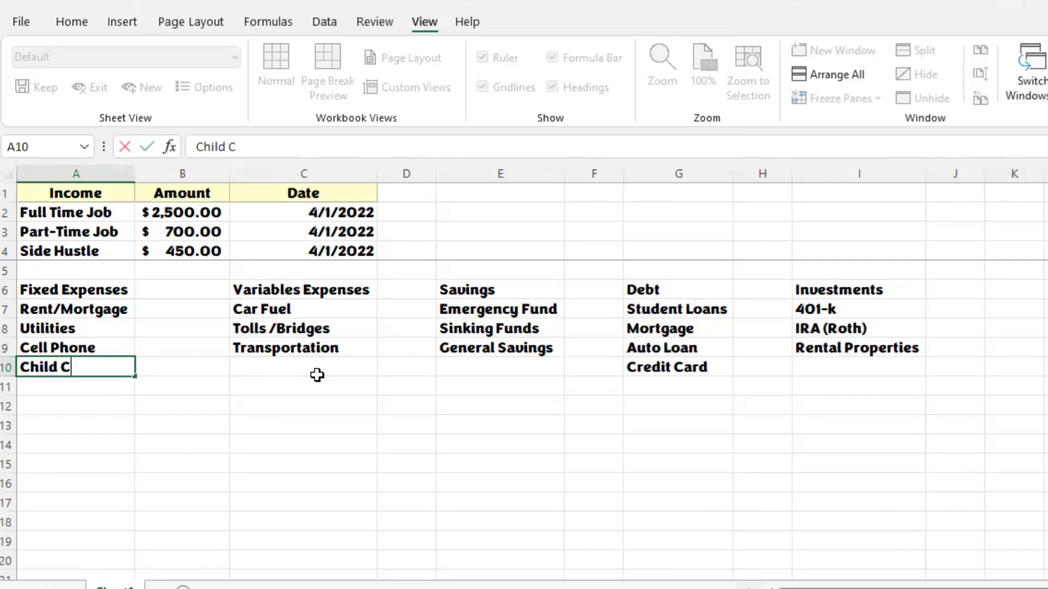
type("e")
key("Right")
key("Right")
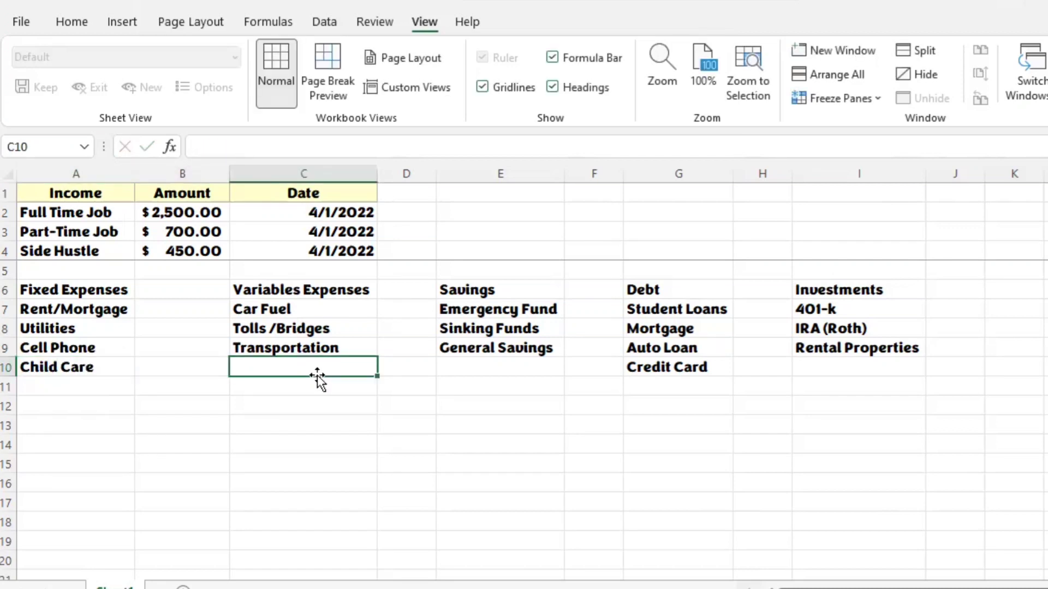
type("Household")
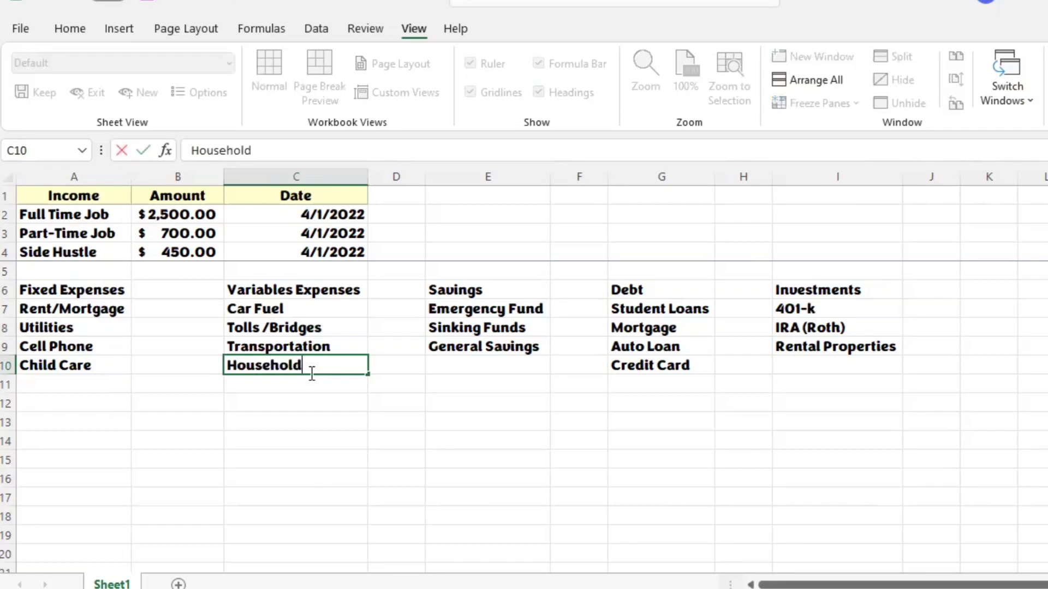
key("Right")
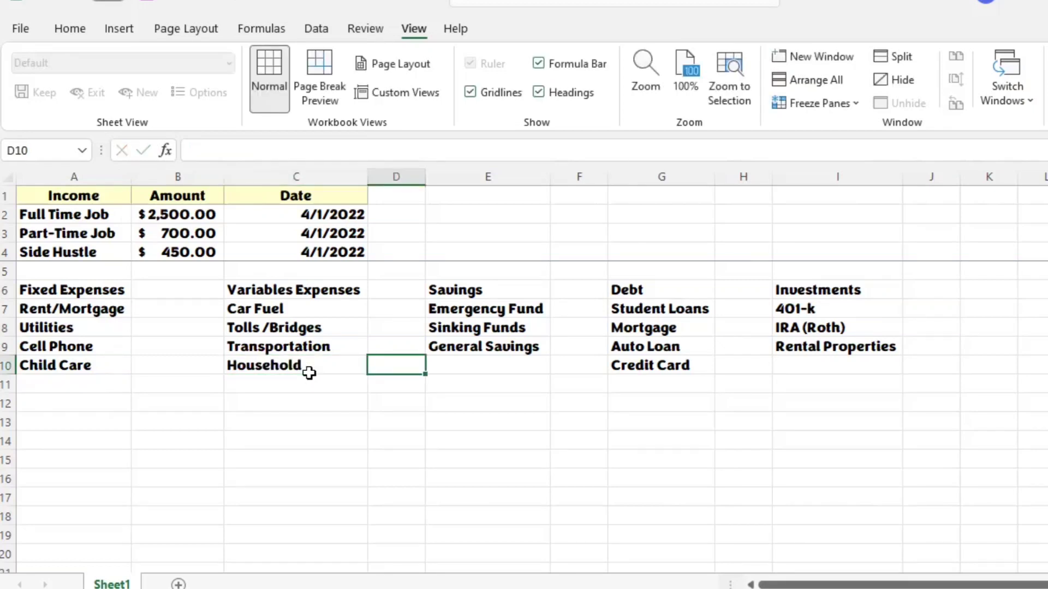
key("Right")
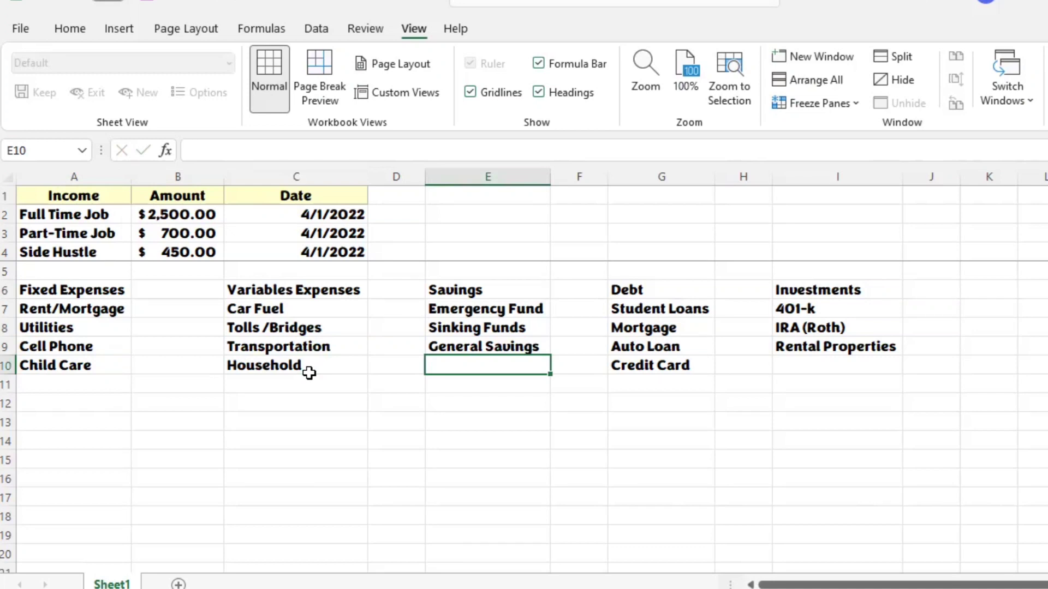
Step: Enter Down Payment in E10 below General Savings in the Savings list
type("Home Dow")
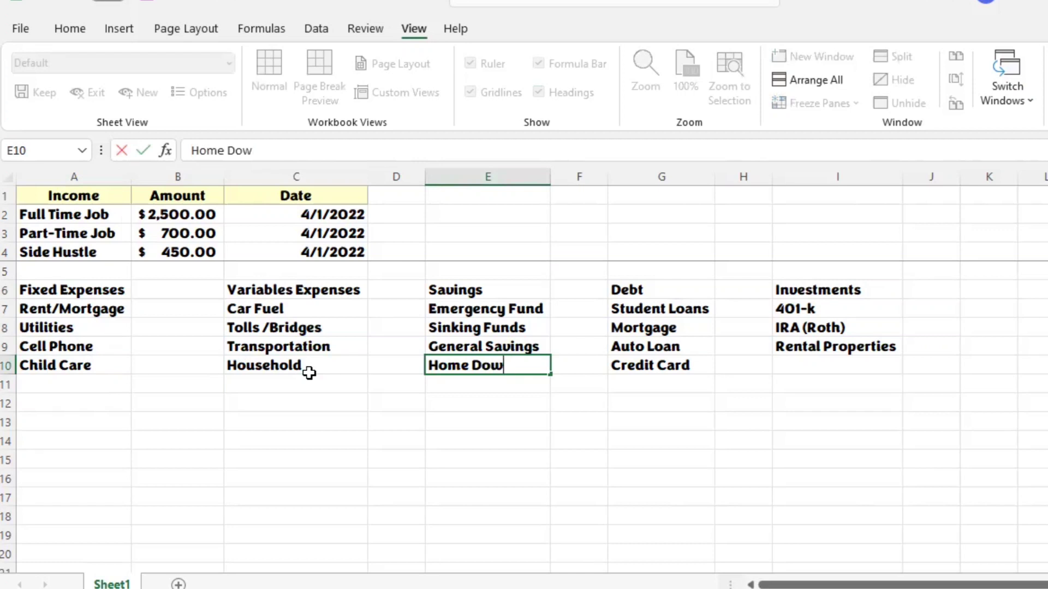
key("BackSpace")
key("BackSpace")
key("BackSpace")
key("BackSpace")
key("BackSpace")
key("BackSpace")
key("BackSpace")
key("BackSpace")
type("Down P")
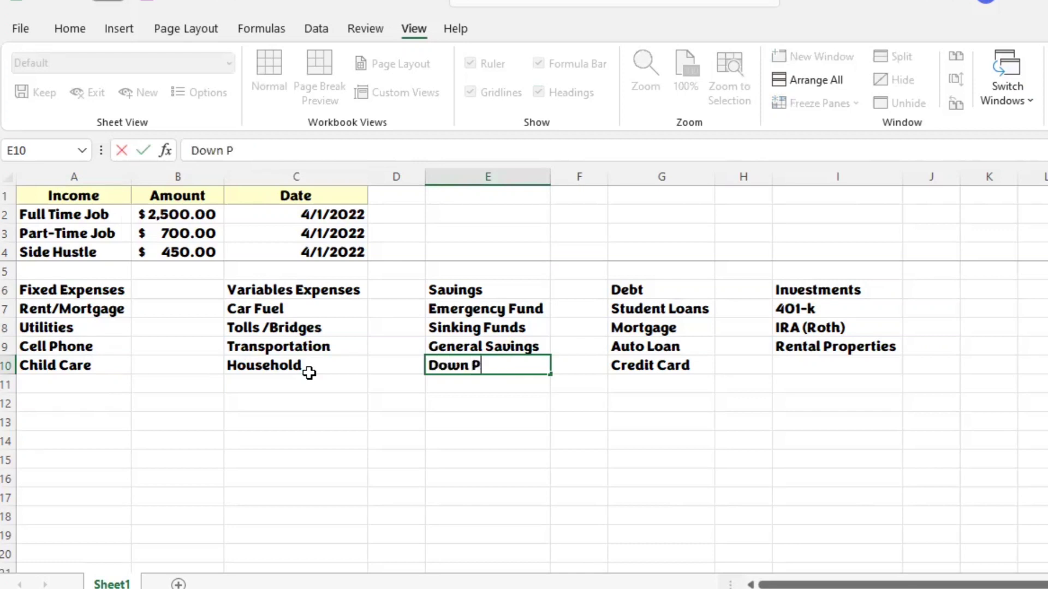
type("ayment")
key("Tab")
key("Tab")
key("Tab")
key("Tab")
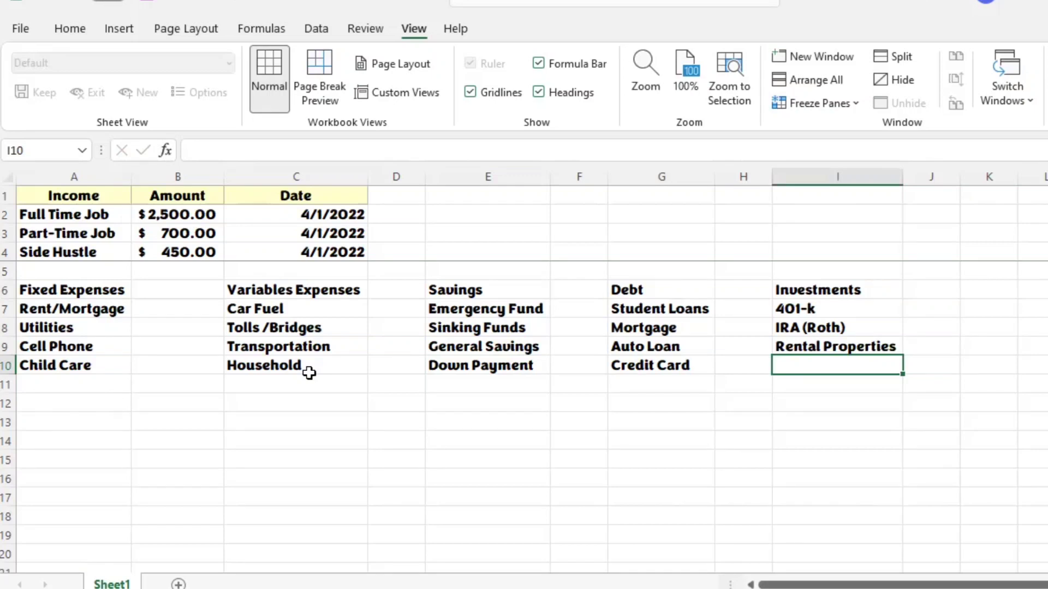
Step: Enter Taxable Brokerage in I10 below Rental Properties in the Investments list
type("Taxxab")
key("BackSpace")
key("BackSpace")
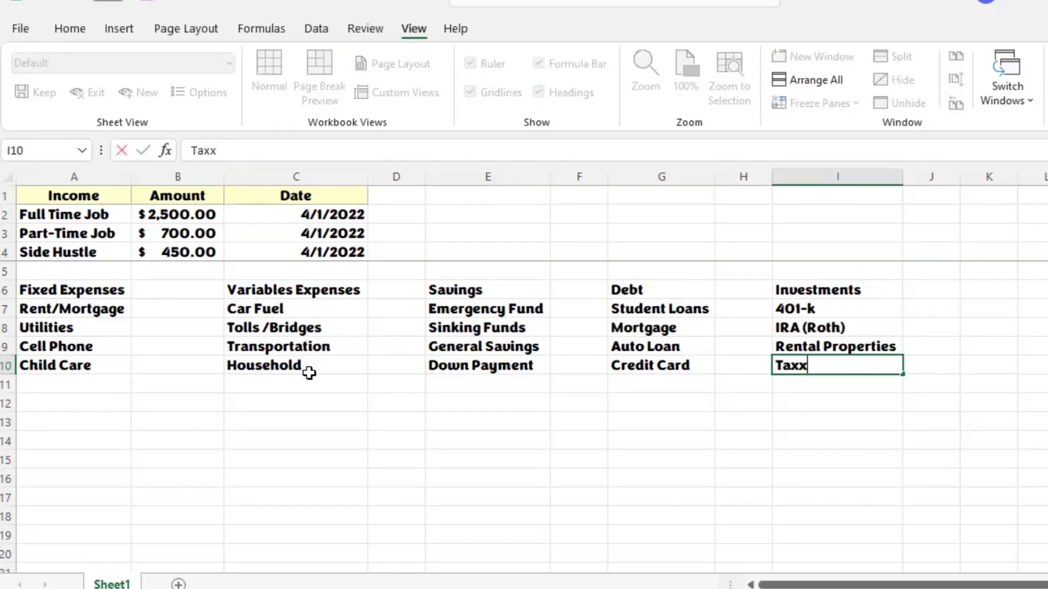
key("BackSpace")
type("able Brokera")
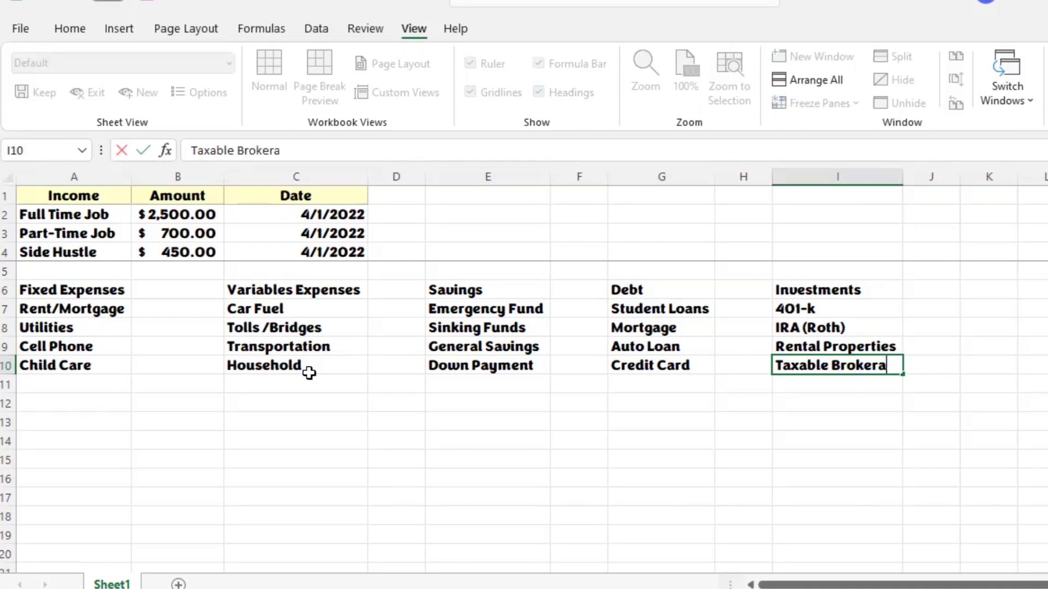
type("ge")
key("Return")
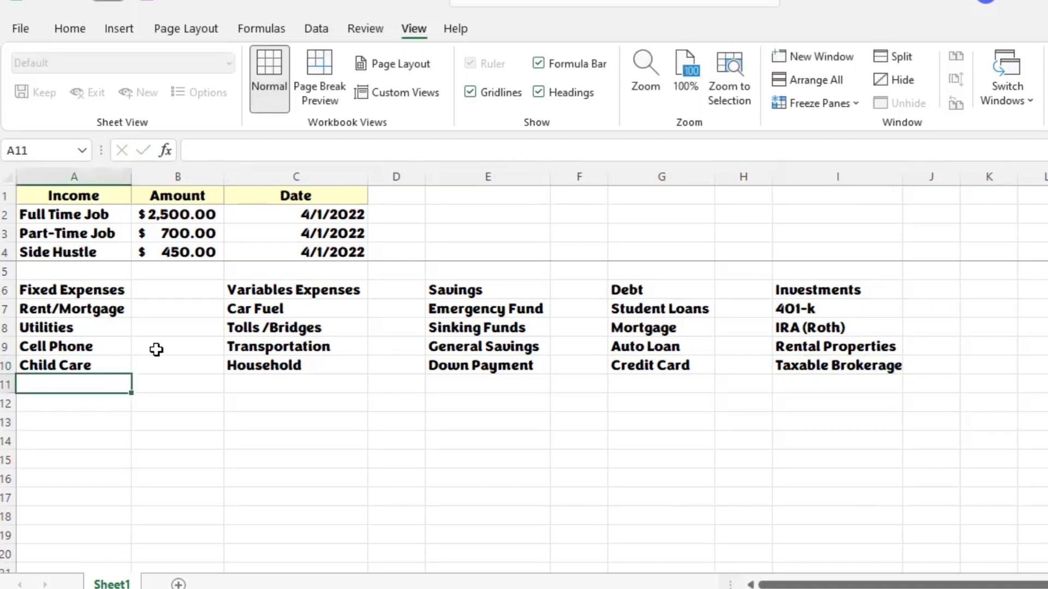
Step: Apply the Accounting number format to the blank cells B7:B10 beside the Fixed Expenses items
left_click(181, 301)
left_click(178, 292)
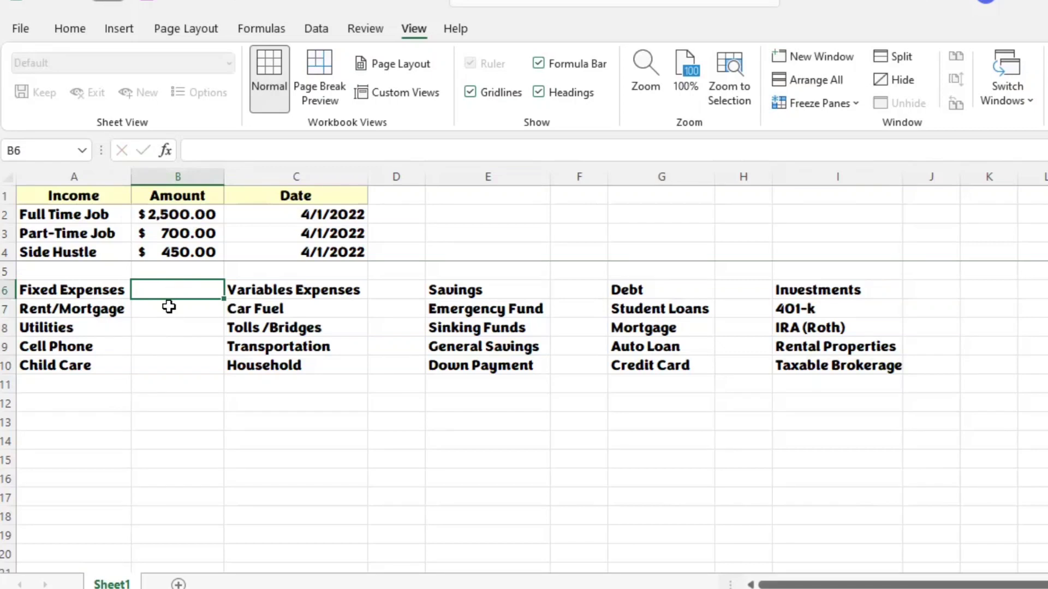
left_click_drag(168, 306, 174, 357)
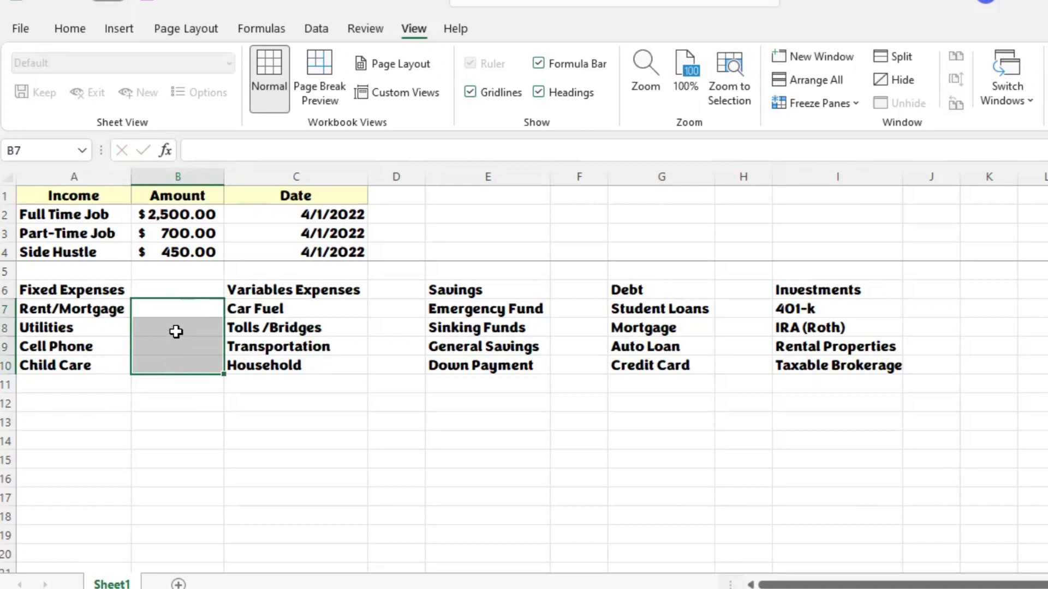
left_click(71, 30)
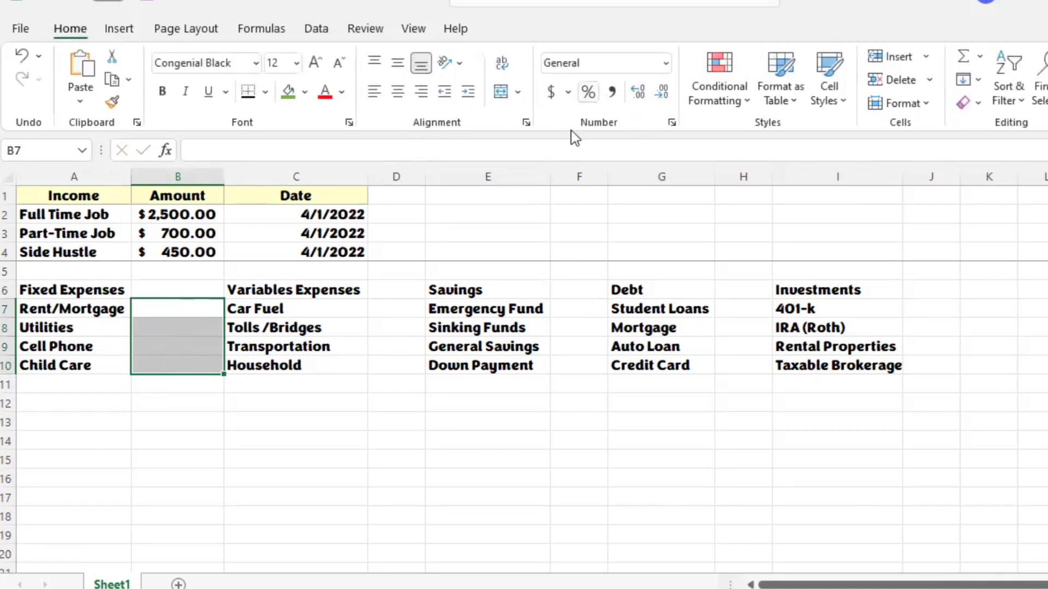
left_click(662, 66)
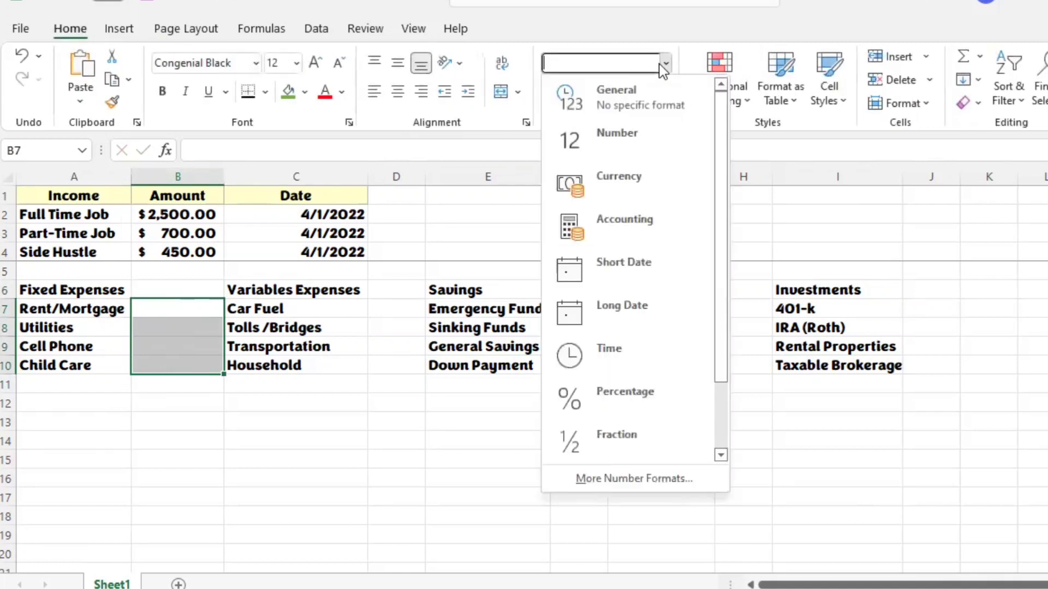
left_click(644, 210)
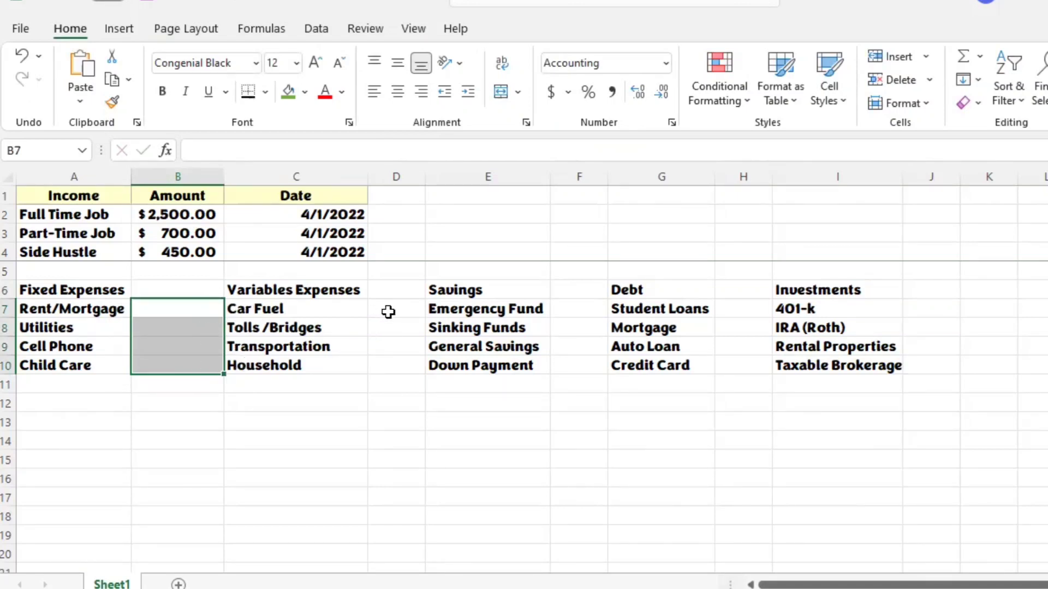
Step: Apply the Accounting number format to the blank cells D7:D10 beside the Variables Expenses items
left_click_drag(398, 311, 398, 362)
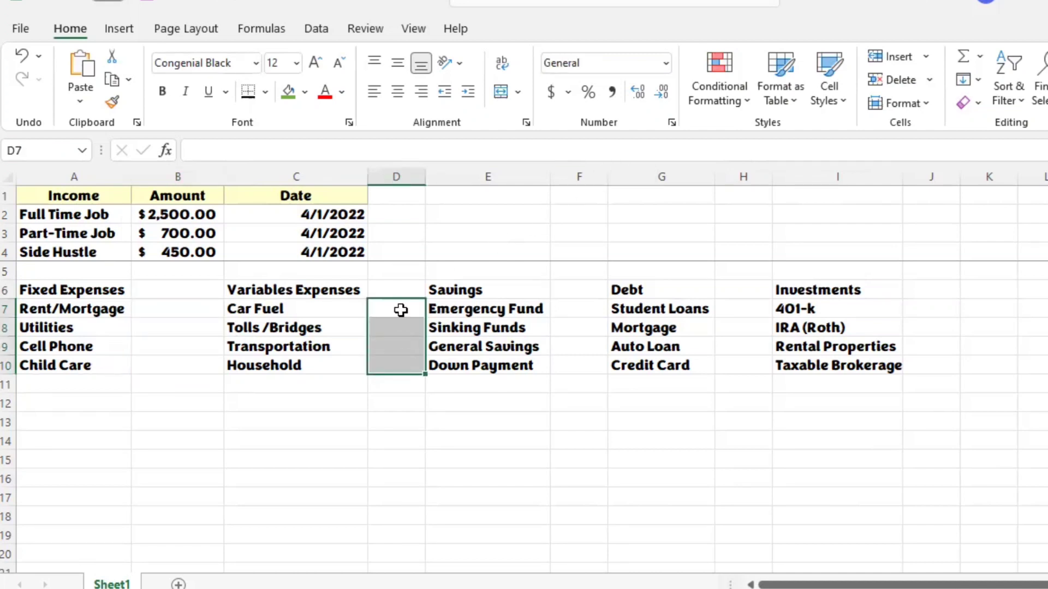
left_click(666, 65)
left_click(600, 221)
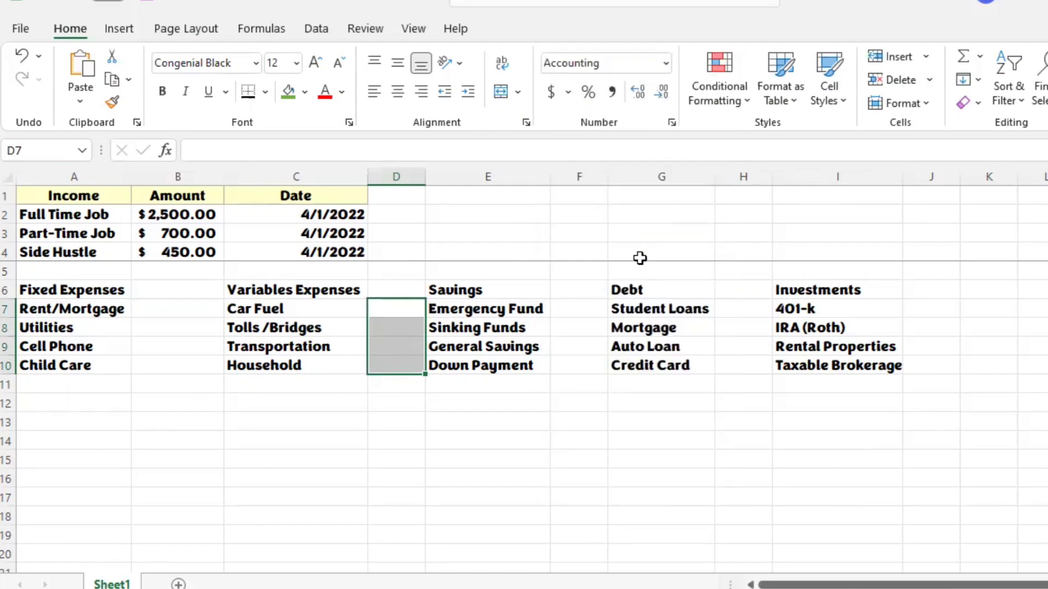
Step: Apply the Accounting number format to the blank cells F7:F10 beside the Savings items
left_click_drag(593, 303, 585, 367)
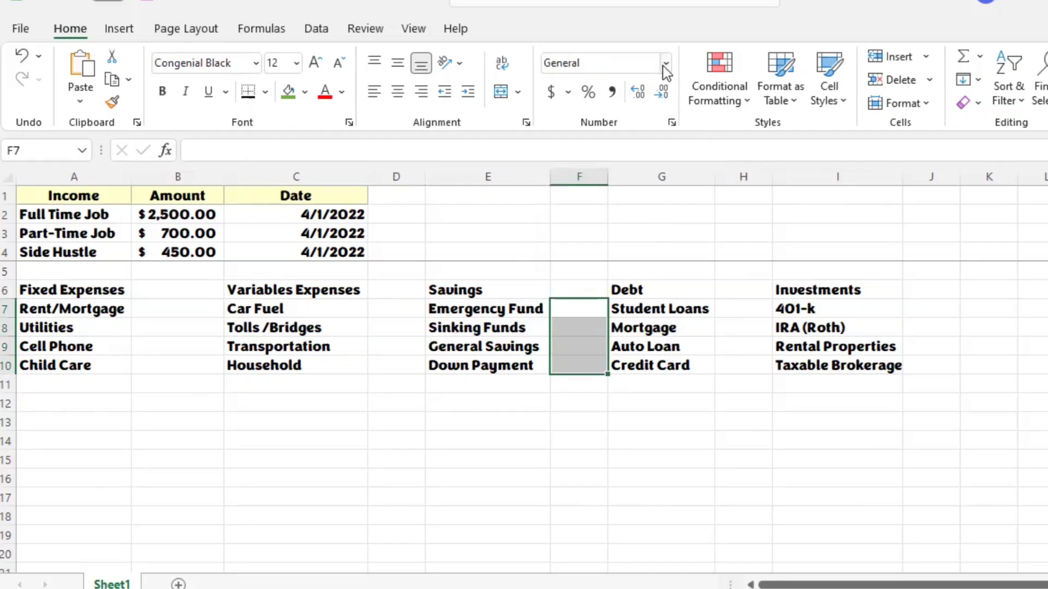
left_click(665, 65)
left_click(641, 221)
Step: Apply the Accounting number format to the blank cells H7:H10 beside the Debt items
left_click_drag(751, 307, 751, 364)
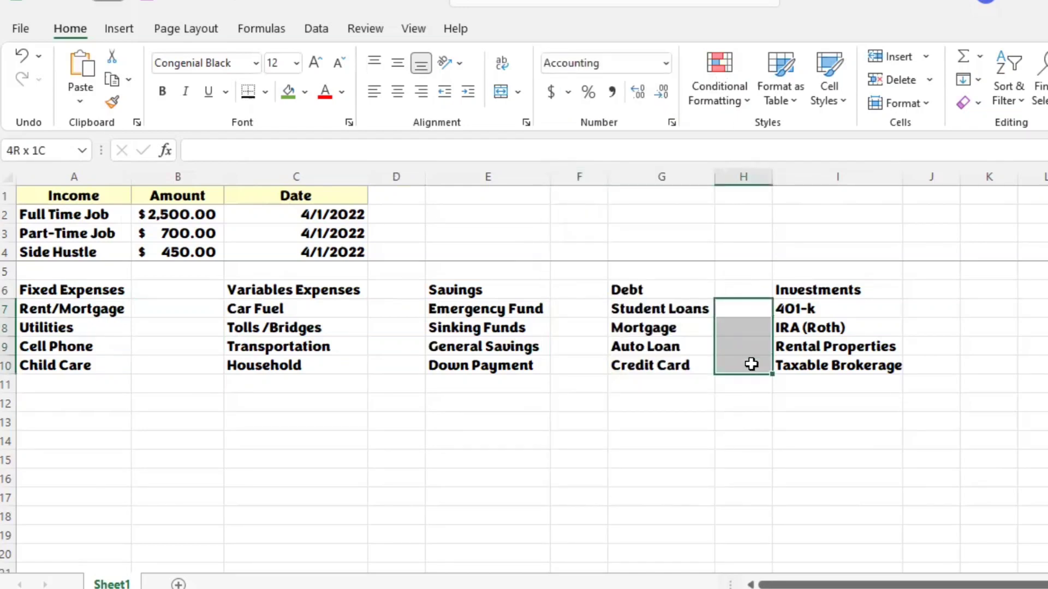
left_click(667, 67)
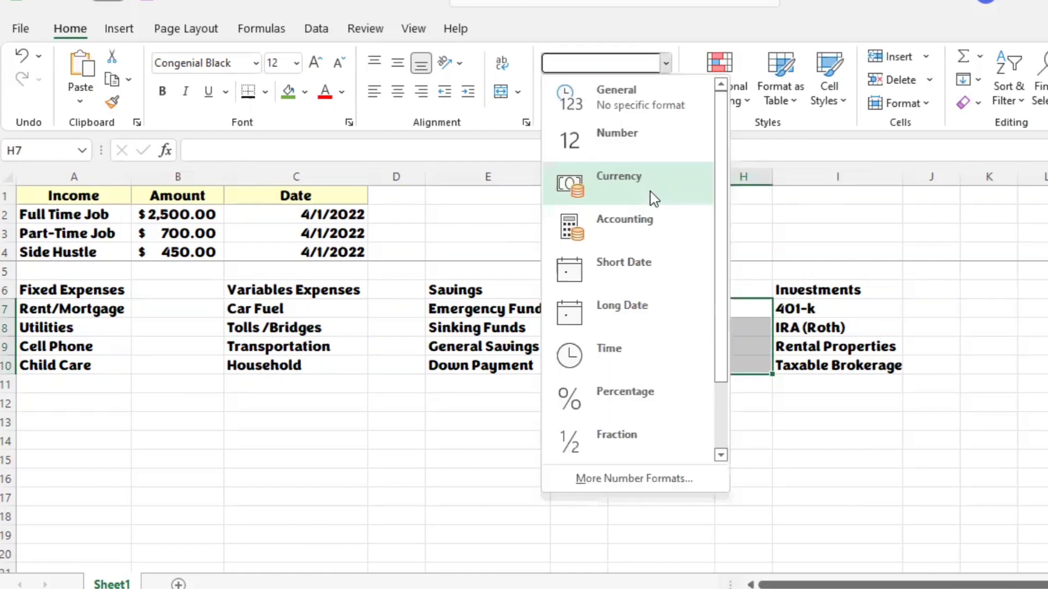
left_click(654, 226)
Step: Apply the Accounting number format to the blank cells J7:J10 beside the Investments items
left_click_drag(942, 290, 947, 360)
left_click(939, 327)
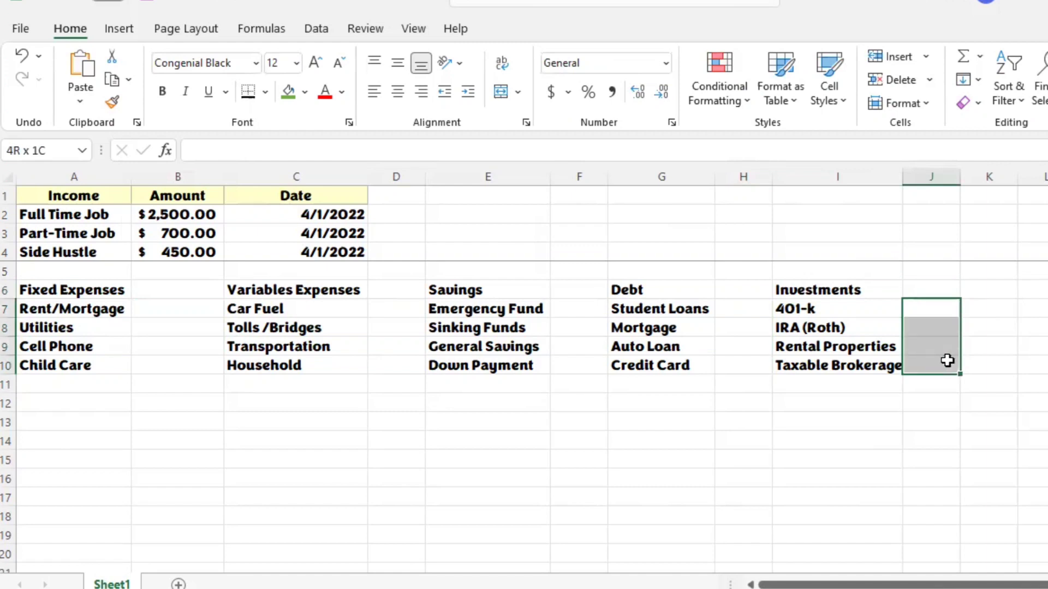
left_click(667, 63)
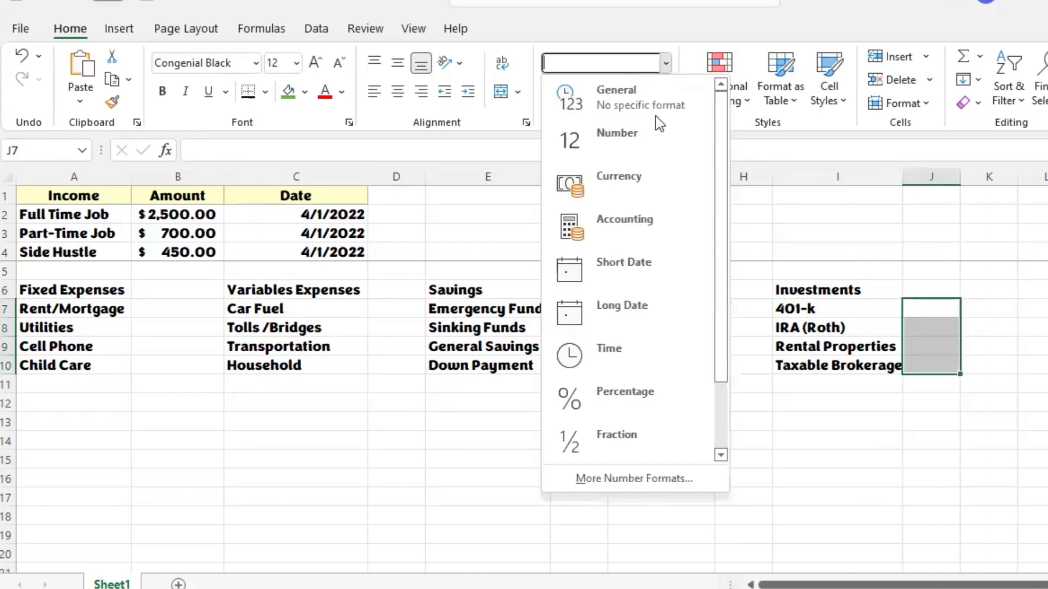
left_click(656, 218)
Step: Apply the same light-yellow cell style as the Income headers to the category header row A6:I6
left_click(61, 292)
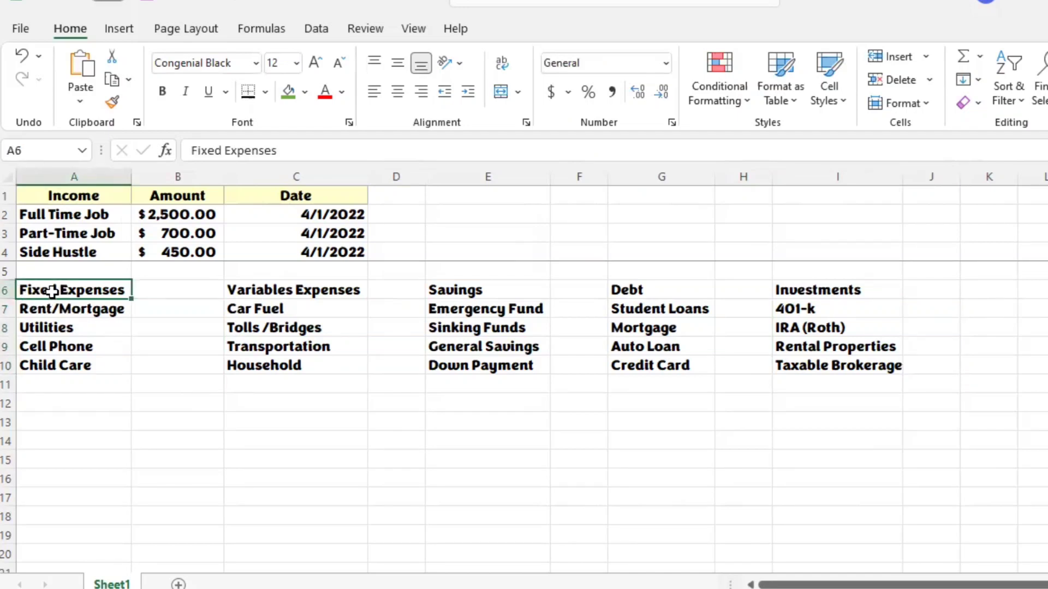
left_click_drag(84, 291, 850, 294)
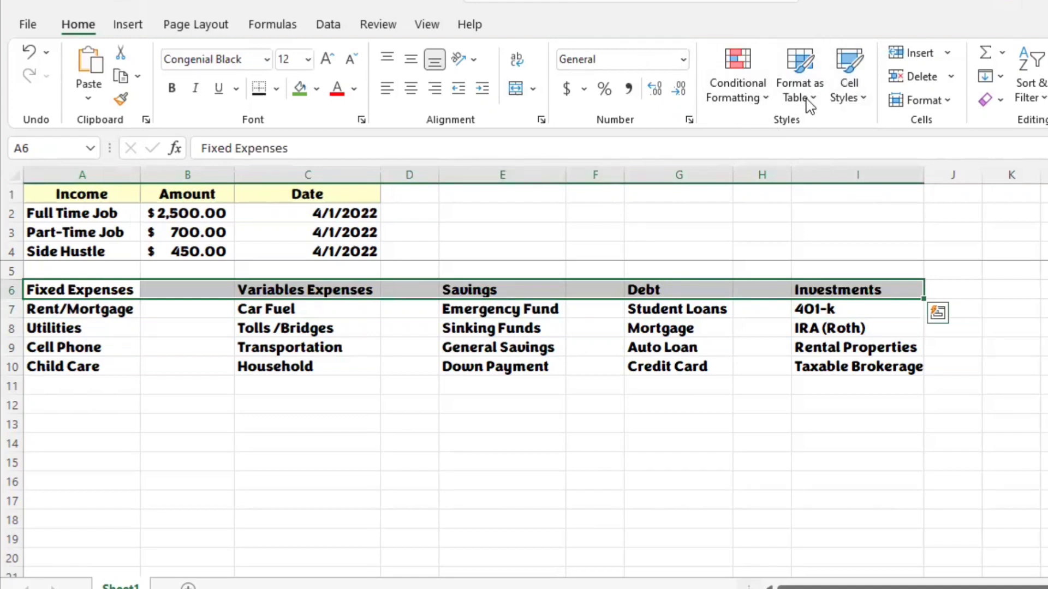
left_click(865, 101)
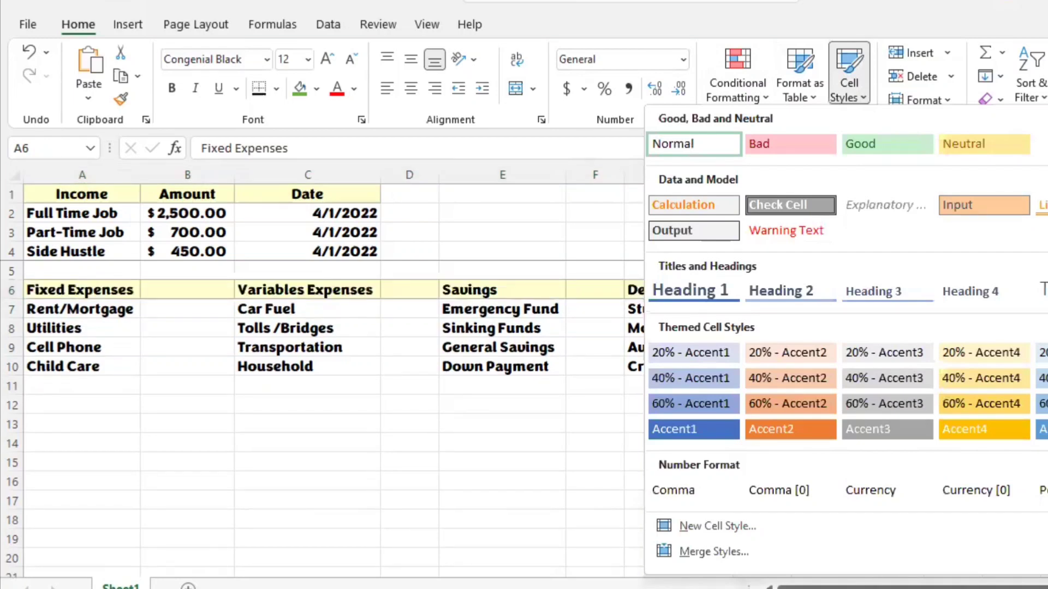
left_click(156, 418)
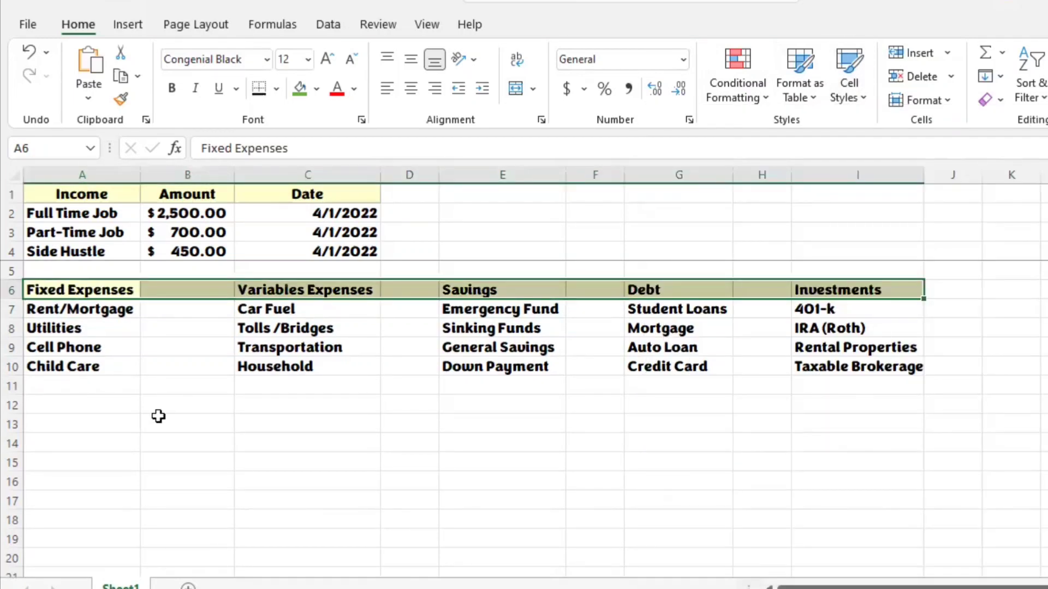
left_click(157, 421)
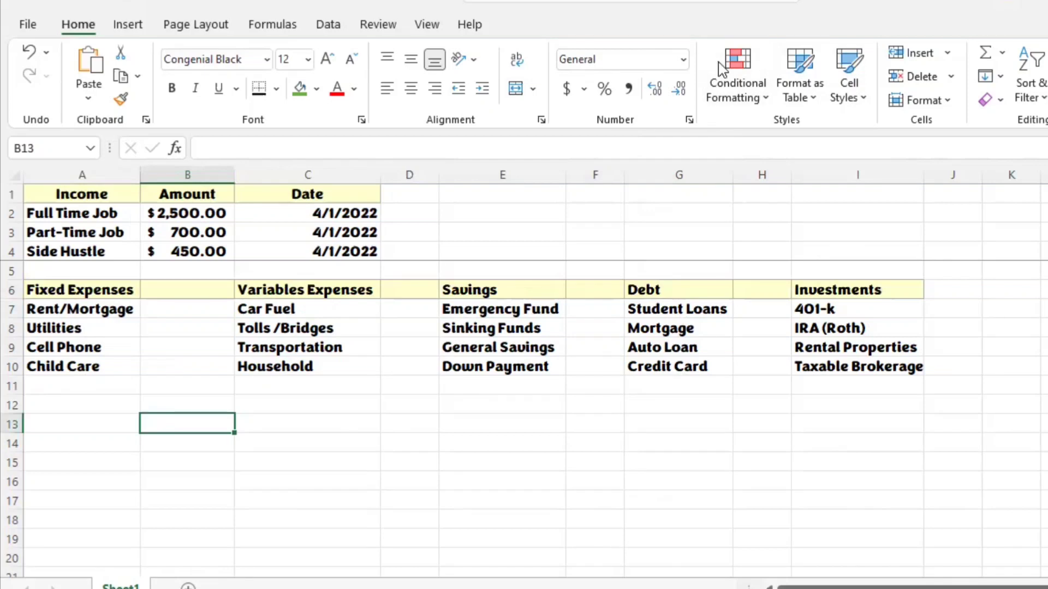
Step: Enter the Fixed Expenses amounts in B7:B10: 500 for Rent/Mortgage, 100 for Utilities, 100 for Cell Phone and 500 for Child Care
left_click(186, 311)
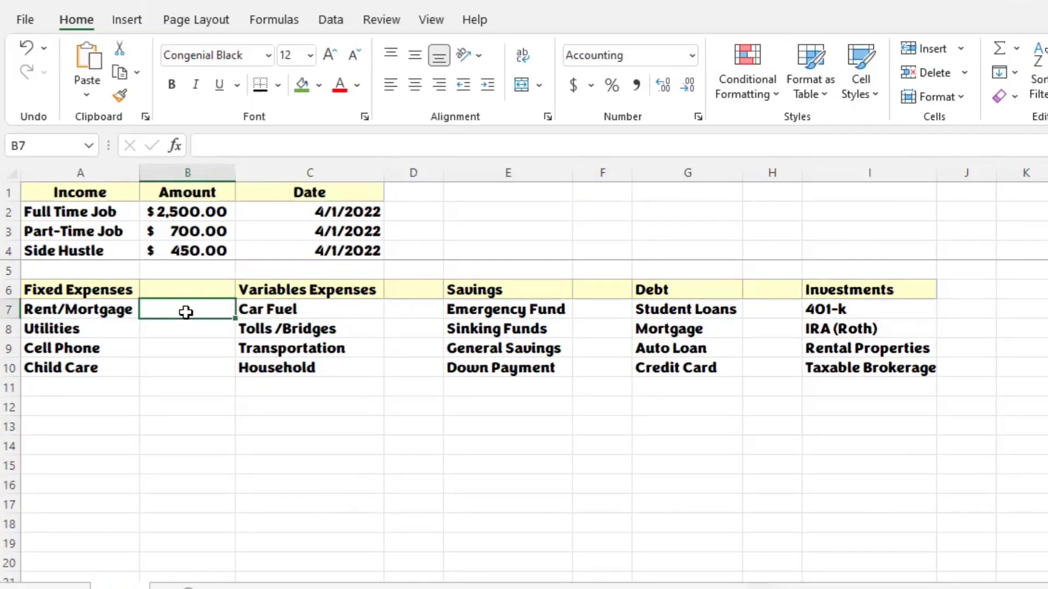
type("500")
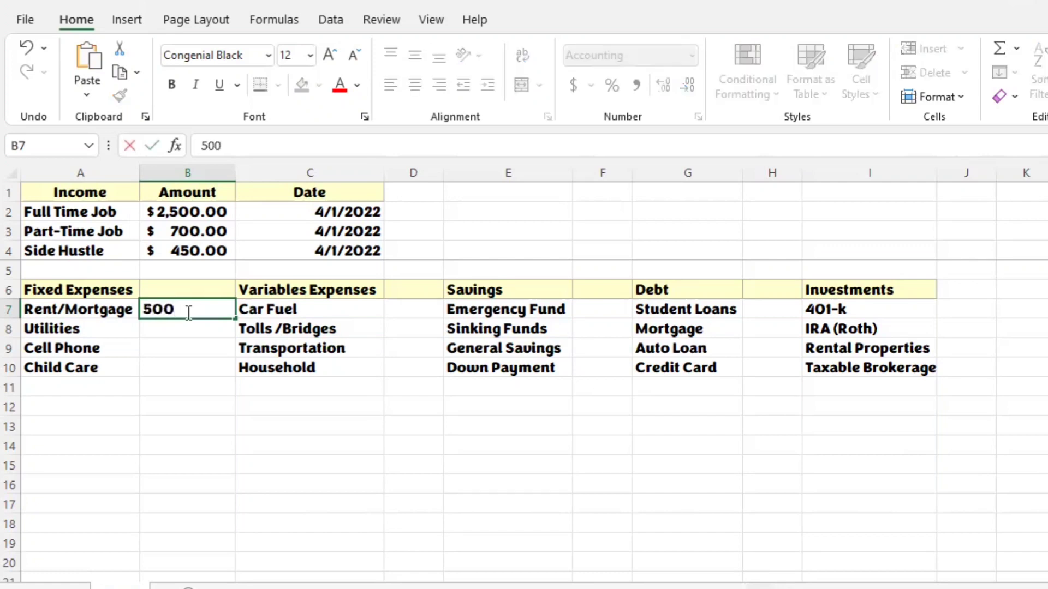
key("Return")
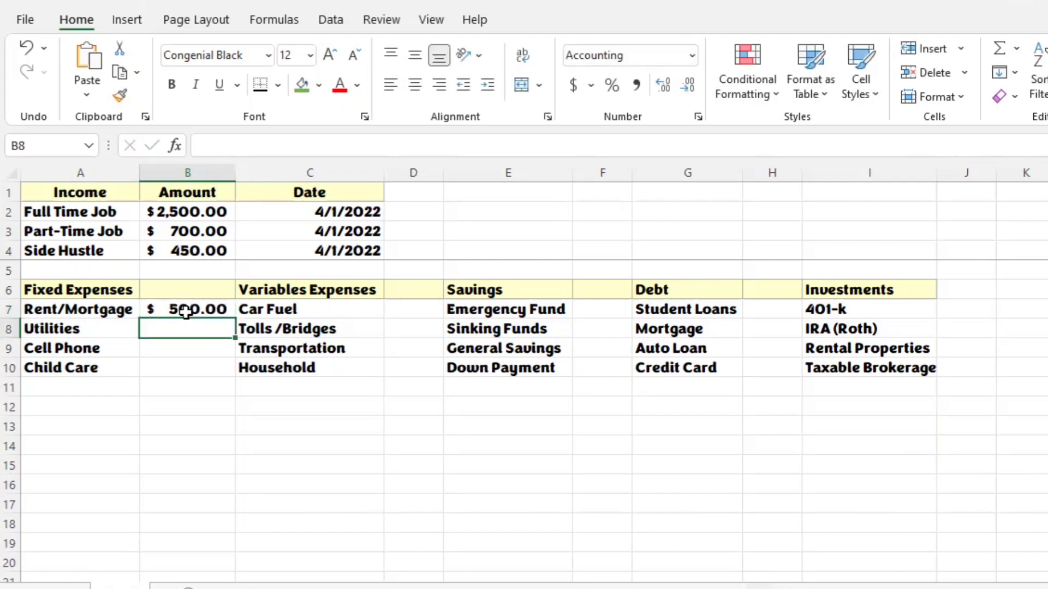
type("100")
key("Return")
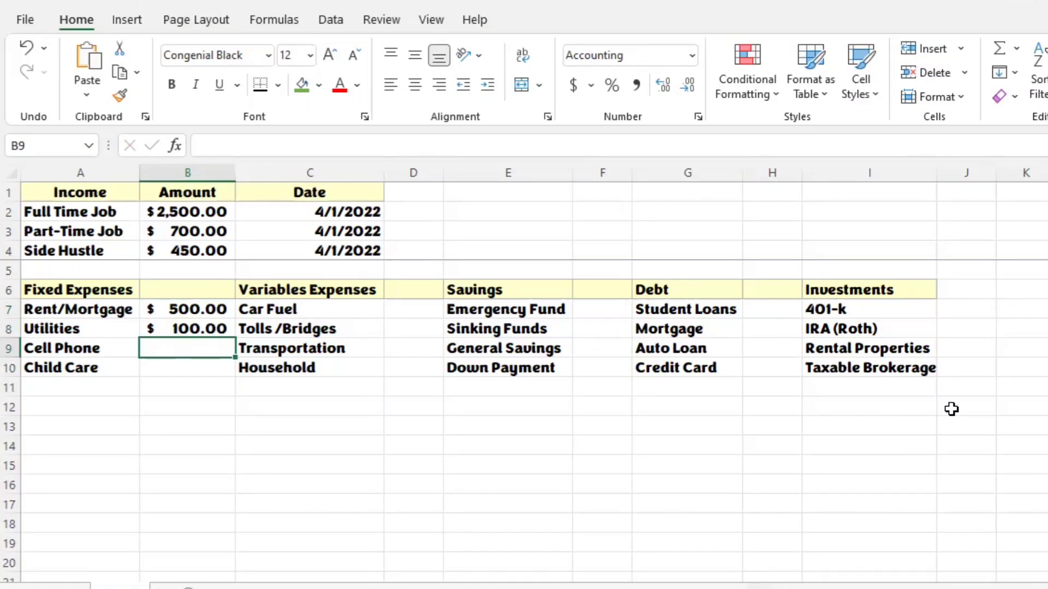
type("100")
key("Return")
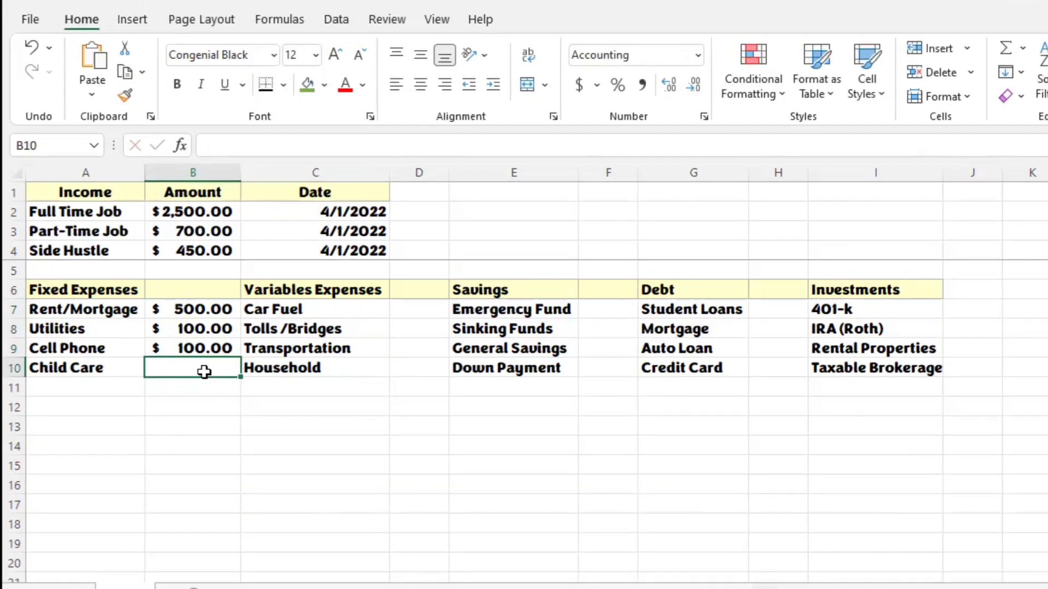
type("500")
key("Return")
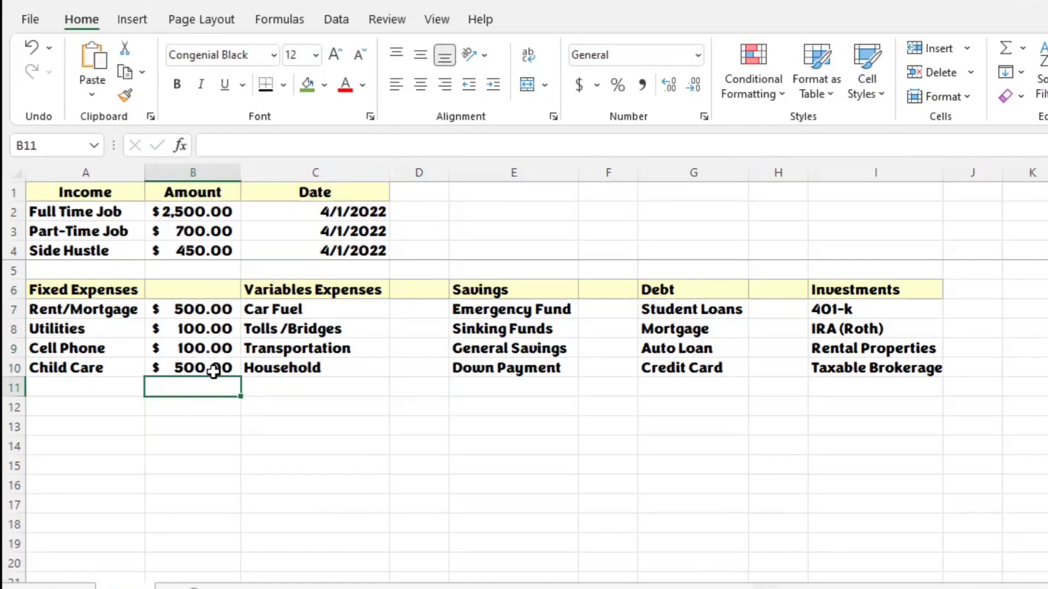
Step: Total the Fixed Expenses amounts in B6 with a SUM formula over B7:B10
left_click(195, 288)
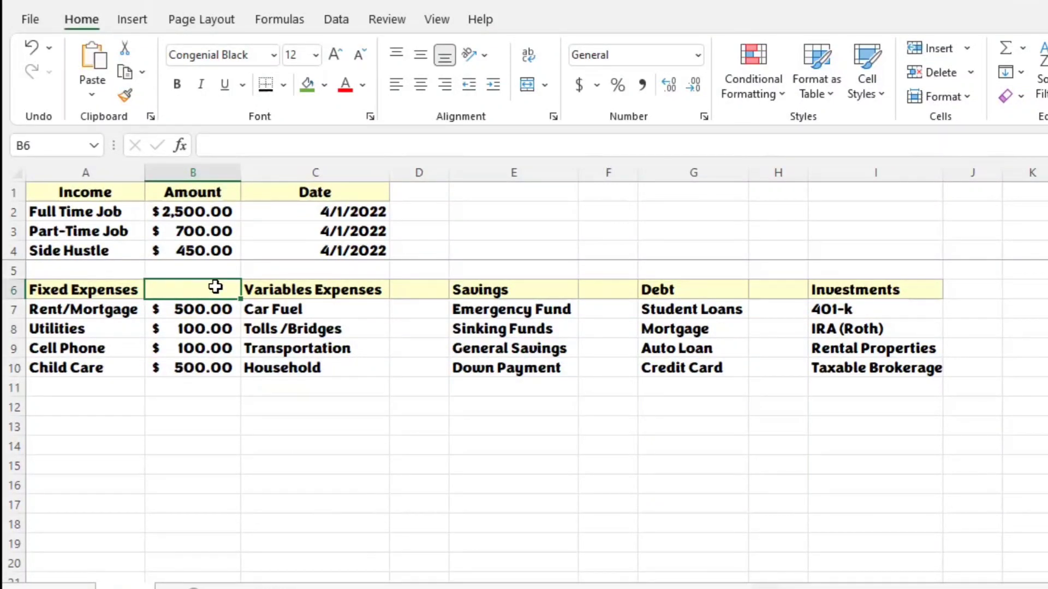
type("=")
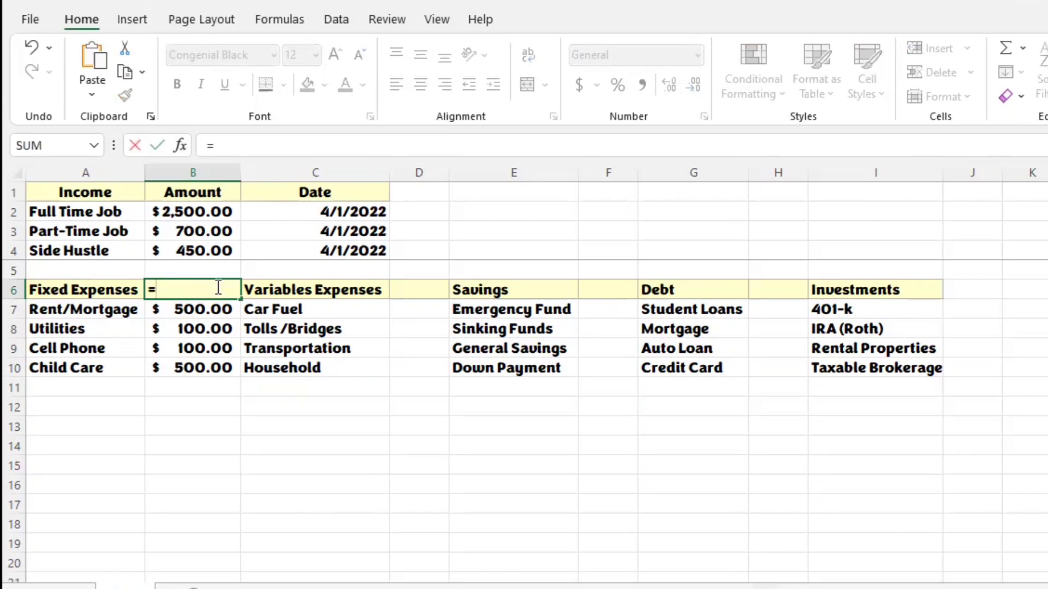
type("sum")
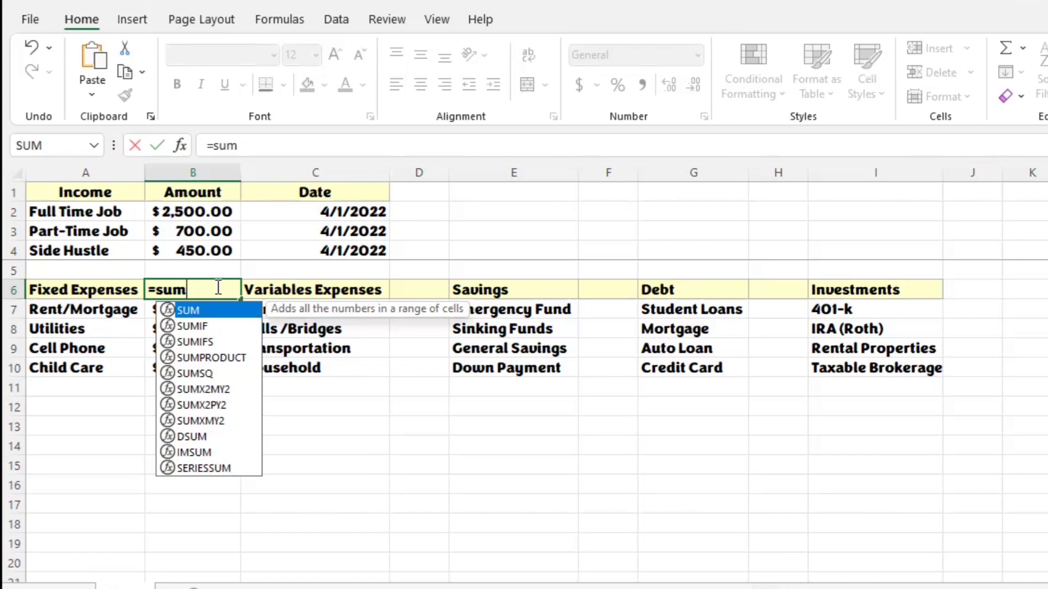
type("(")
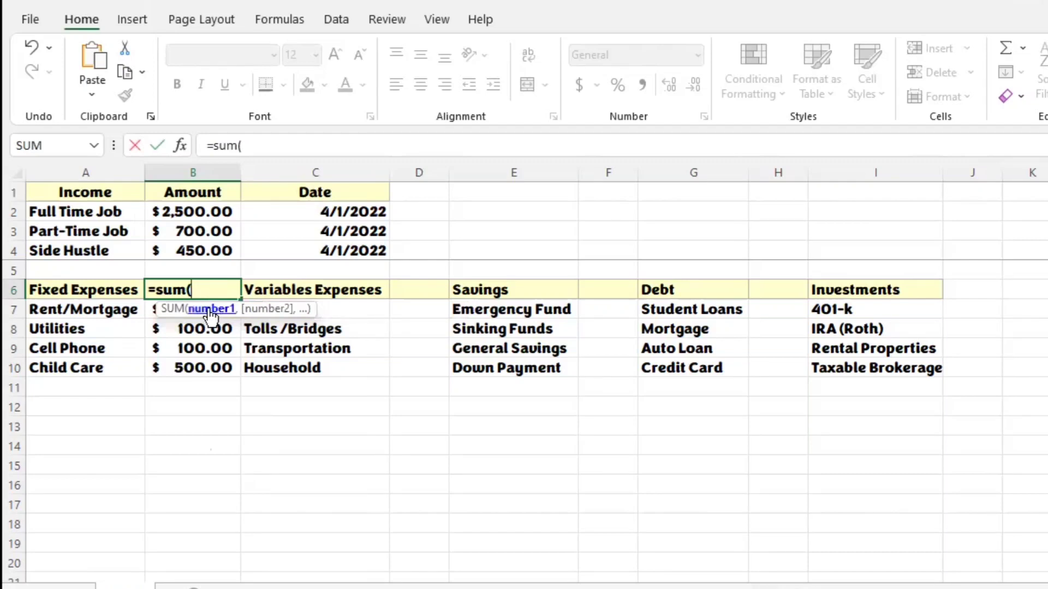
left_click(148, 310)
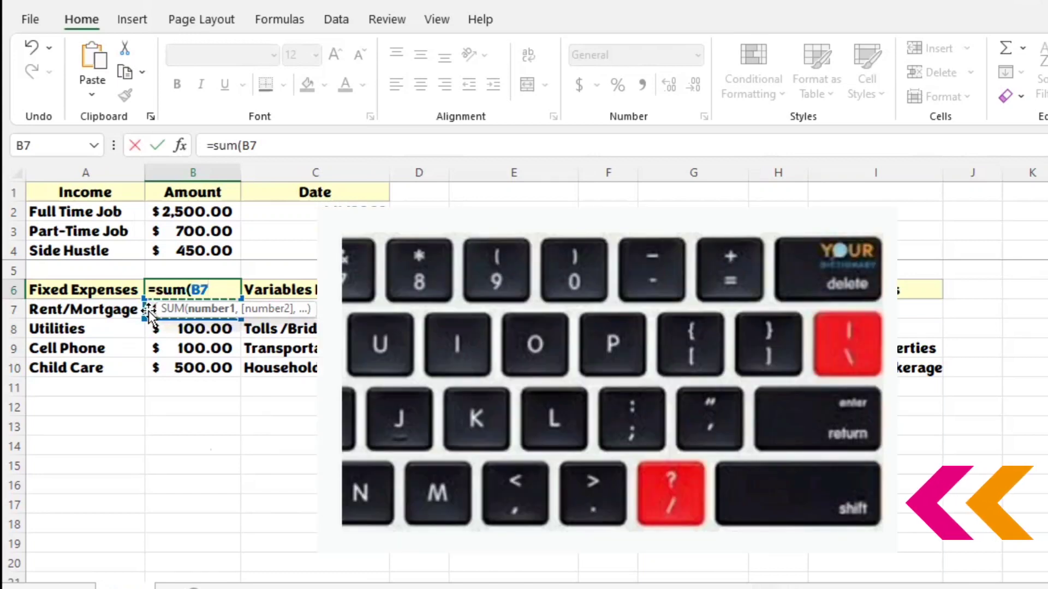
key("shift+Down")
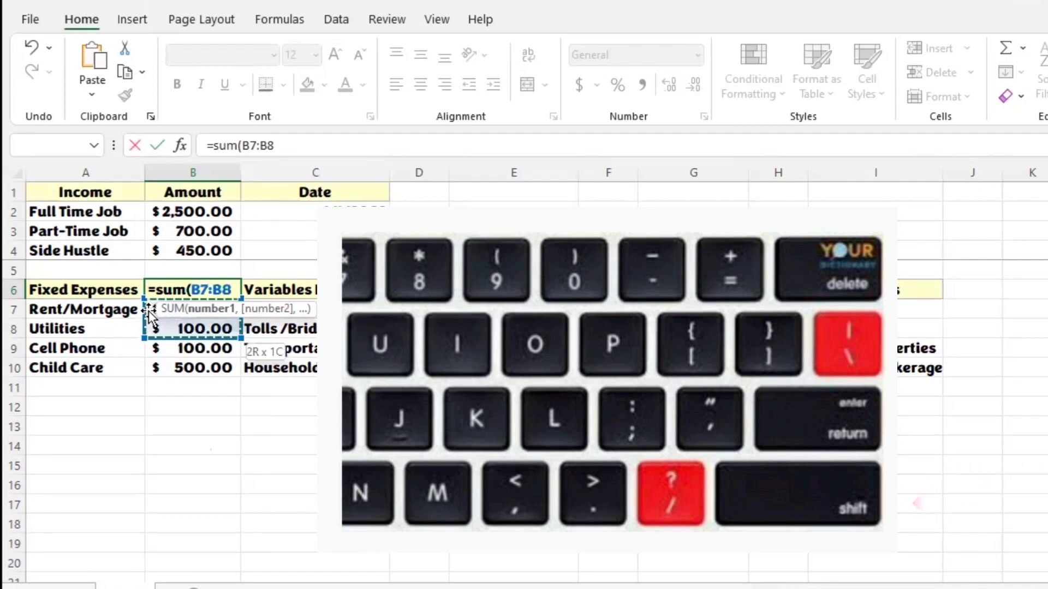
key("shift+Down")
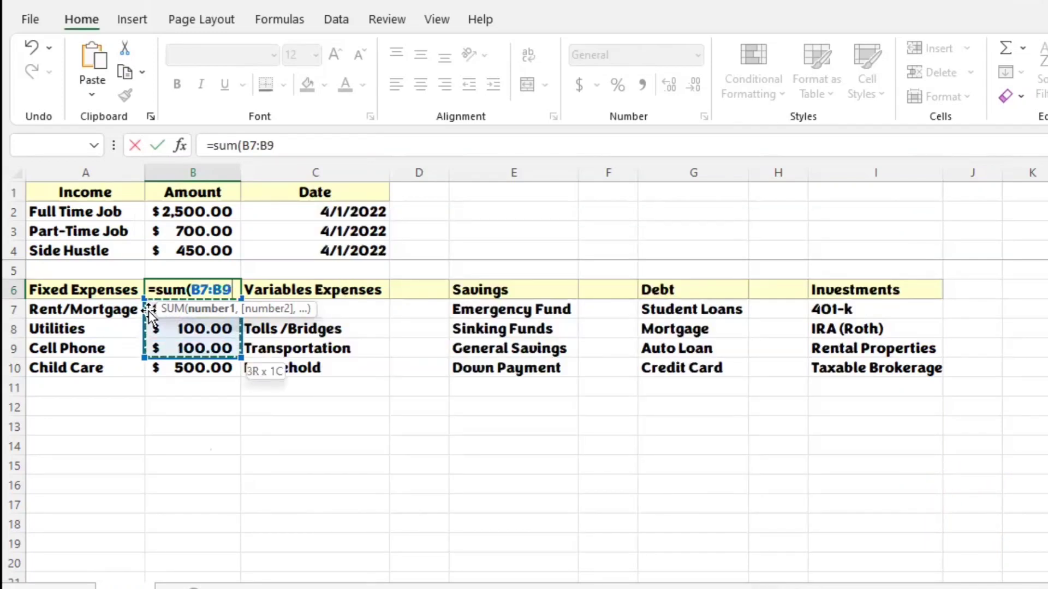
key("shift+Down")
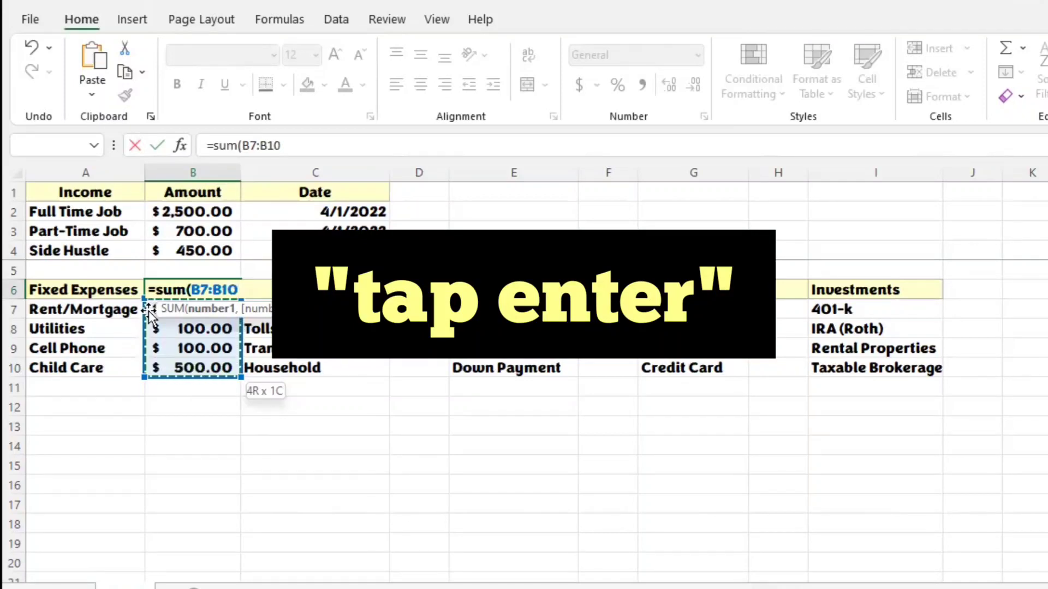
key("Return")
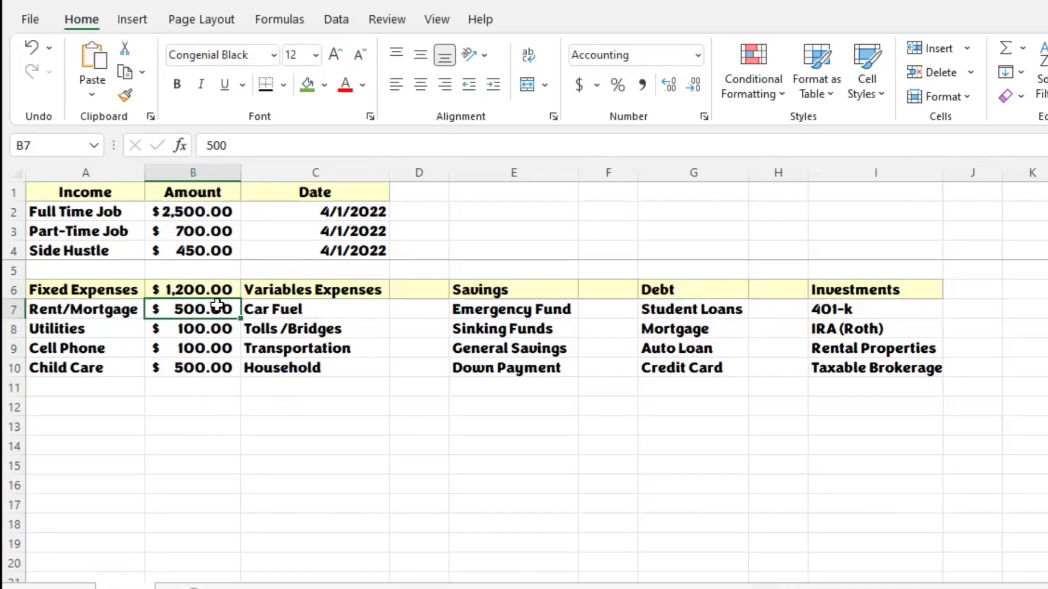
left_click(439, 286)
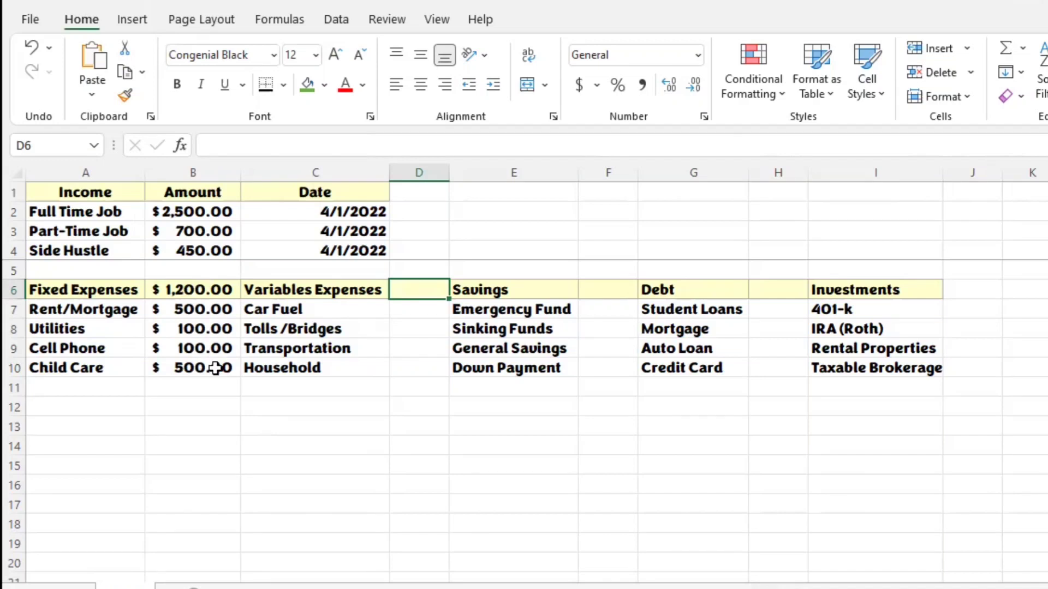
left_click(118, 391)
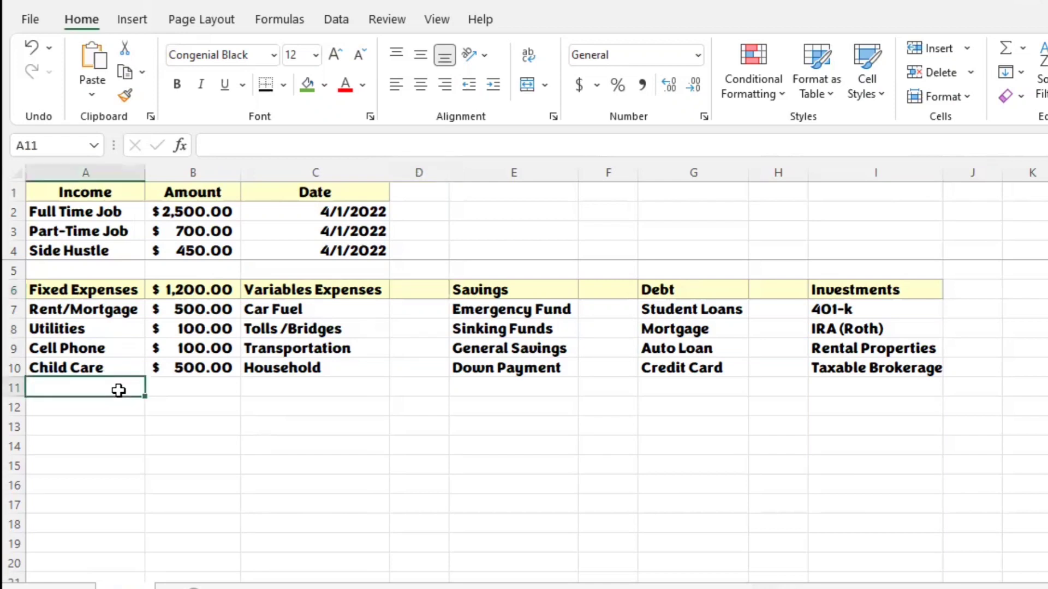
type("Cab")
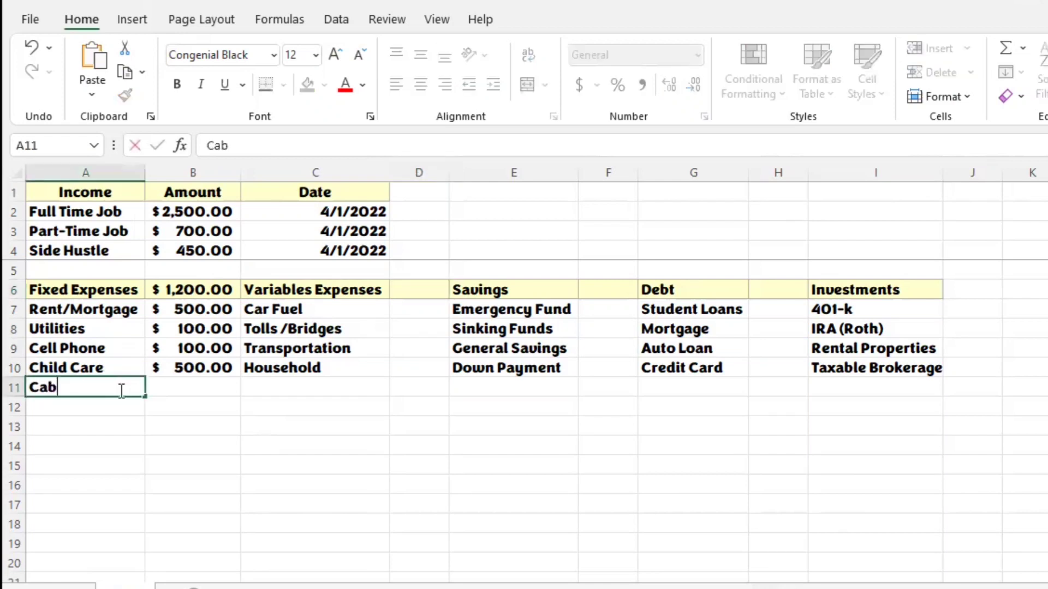
type("le/Internet")
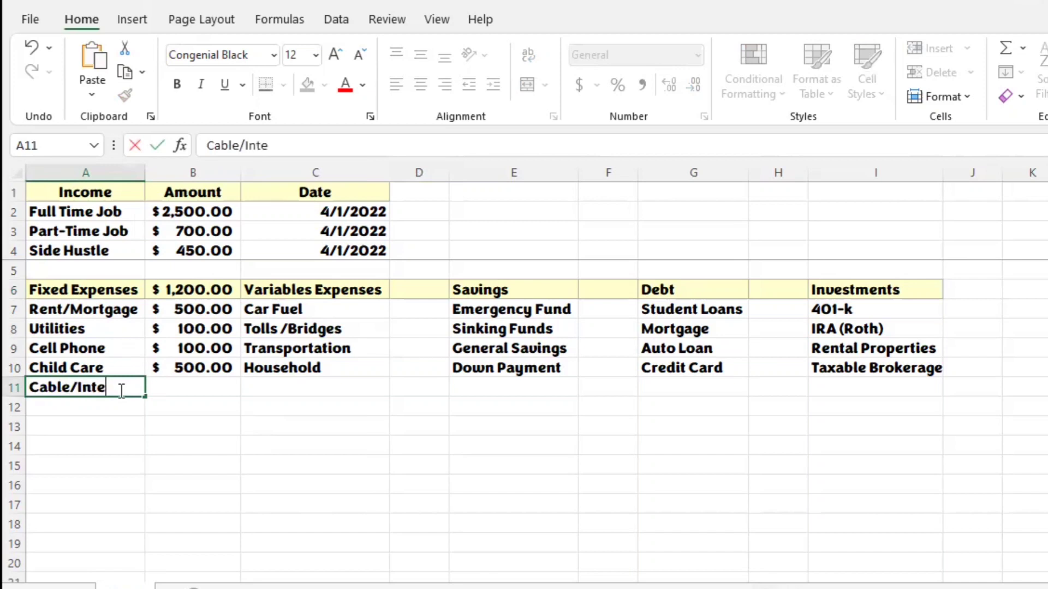
key("Tab")
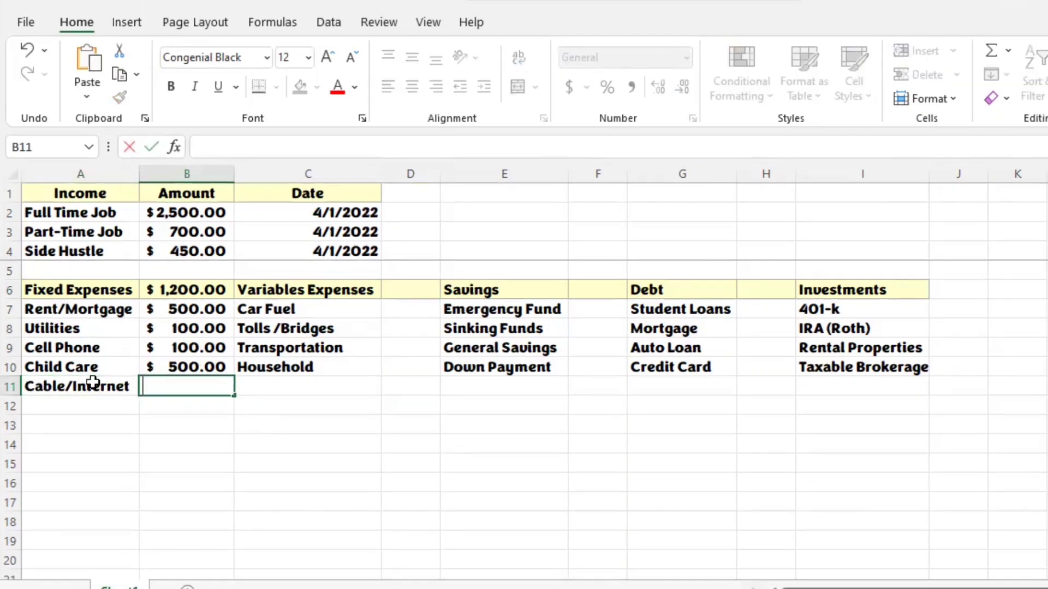
left_click(99, 384)
key("Delete")
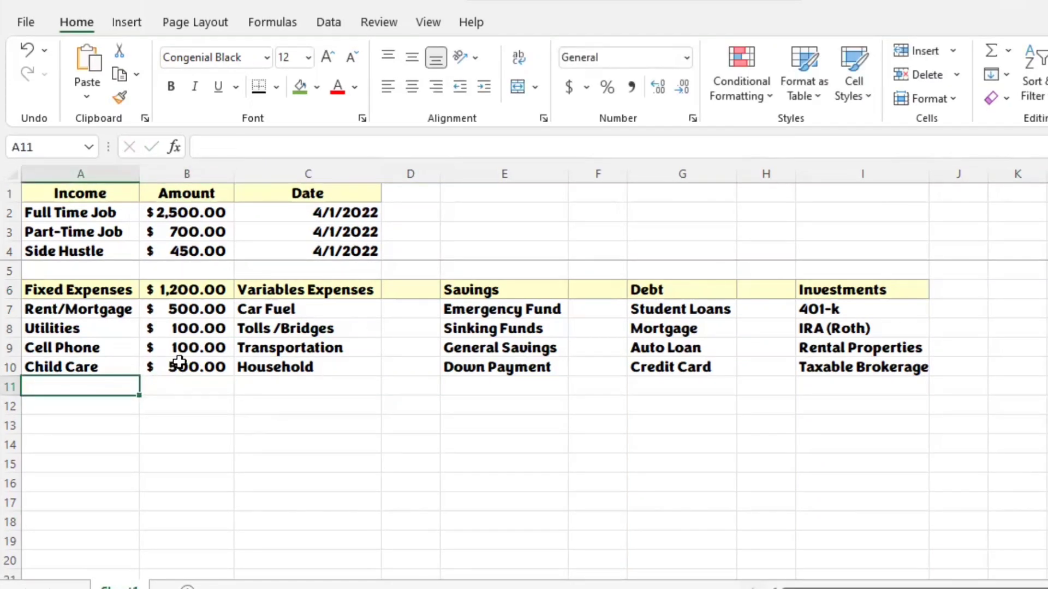
Step: Change the Cell Phone amount in B9 to 125
left_click(206, 346)
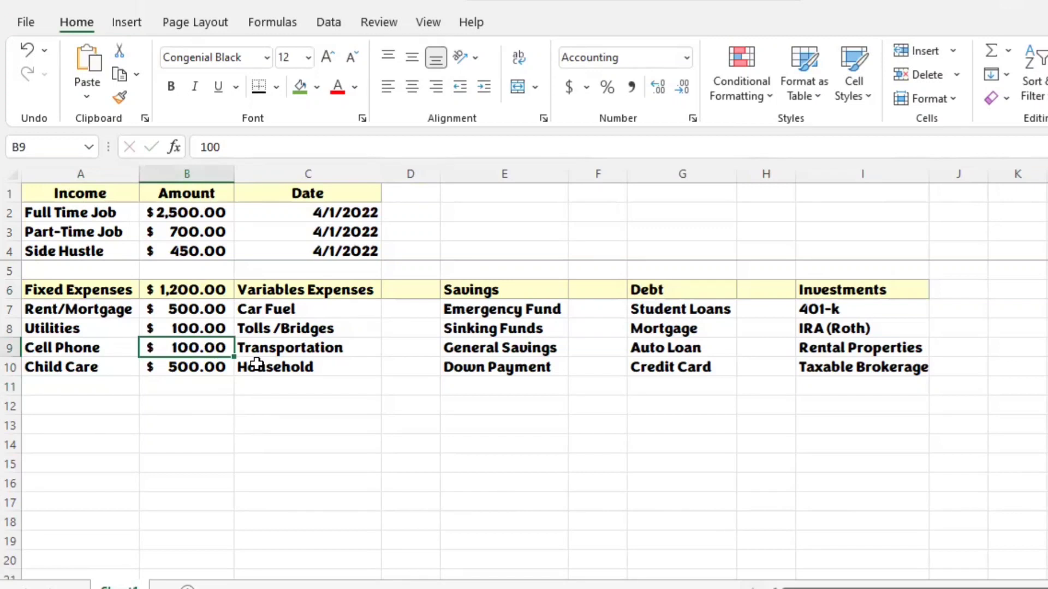
type("125")
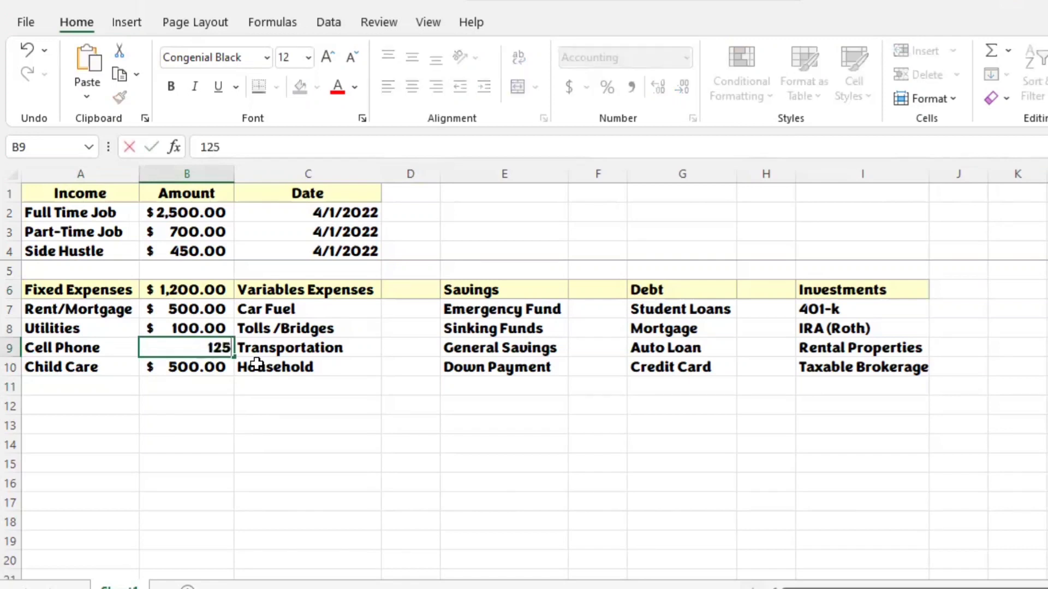
key("Return")
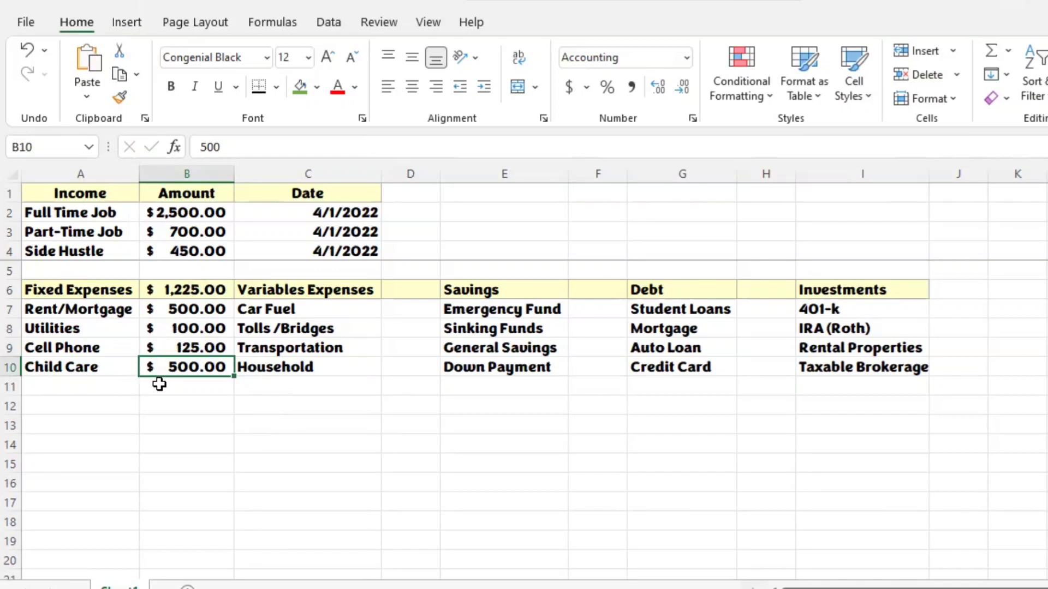
left_click(104, 380)
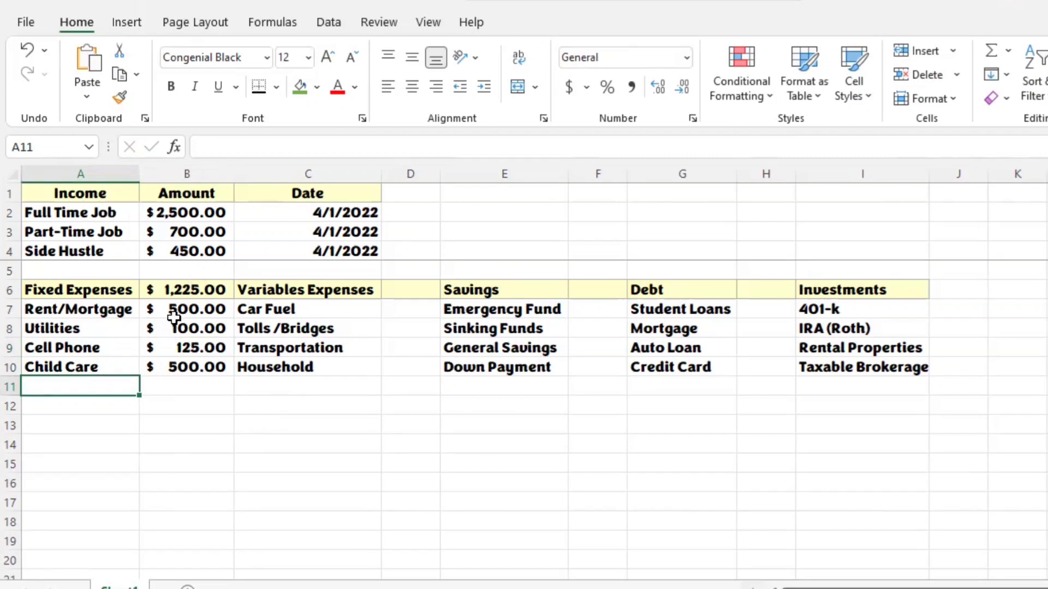
Step: Add a Cable/Internet expense in A11 with an amount of 200 in B11
left_click(209, 290)
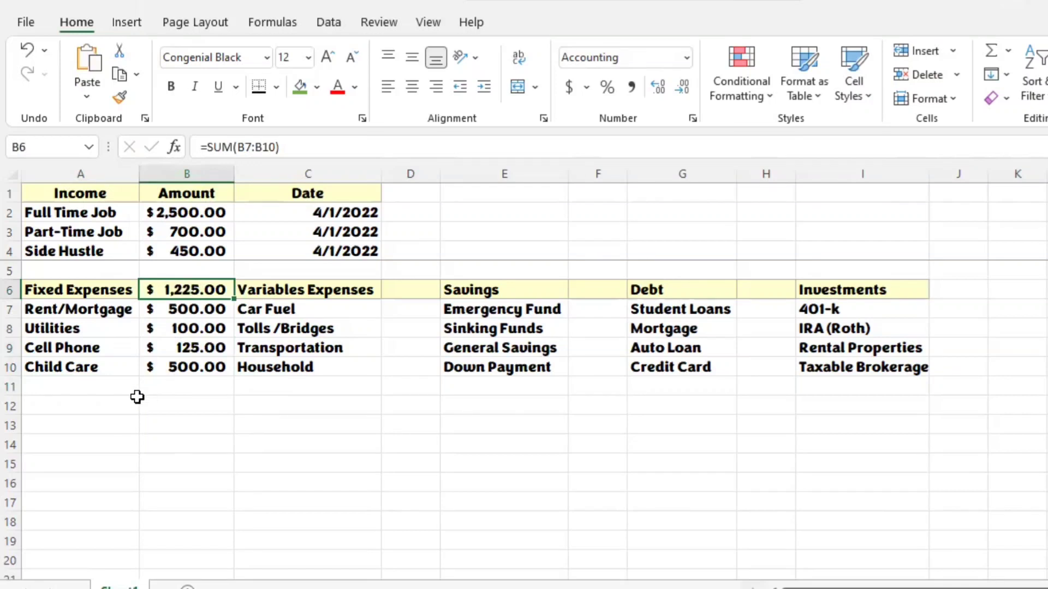
left_click(122, 388)
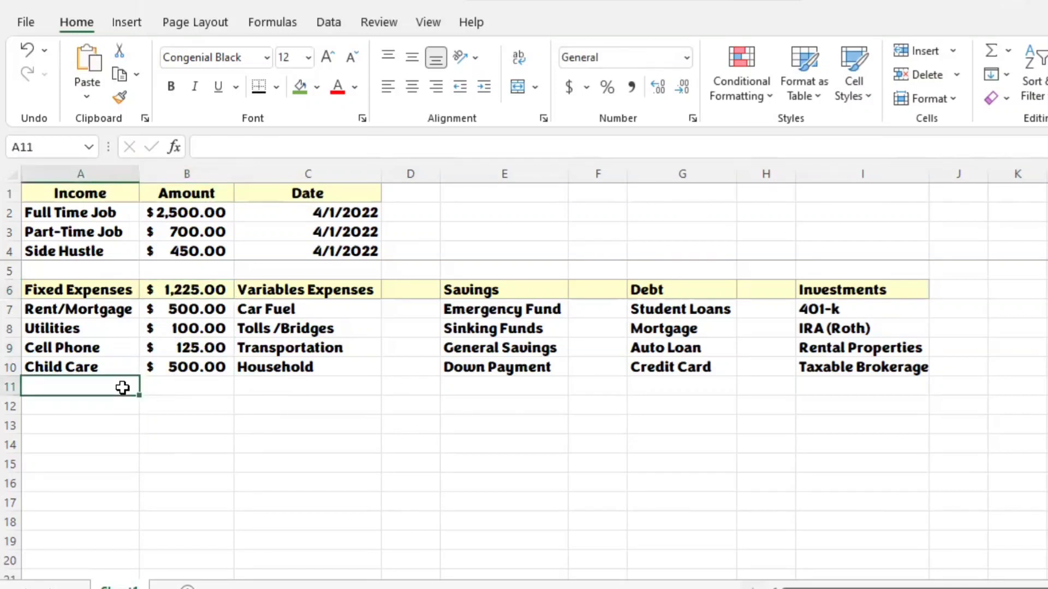
type("Cable/I")
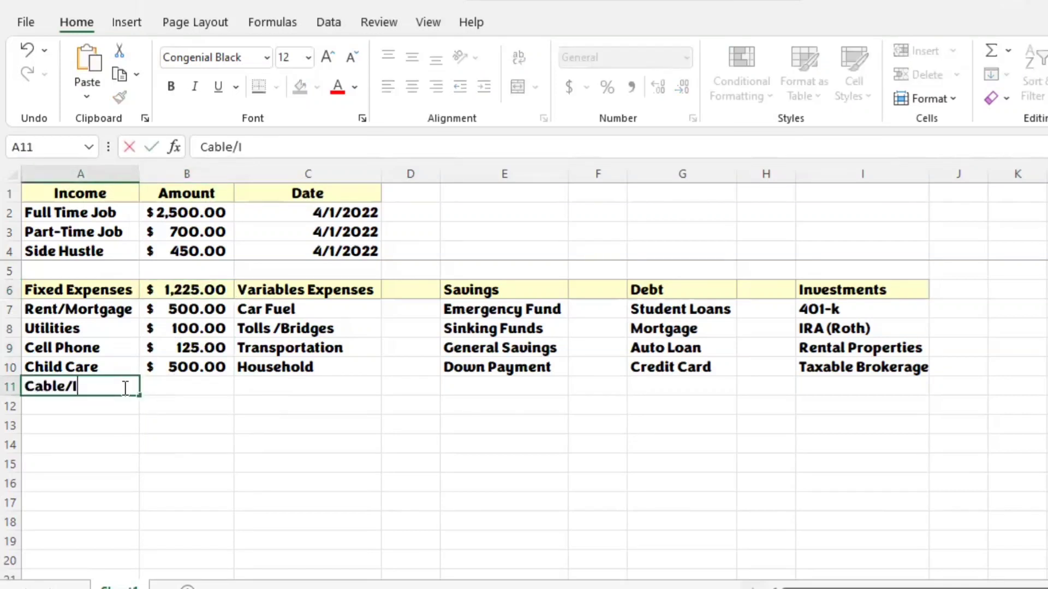
type("nternet")
key("Tab")
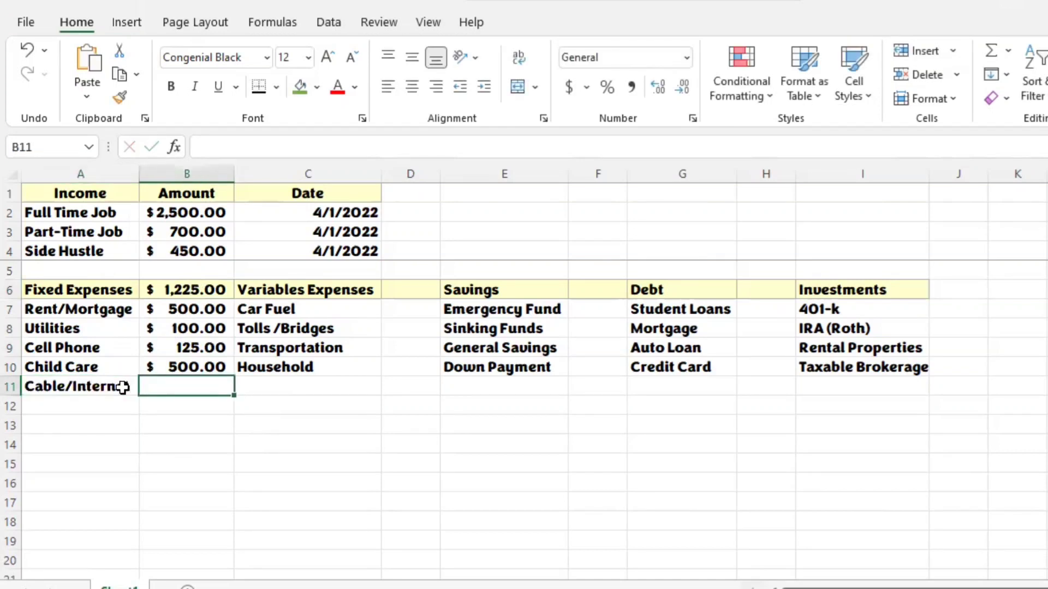
type("200")
key("Return")
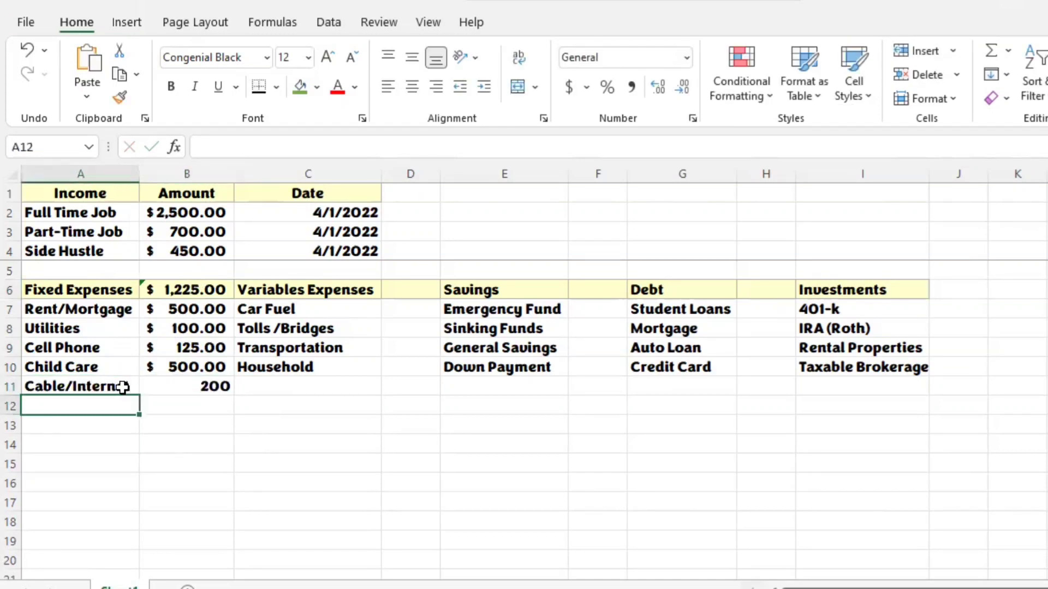
Step: Format the Cable/Internet amount in B11 as Accounting
left_click(202, 386)
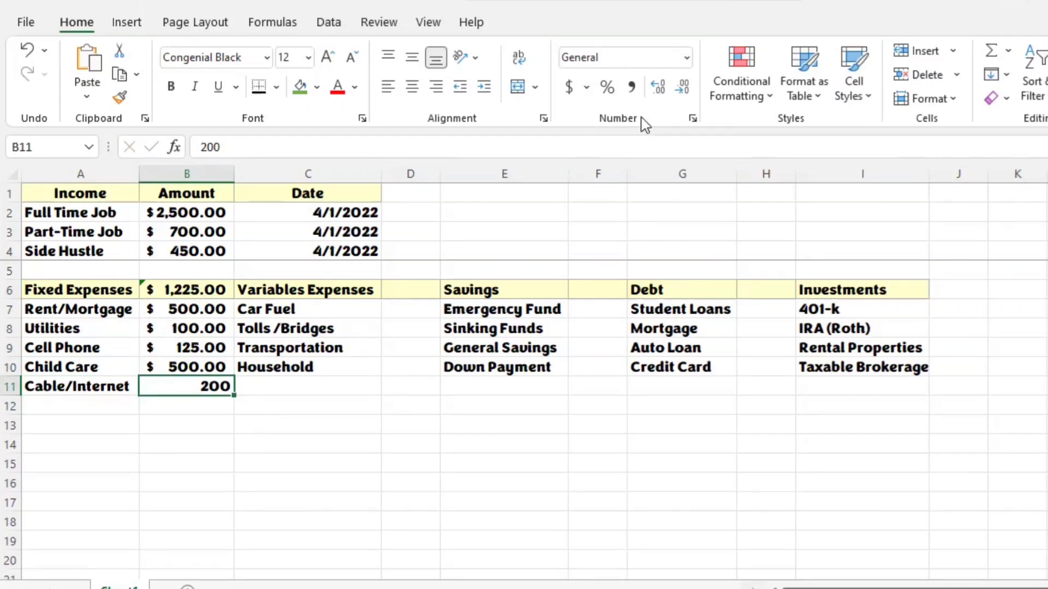
left_click(686, 58)
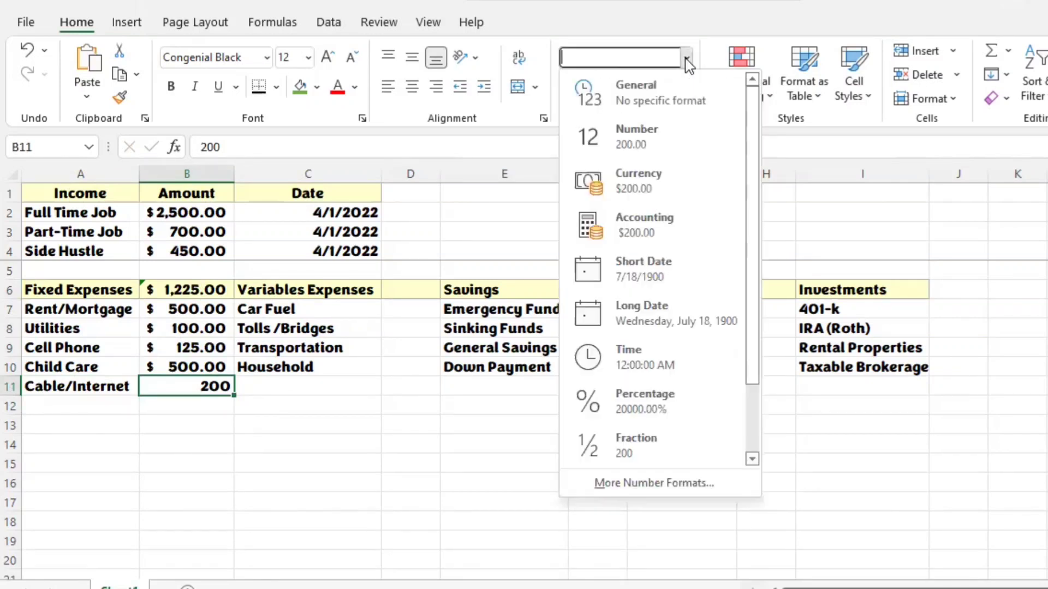
left_click(655, 234)
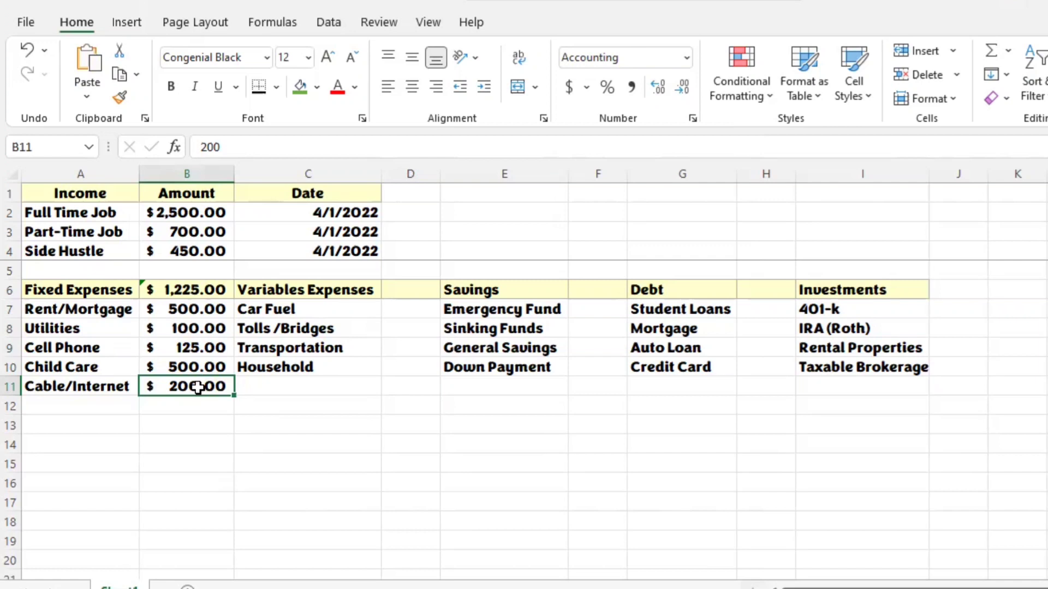
Step: Update the Fixed Expenses total formula in B6 to include the adjacent Cable/Internet amount, using the error-checking suggestion
left_click(203, 294)
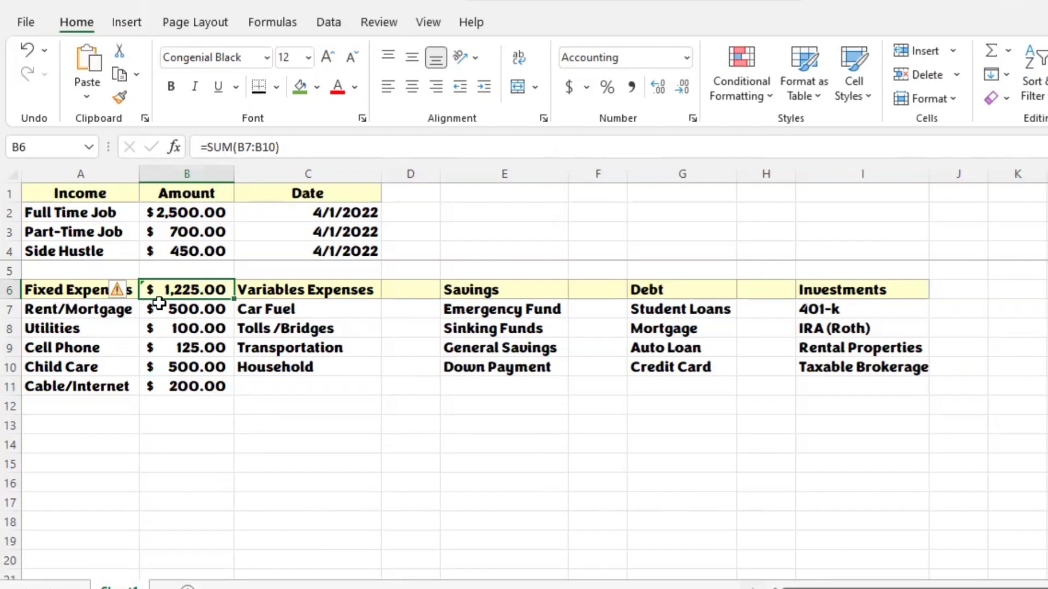
mouse_move(126, 297)
left_click(133, 294)
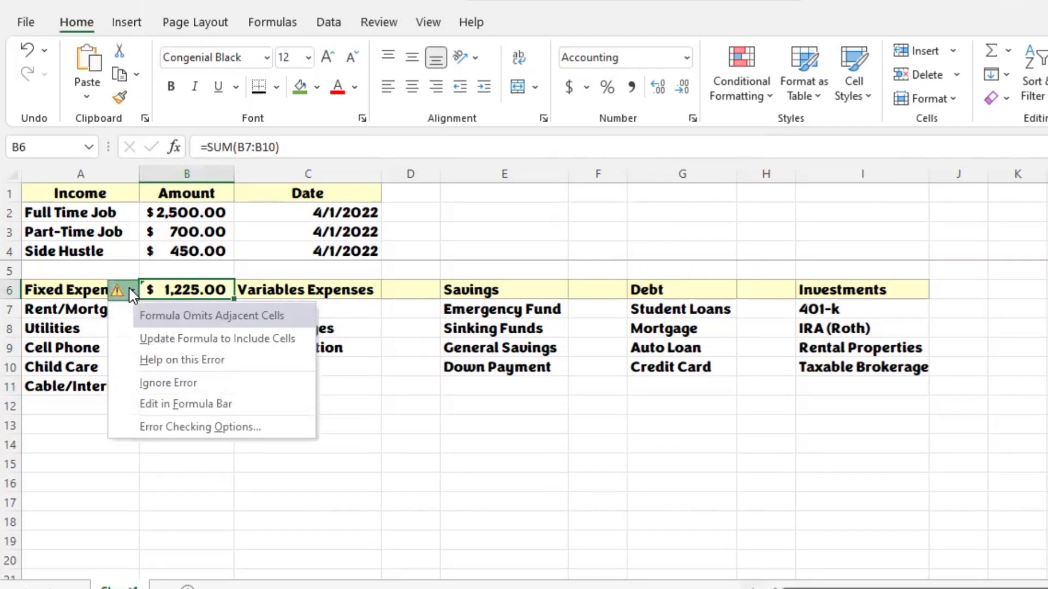
left_click(149, 340)
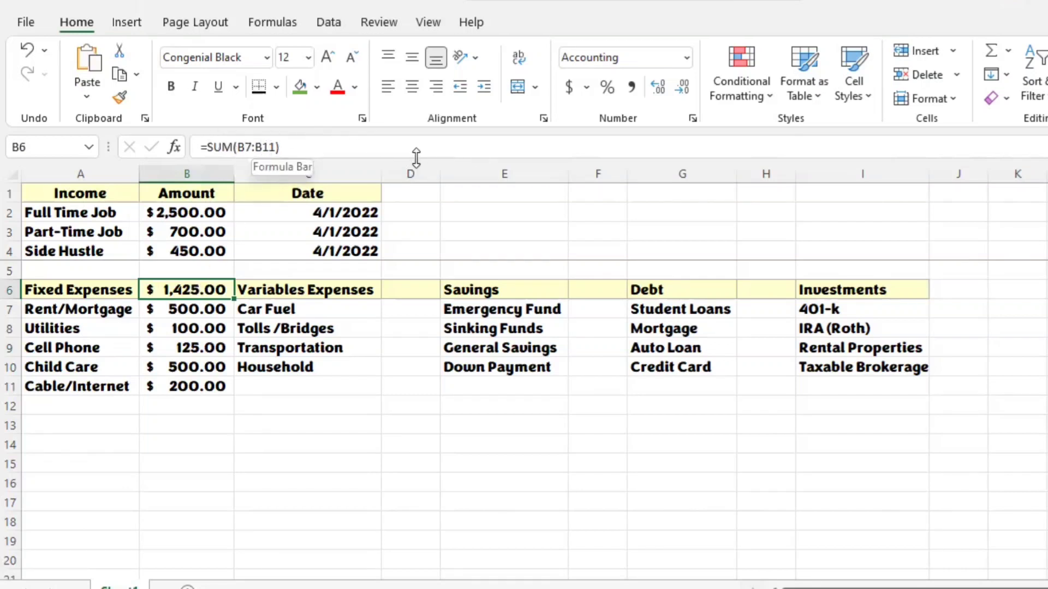
Step: Try B12, B13 and B14 as the end of the SUM range in B6, and restore the range to B7:B11
left_click(277, 147)
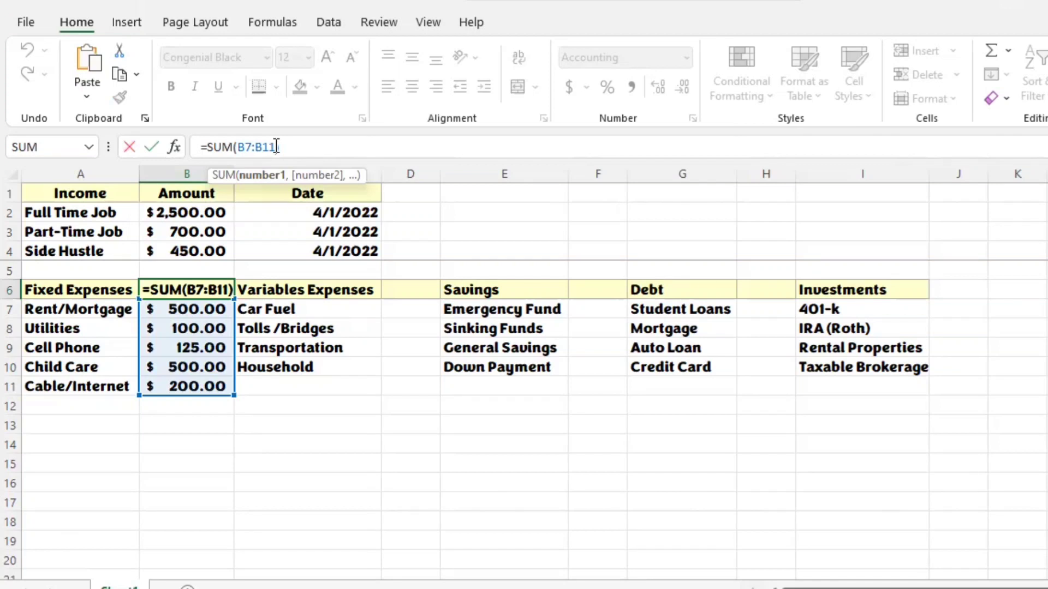
key("BackSpace")
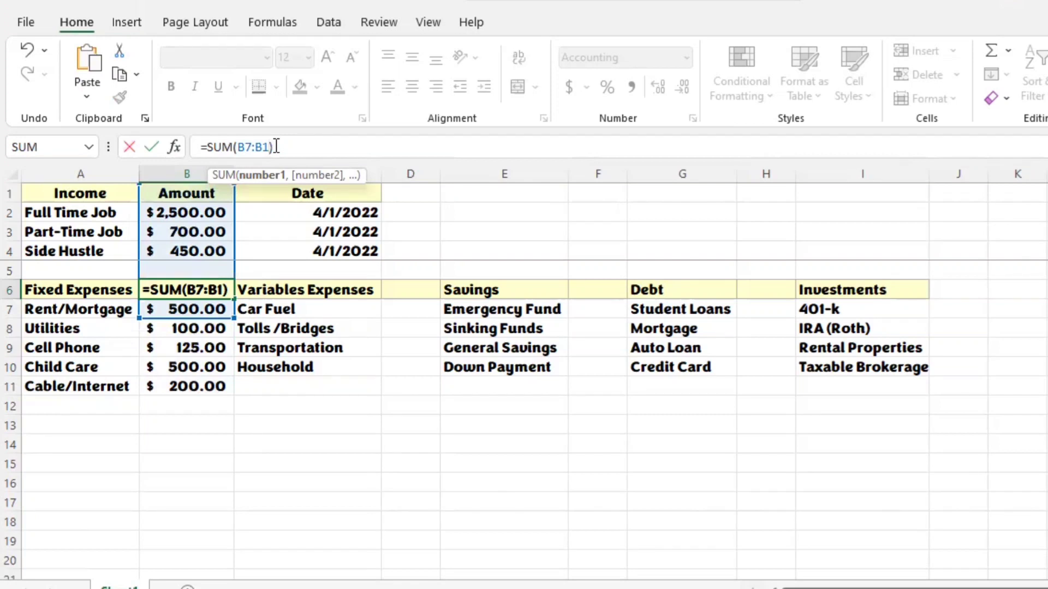
type("2")
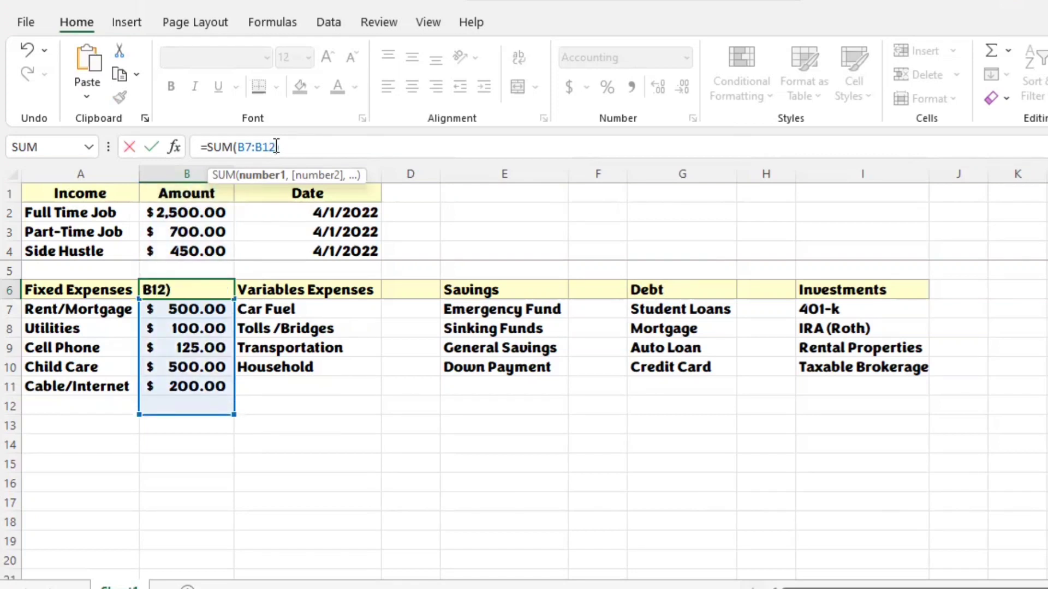
key("BackSpace")
type("3")
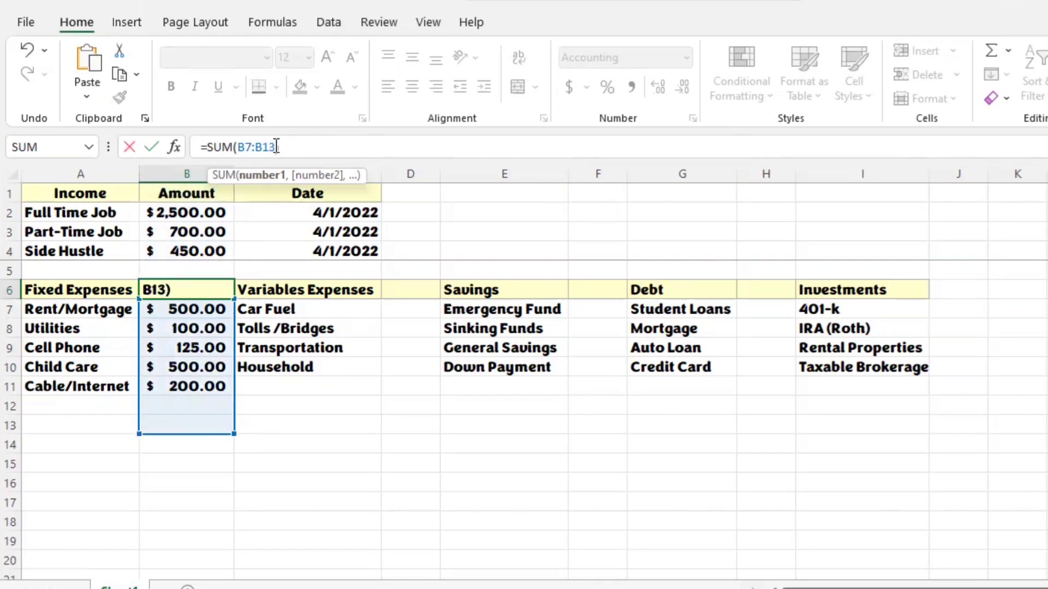
key("BackSpace")
type("4")
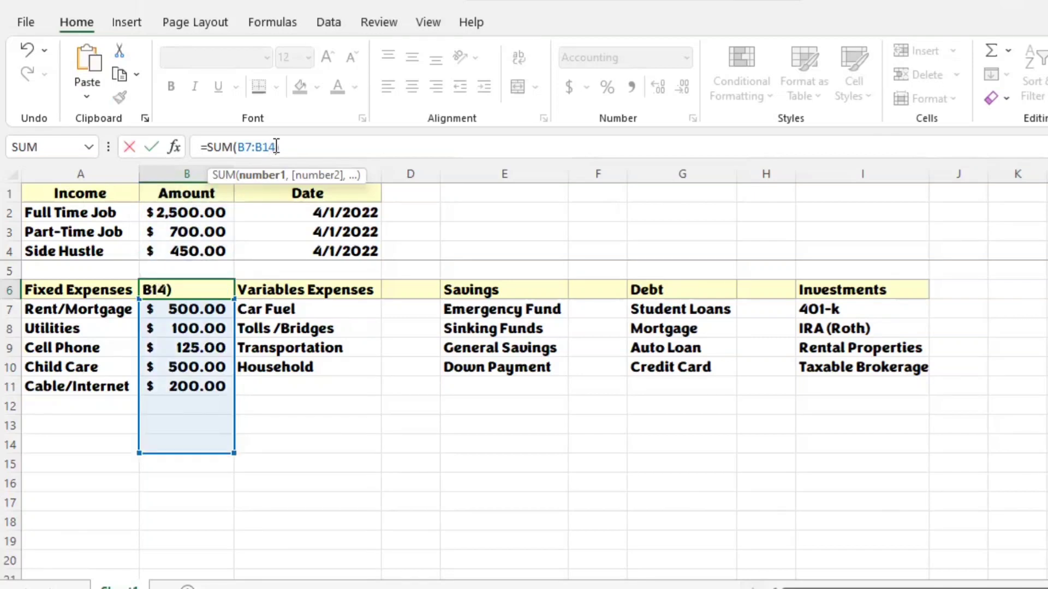
key("BackSpace")
type("1")
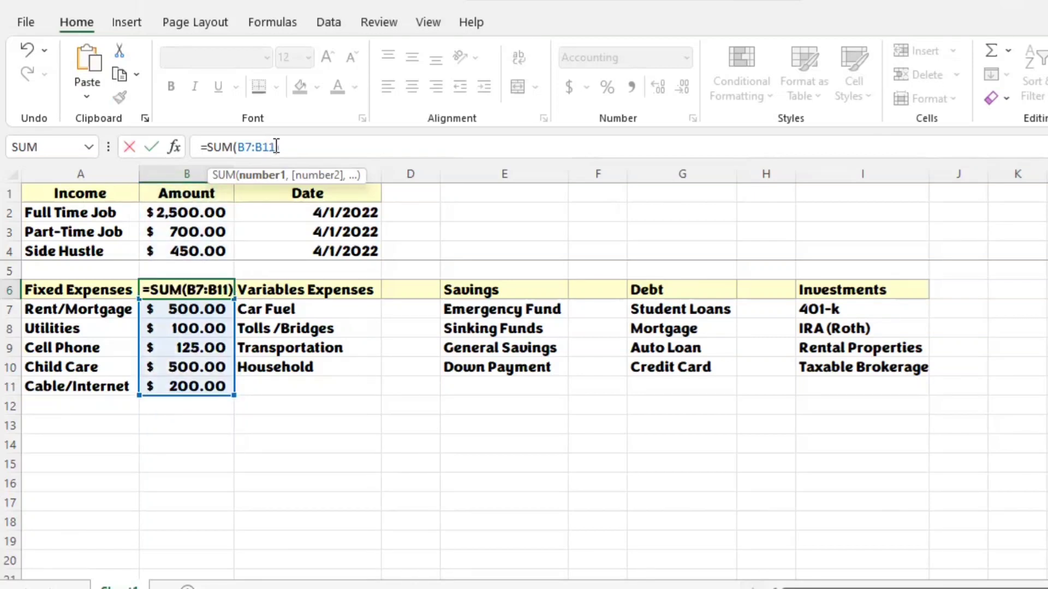
key("Return")
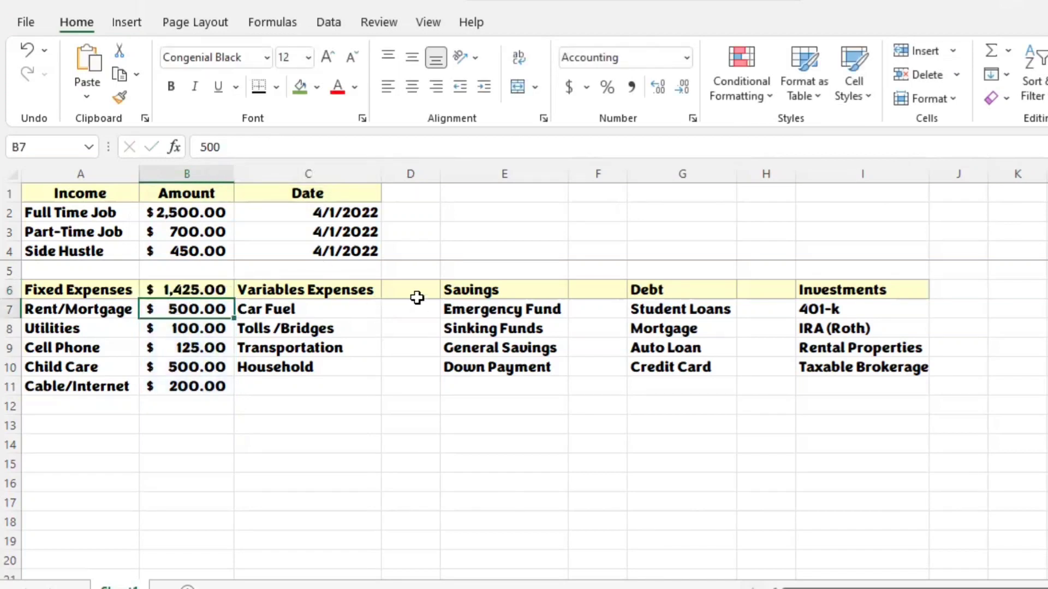
Step: Enter the Variables Expenses amounts in D7:D10: 100 for Car Fuel, 25 for Tolls/Bridges, 20 for Transportation and 75 for Household
left_click(417, 293)
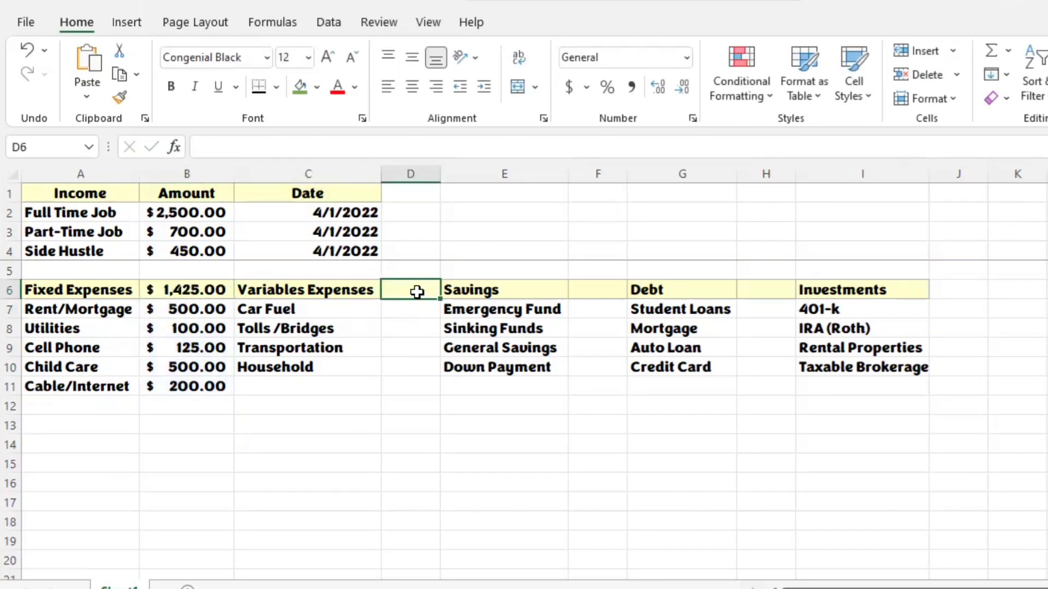
left_click(413, 314)
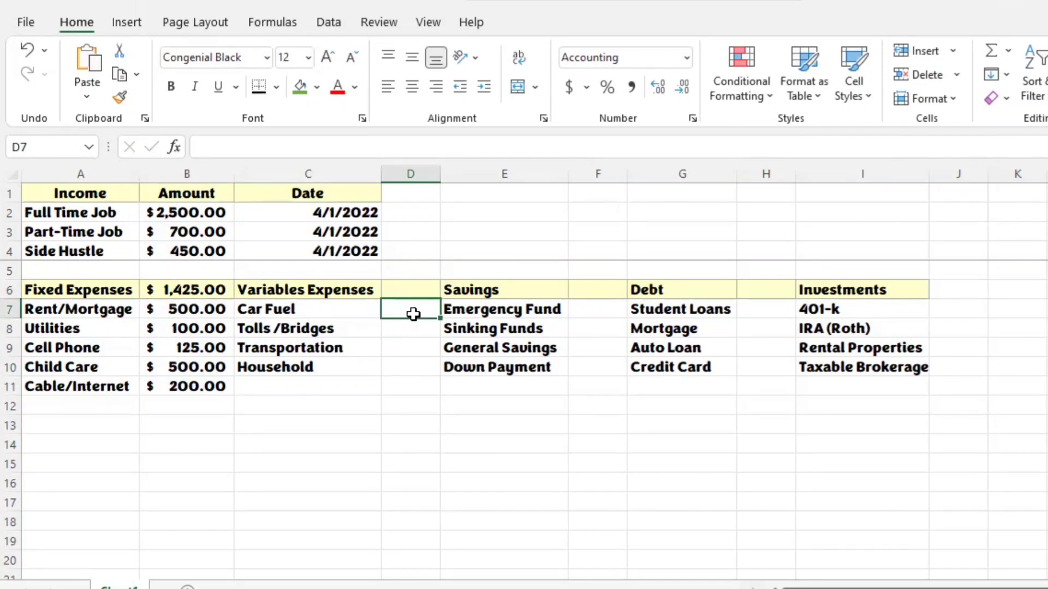
type("100")
key("Return")
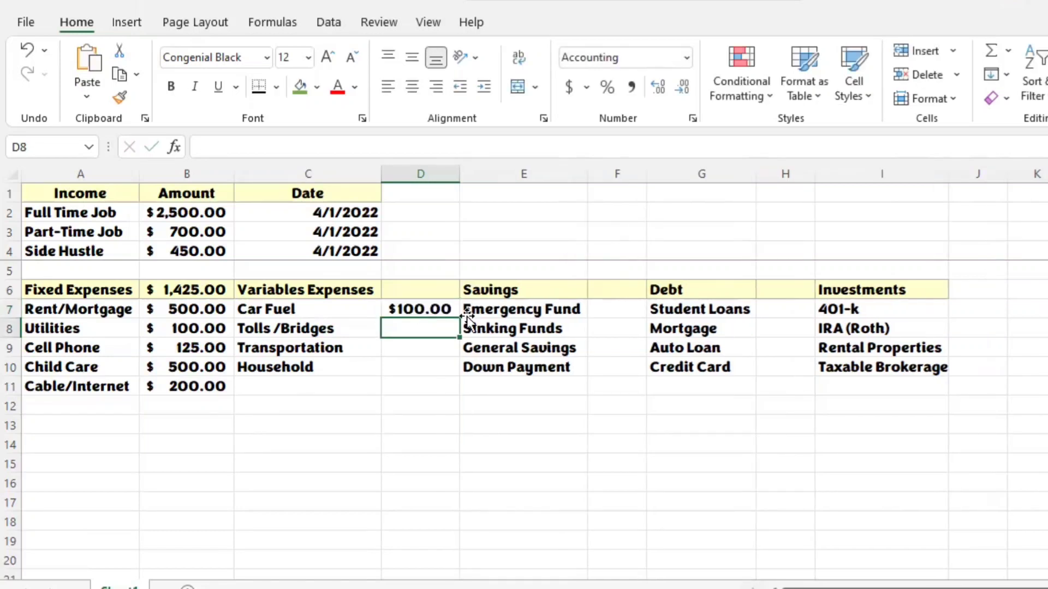
type("25")
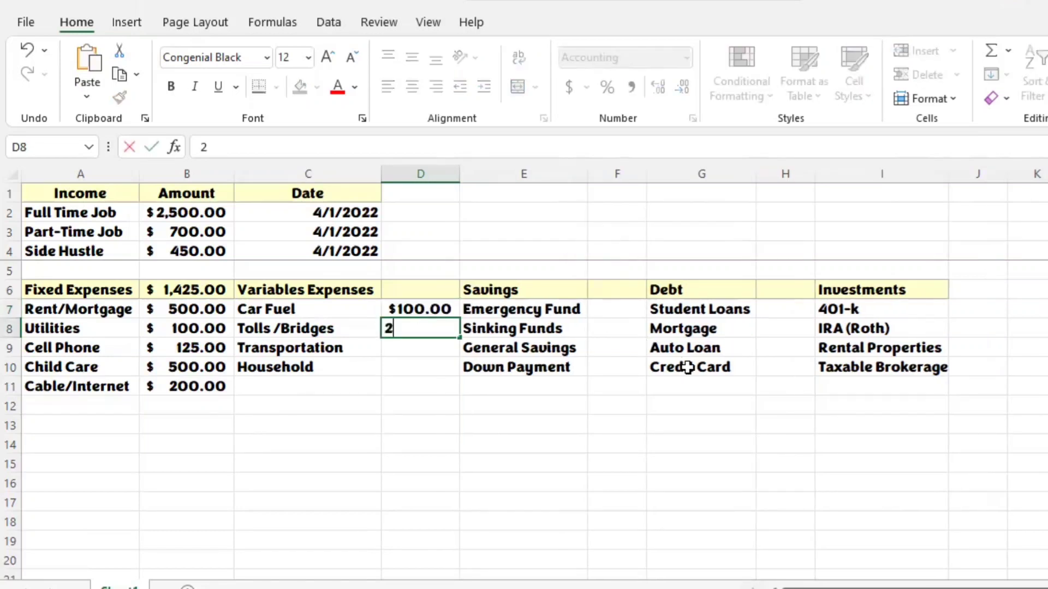
key("Return")
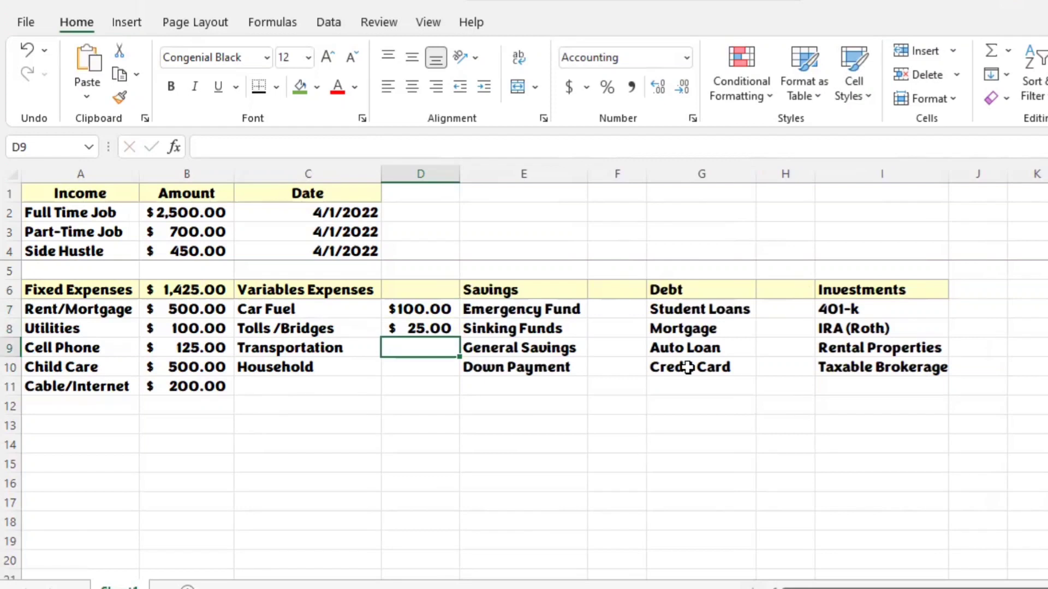
type("20")
key("Return")
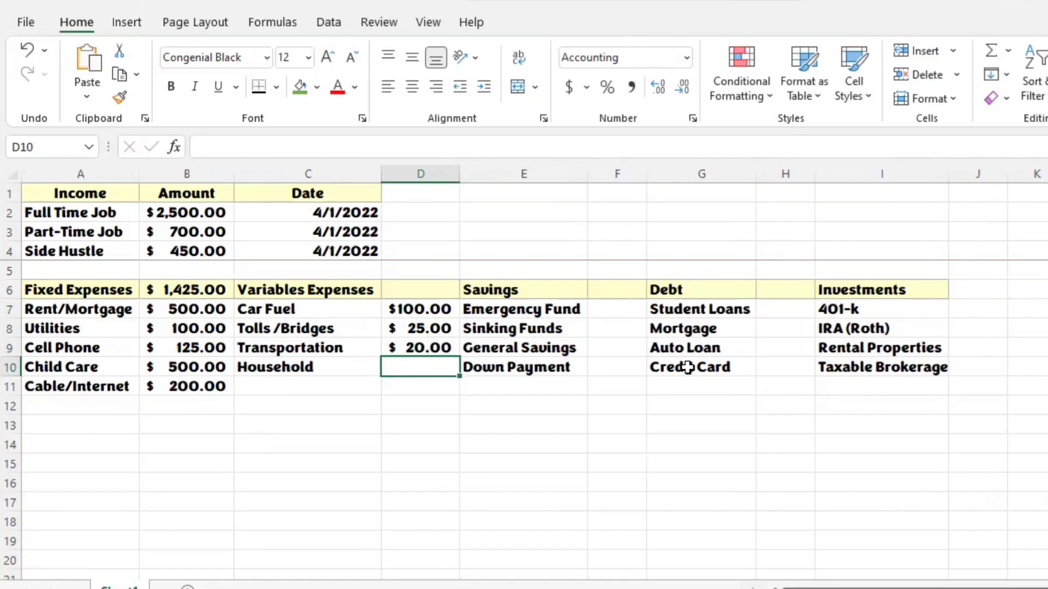
type("75")
key("Return")
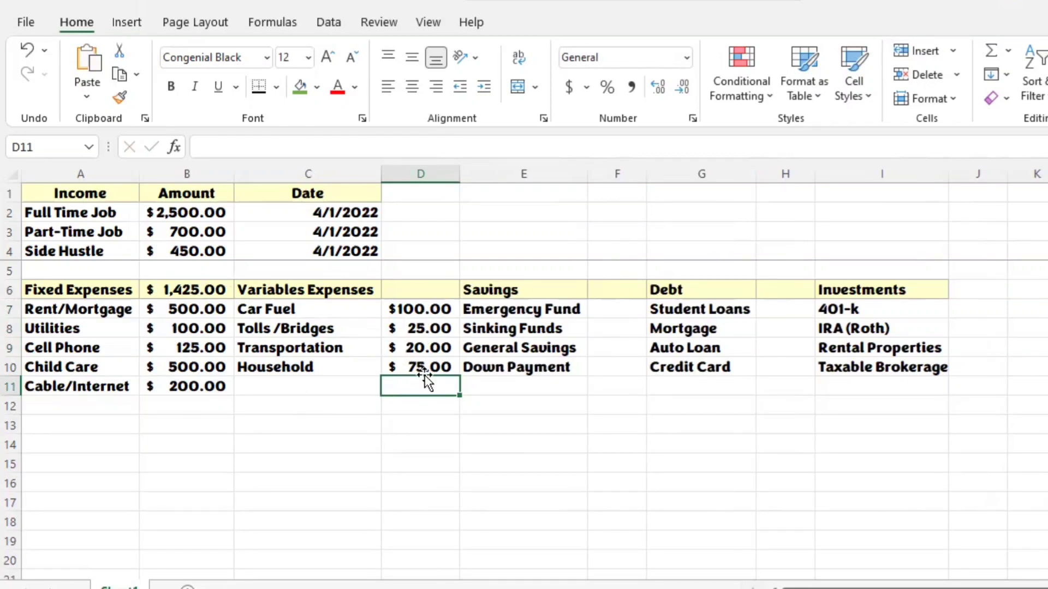
Step: Total the Variables Expenses amounts in D6 with a SUM formula over D7:D11, and check the resulting formula
left_click(421, 294)
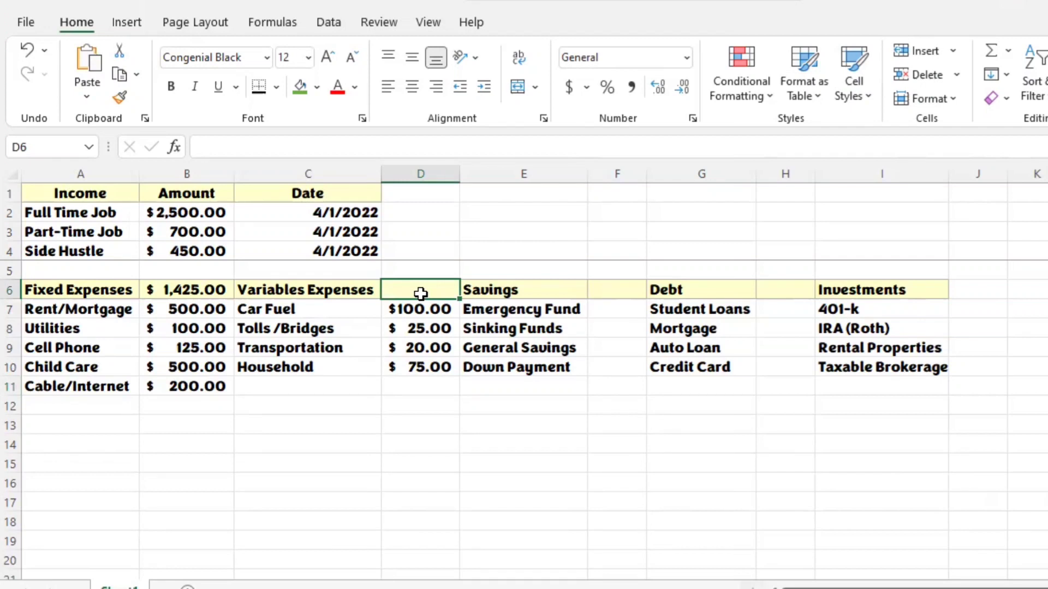
type("=")
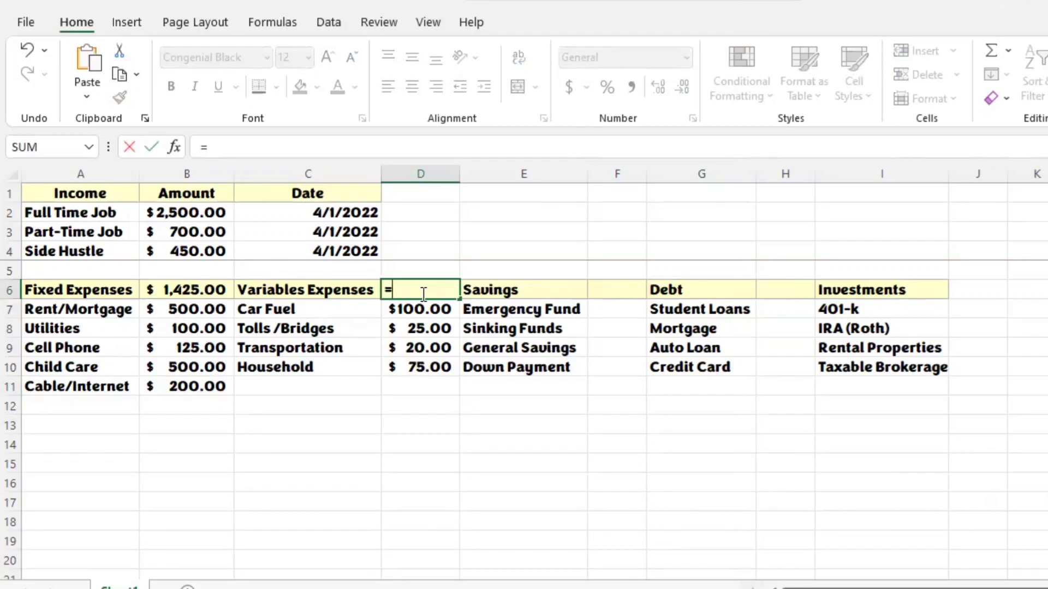
type("sum")
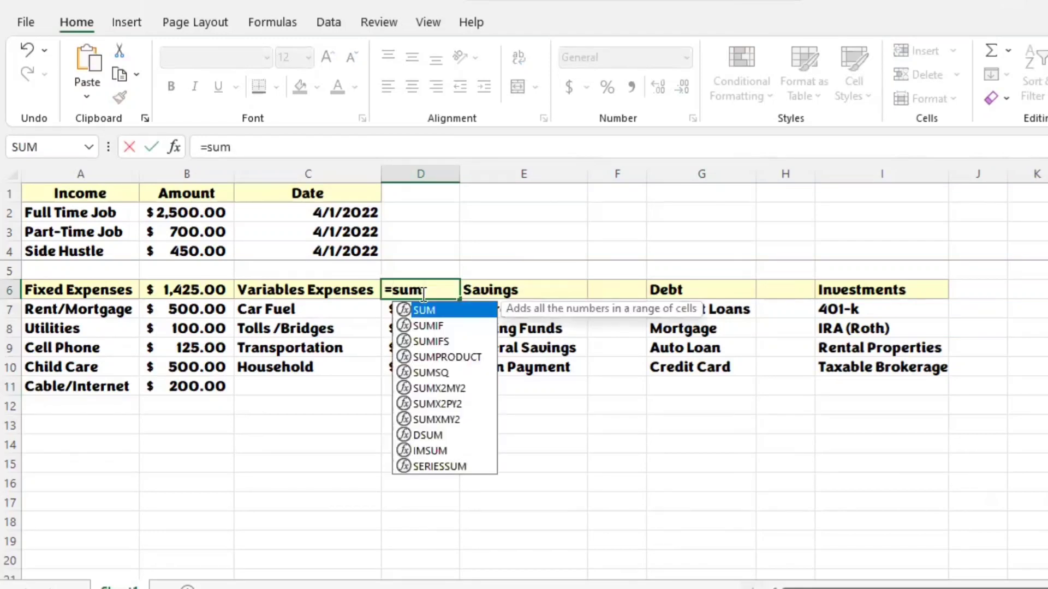
type("(")
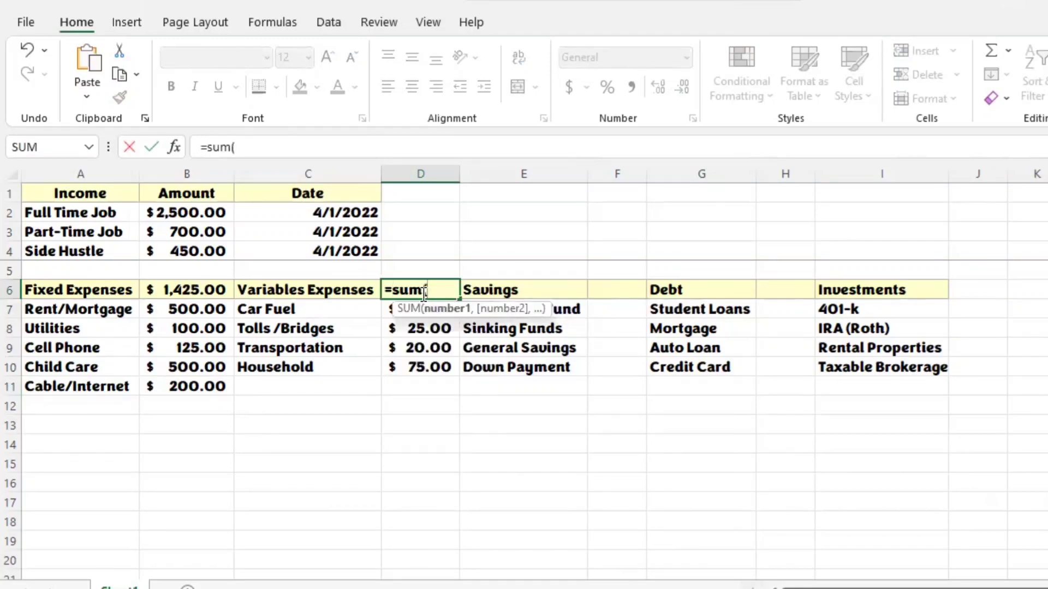
left_click(385, 311)
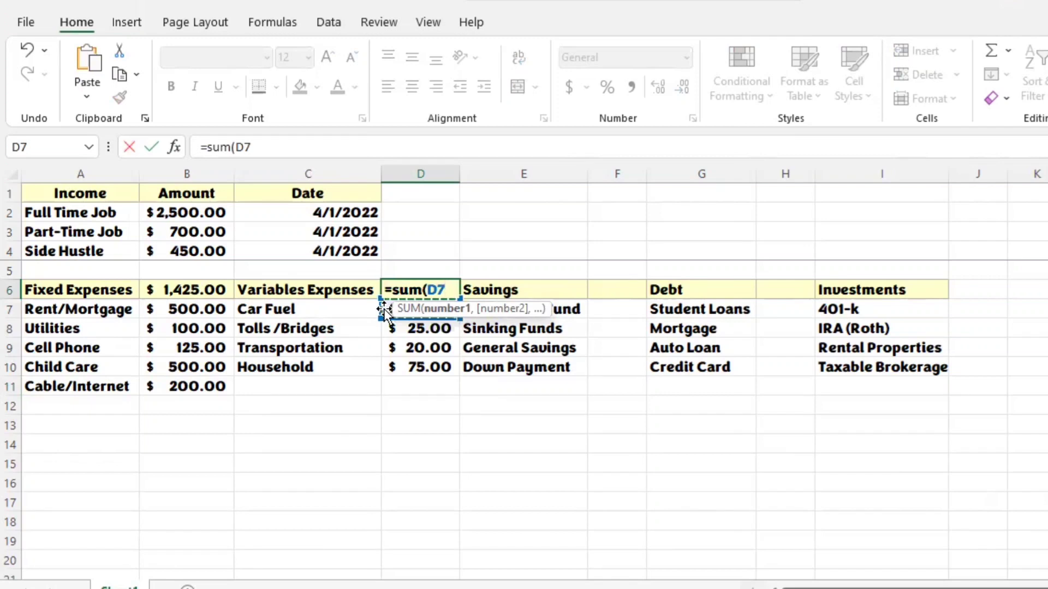
left_click_drag(385, 312, 420, 367)
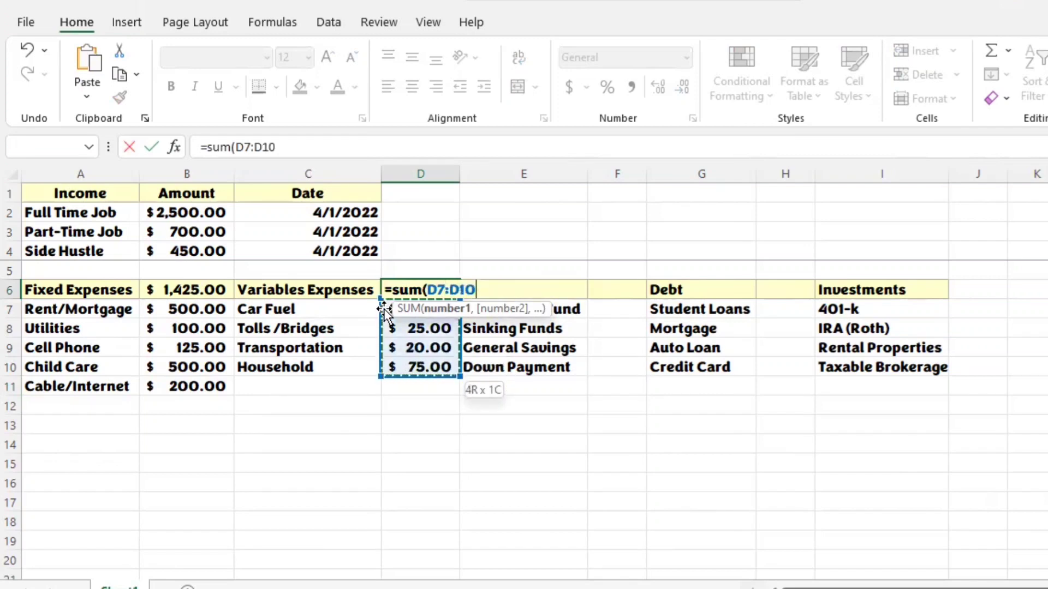
key("shift+Down")
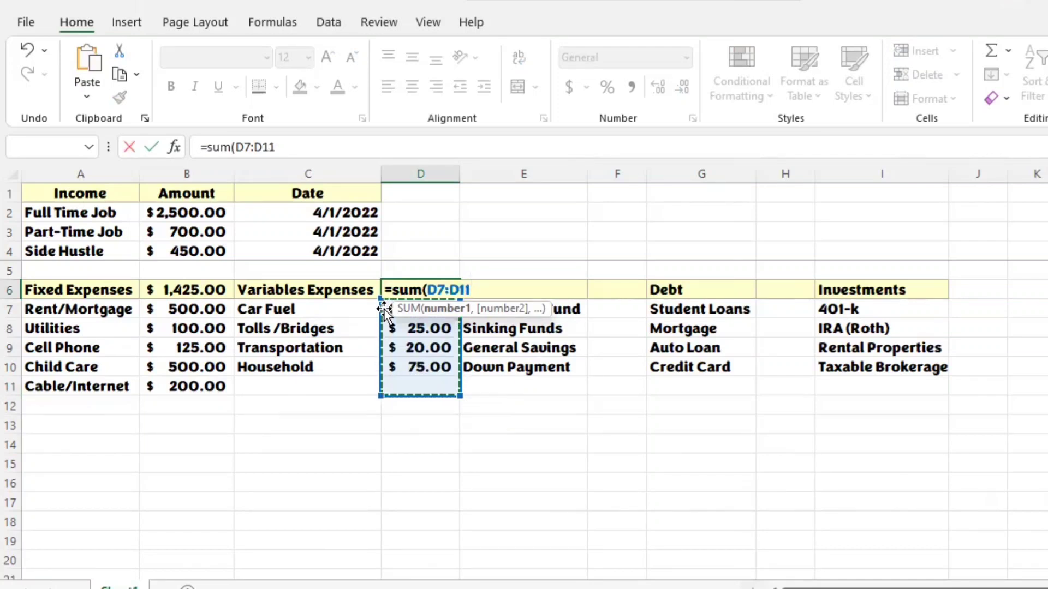
key("Return")
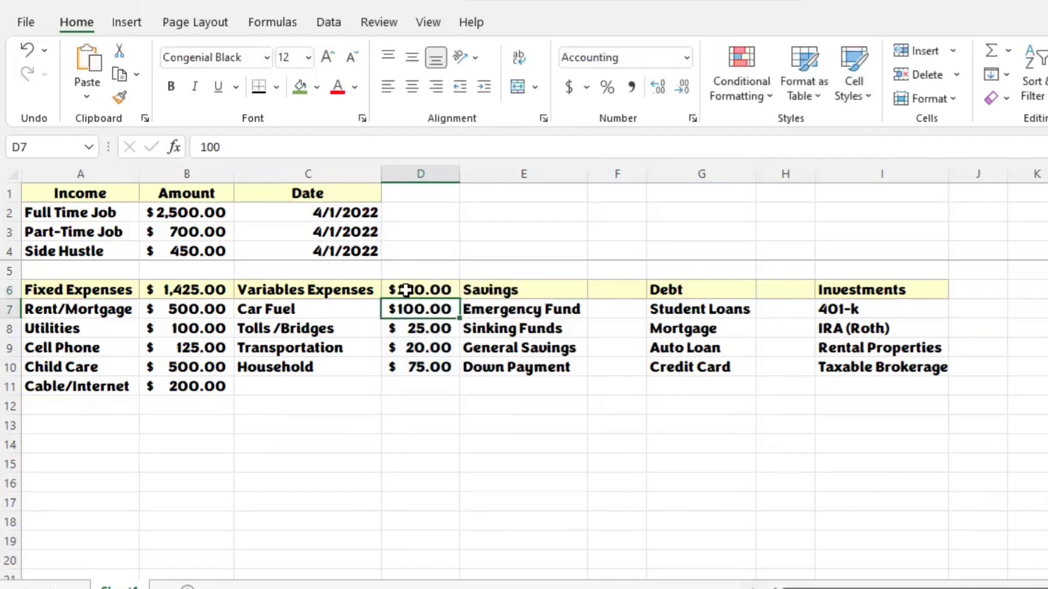
left_click(437, 290)
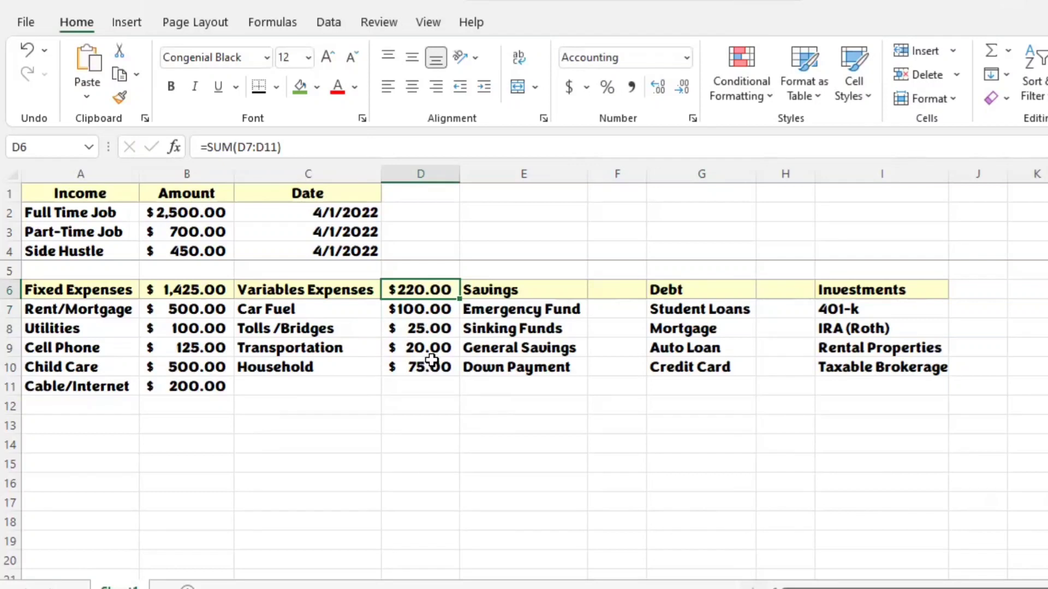
left_click(442, 341)
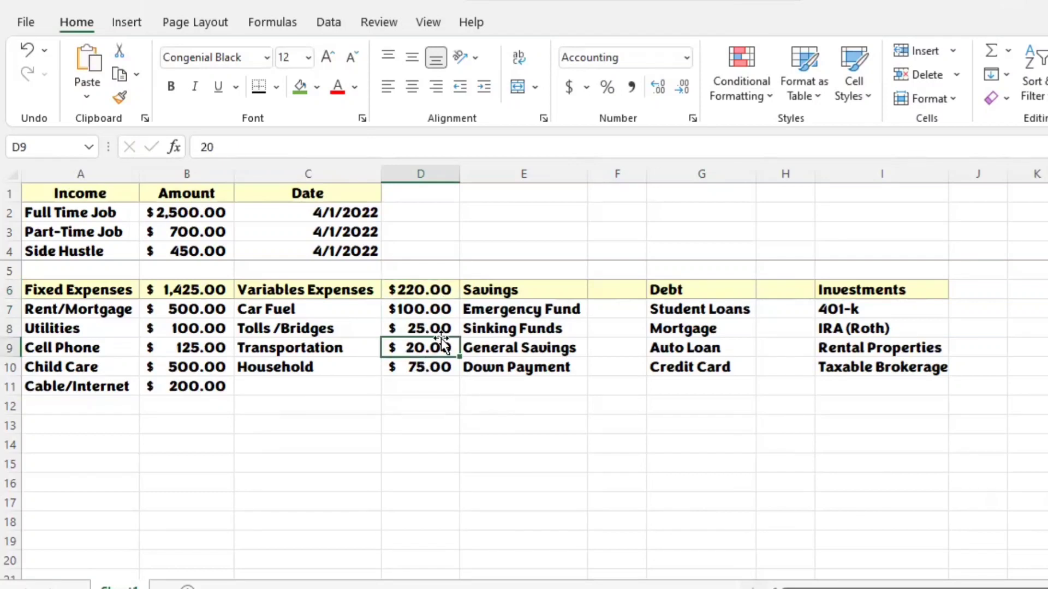
Step: Change the Transportation amount in D9 under Variables Expenses to 15
type("15")
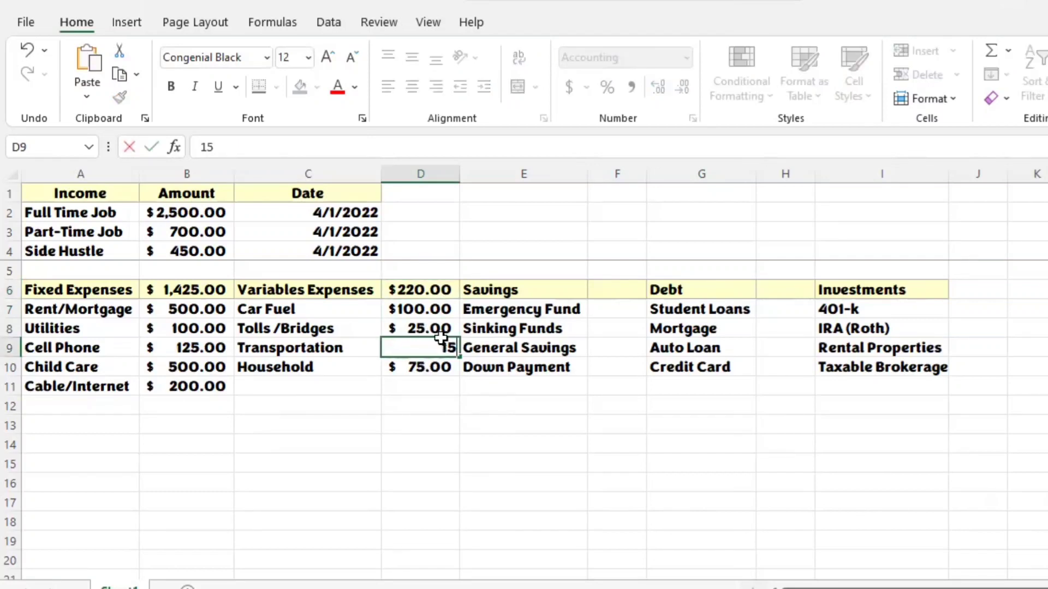
key("Return")
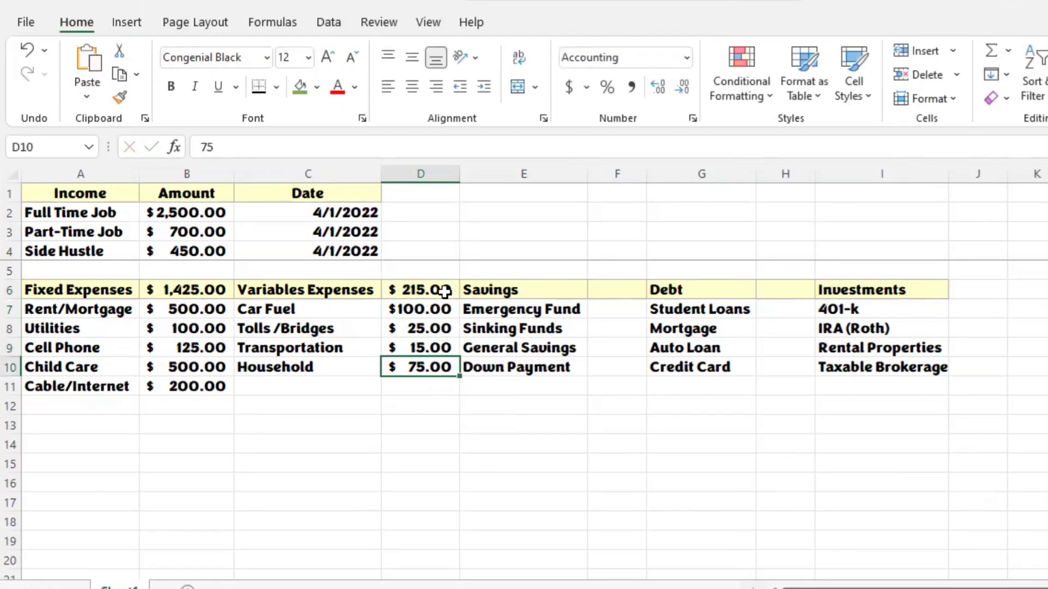
Step: Enter the Savings amounts in F7:F10: 100 for Emergency Fund, 50 for Sinking Funds, 200 for General Savings and 500 for Down Payment
left_click(611, 312)
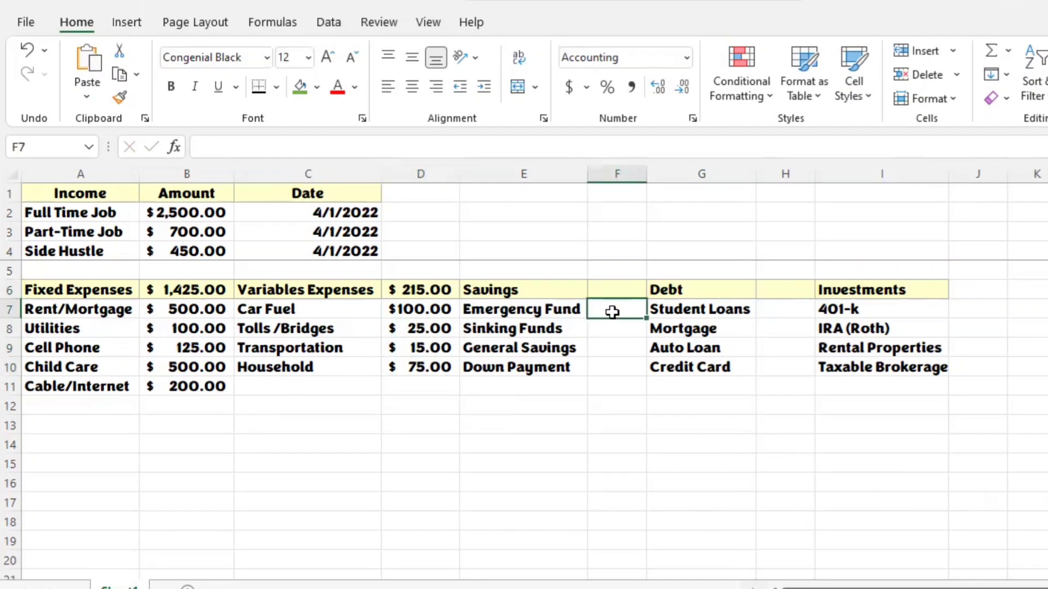
type("100")
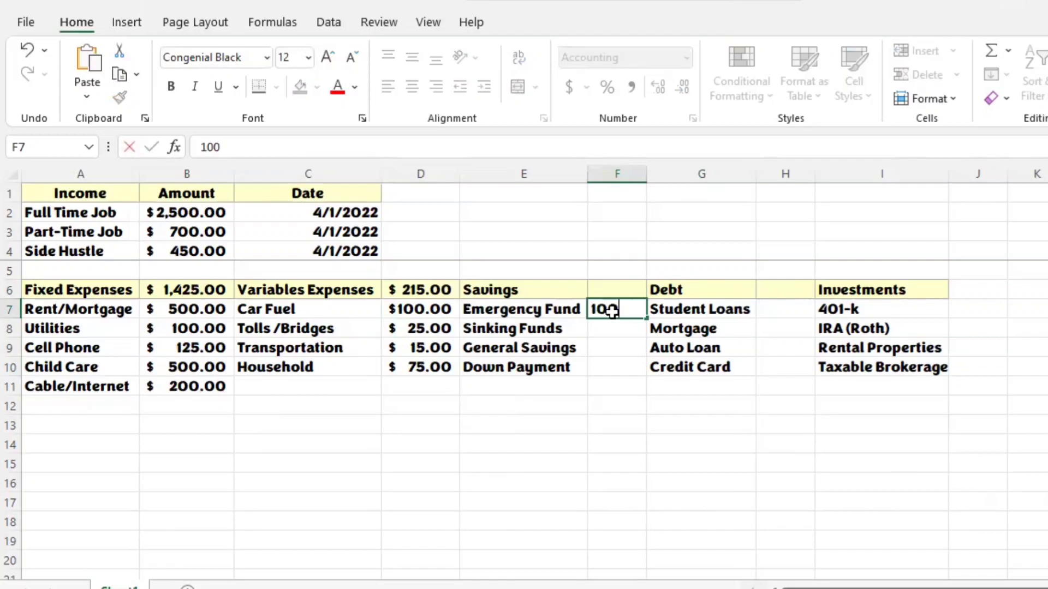
key("Return")
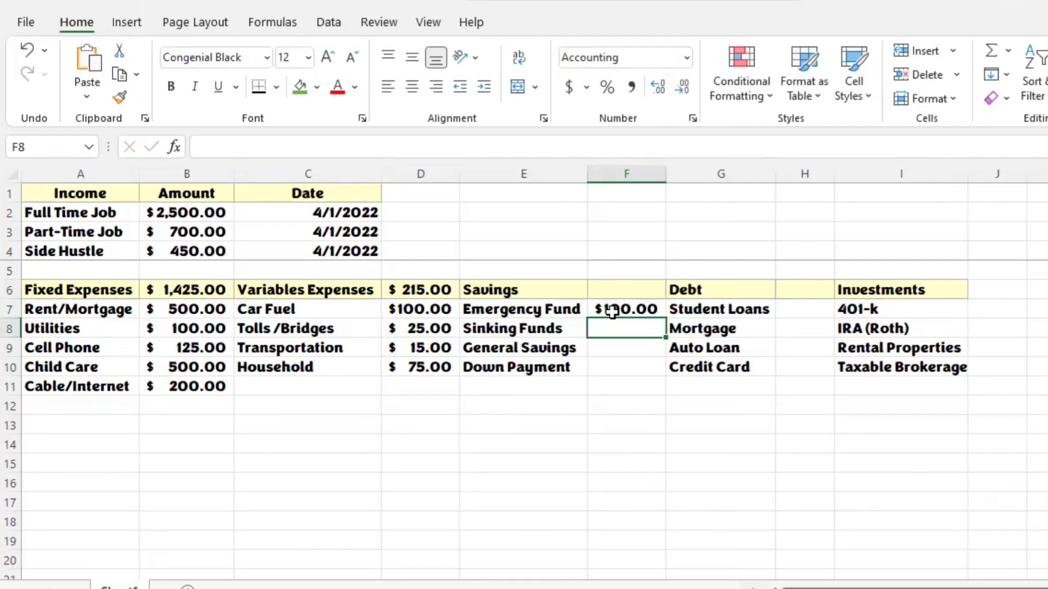
type("50")
key("Return")
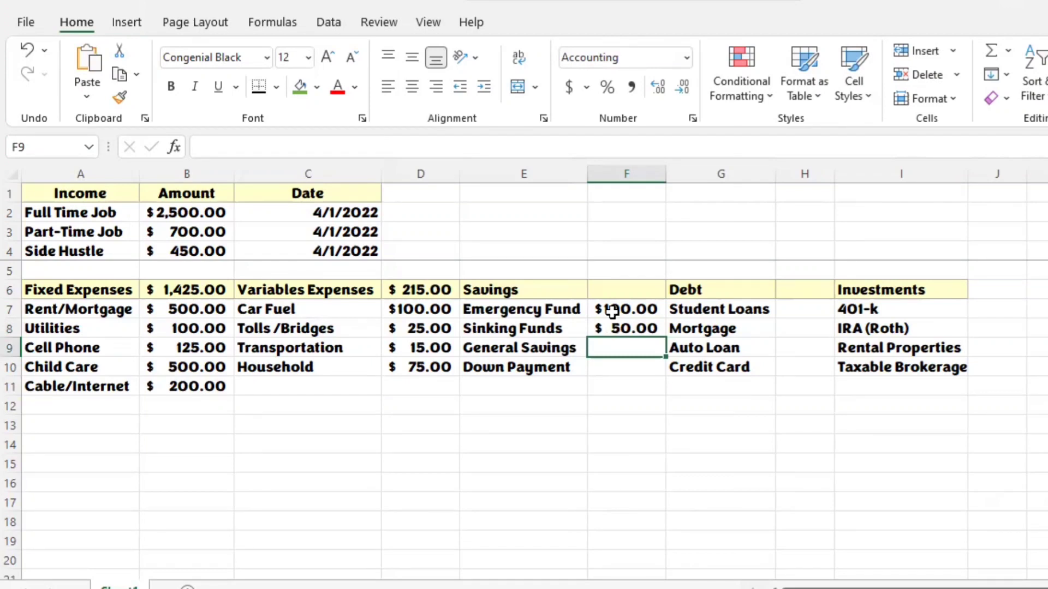
type("200")
key("Return")
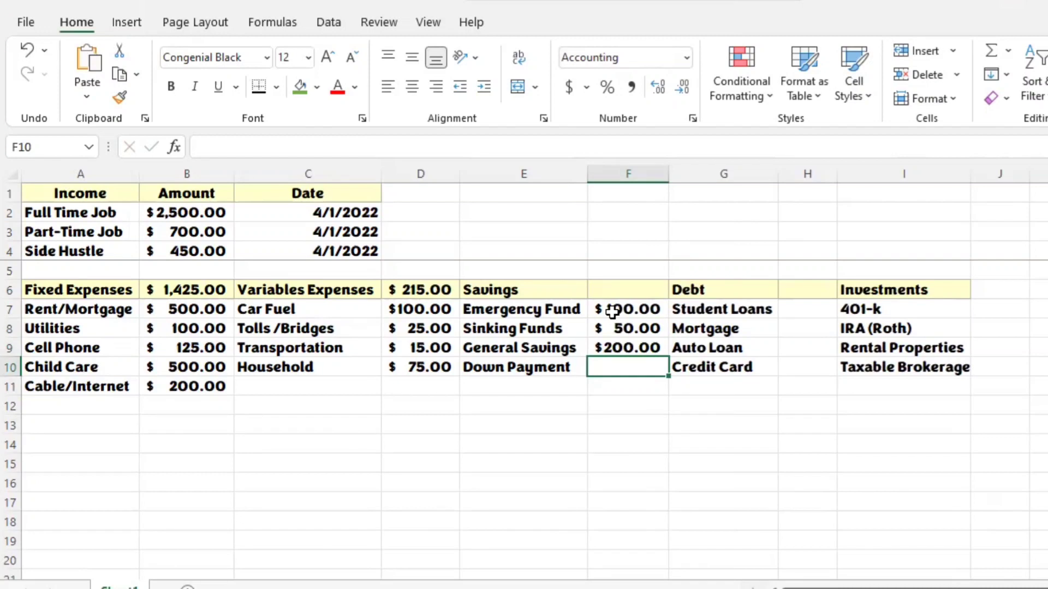
type("500")
key("Return")
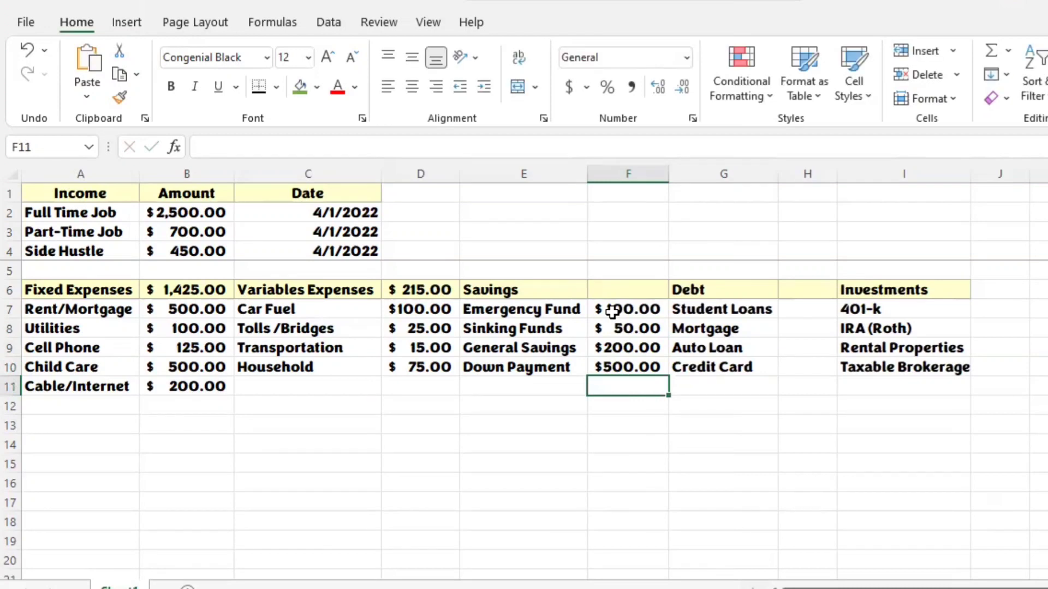
Step: Enter the Debt amounts in H7:H10: 100 for Student Loans, 25 for Mortgage, 125 for Auto Loan and 80 for Credit Card
left_click(820, 313)
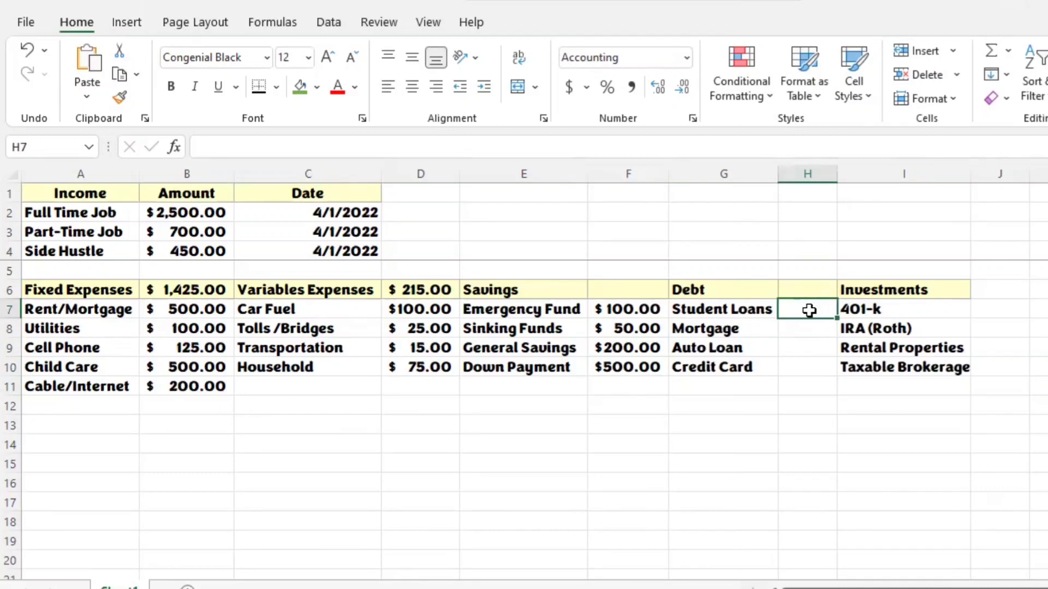
type("100")
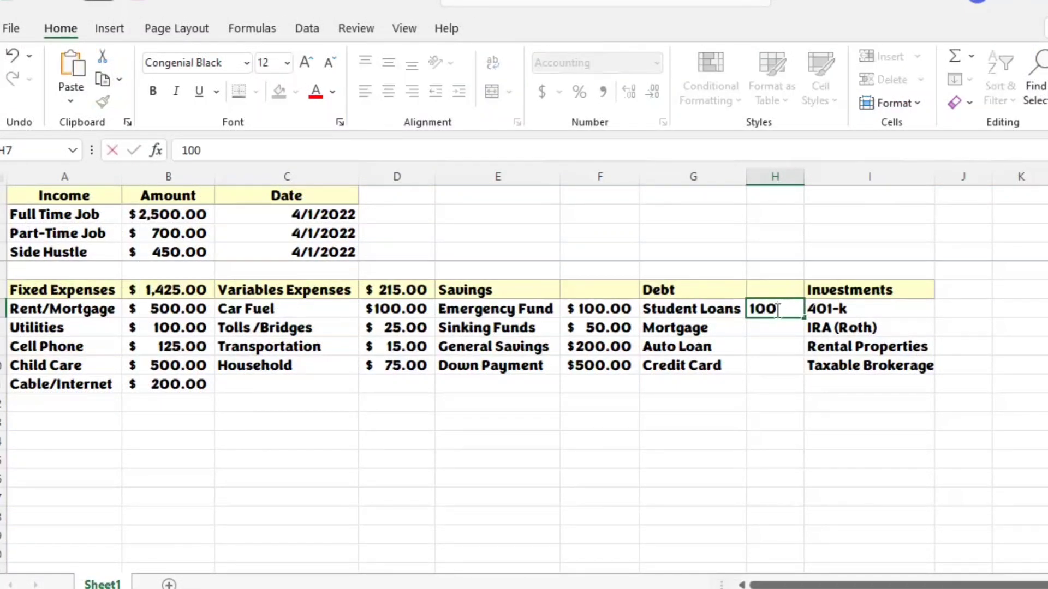
key("Return")
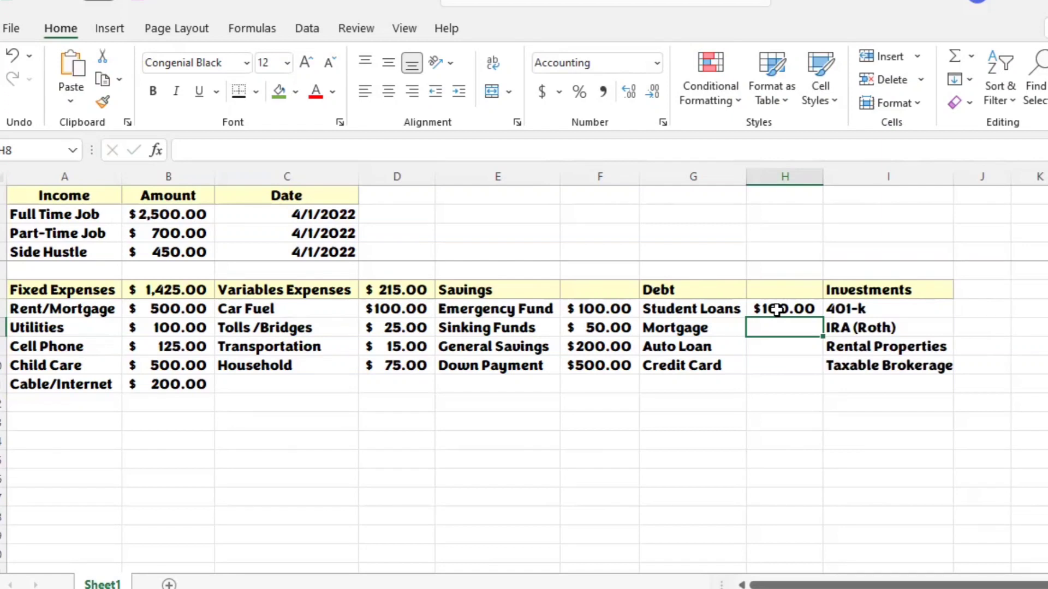
type("25")
key("Return")
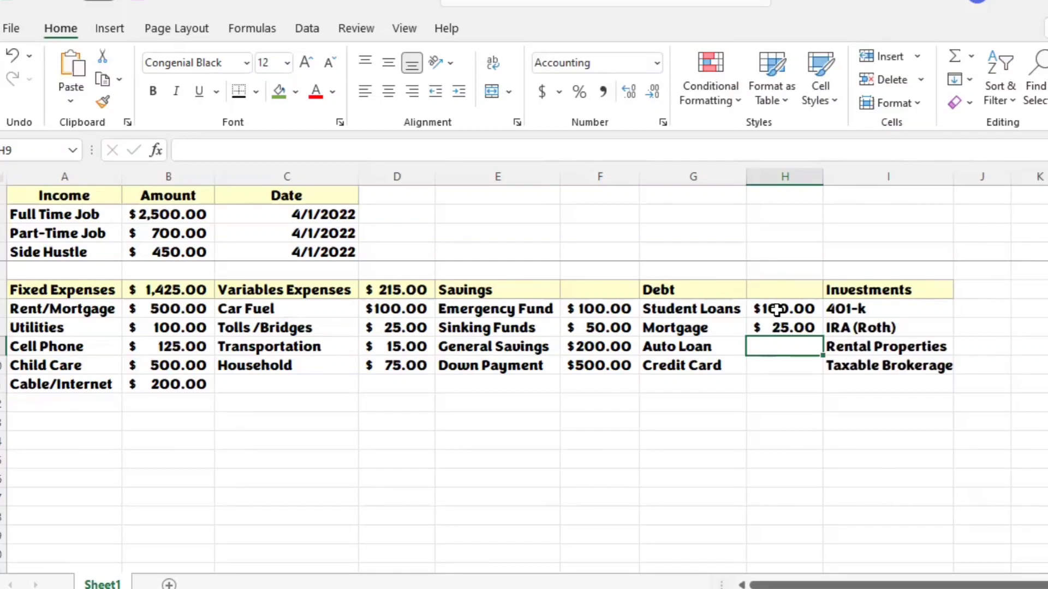
type("125")
key("Return")
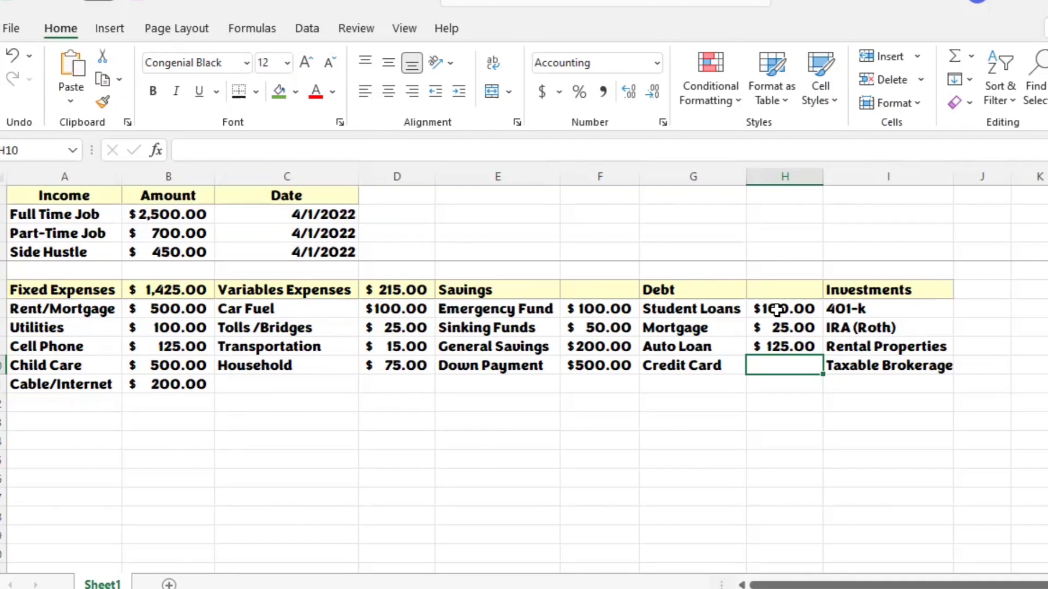
type("80")
key("Return")
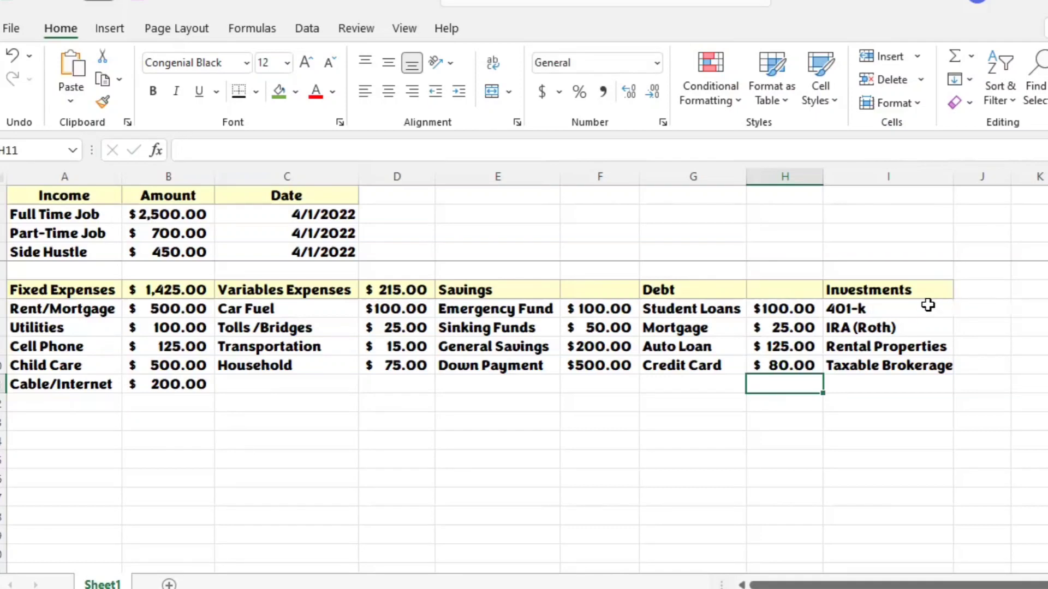
Step: Total the Debt amounts in H6 with a SUM formula over H7:H11
left_click(787, 294)
type("=")
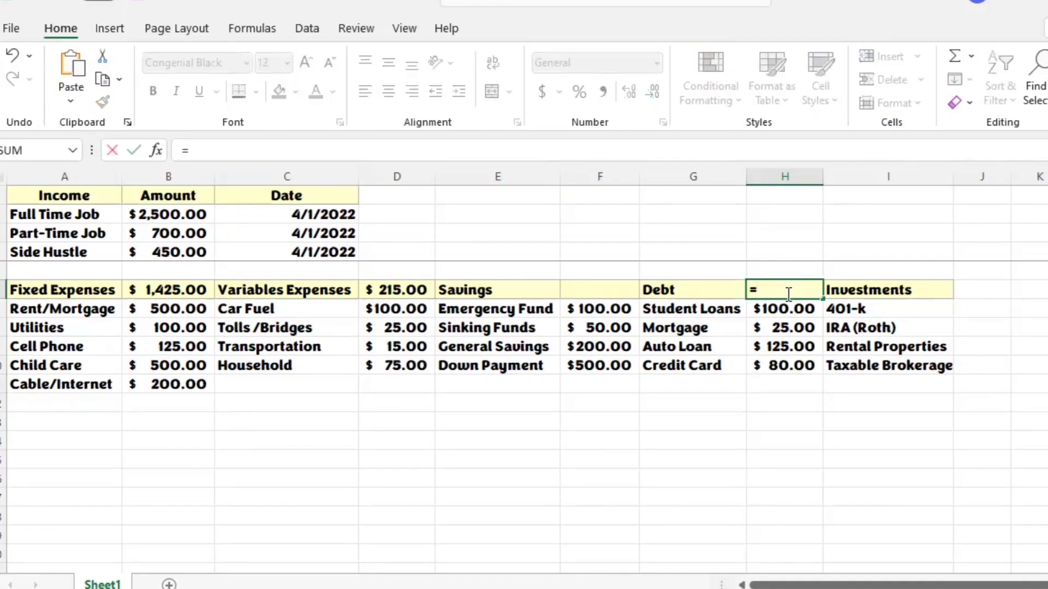
type("sum(")
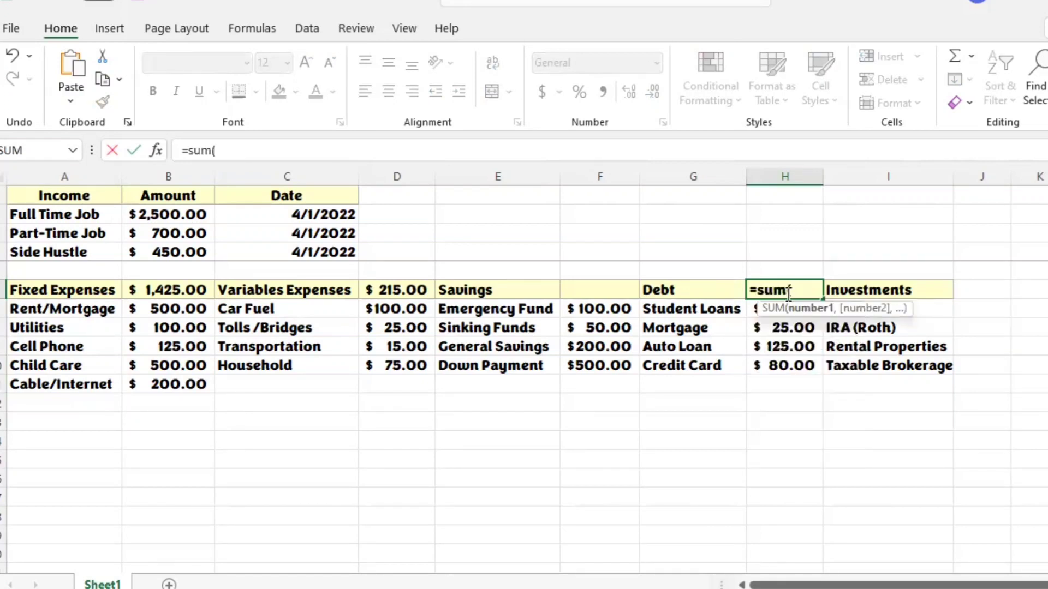
left_click(753, 310)
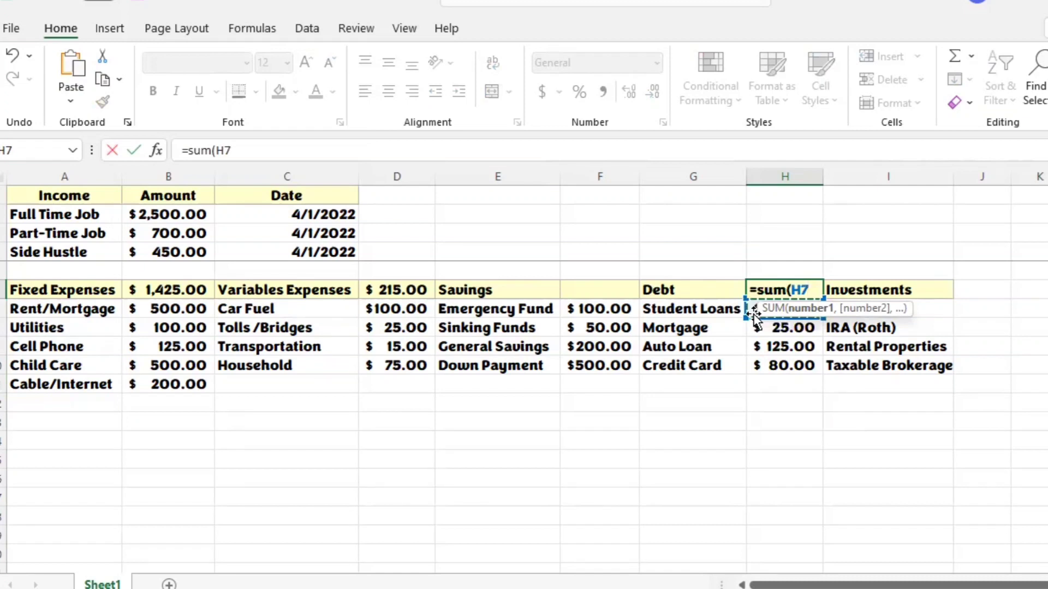
key("shift+Down")
key("shift+Down")
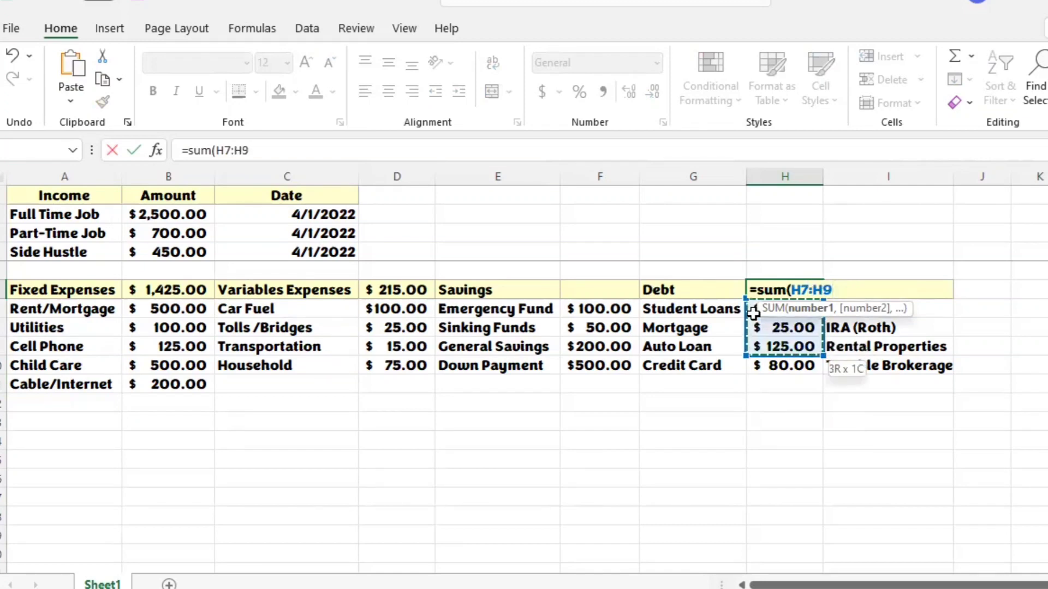
key("shift+Down")
key("shift+Down")
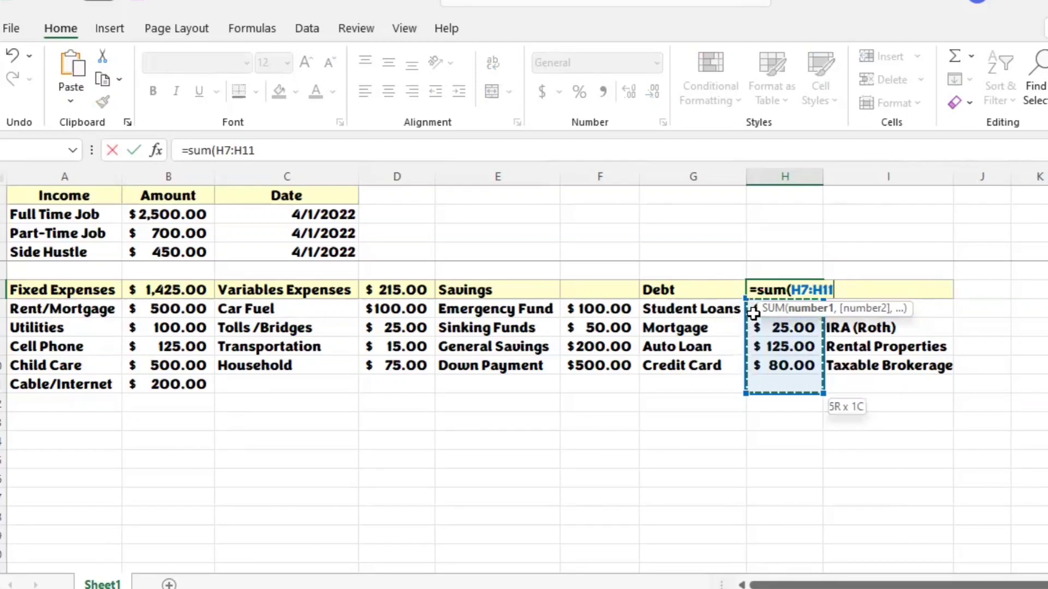
key("Return")
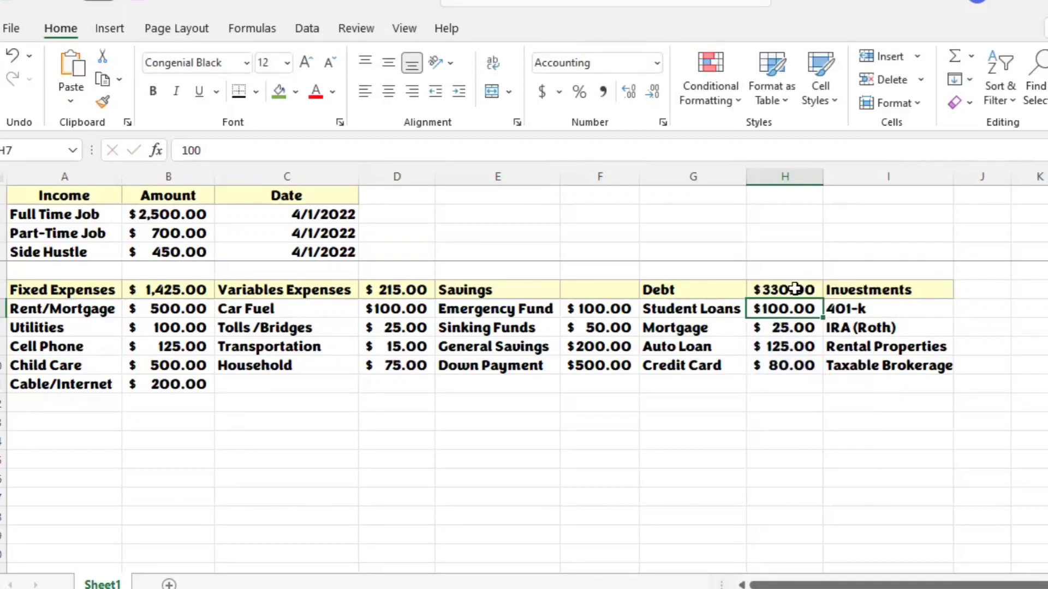
Step: Total the Savings amounts in F6 with a SUM formula over F7:F11
left_click(579, 287)
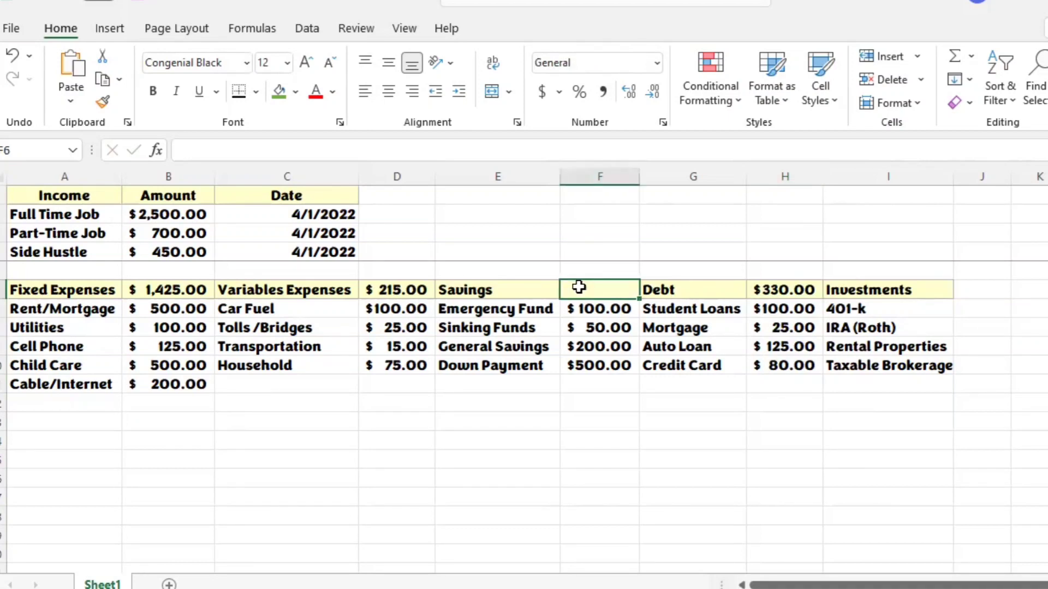
type("=")
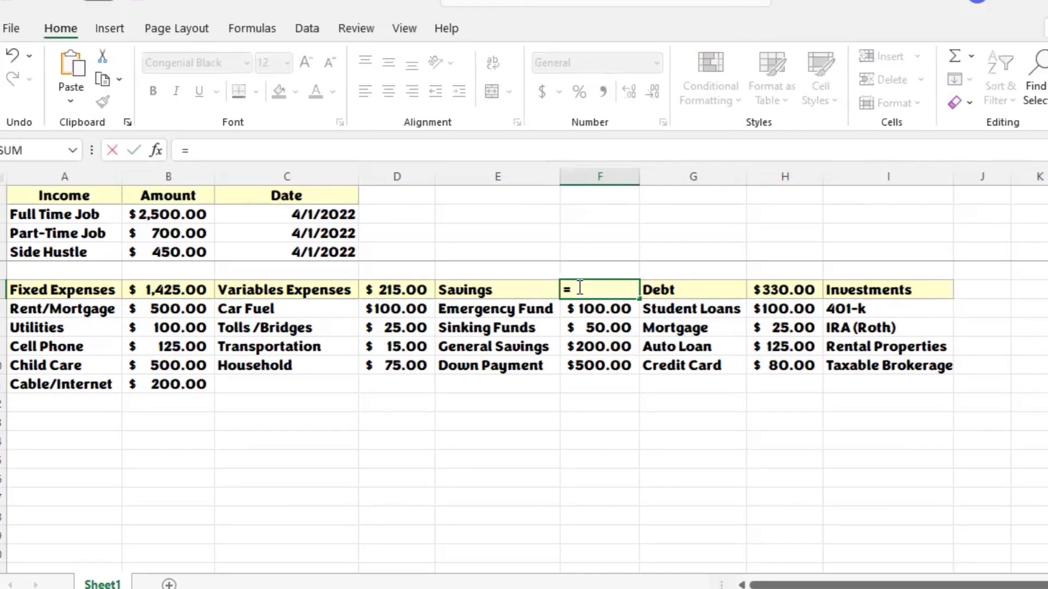
type("sum(")
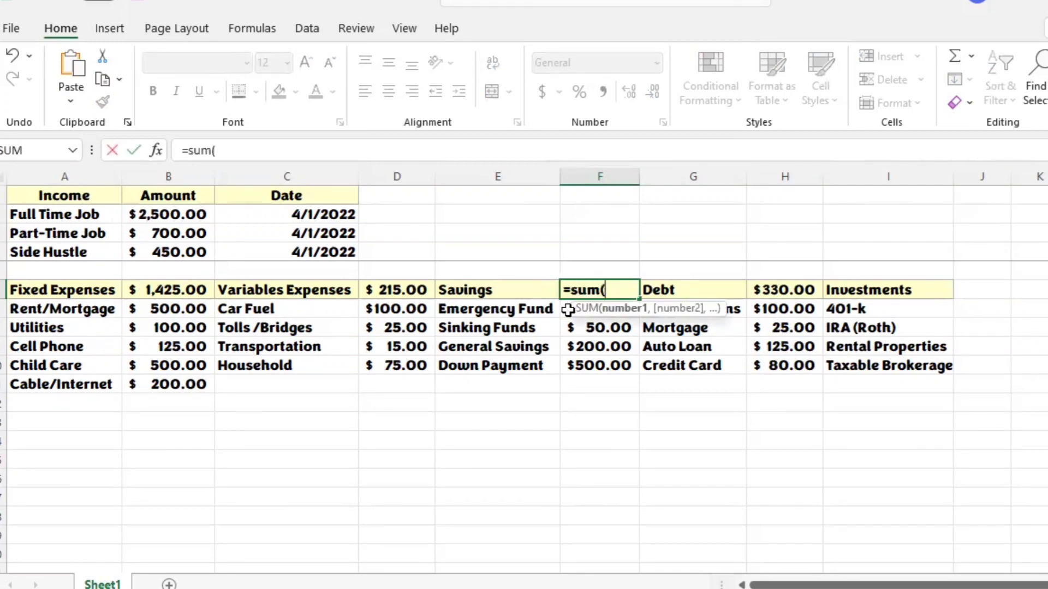
left_click(568, 309)
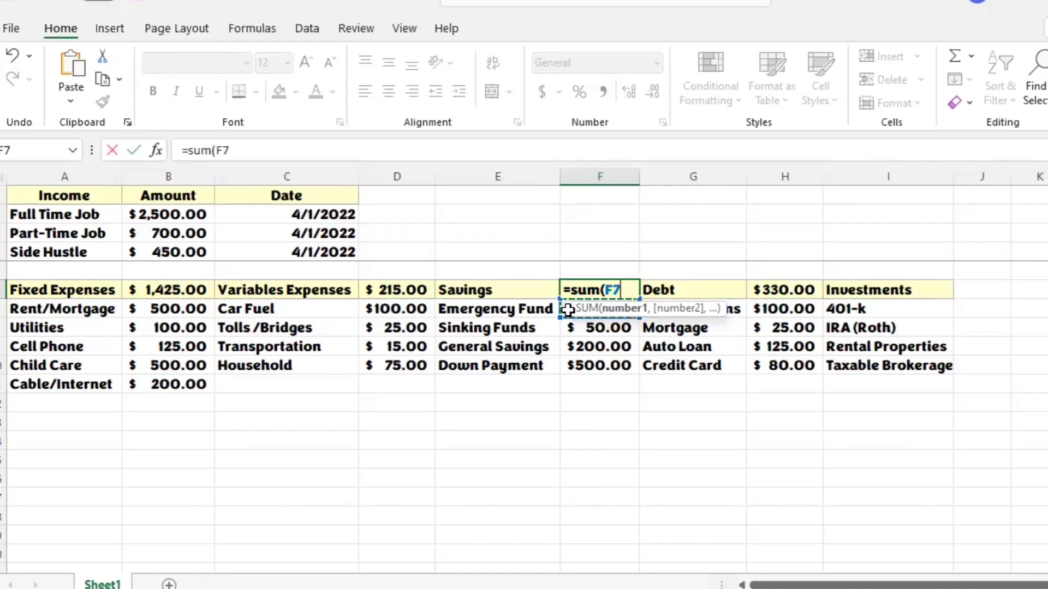
key("shift+Down")
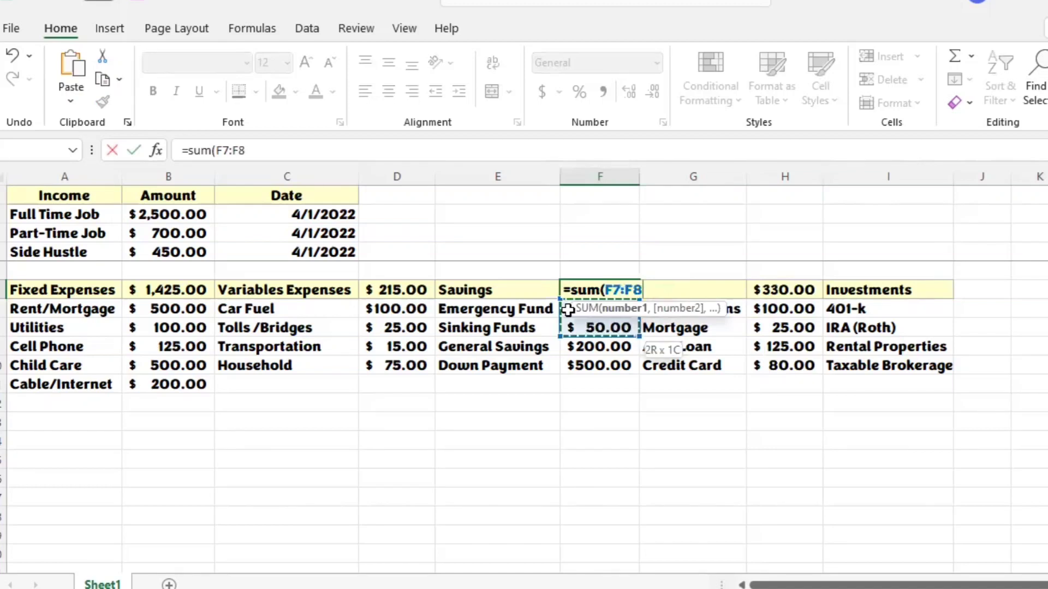
key("shift+Down")
key("shift+Down")
key("shift+Down")
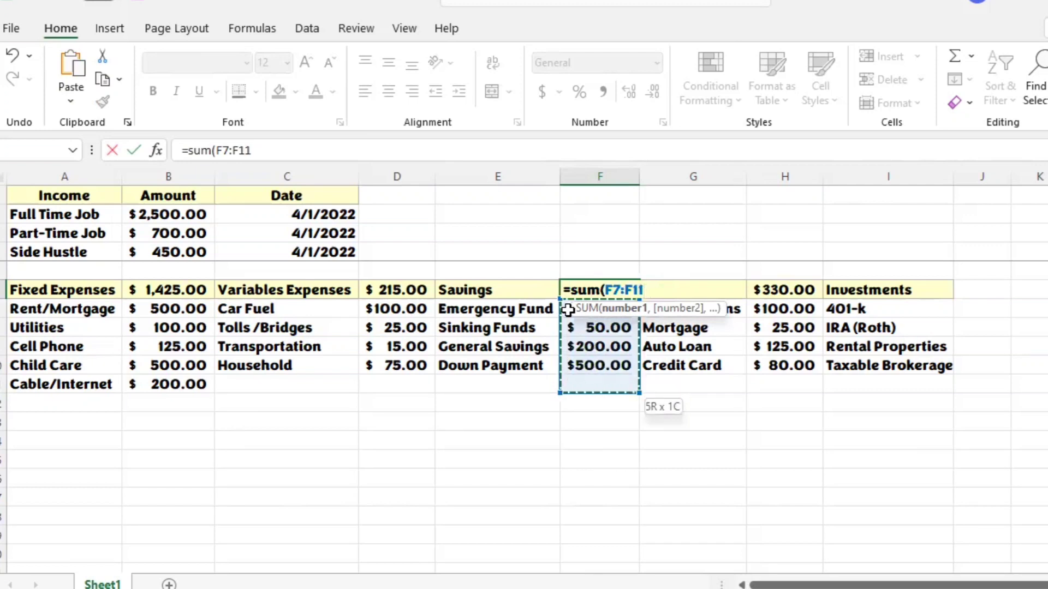
key("Return")
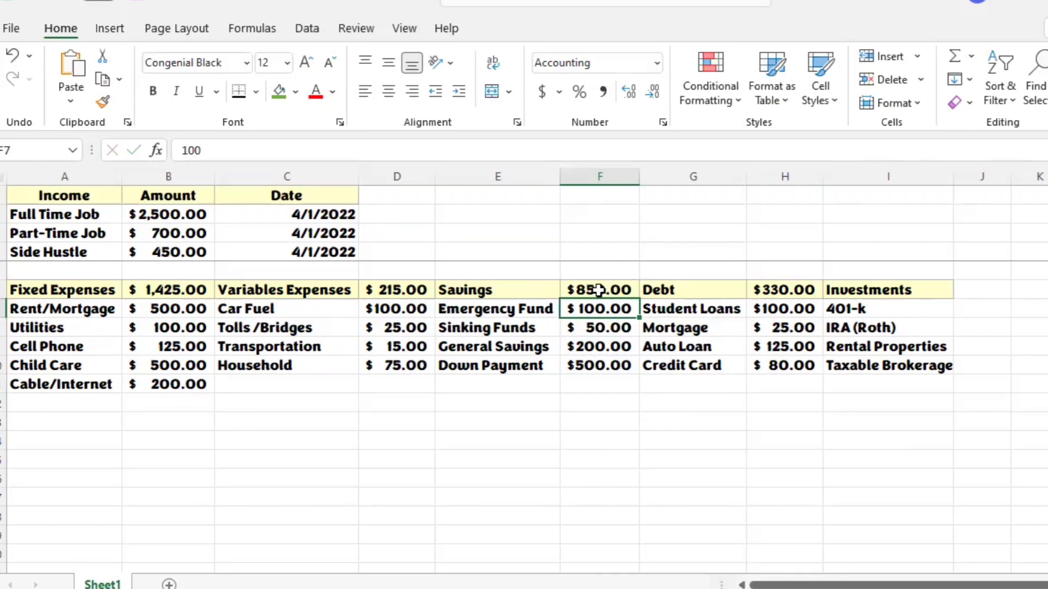
Step: Apply the Note cell style to J6, the empty cell beside the Investments heading
left_click(979, 289)
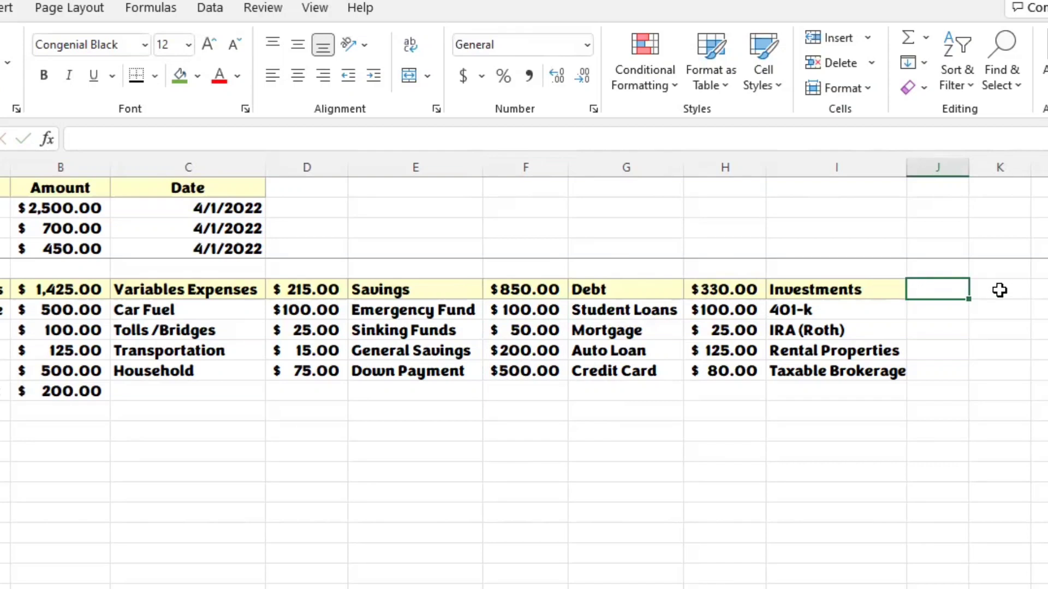
left_click(776, 90)
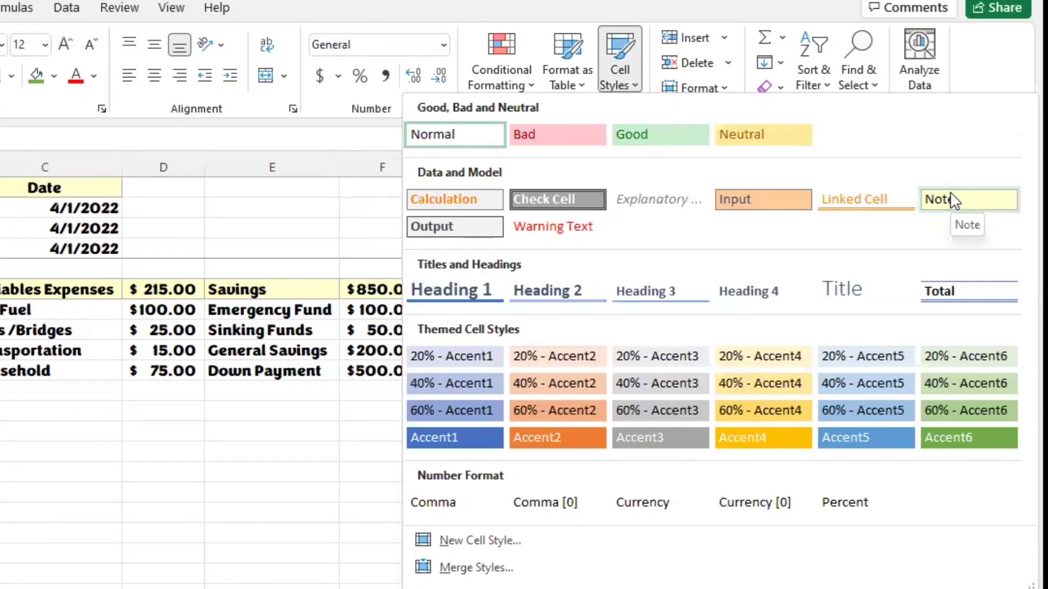
key("Escape")
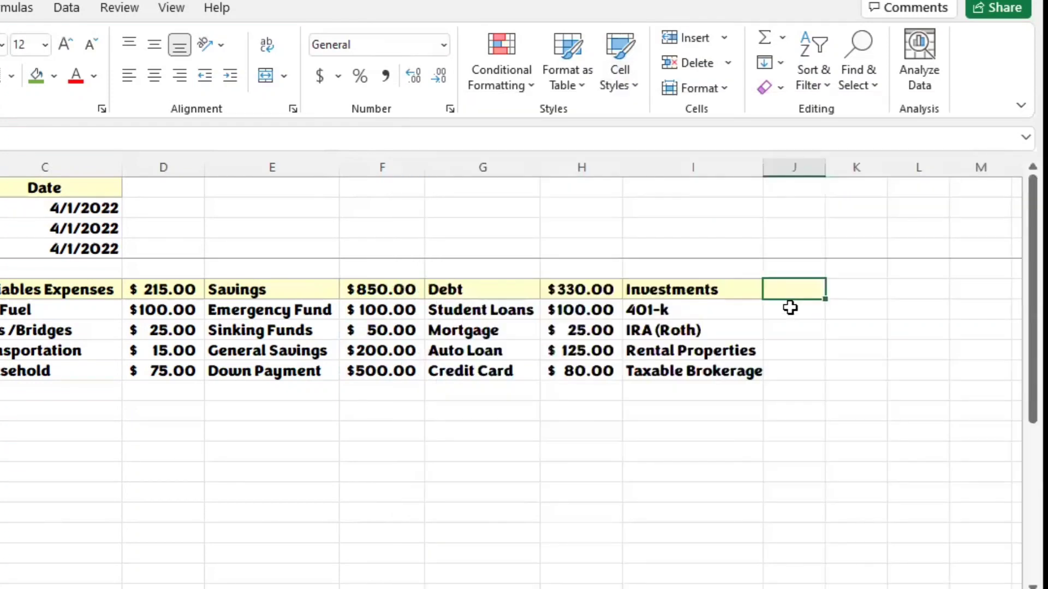
Step: Enter the Investments amounts in J7:J10: 100 for 401-k, 50 for IRA (Roth), 200 for Rental Properties and 100 for Taxable Brokerage
left_click(790, 313)
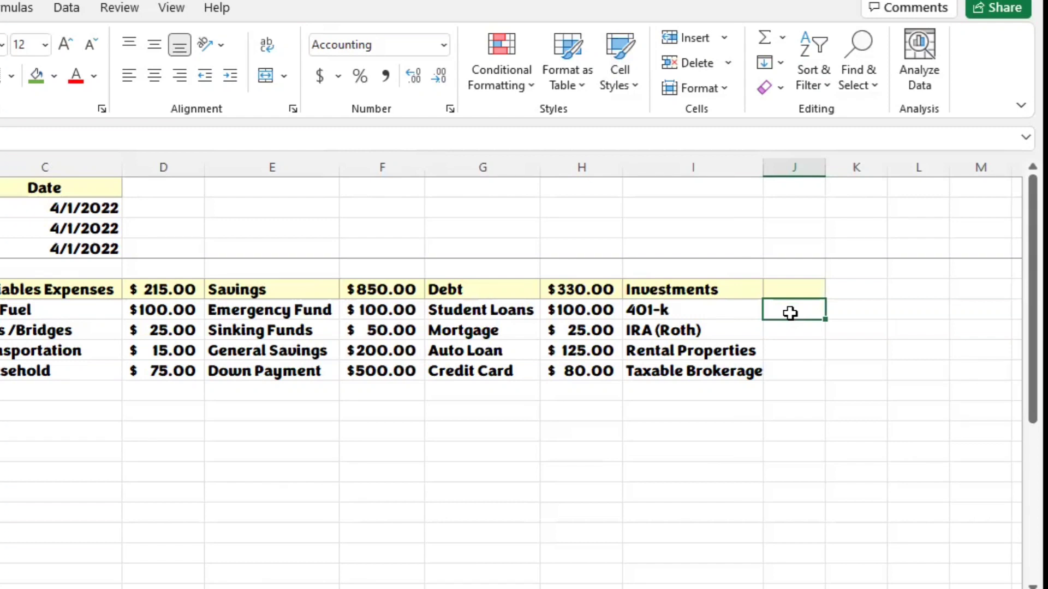
type("100")
key("Return")
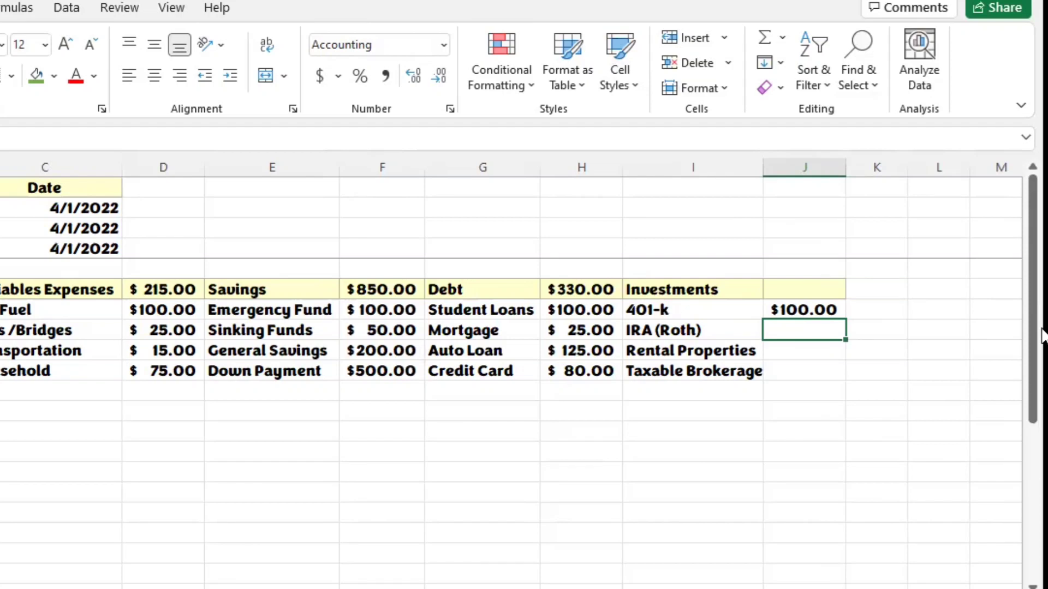
type("50")
key("Return")
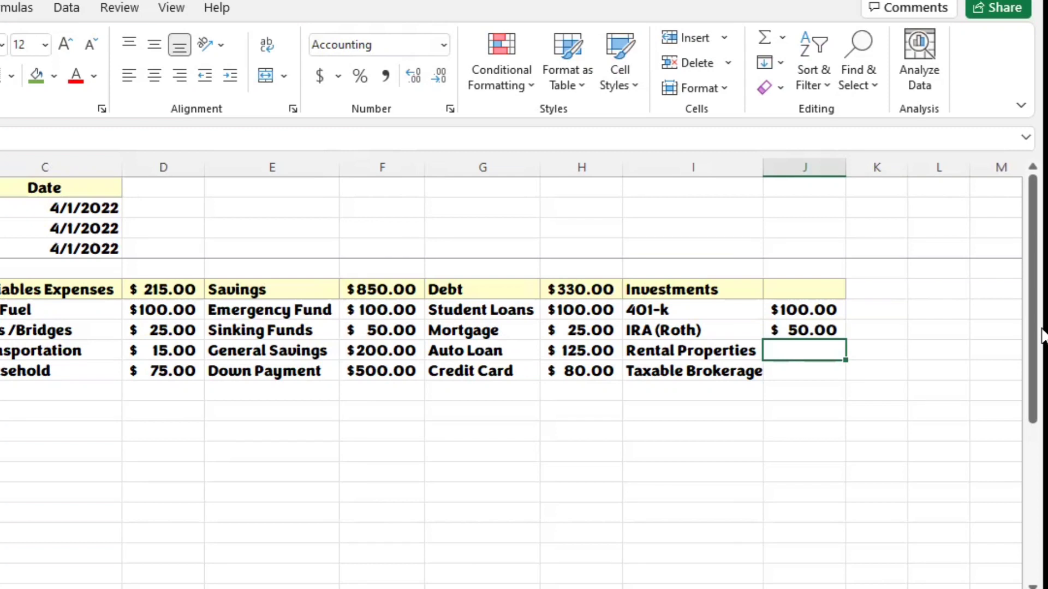
type("200")
key("Return")
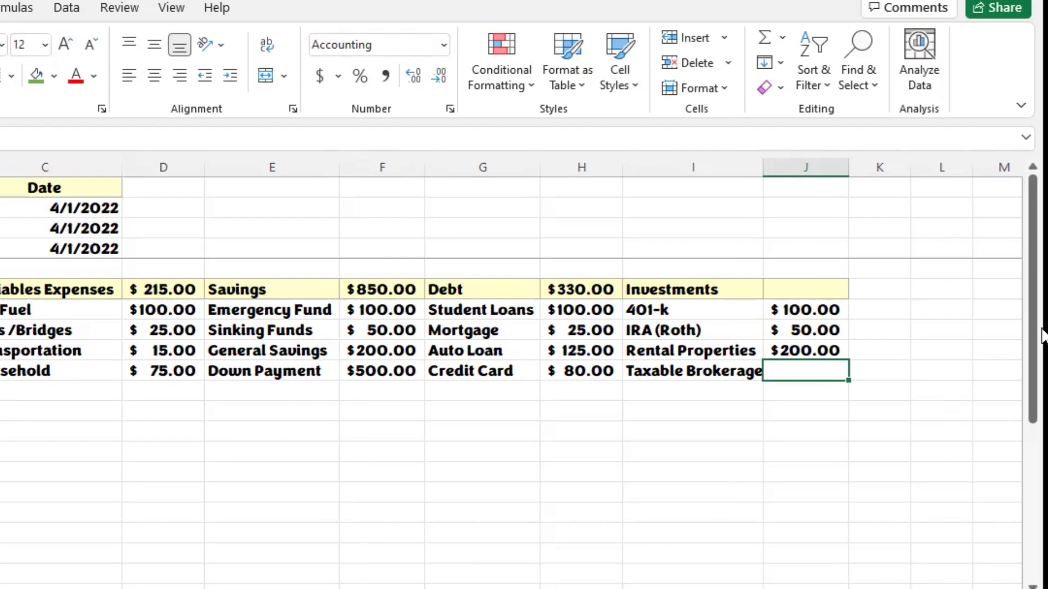
type("100")
key("Return")
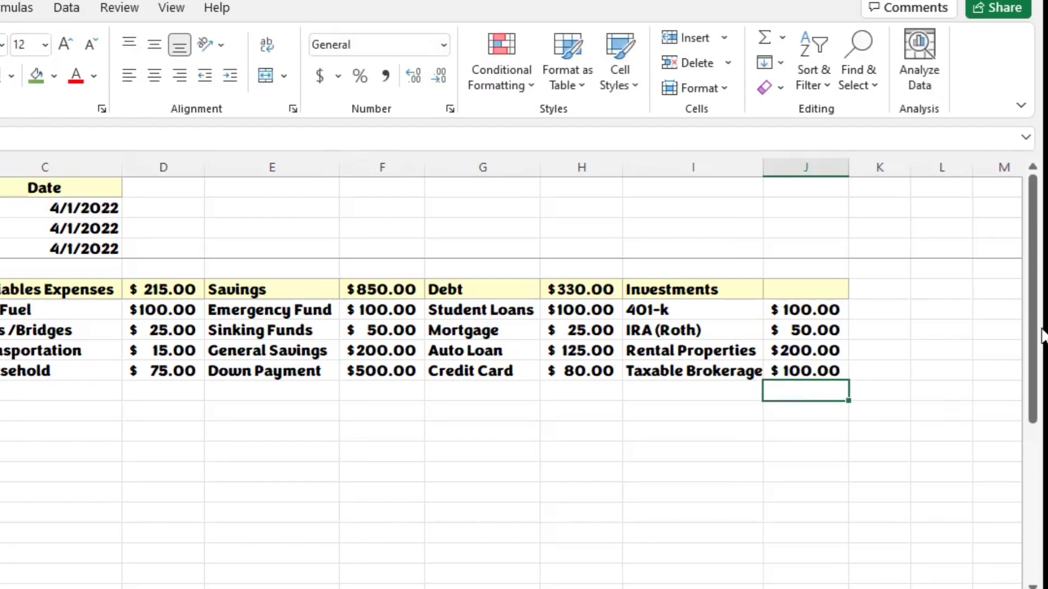
Step: Start a SUM formula in J6 for the total of the Investments amounts
left_click(818, 289)
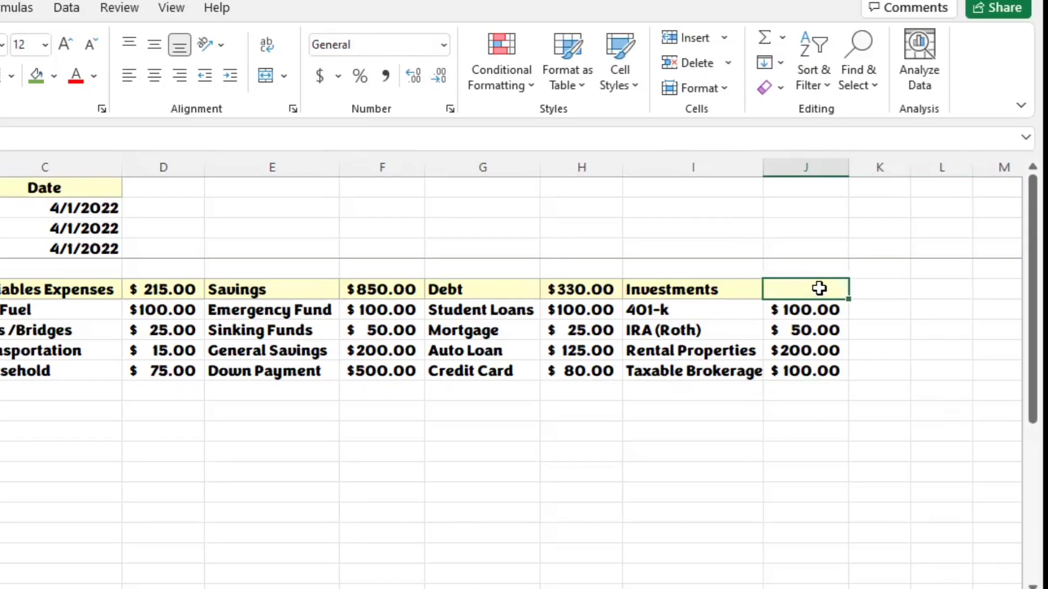
type("=sum")
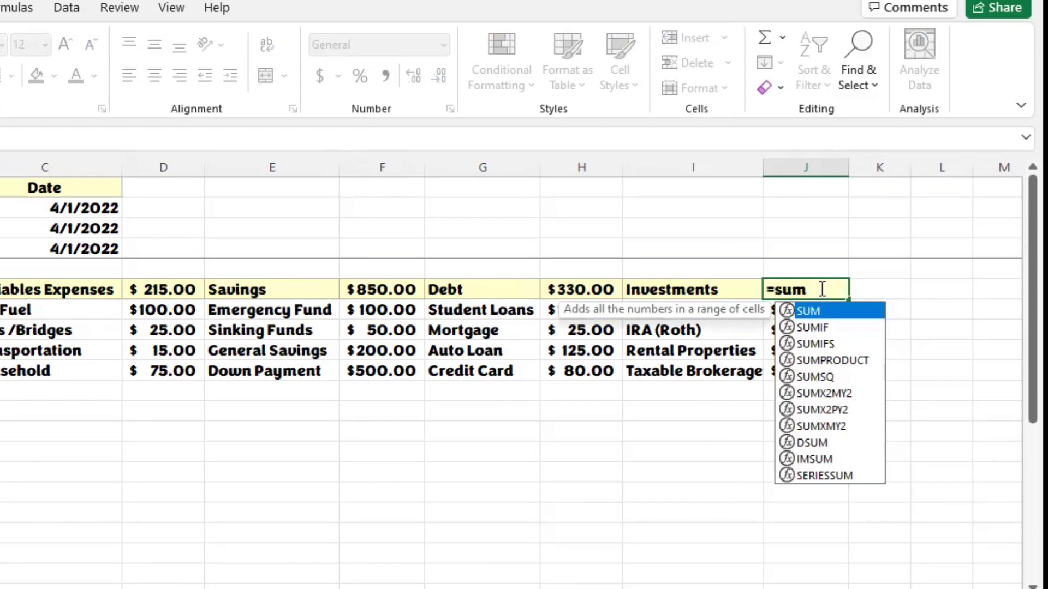
type("(")
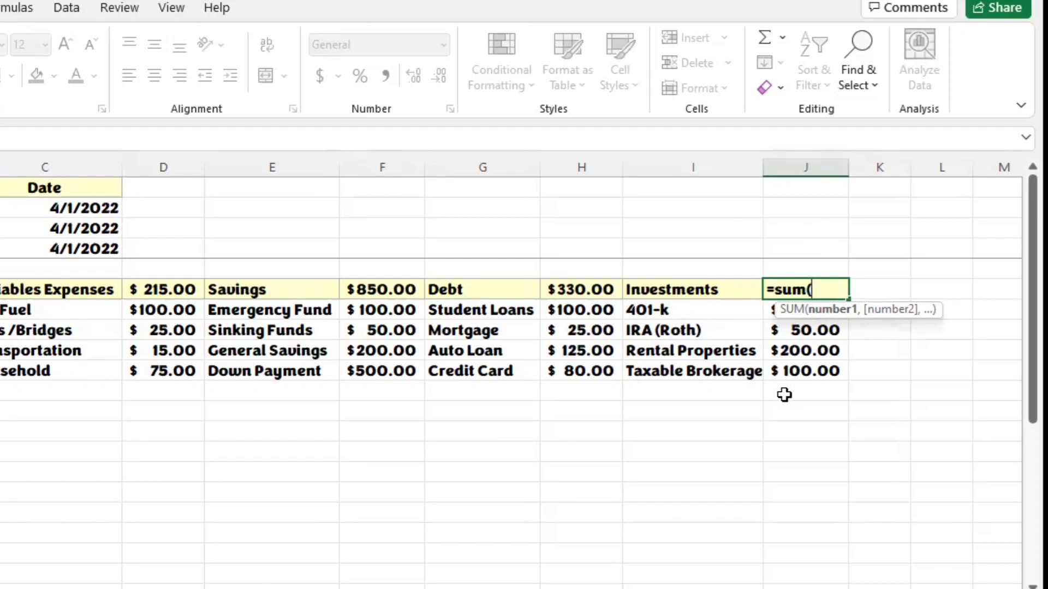
Step: Try listing J7, J8, J9 and J10 as separate arguments of the SUM formula in J6
type("J7")
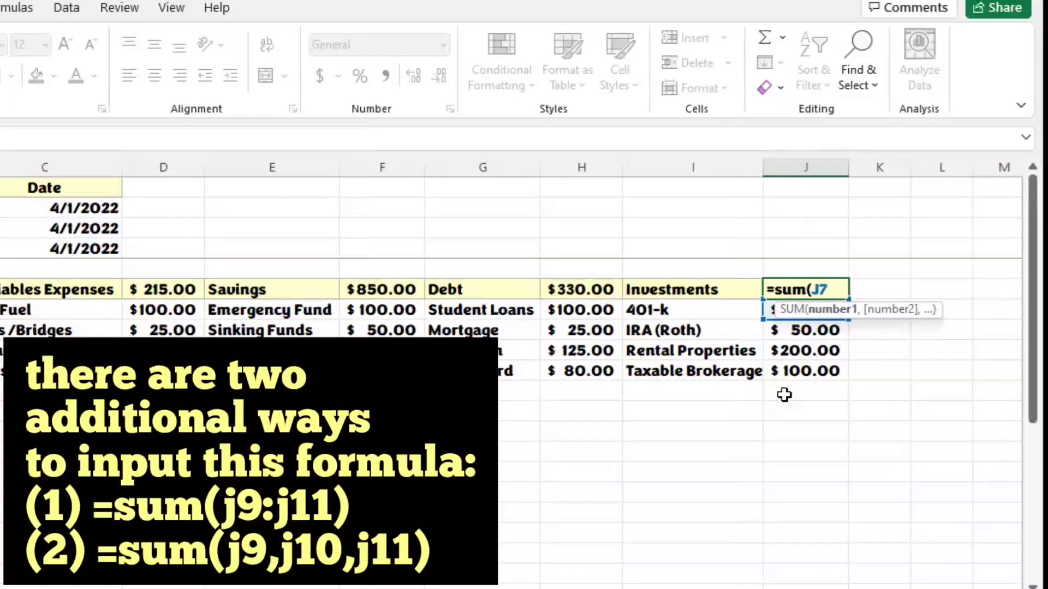
type(",")
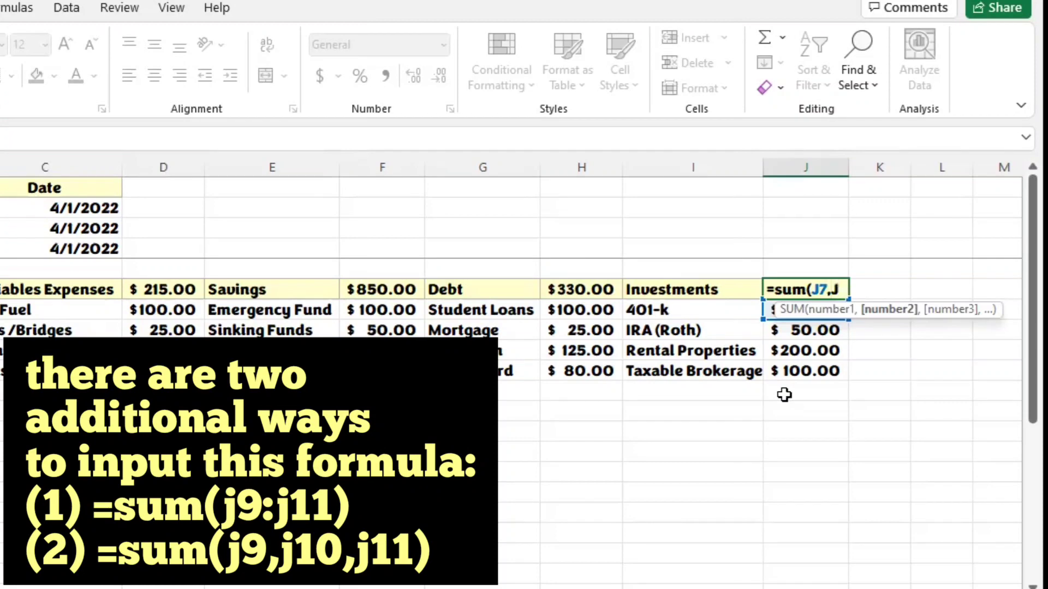
type("J8")
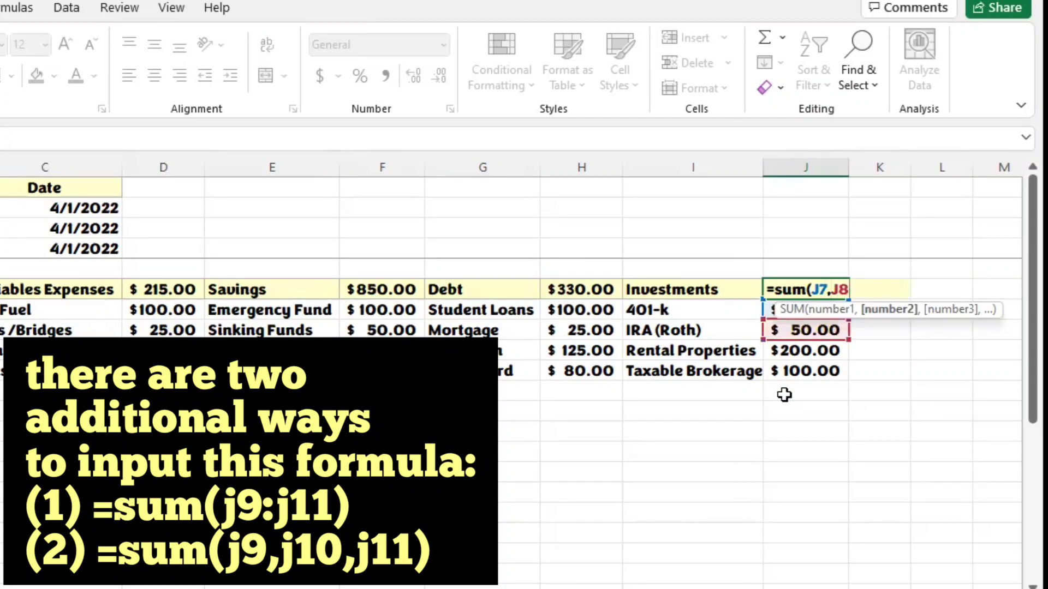
type(",")
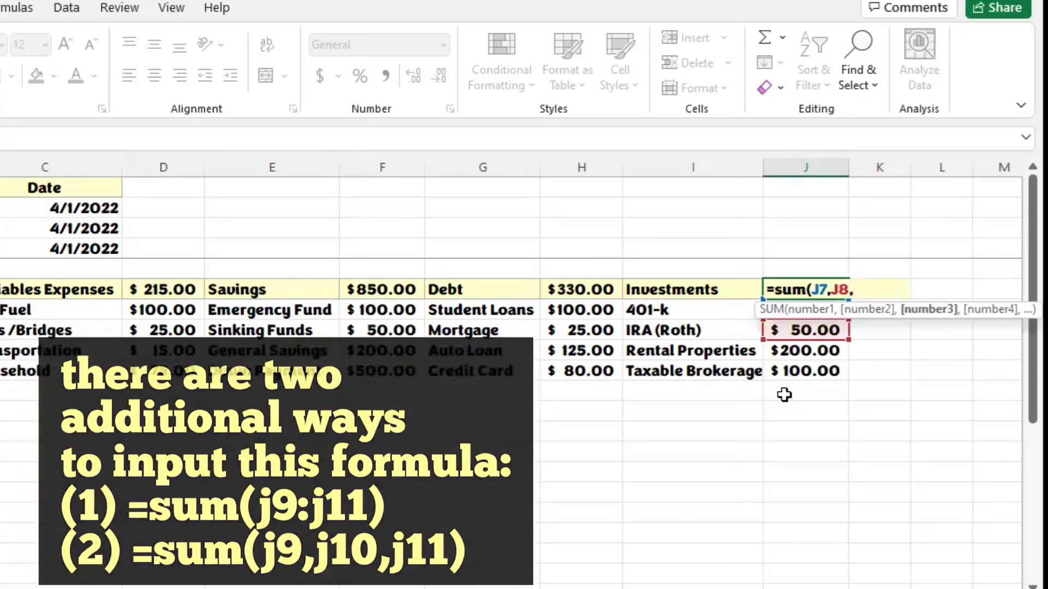
type("J9")
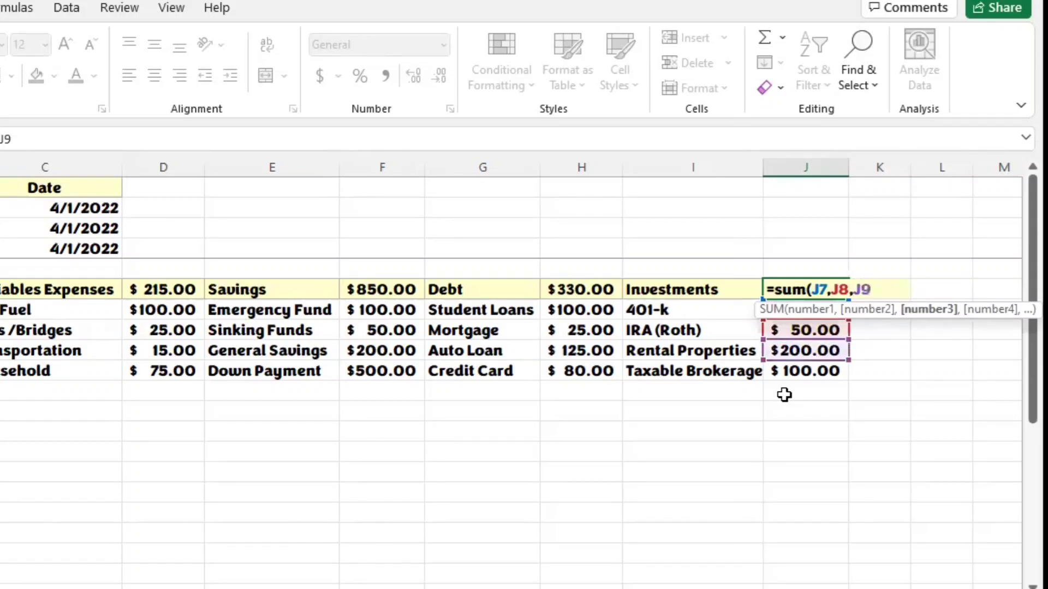
type(",")
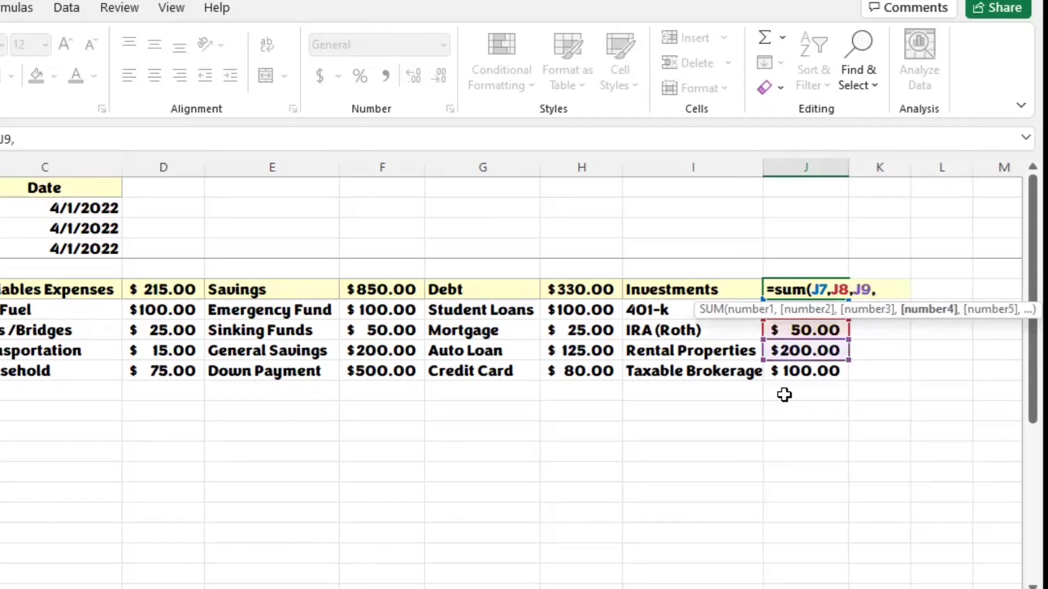
type("J10")
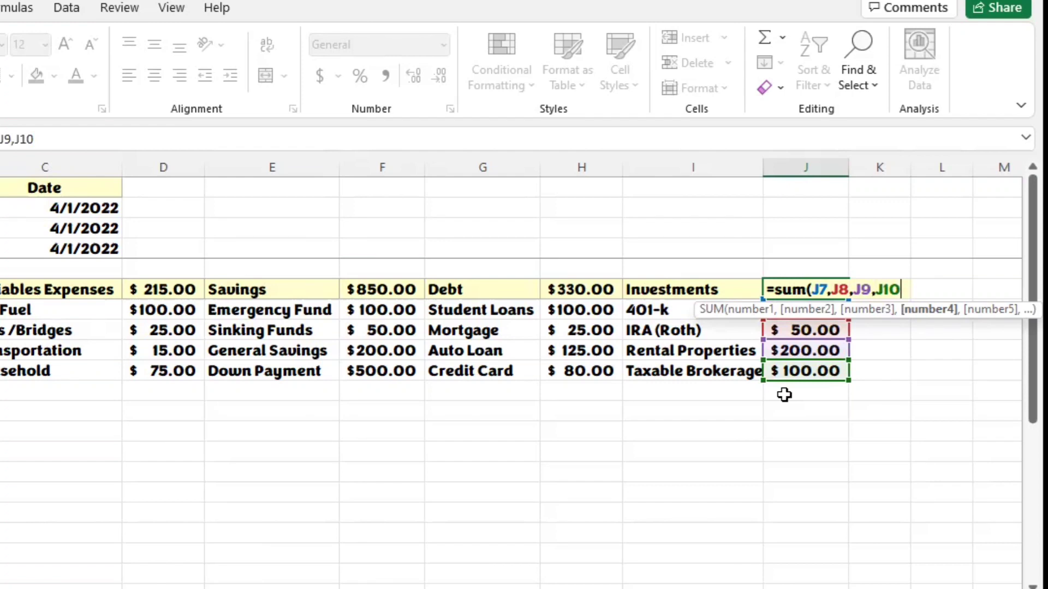
key("BackSpace")
key("BackSpace")
key("BackSpace")
key("BackSpace")
key("BackSpace")
key("BackSpace")
key("BackSpace")
key("BackSpace")
key("BackSpace")
key("BackSpace")
key("BackSpace")
key("BackSpace")
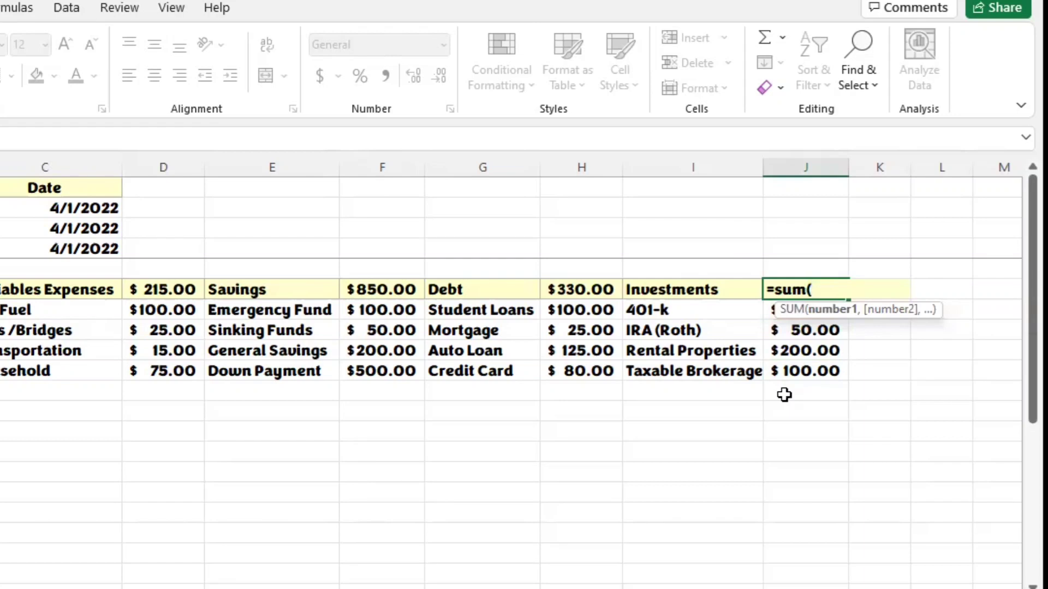
Step: Total the Investments amounts in J6 with the SUM formula over the range J7:J12
left_click(766, 329)
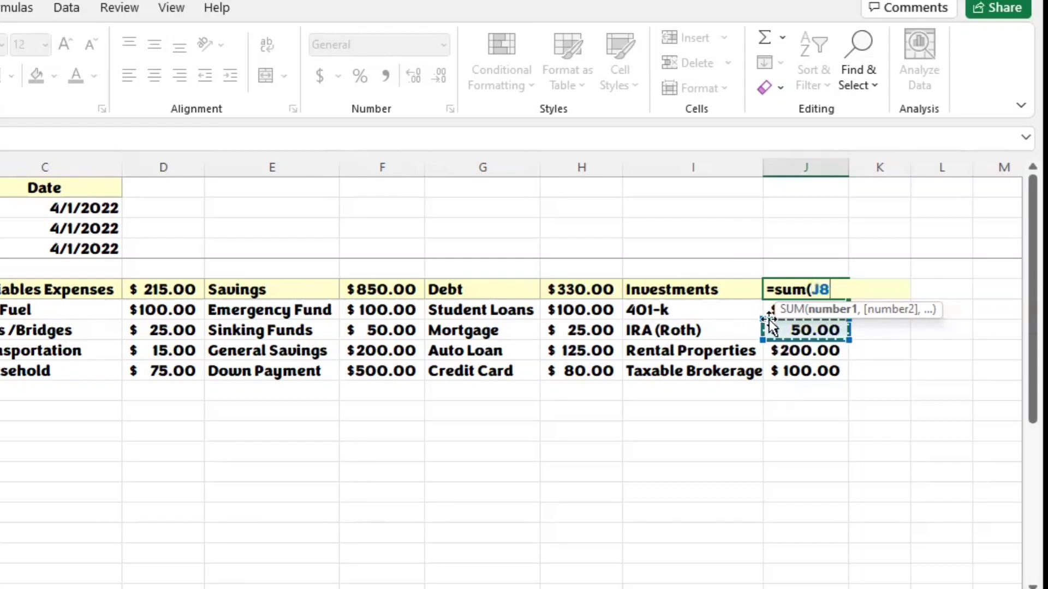
left_click(770, 307)
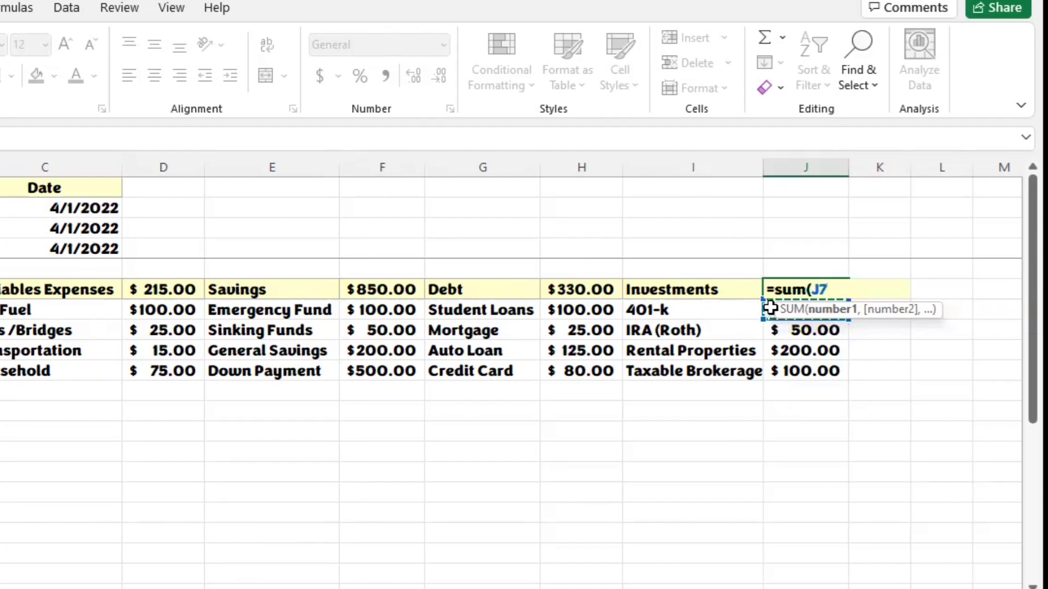
key("shift+Down")
key("shift+Down")
key("shift+Down")
key("shift+Down")
key("shift+Down")
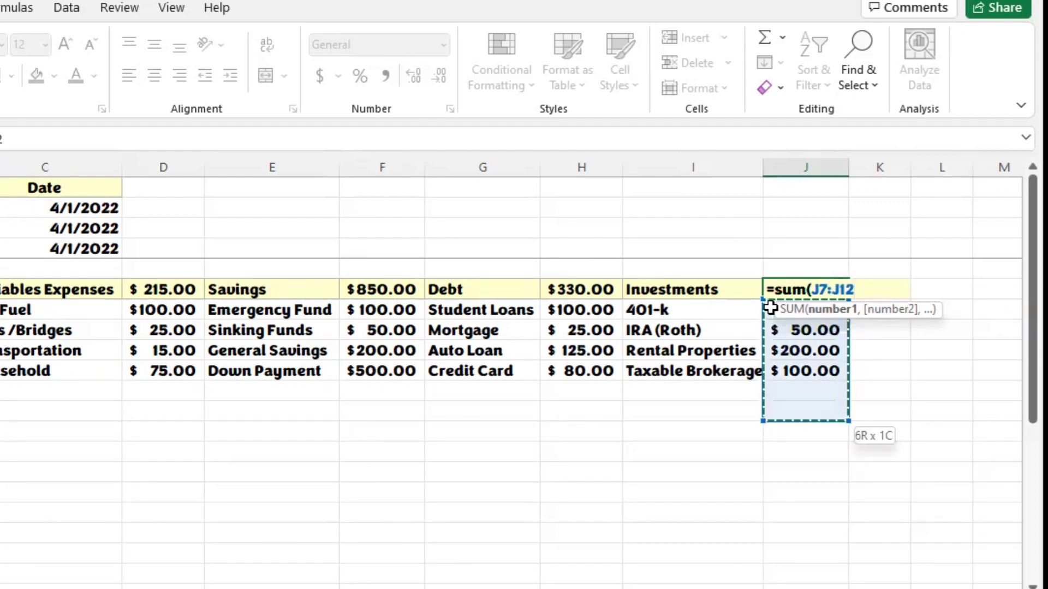
key("Return")
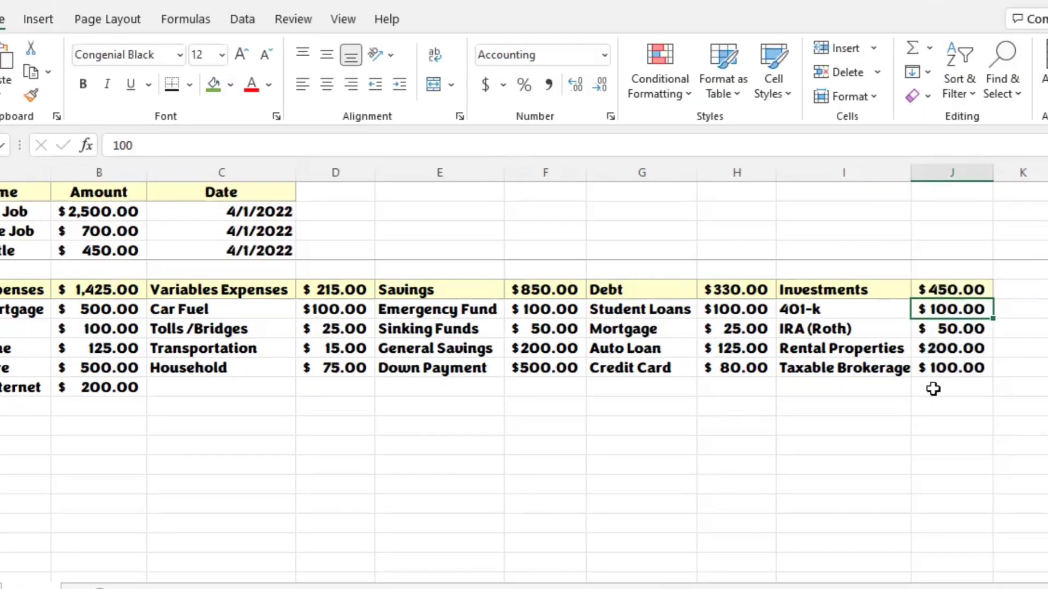
Step: Add a Miscellaneous entry in I14, a few rows below the Investments list, with an amount of 45 in J14
left_click(869, 446)
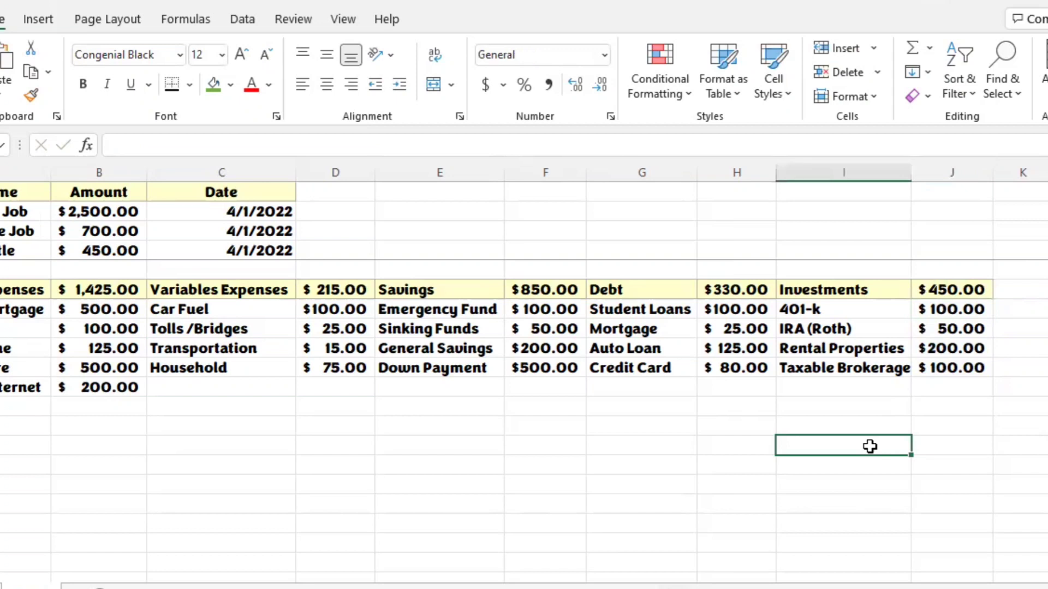
type("Miscellna")
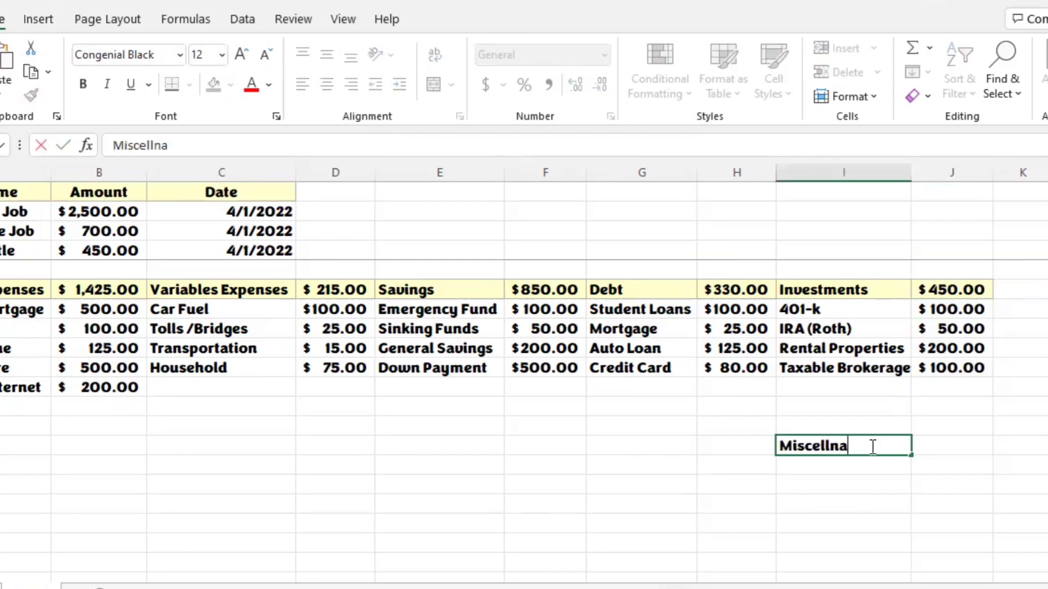
key("BackSpace")
key("BackSpace")
type("aneous")
key("Tab")
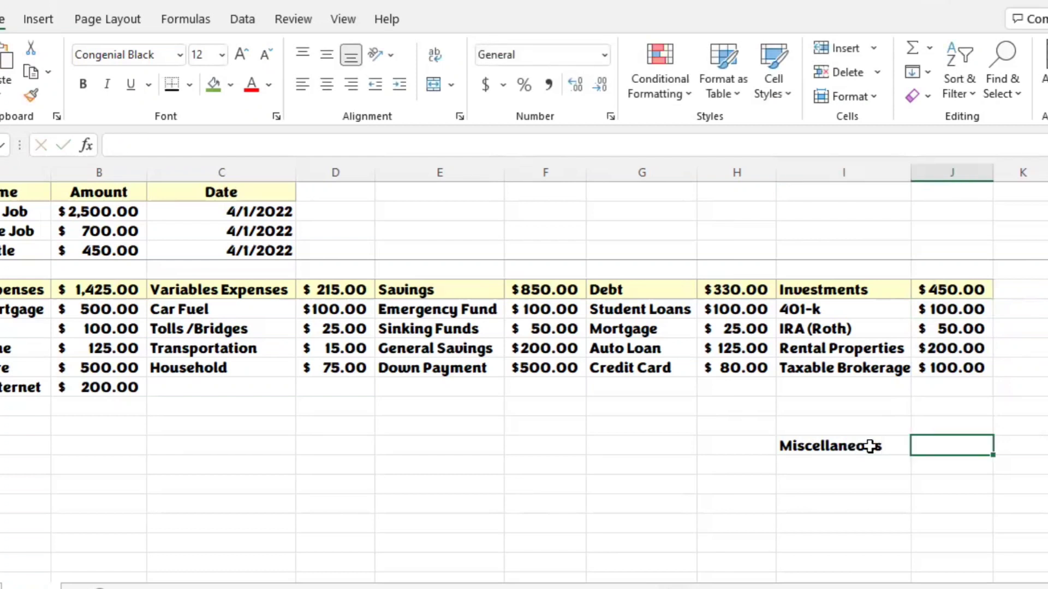
type("45")
key("Return")
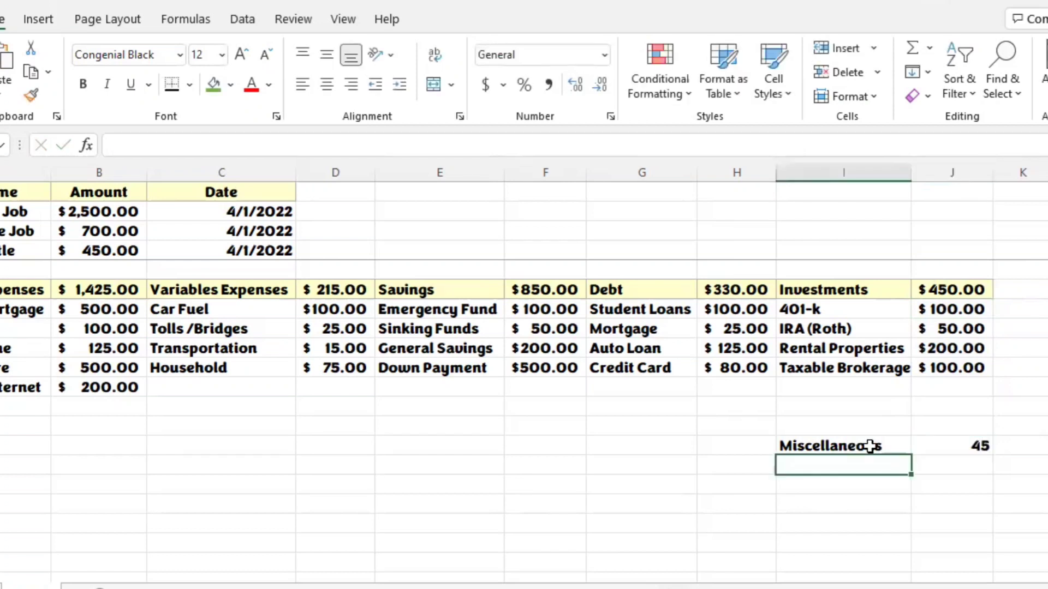
Step: Format the Miscellaneous amount in J14 as Accounting and check which range the Investments total formula in J6 covers
left_click(970, 446)
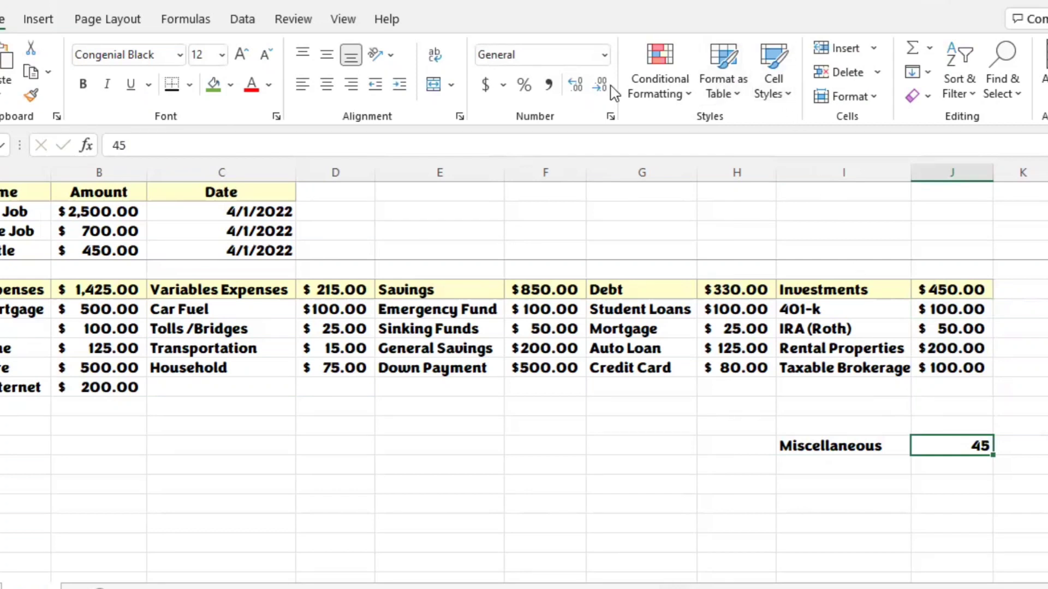
left_click(605, 62)
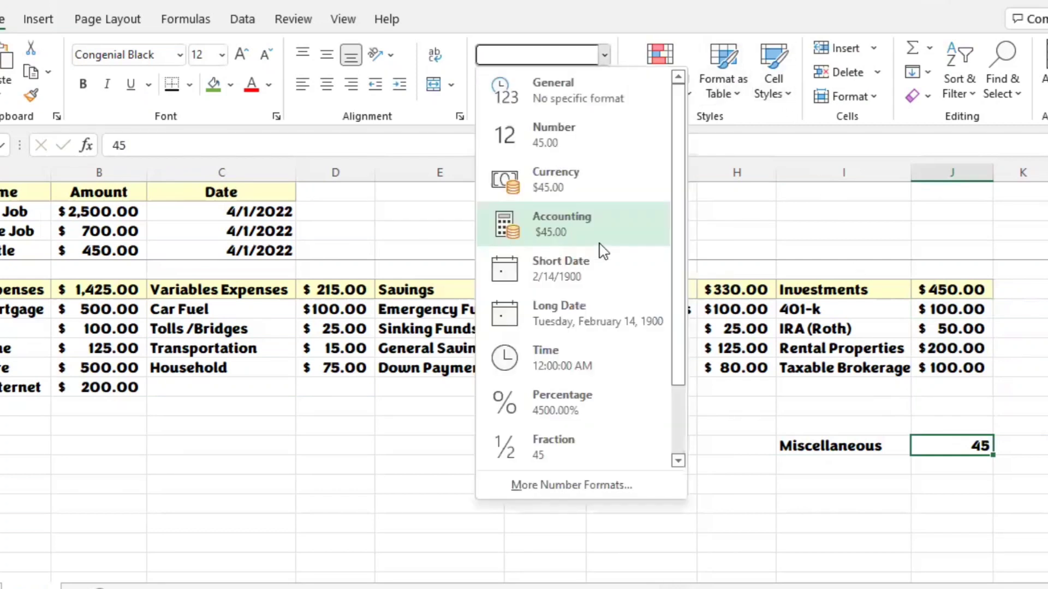
right_click(602, 250)
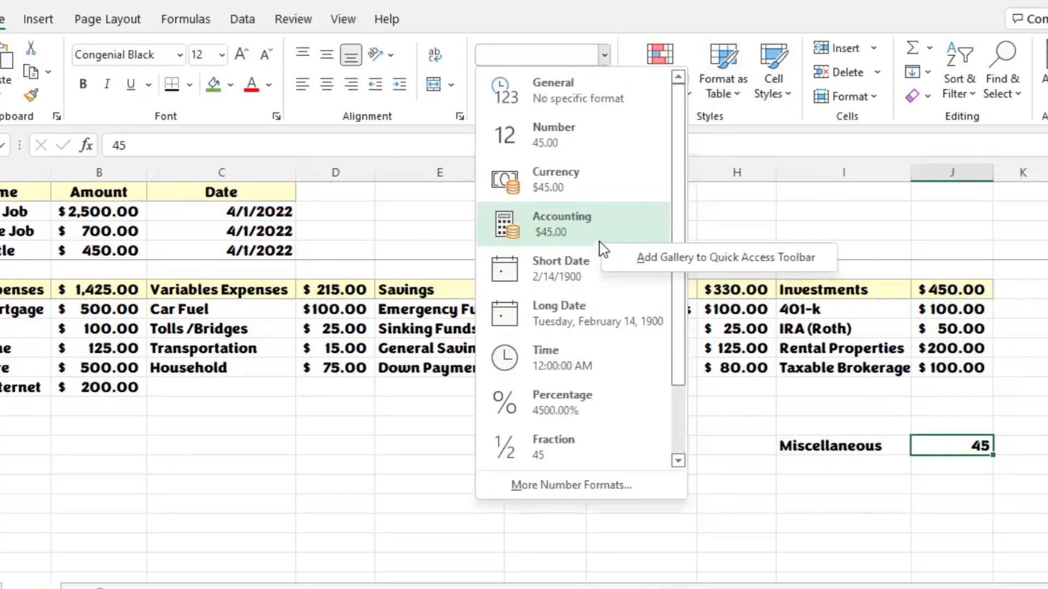
key("Escape")
left_click(582, 225)
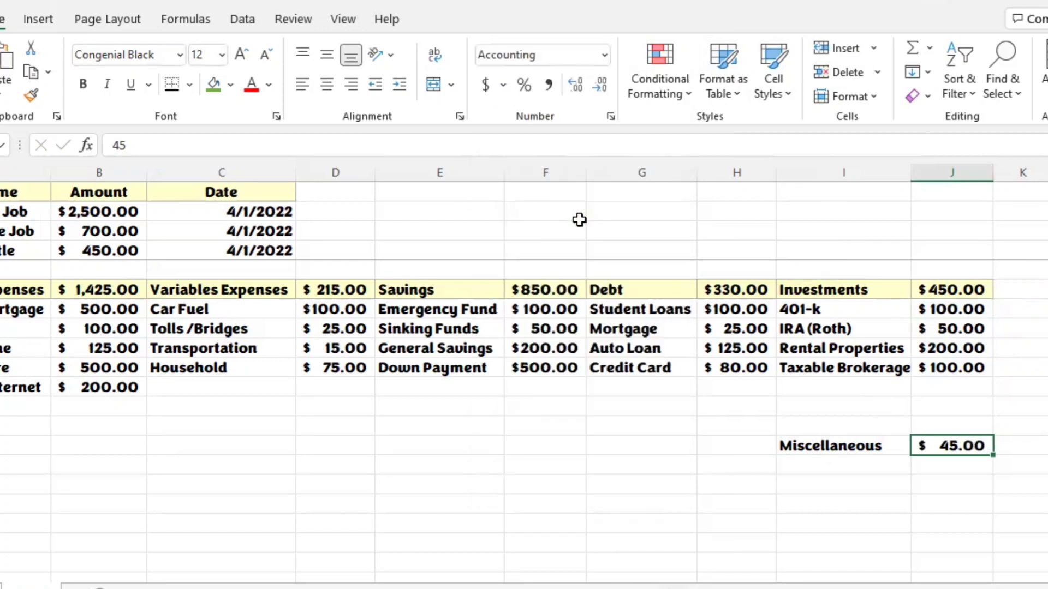
left_click(995, 409)
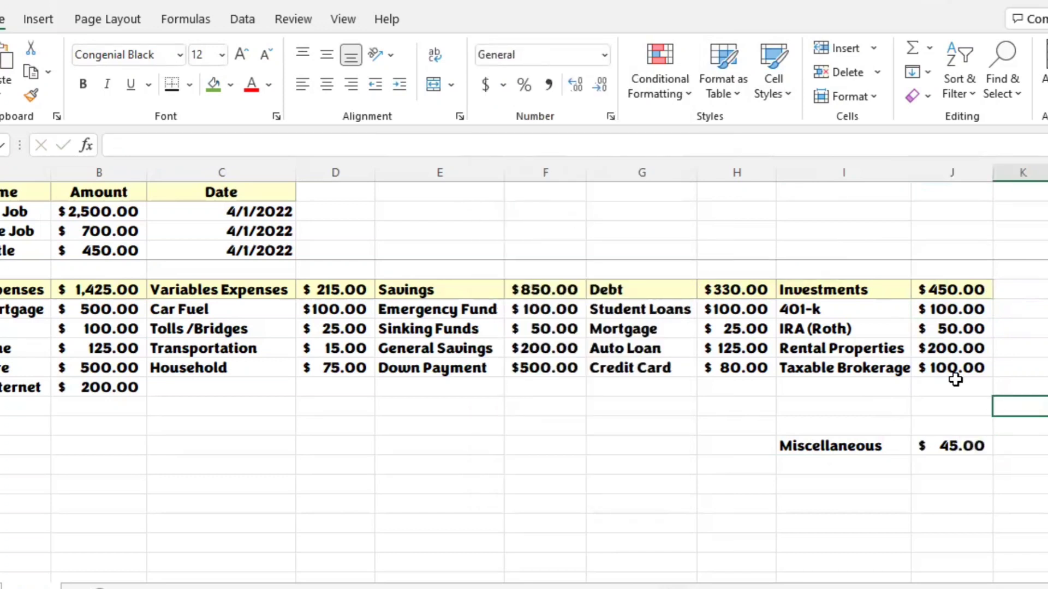
left_click(919, 289)
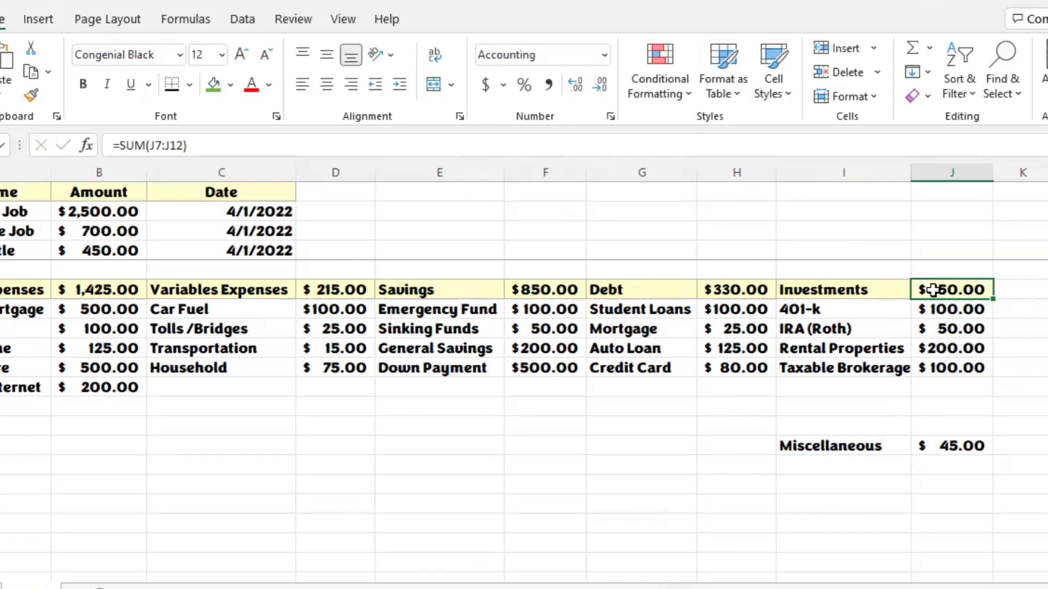
left_click(923, 447)
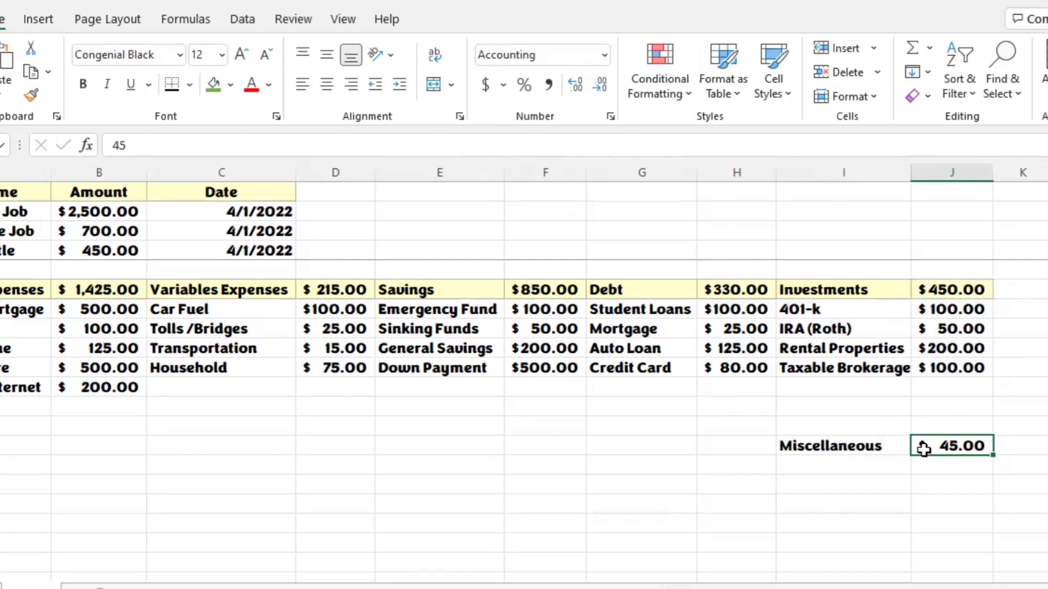
Step: Add Robinhood with 50 and M1 Finance with 75 in rows 11 and 12, directly below Taxable Brokerage
left_click(883, 384)
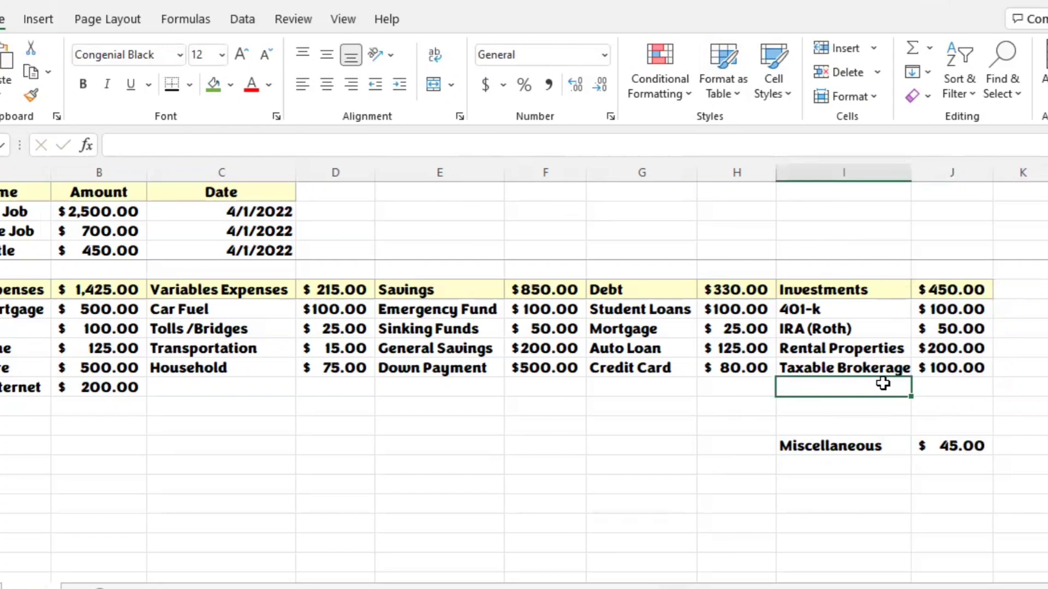
type("Robinhoo")
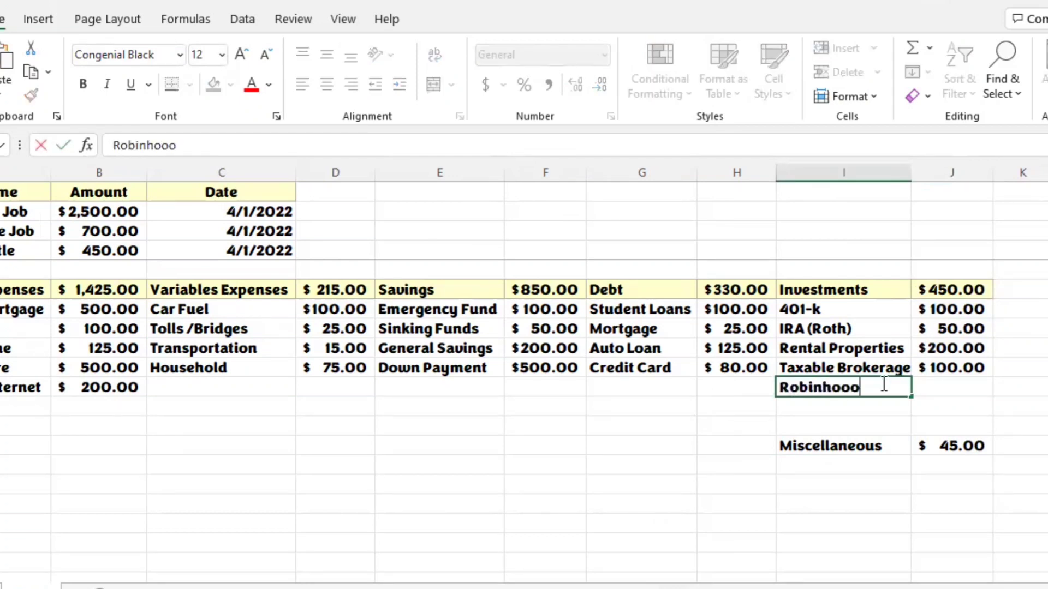
type("d")
key("Tab")
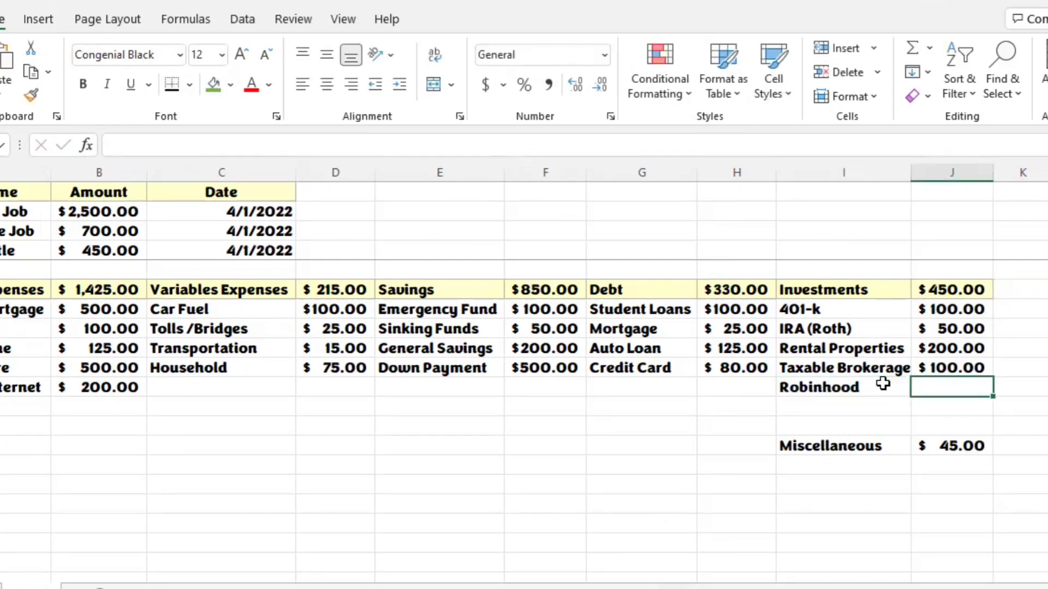
type("50")
key("Return")
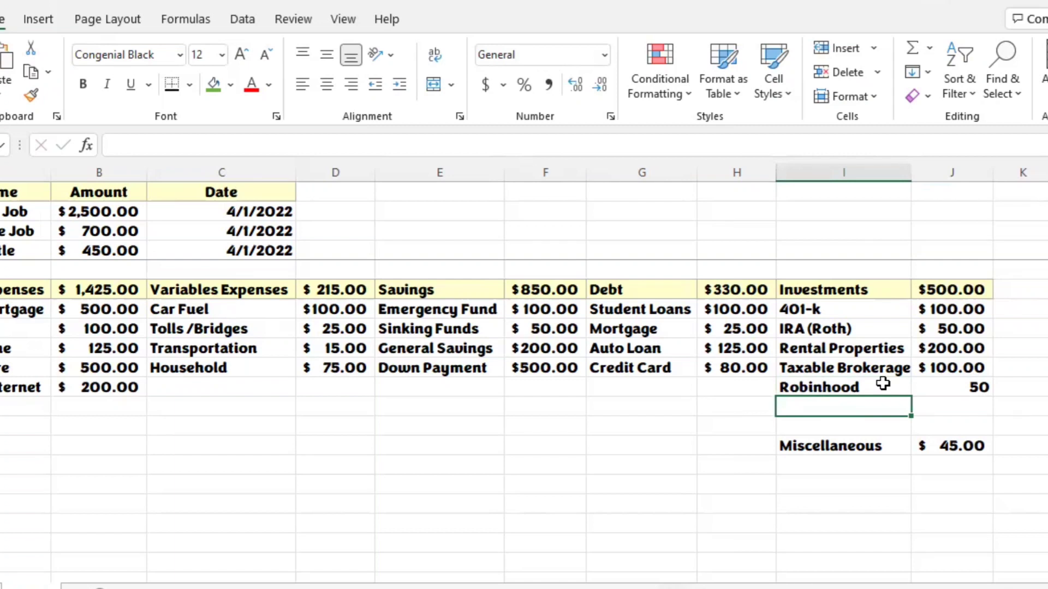
type("M1 Finance")
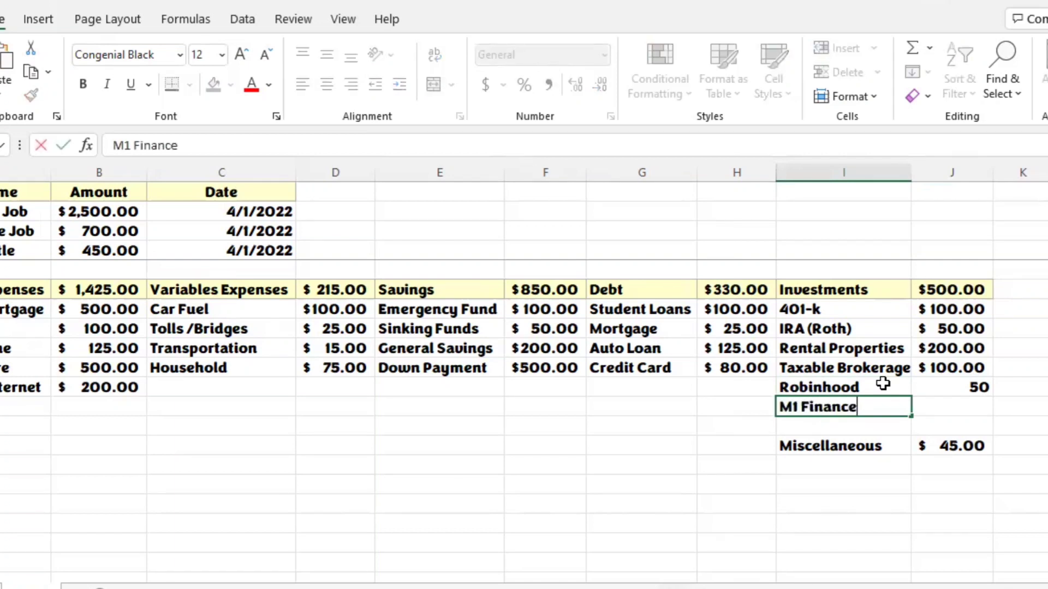
key("Tab")
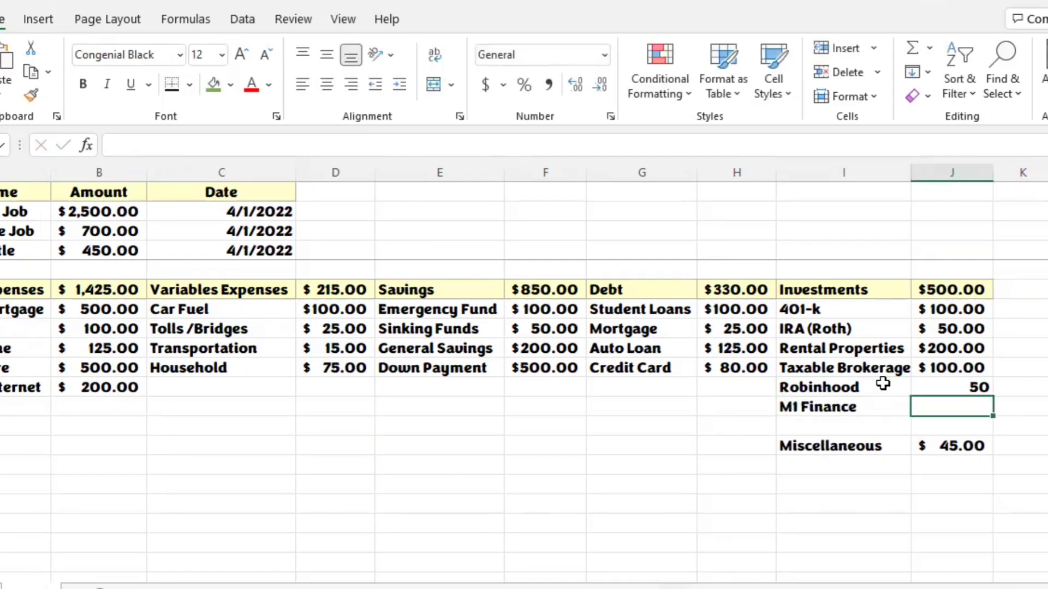
type("75")
key("Return")
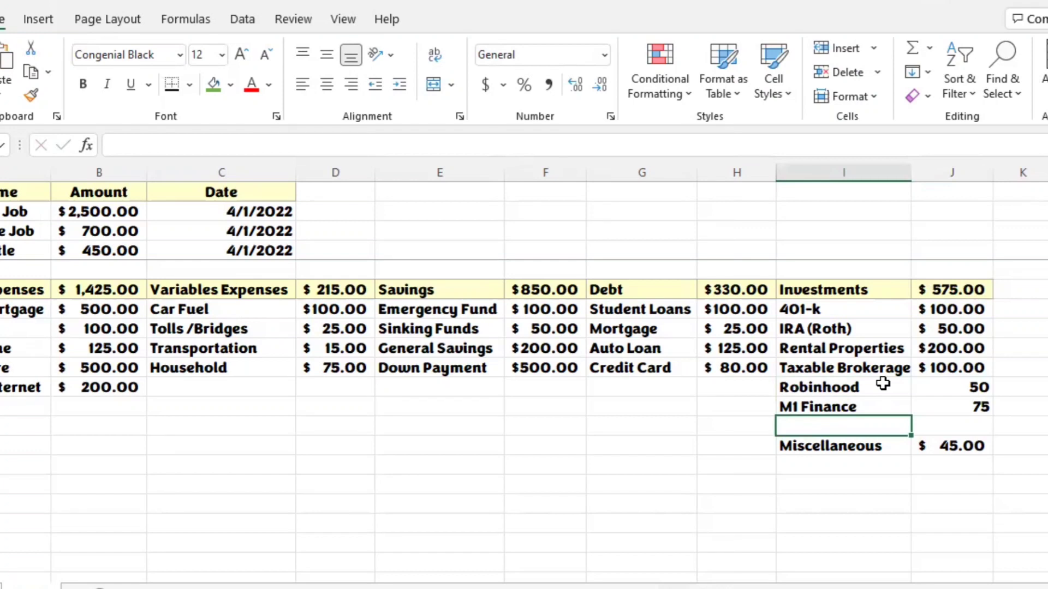
Step: Add Coinbase with an amount of 40 in row 13, between M1 Finance and Miscellaneous
type("Coinbase")
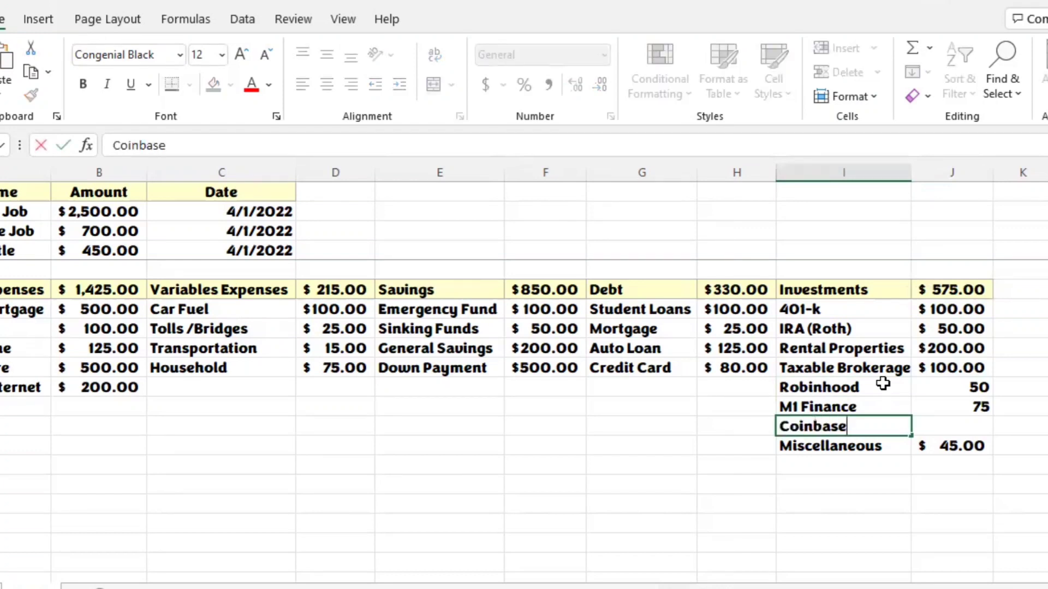
key("Tab")
type("40")
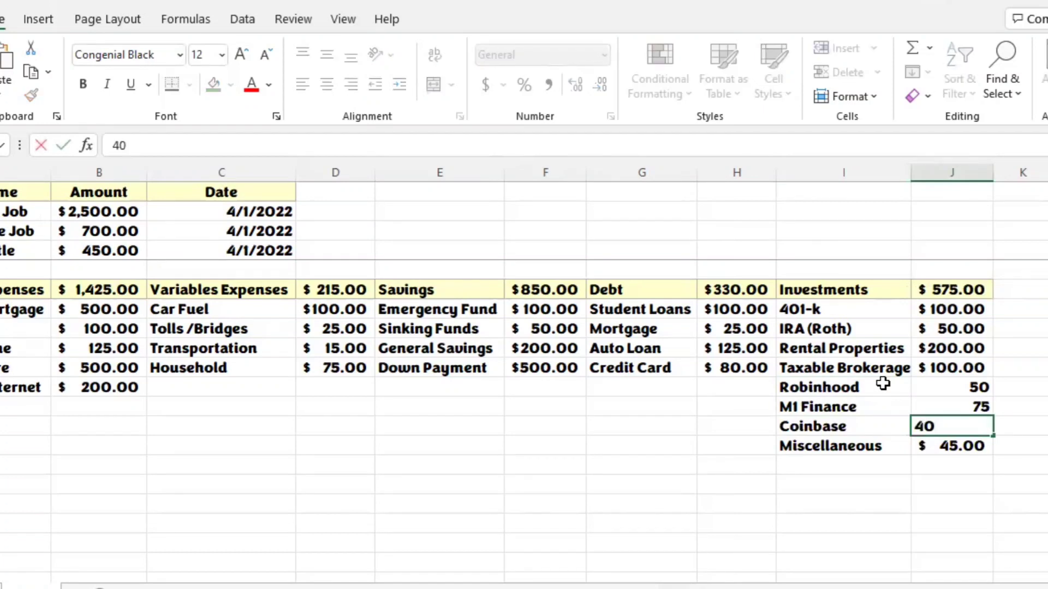
key("Return")
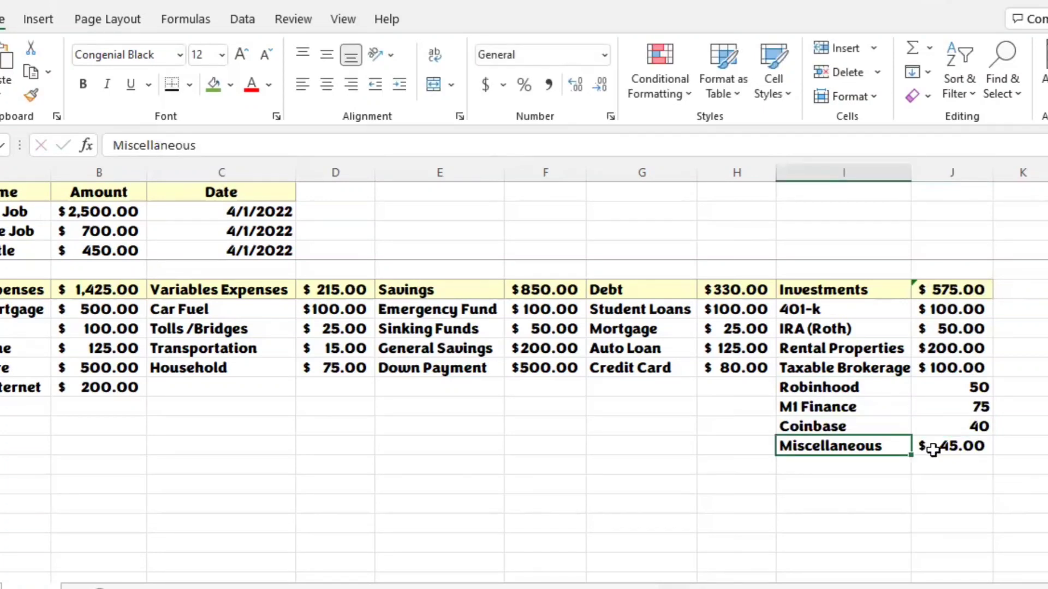
Step: Apply the Accounting format to the Robinhood, M1 Finance and Coinbase amounts in J11:J13
left_click(962, 388)
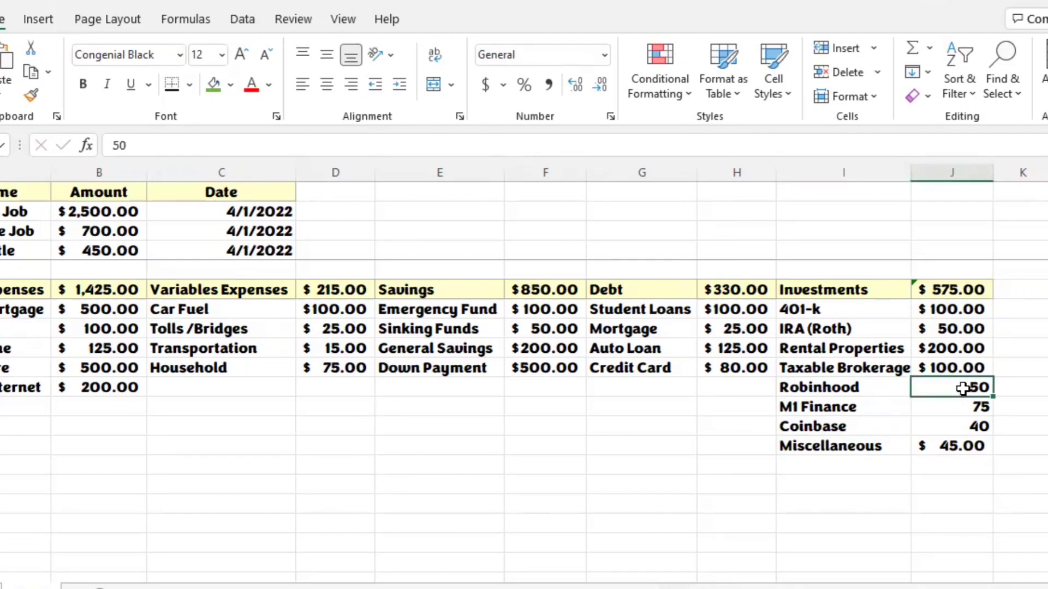
key("shift+Down")
key("shift+Down")
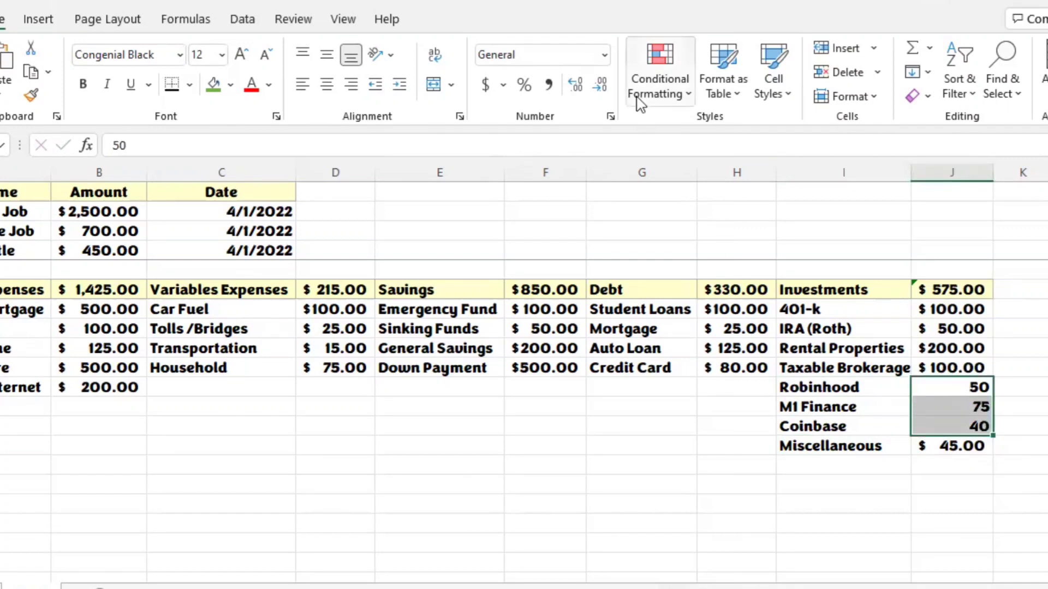
left_click(605, 55)
left_click(590, 224)
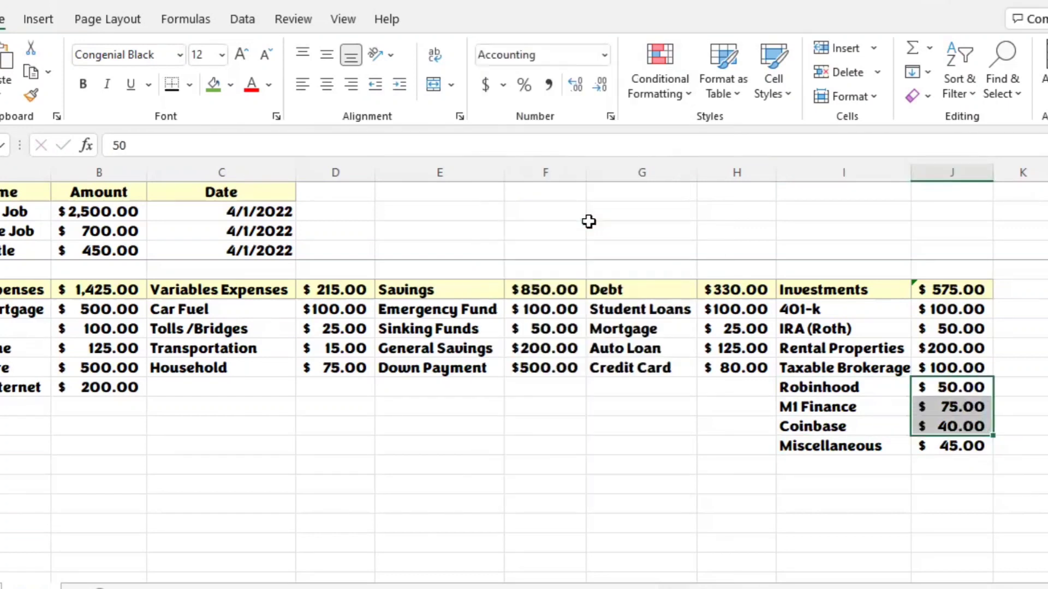
left_click(861, 386)
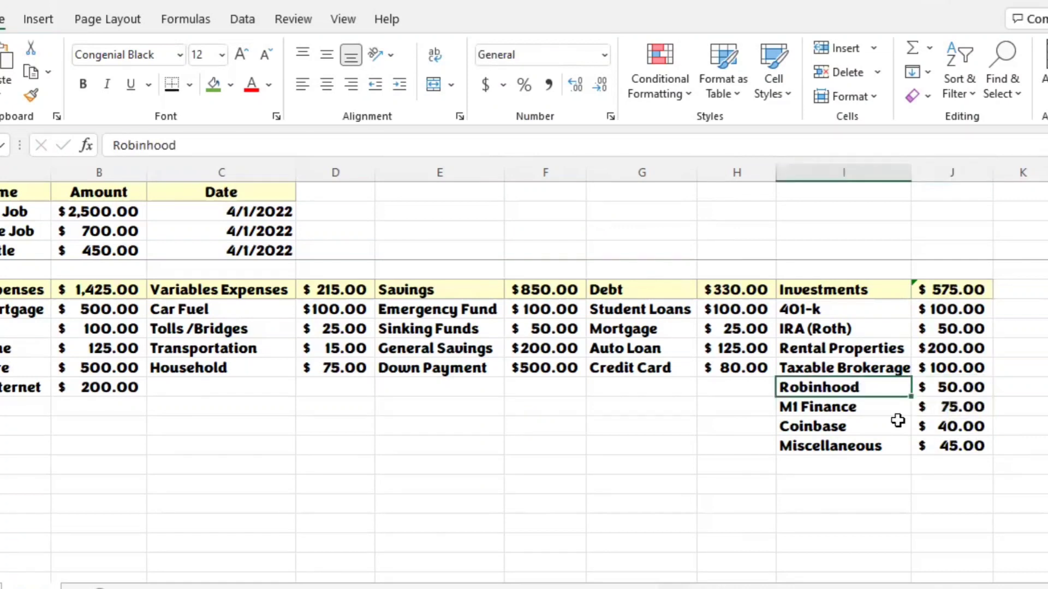
Step: Update the Investments total formula in J6 to include the omitted adjacent cells, covering J7:J14
left_click(967, 444)
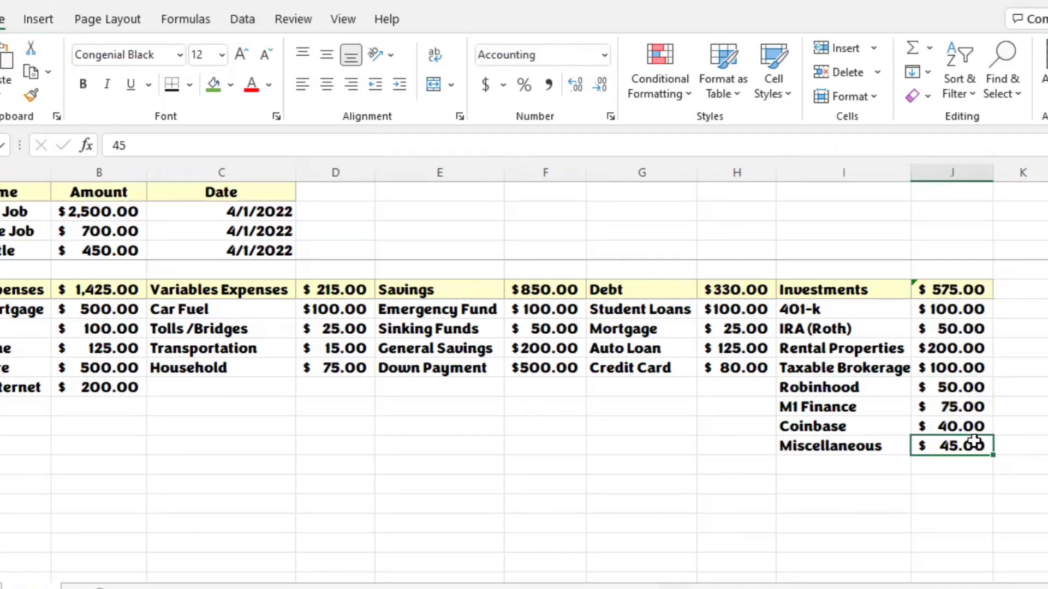
left_click(922, 291)
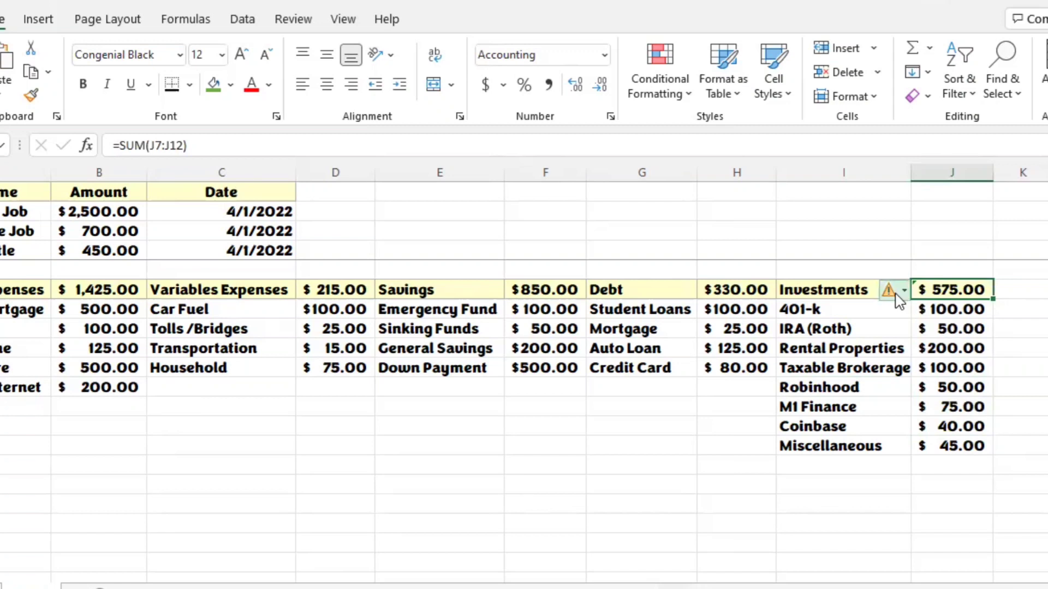
left_click(949, 445)
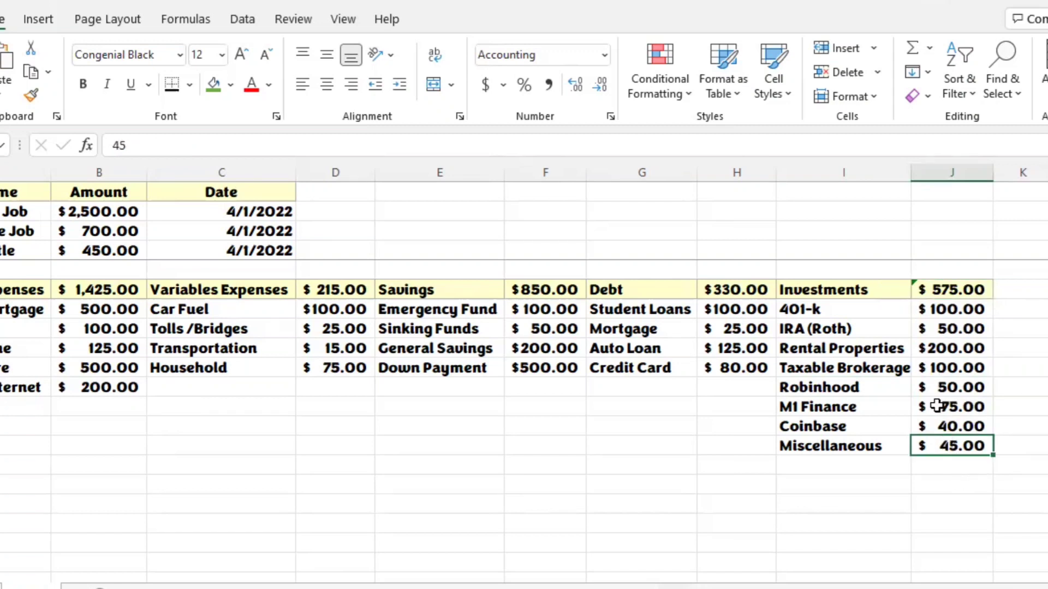
left_click(913, 288)
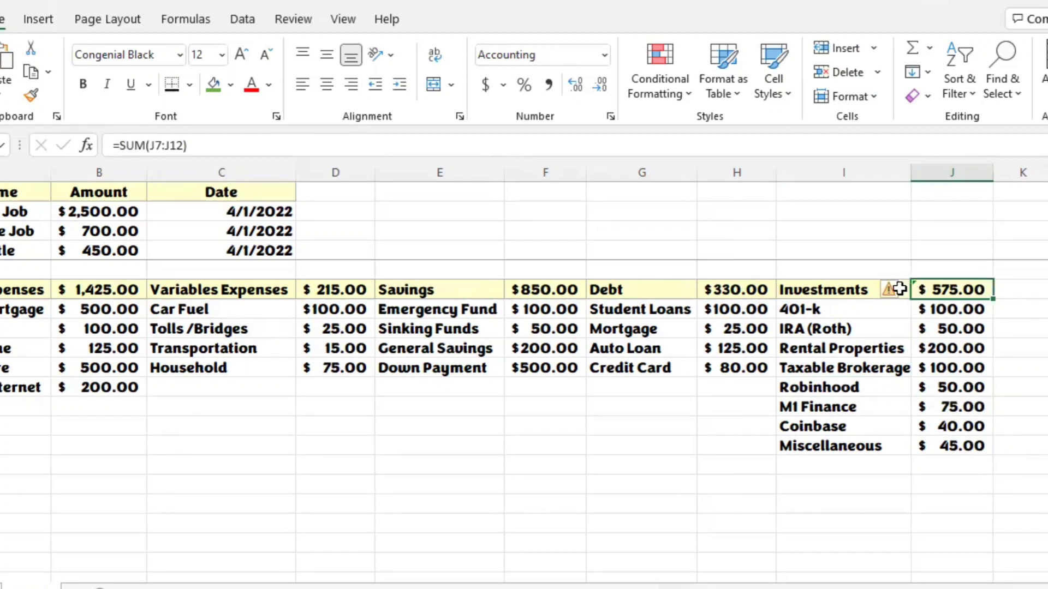
mouse_move(900, 294)
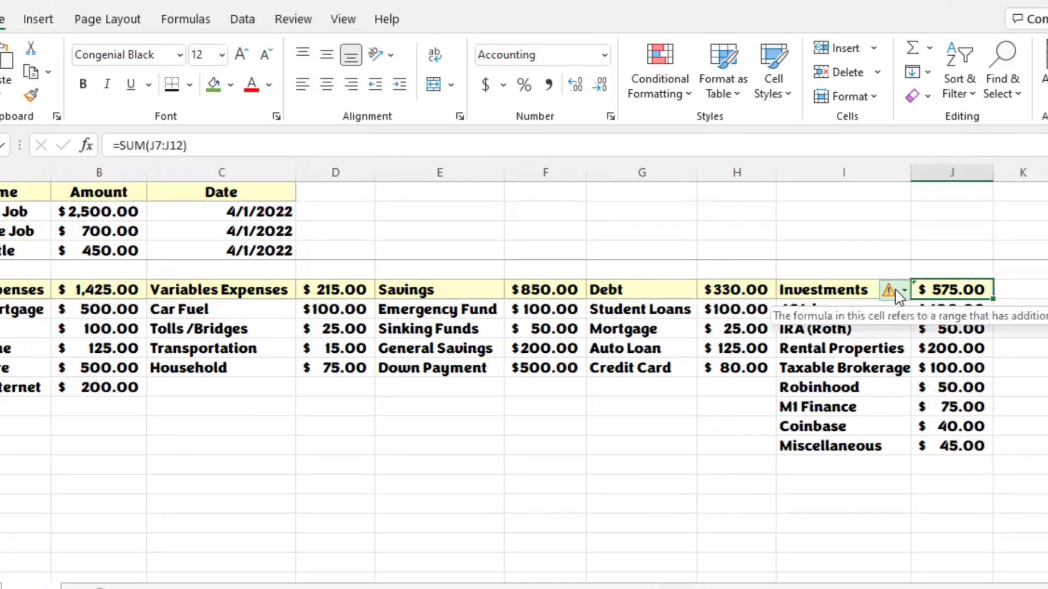
left_click(897, 292)
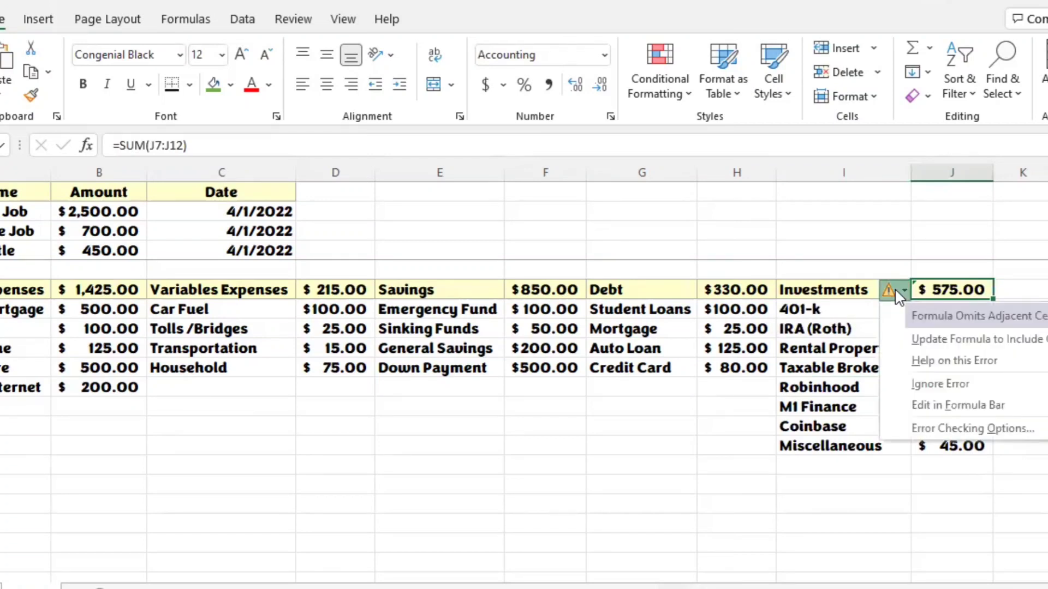
left_click(922, 341)
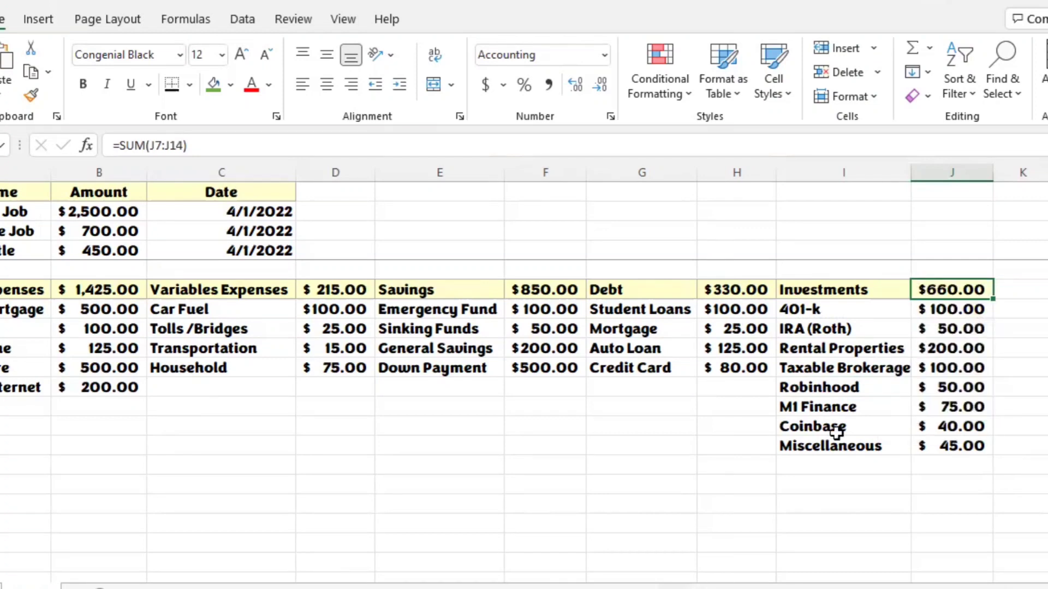
left_click(691, 424)
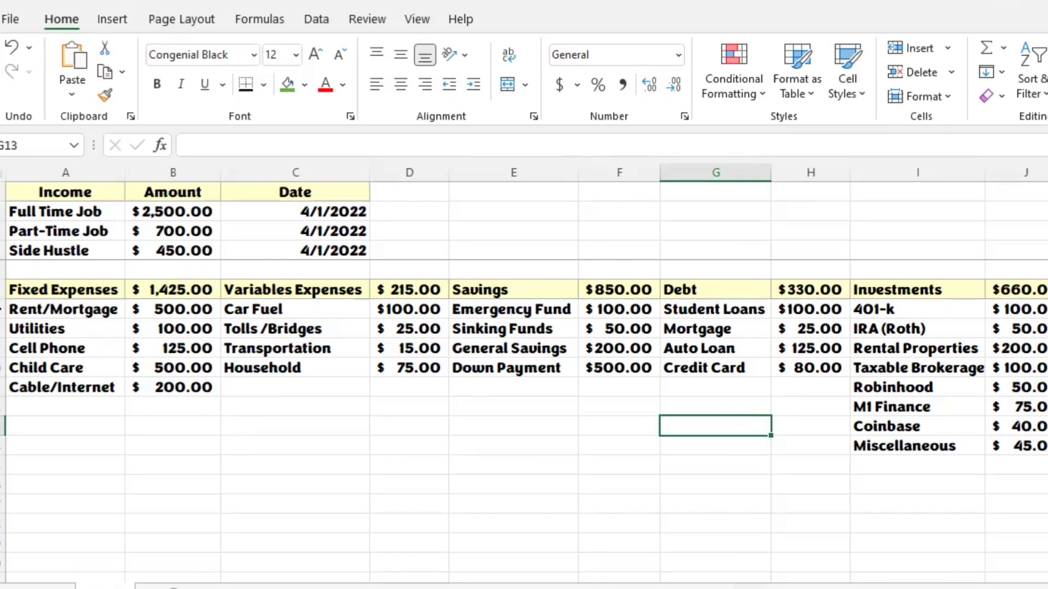
Step: Insert a new blank row at row 5, between the income section and the category headings
left_click(2, 268)
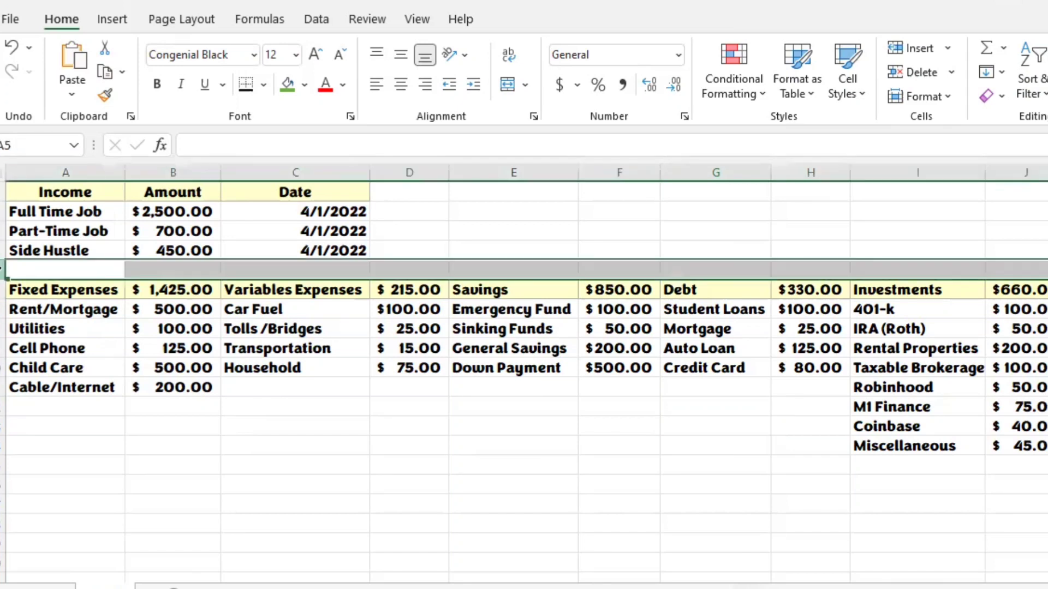
right_click(1, 269)
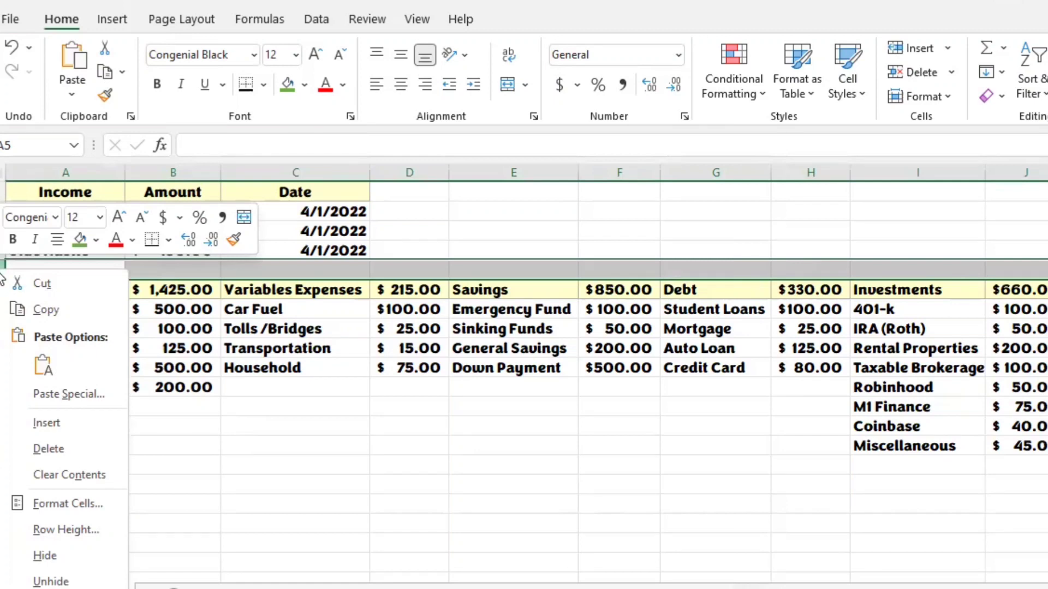
left_click(47, 424)
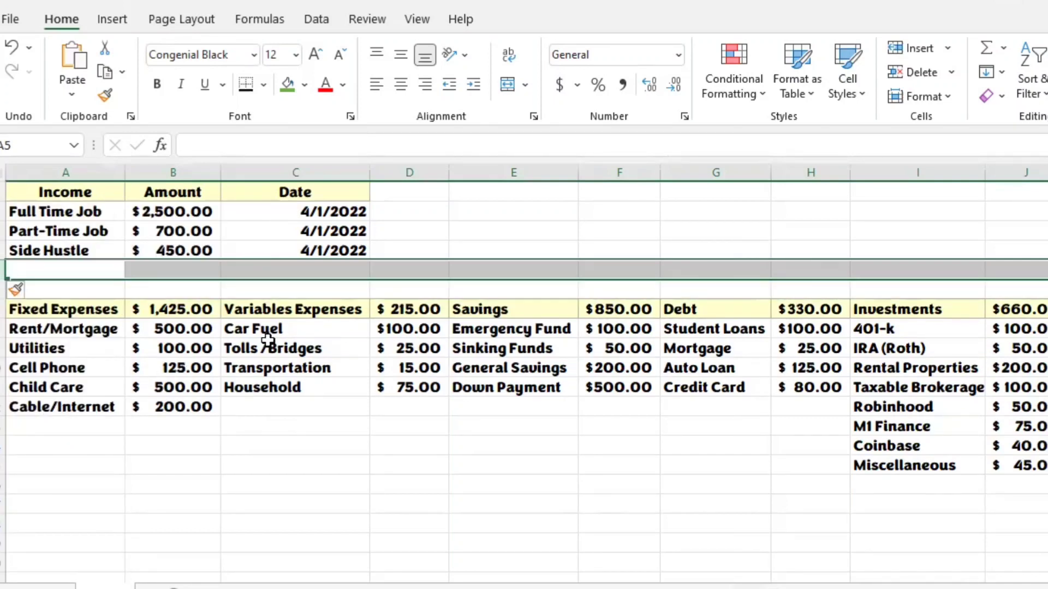
Step: Examine how the frozen income section behaves while moving through the rows below, and review the income amounts in B2:B4
left_click(487, 229)
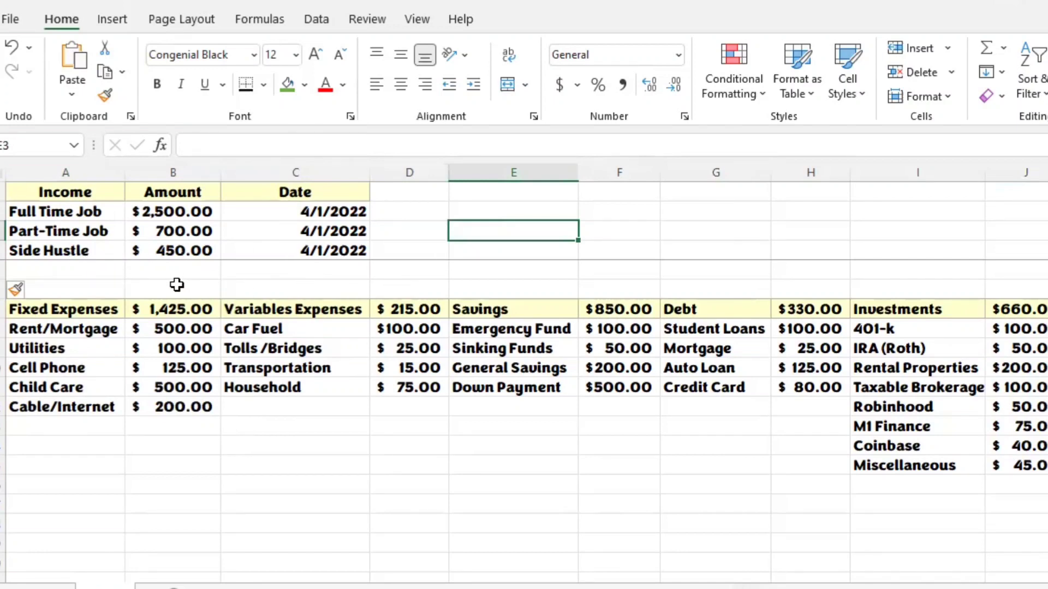
key("Down")
key("Down")
key("Down")
key("Down")
key("Down")
key("Down")
key("Down")
key("Down")
key("Down")
key("Down")
key("Down")
key("Down")
key("Down")
key("Down")
key("Down")
key("Down")
key("Down")
key("Down")
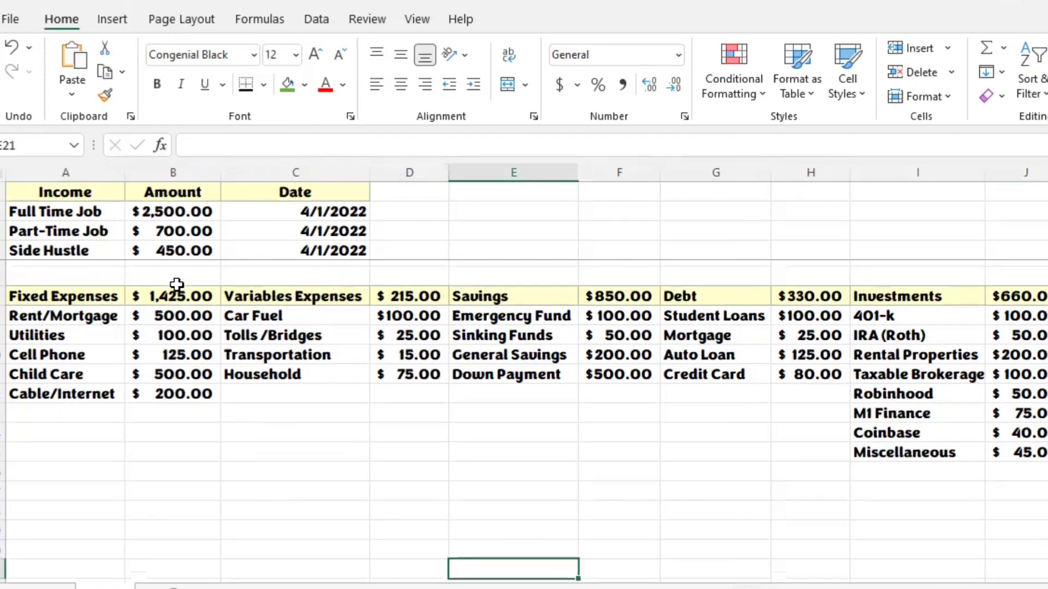
key("Down")
key("Down")
key("Down")
key("Down")
key("Down")
key("Down")
key("Down")
key("Down")
key("Down")
key("Up")
key("Up")
key("Up")
key("Up")
key("Up")
key("Up")
key("Up")
key("Up")
key("Up")
key("Up")
key("Up")
key("Up")
key("Up")
key("Up")
key("Up")
key("Up")
key("Up")
key("Up")
key("Up")
key("Up")
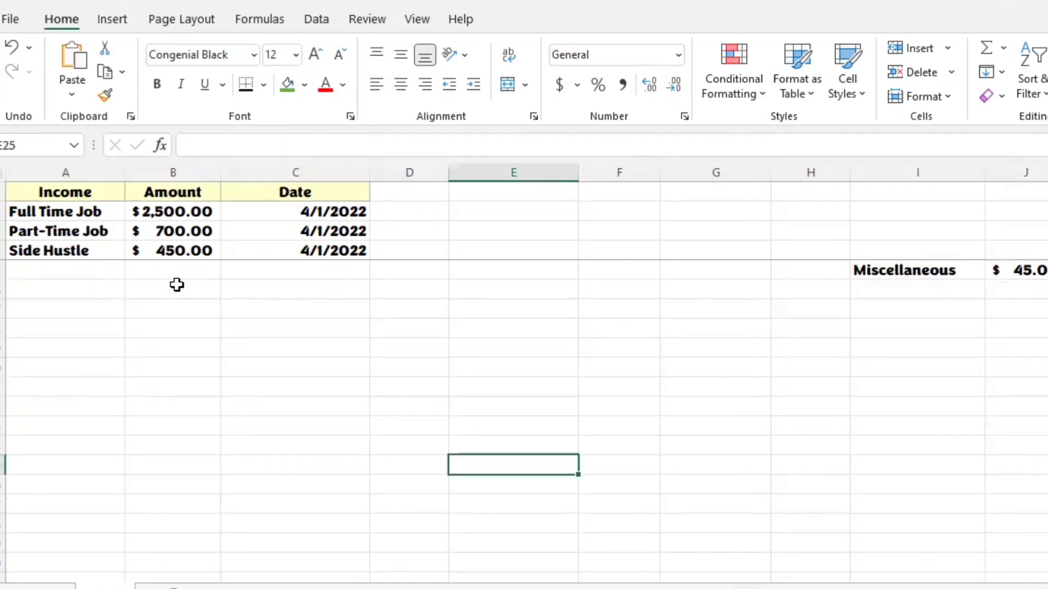
key("Left")
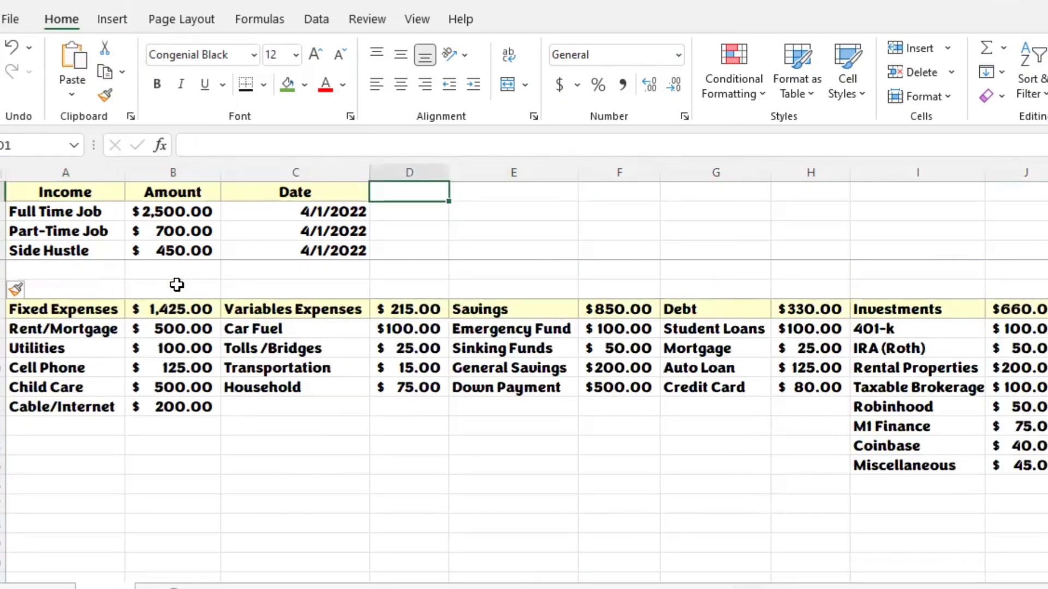
key("Down")
key("Down")
key("Down")
key("Down")
key("Down")
key("Left")
key("Left")
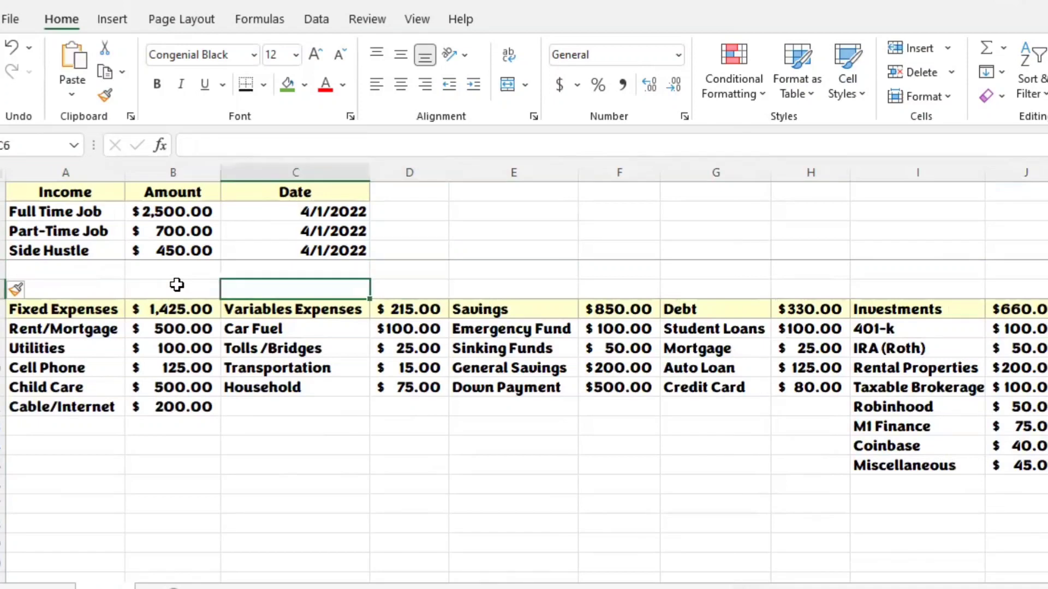
key("Up")
key("Down")
key("Down")
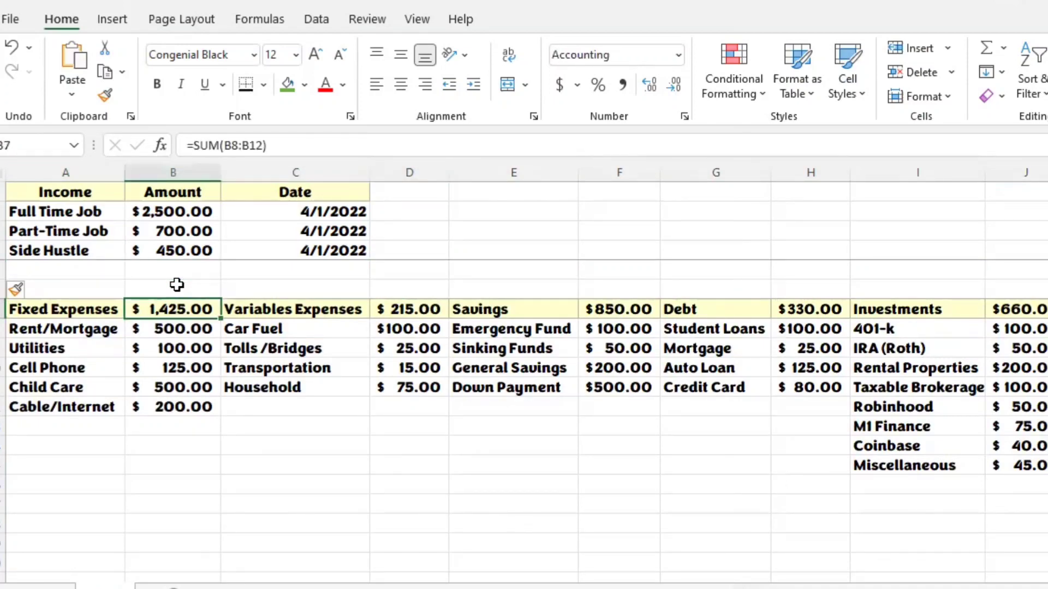
key("Down")
key("Down")
key("Down")
key("Down")
key("Down")
key("Down")
key("Down")
key("Down")
key("Down")
key("Down")
key("Down")
key("Down")
key("Down")
key("Down")
key("Down")
key("Down")
key("Down")
key("Down")
key("Down")
key("Down")
key("Down")
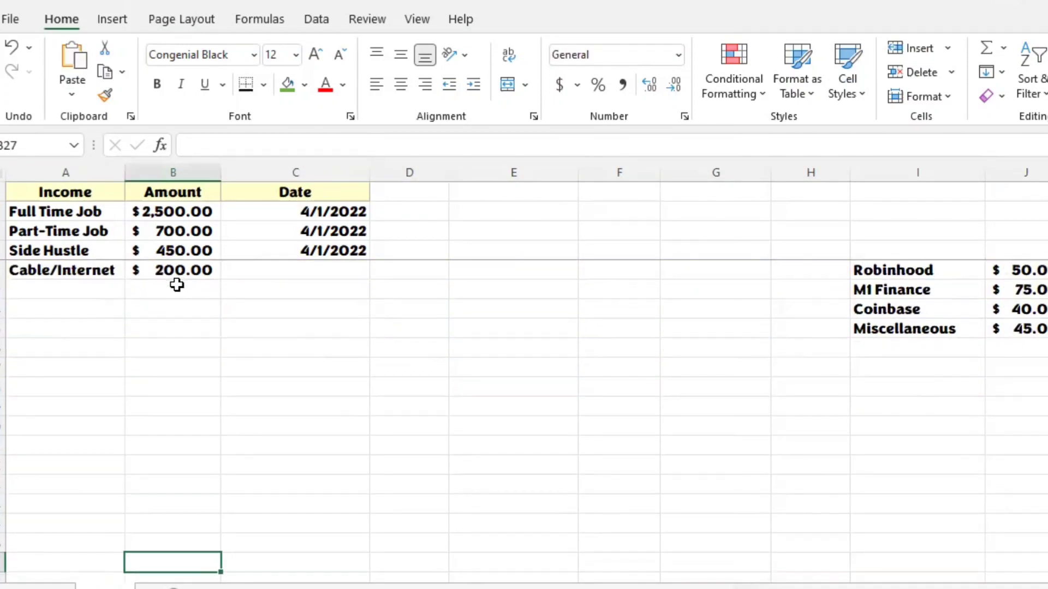
key("Up")
key("Up")
key("Up")
key("Up")
key("Up")
key("Up")
key("Up")
key("Up")
key("Up")
key("Up")
key("Up")
key("Up")
key("Up")
key("Up")
key("Up")
key("Up")
key("Up")
key("Up")
key("Up")
key("Up")
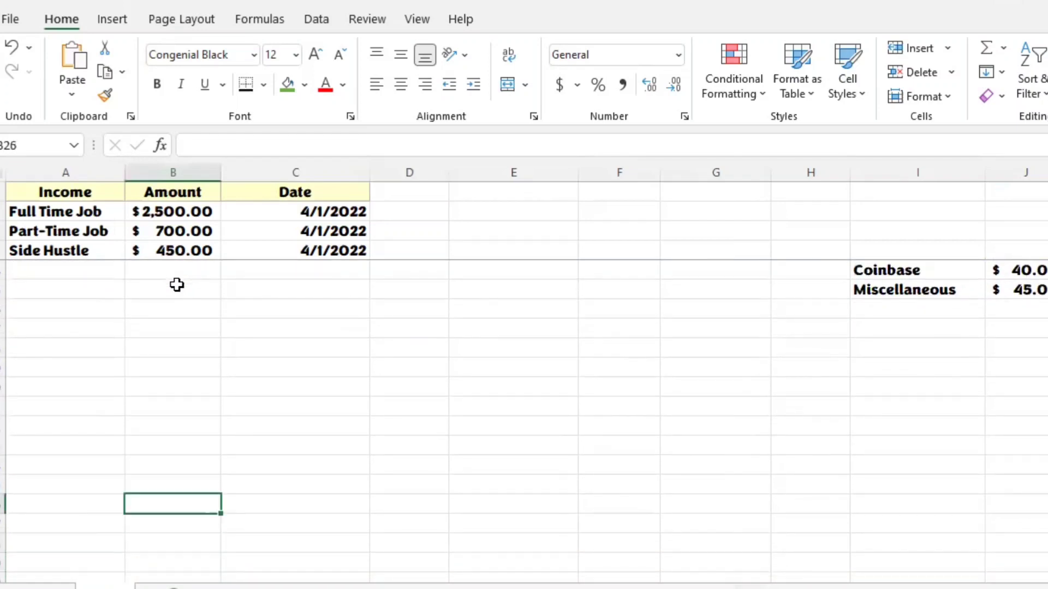
key("Down")
key("Down")
key("Down")
key("Down")
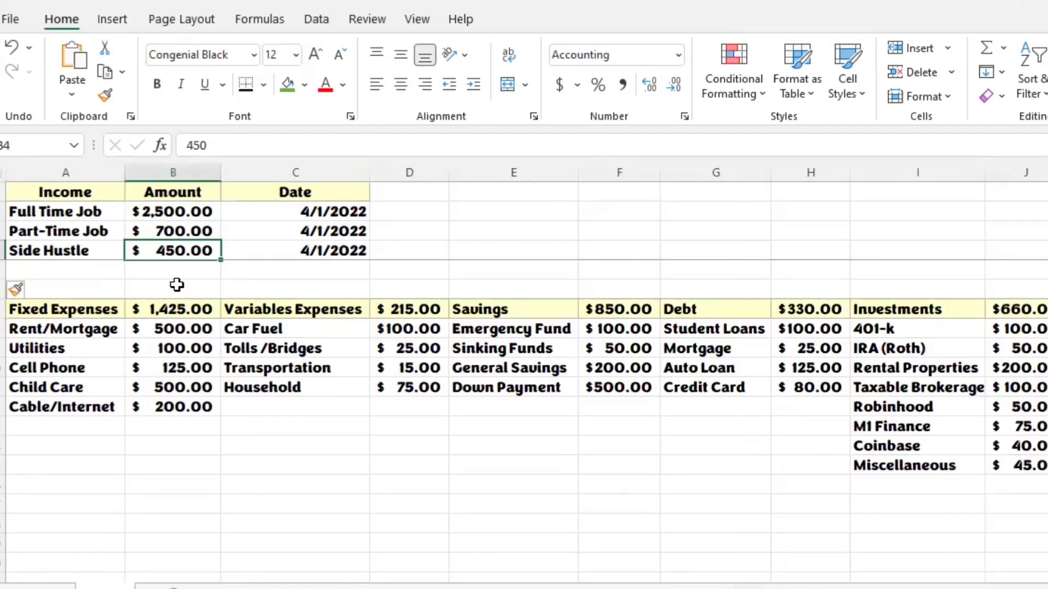
key("Up")
key("Up")
key("Up")
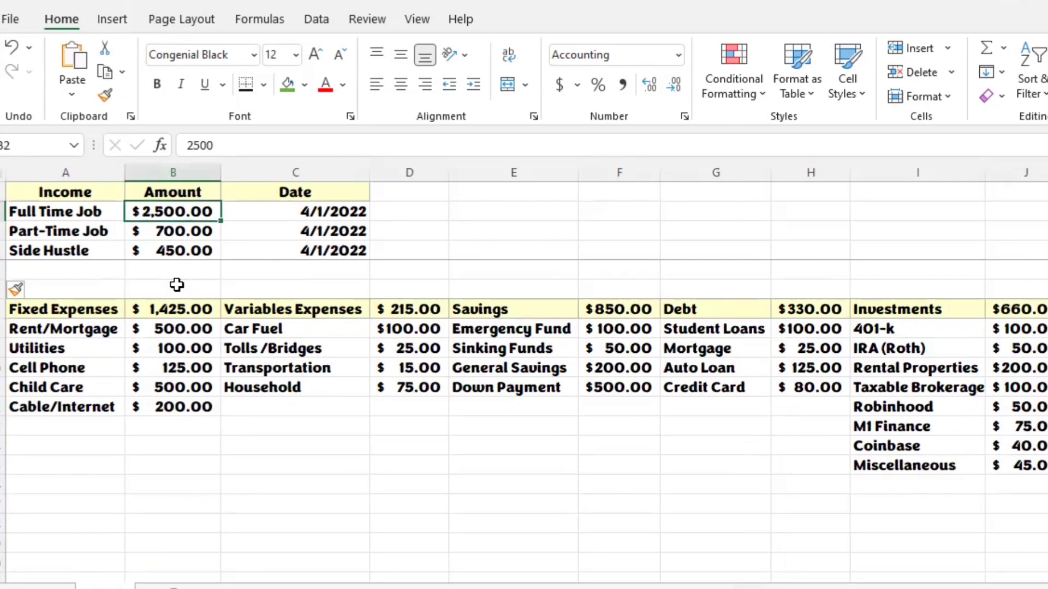
key("Down")
key("Down")
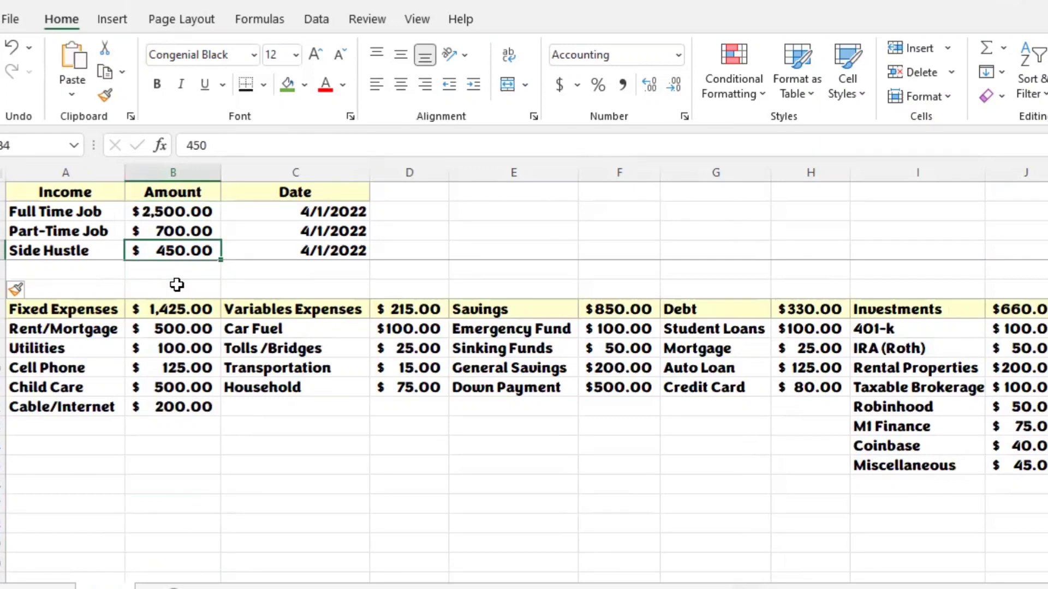
key("Up")
key("Up")
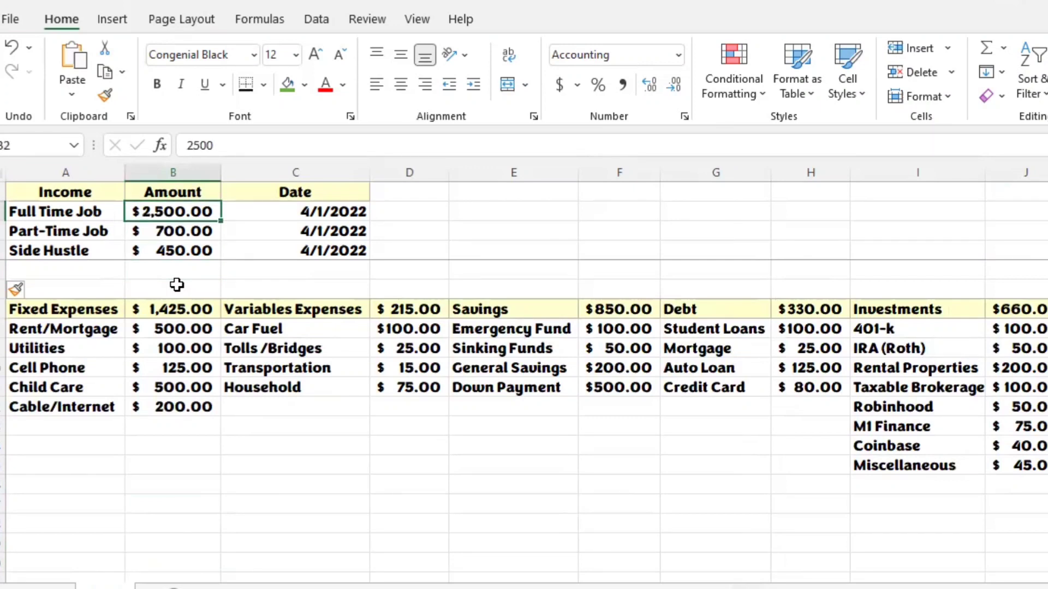
Step: Total the three income amounts in B5, directly below Side Hustle, with a SUM formula over B2:B4
key("Down")
key("Down")
key("Down")
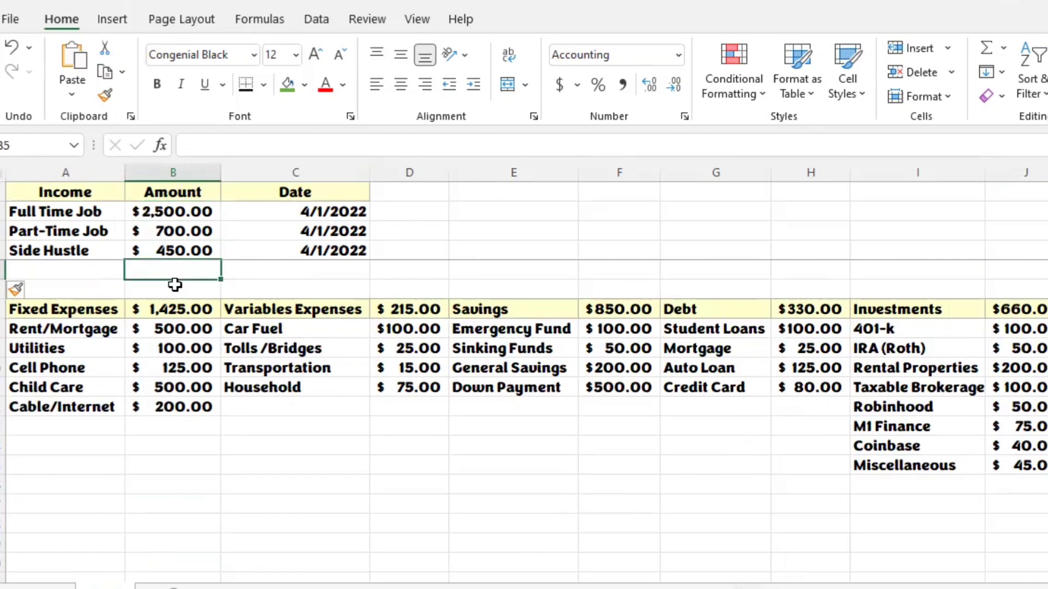
type("=")
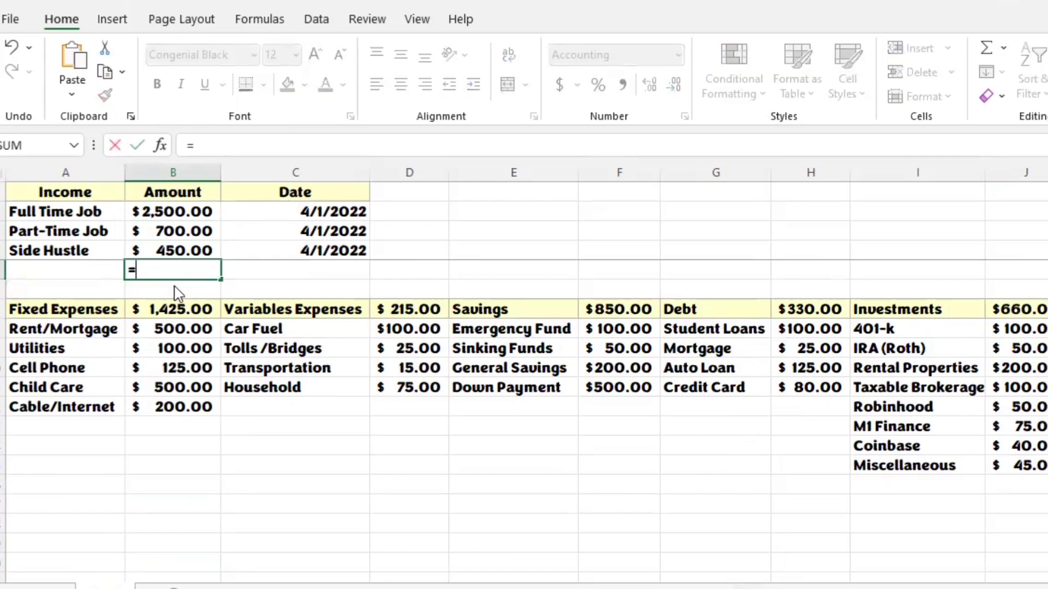
type("sum")
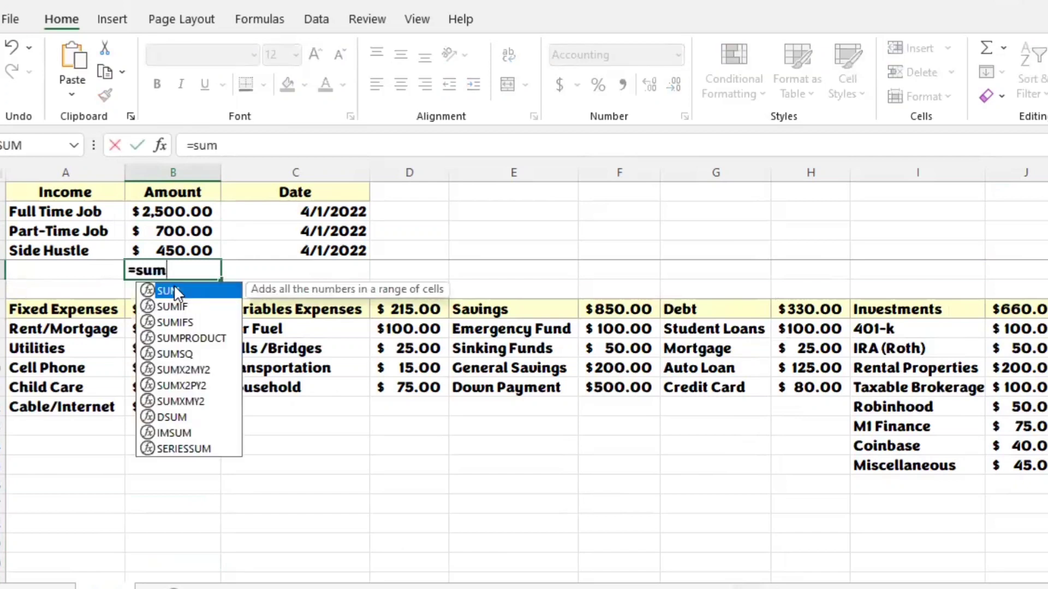
type("(")
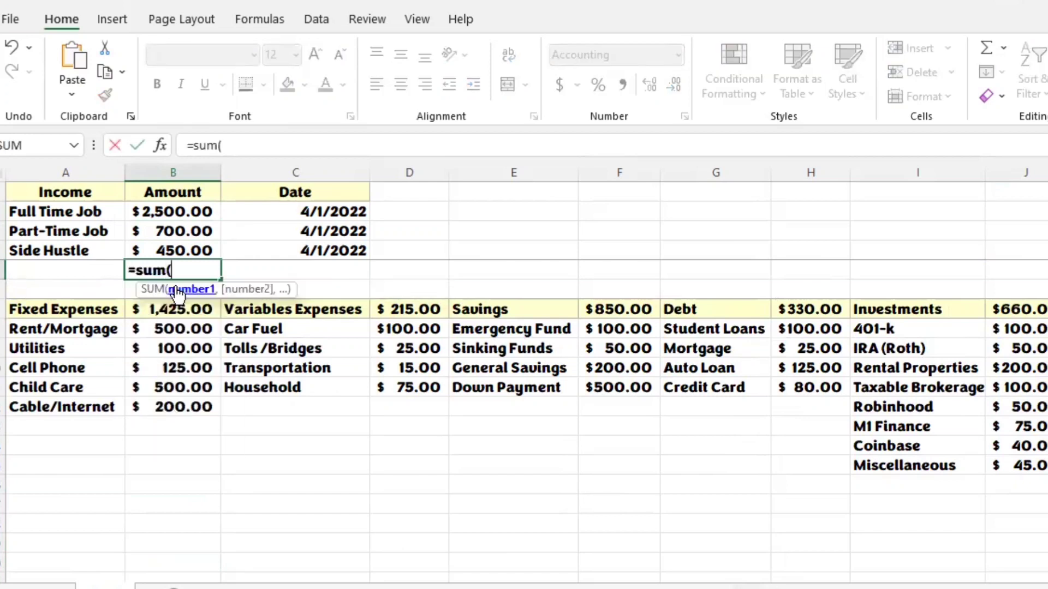
left_click(176, 246)
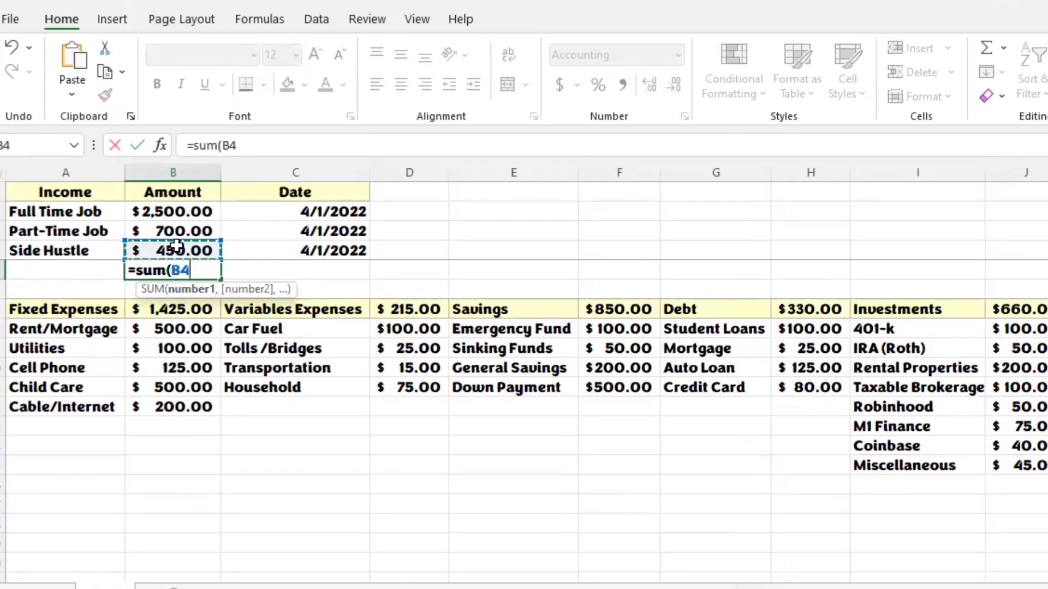
key("shift+Up")
key("shift+Up")
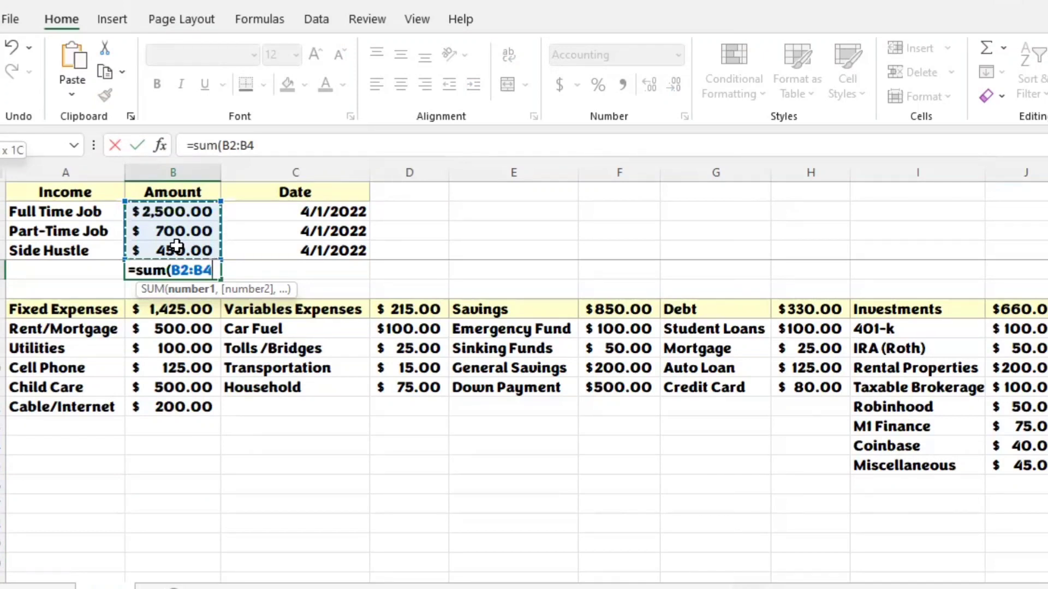
key("Return")
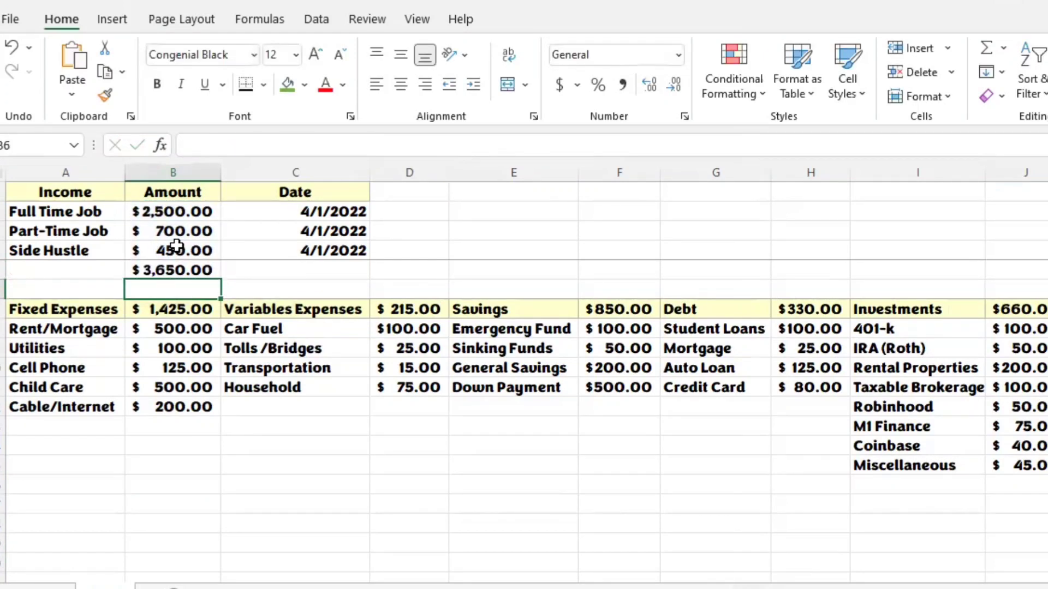
left_click(207, 269)
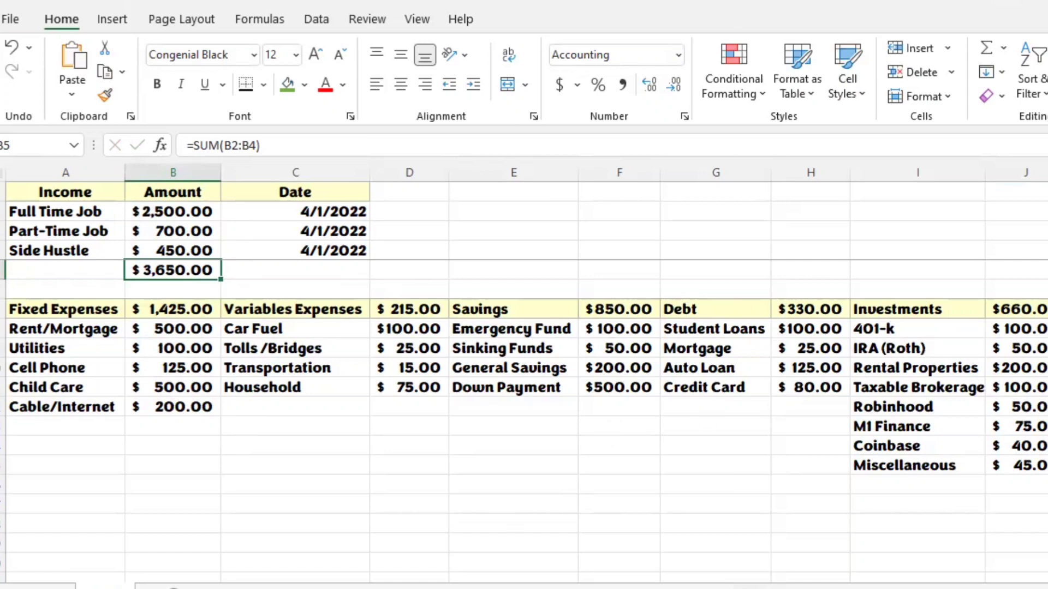
Step: Review the SUM formula behind each category total in row 7, from Fixed Expenses through Investments
left_click(188, 304)
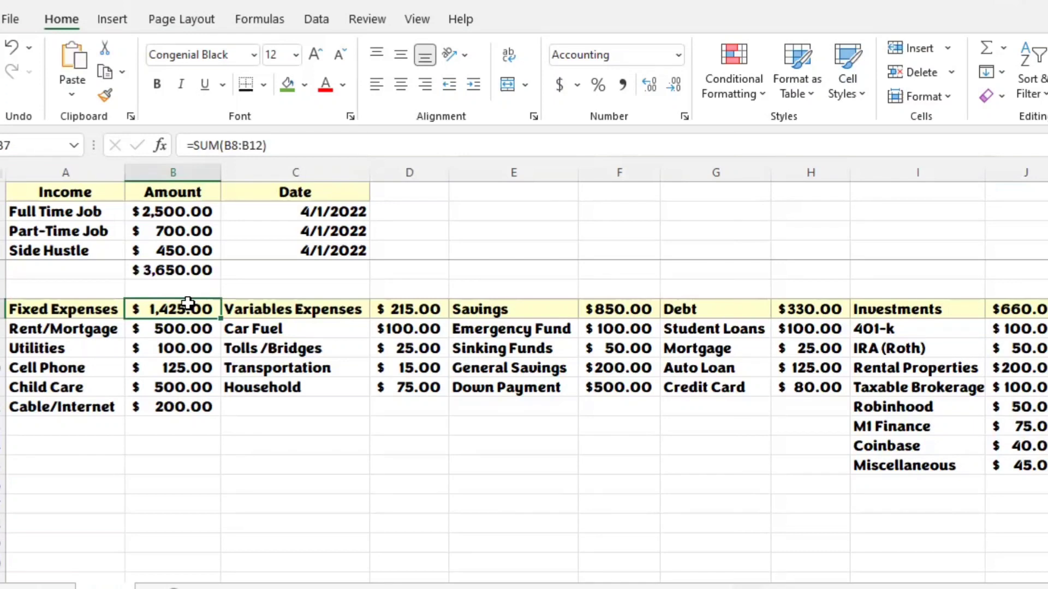
key("Right")
key("Right")
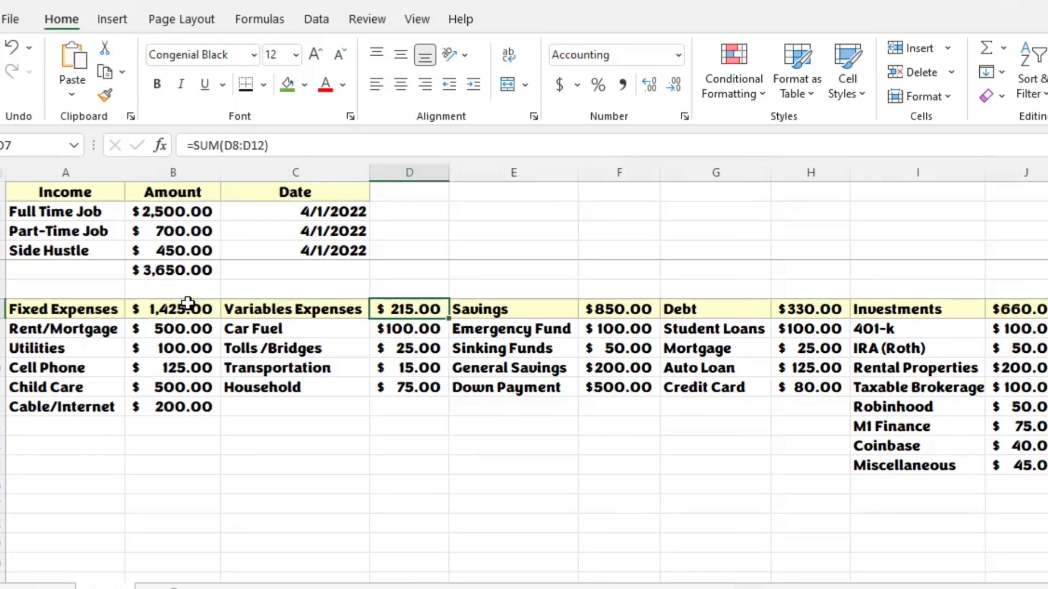
key("Right")
key("Right")
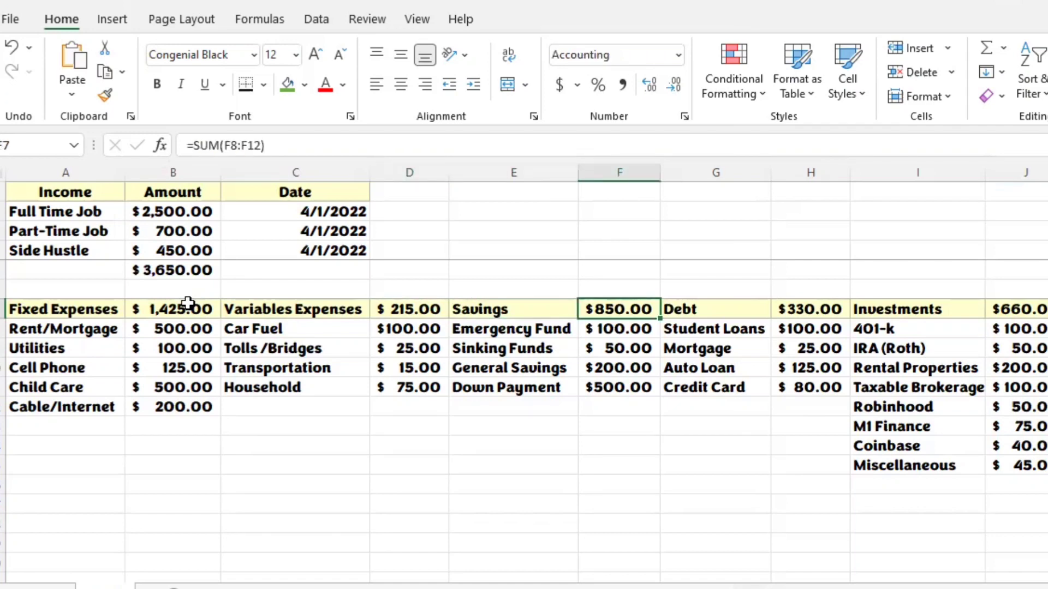
key("Right")
key("Right")
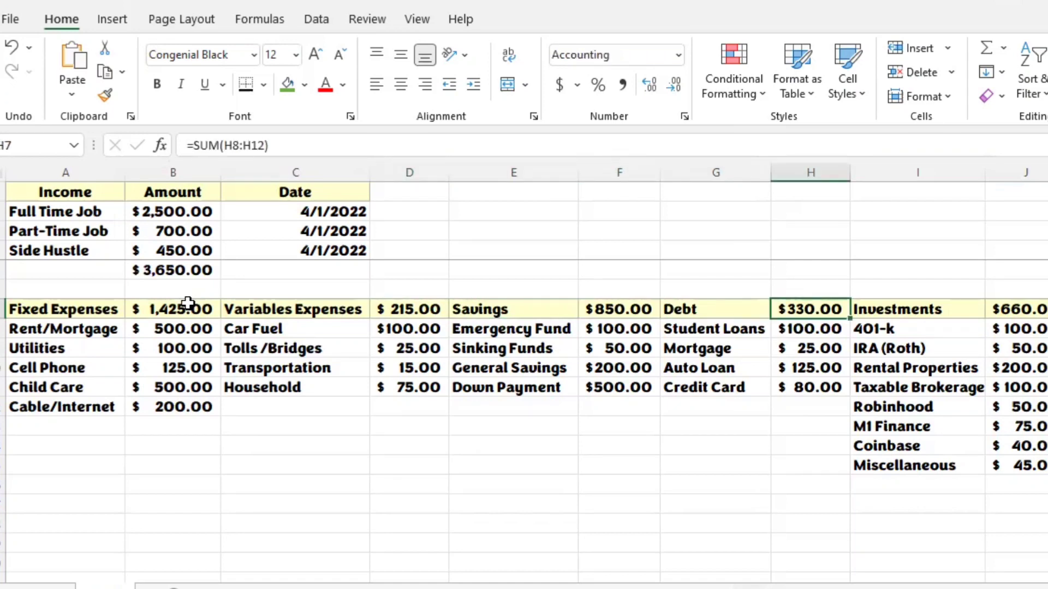
key("Right")
key("Right")
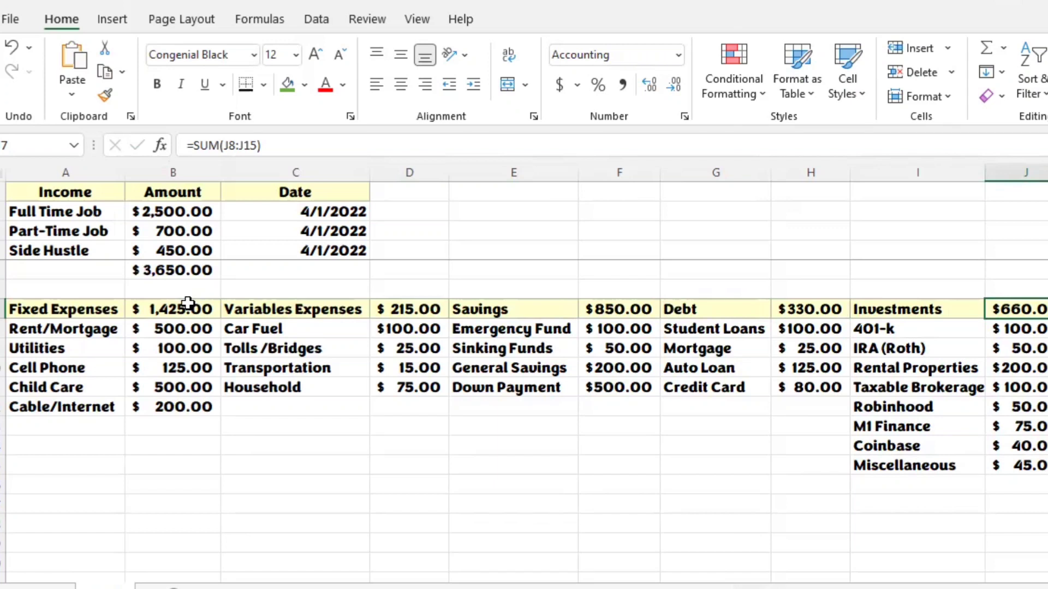
Step: Apply the Check Cell style to the empty cell K7, beside the Investments total
key("Right")
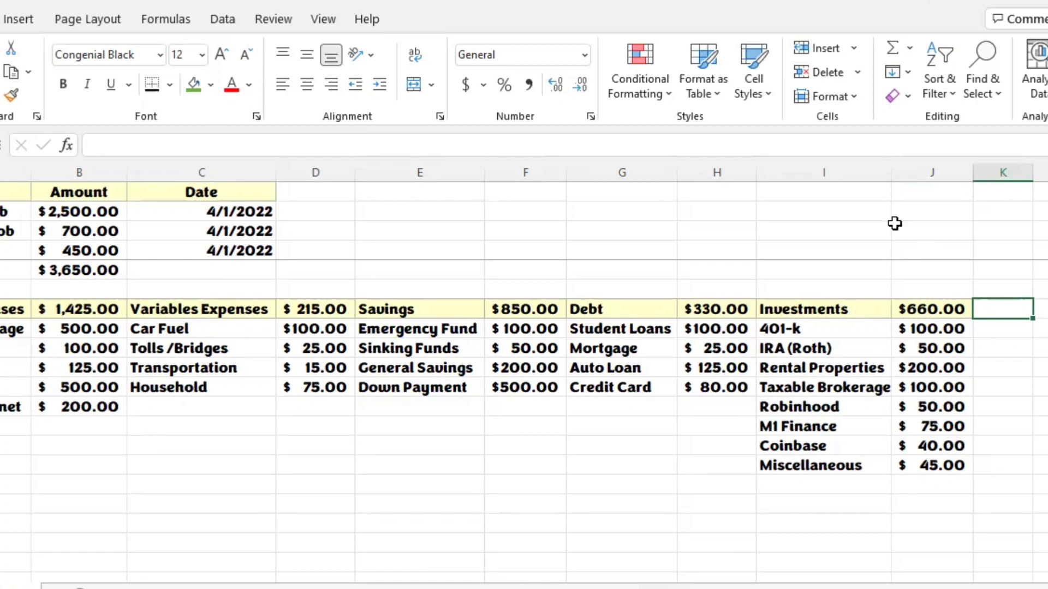
left_click(775, 92)
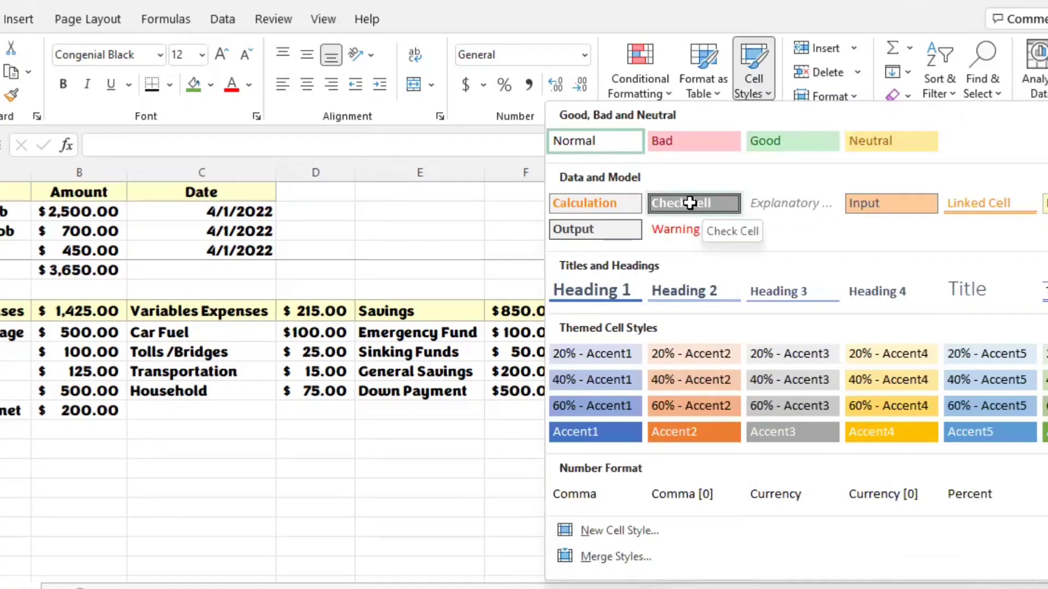
left_click(985, 225)
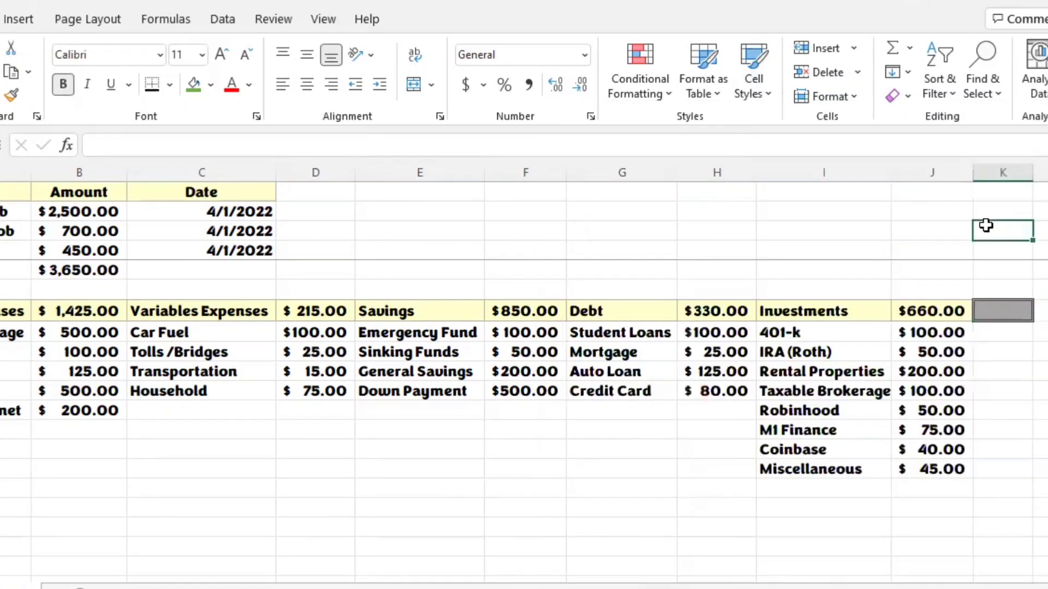
Step: Enter the formula =SUM(B7,D7,F7,H7,J7)-B5 in K7 to subtract the income total from the combined category totals
left_click(1010, 312)
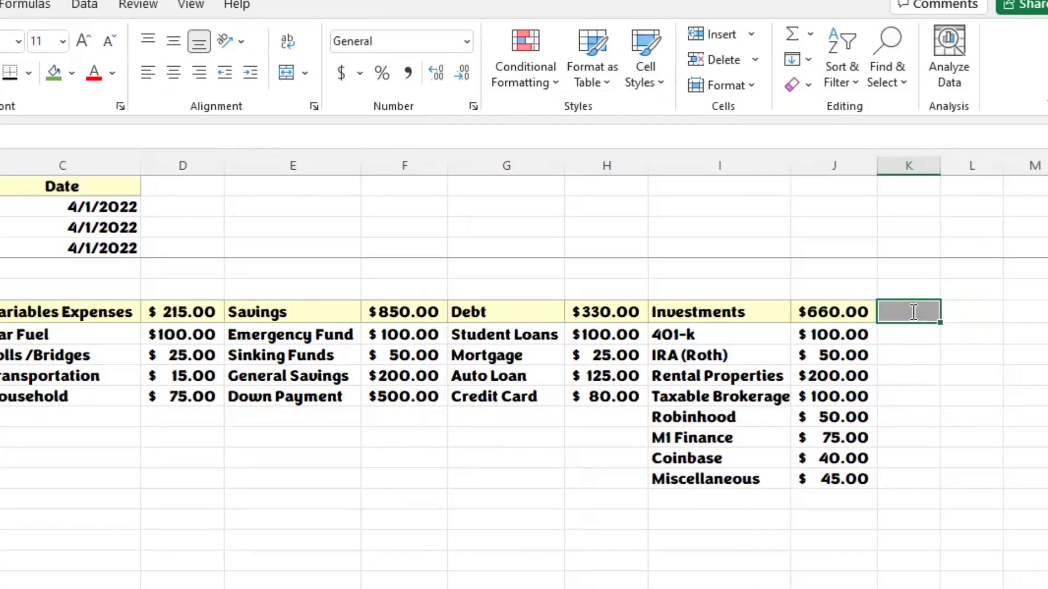
type("=")
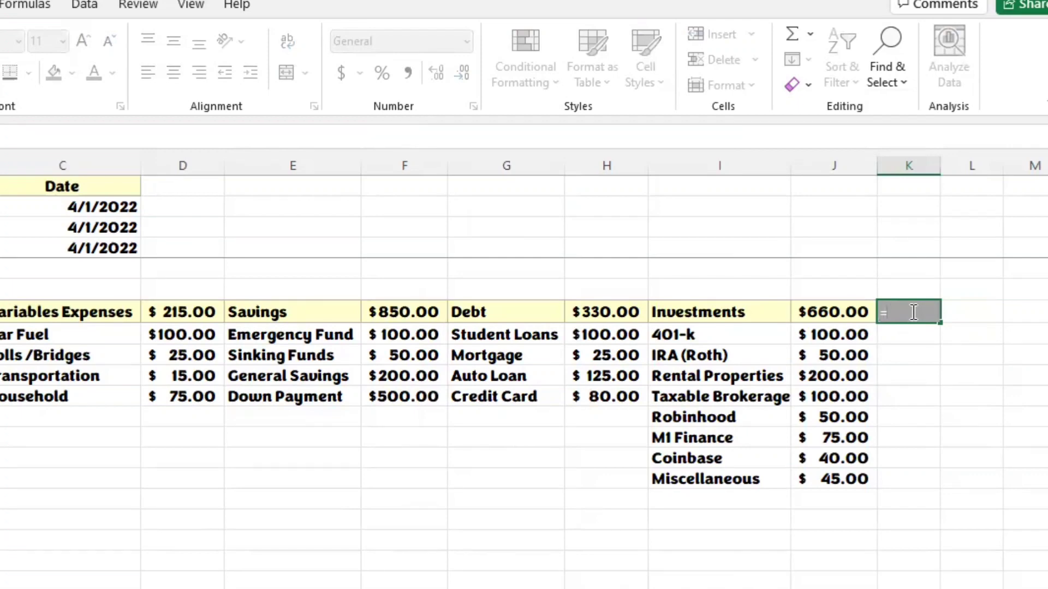
type("sum(B7")
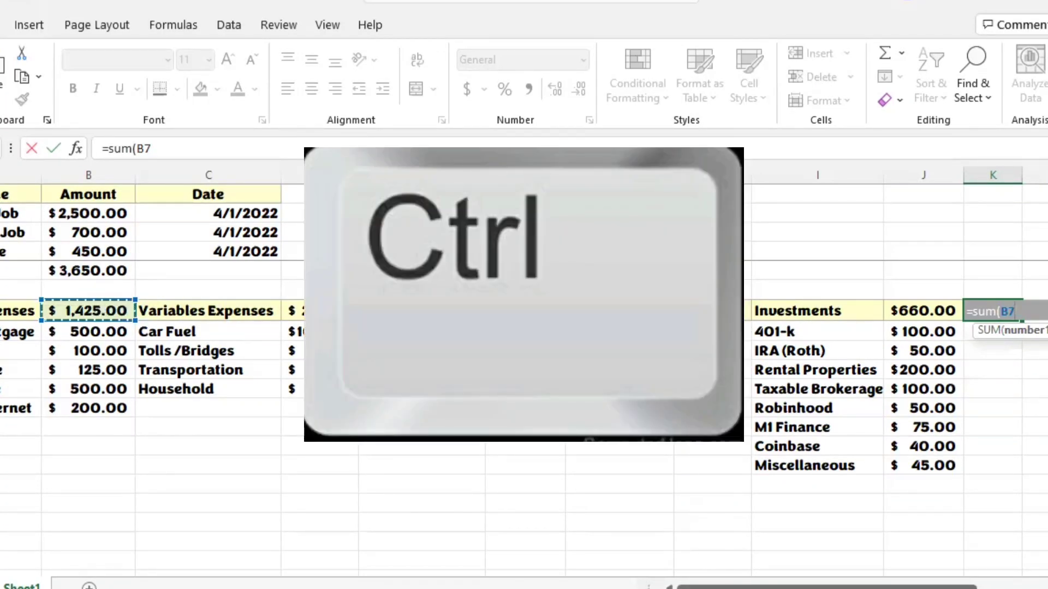
left_click(292, 311, "ctrl")
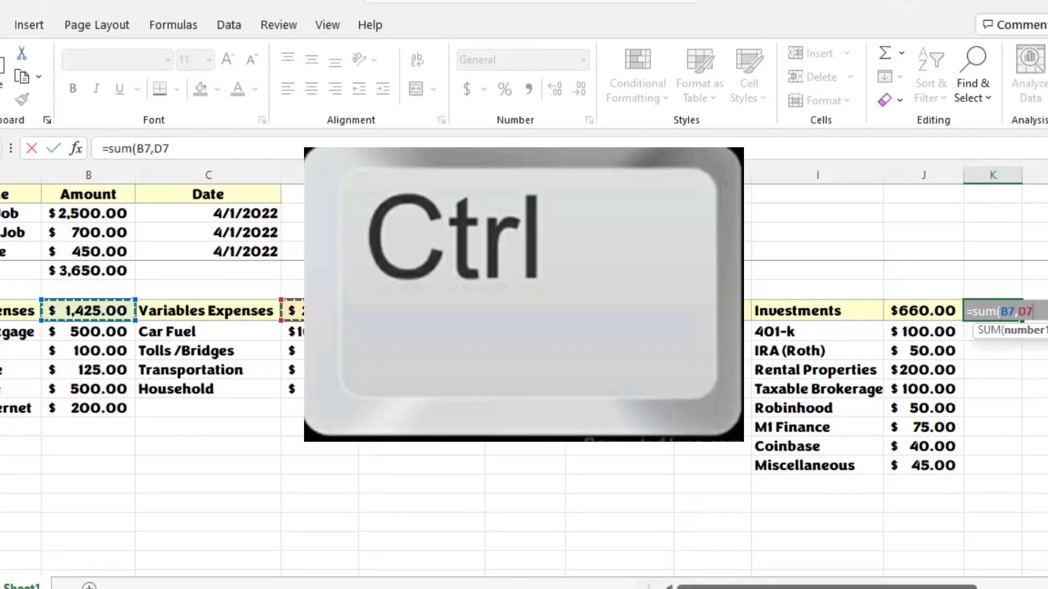
left_click(525, 310, "ctrl")
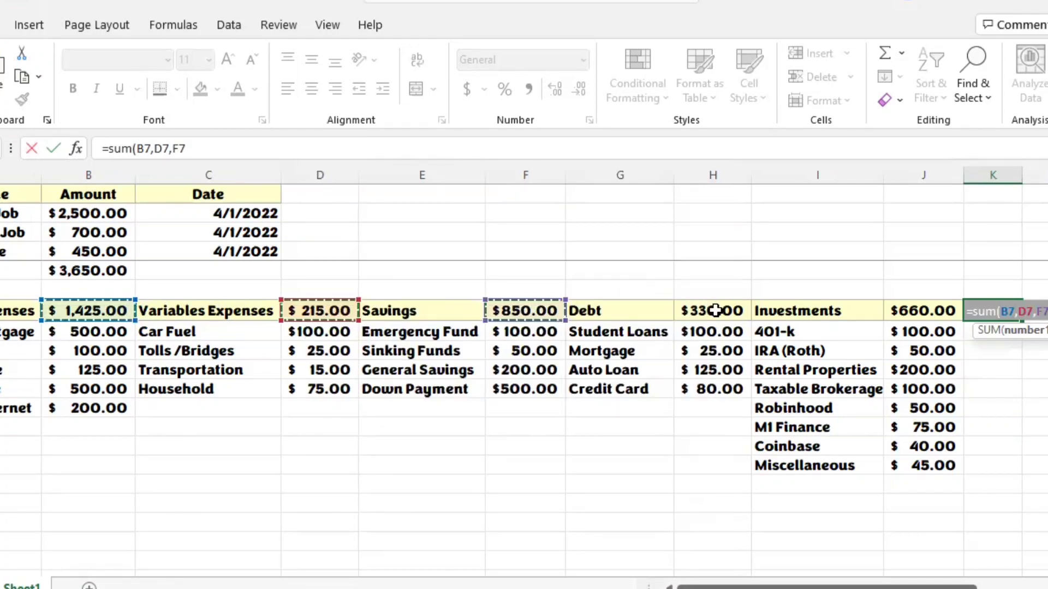
left_click(732, 314, "ctrl")
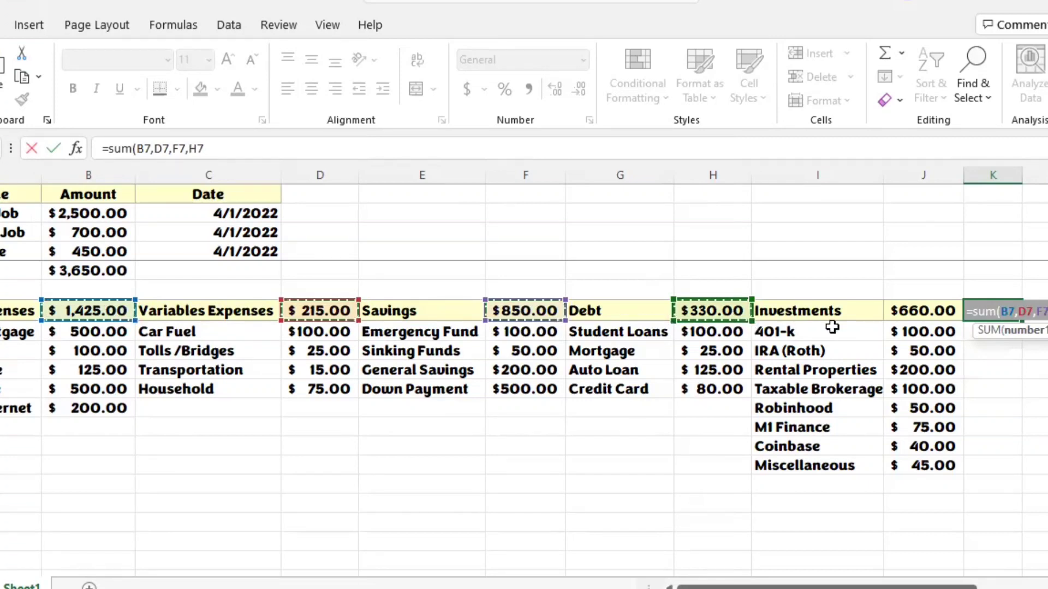
left_click(928, 310, "ctrl")
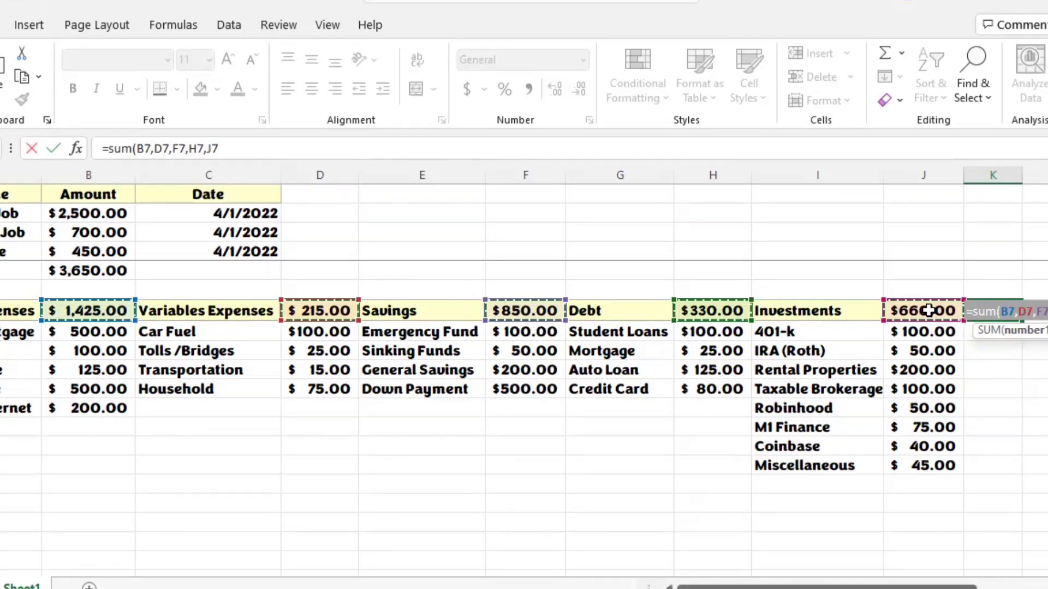
type(")-")
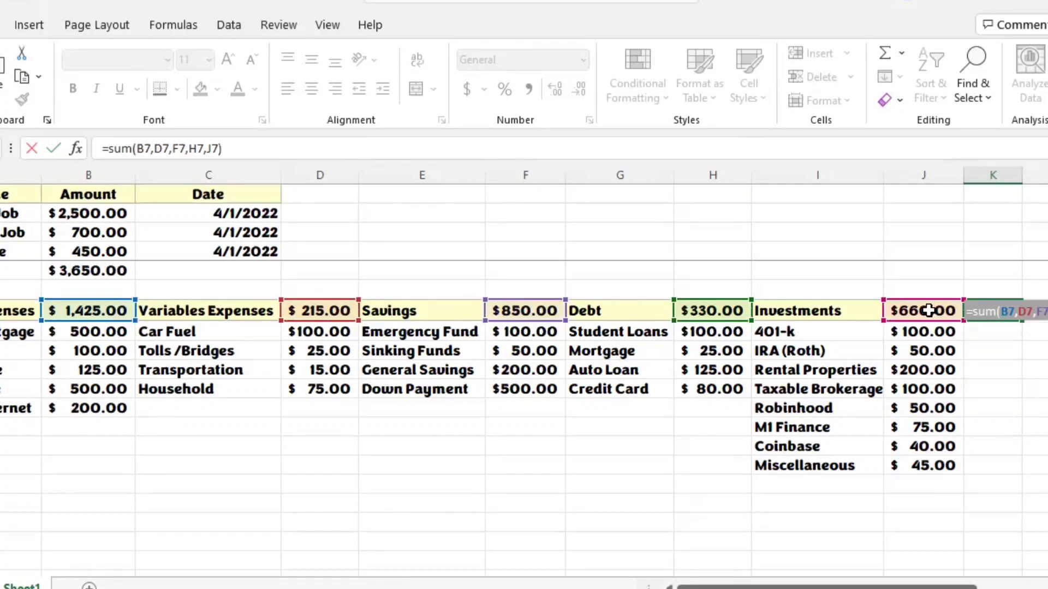
left_click(109, 270)
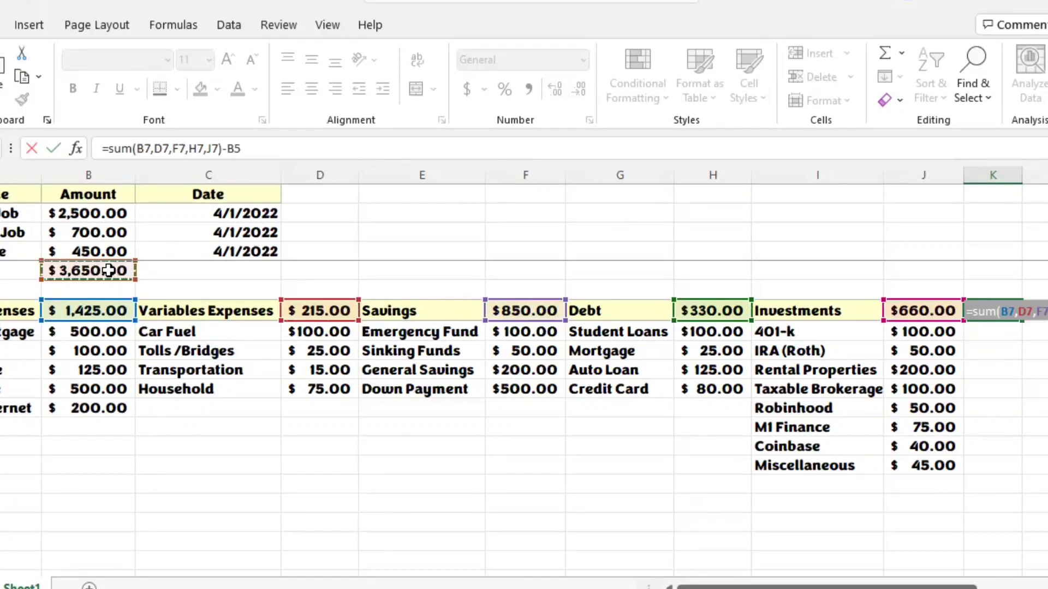
key("Return")
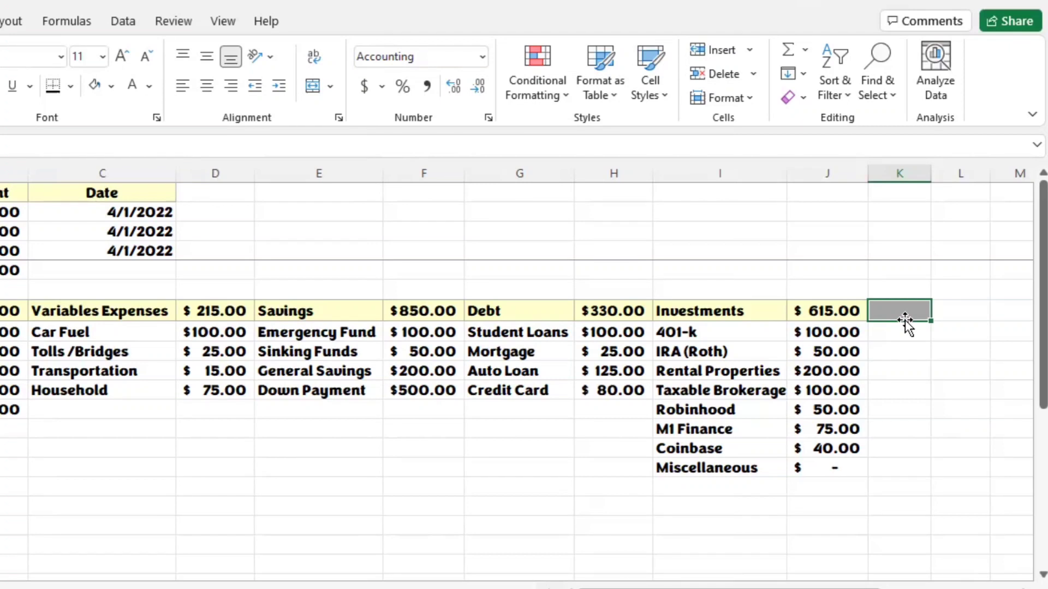
Step: Total the five category amounts in K7 with the formula =SUM(B7,D7,F7,H7,J7)
type("=")
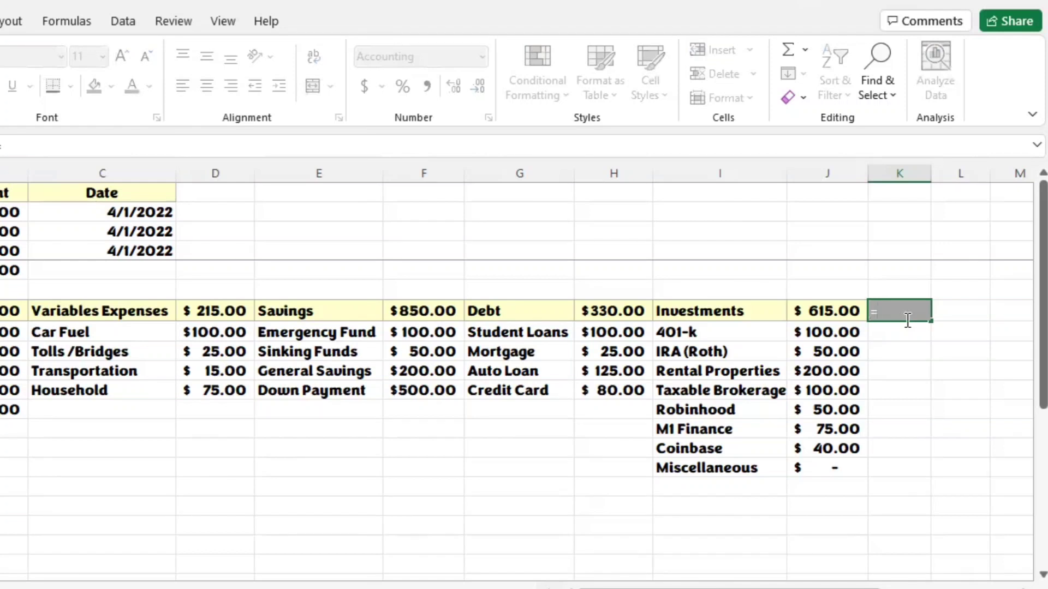
type("sum")
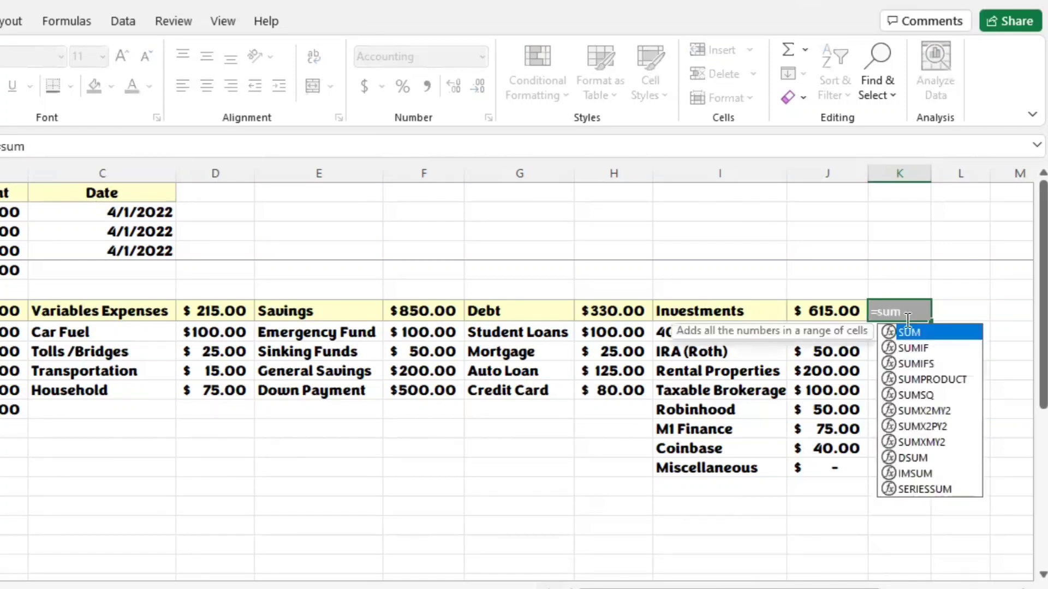
type("(")
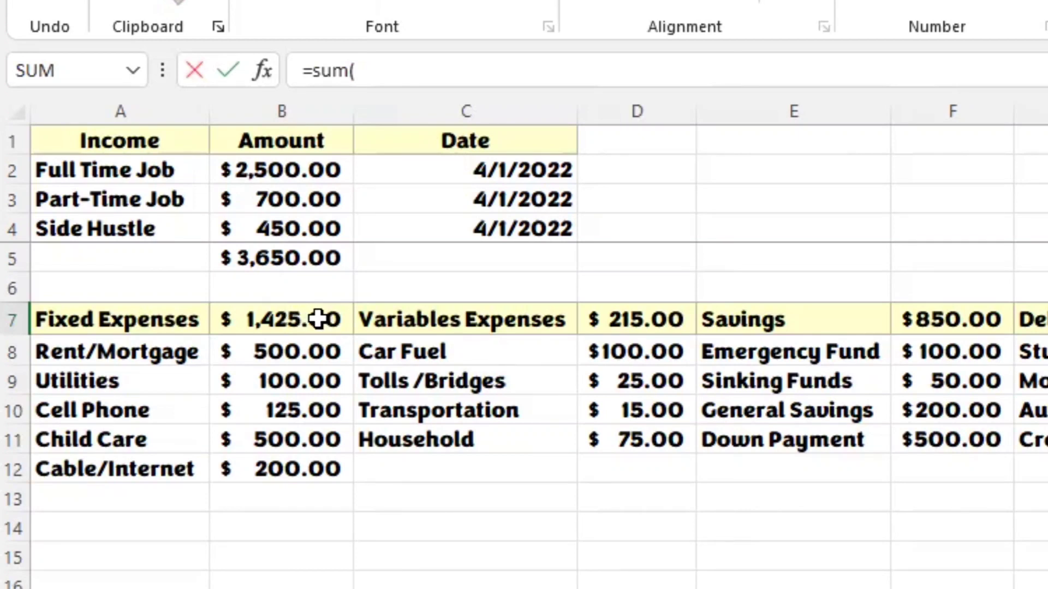
left_click(317, 319)
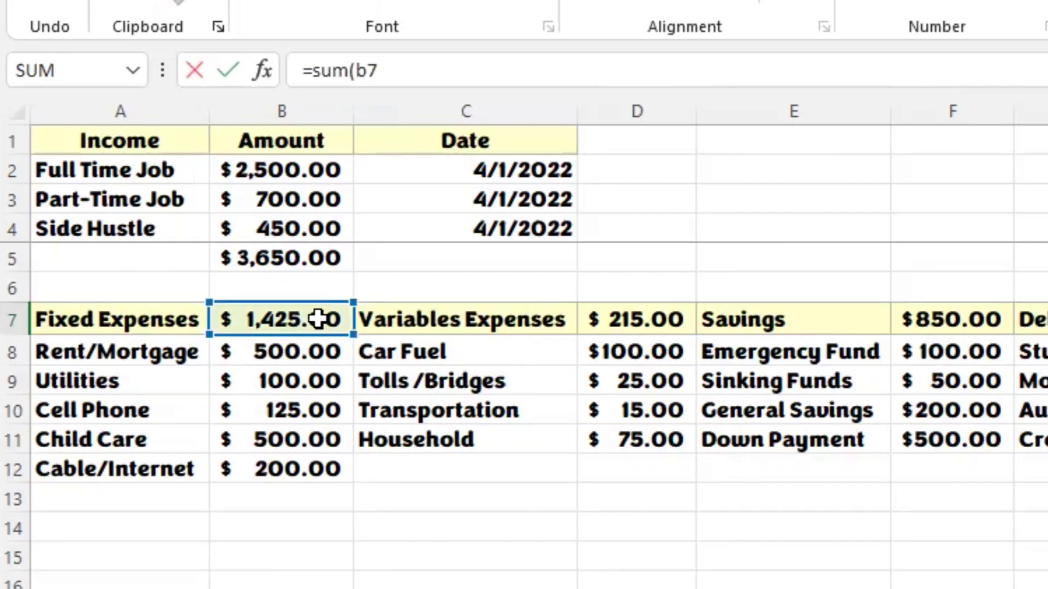
type(",d7")
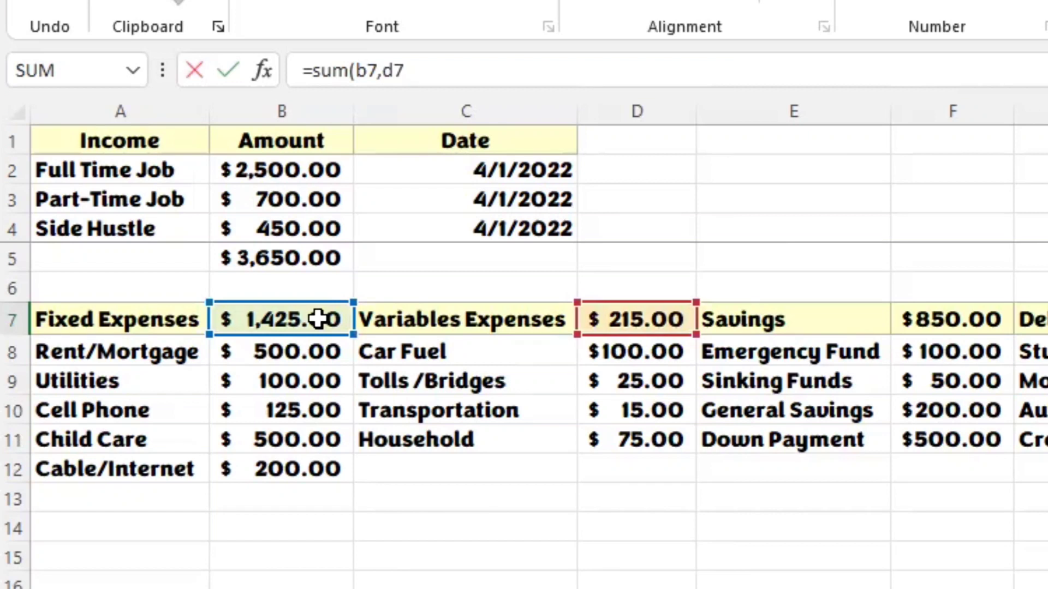
type(",")
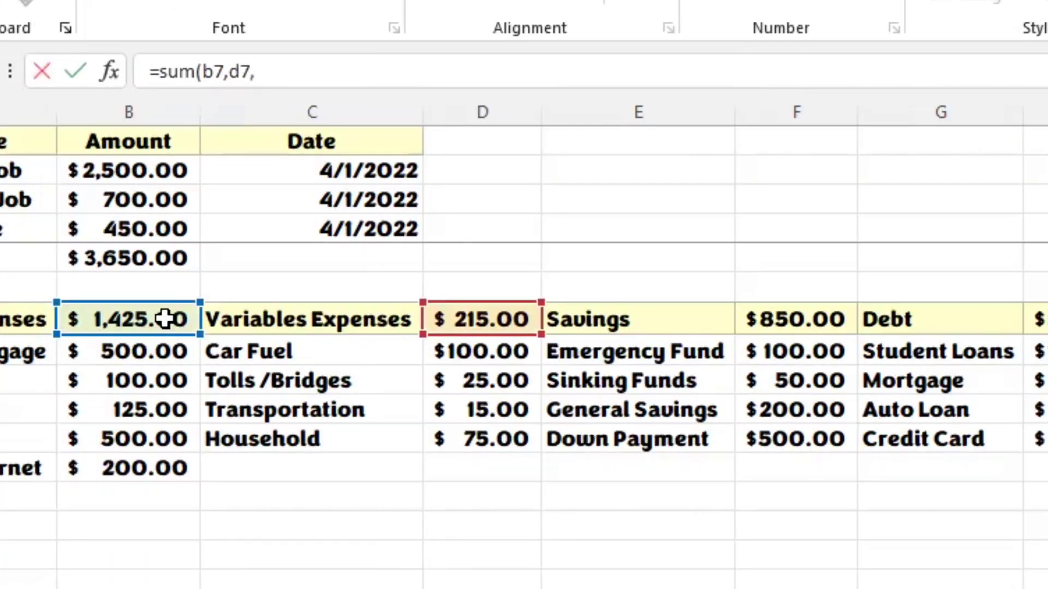
type("f7,")
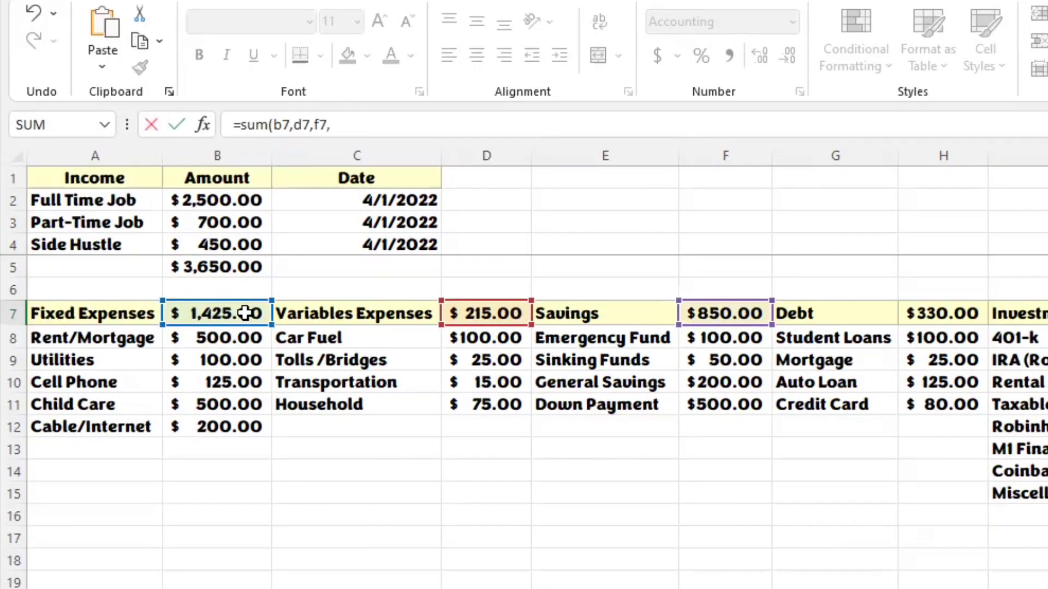
type("h7,")
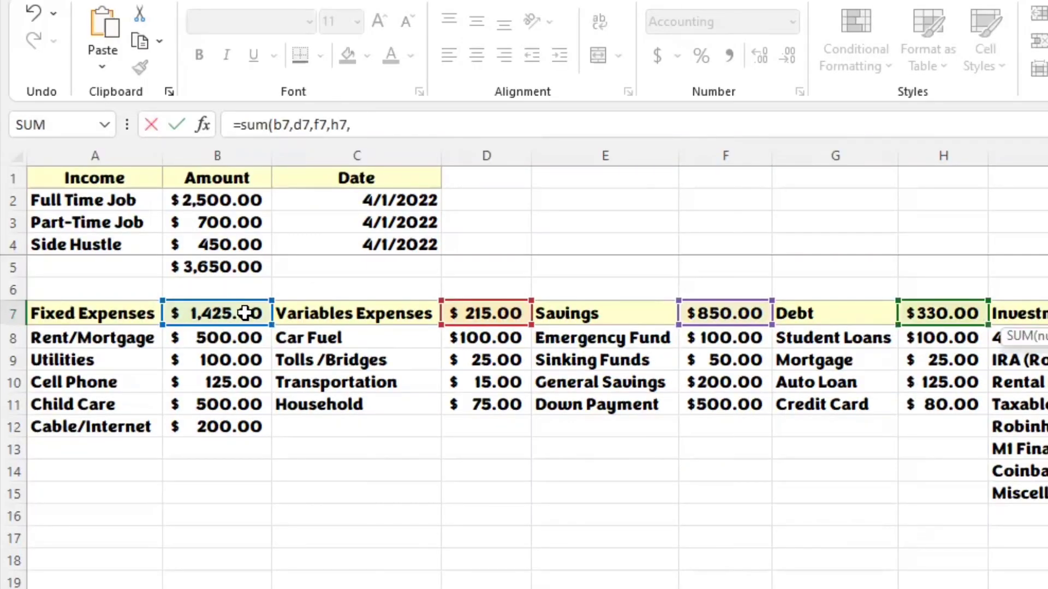
type("j7)")
key("Return")
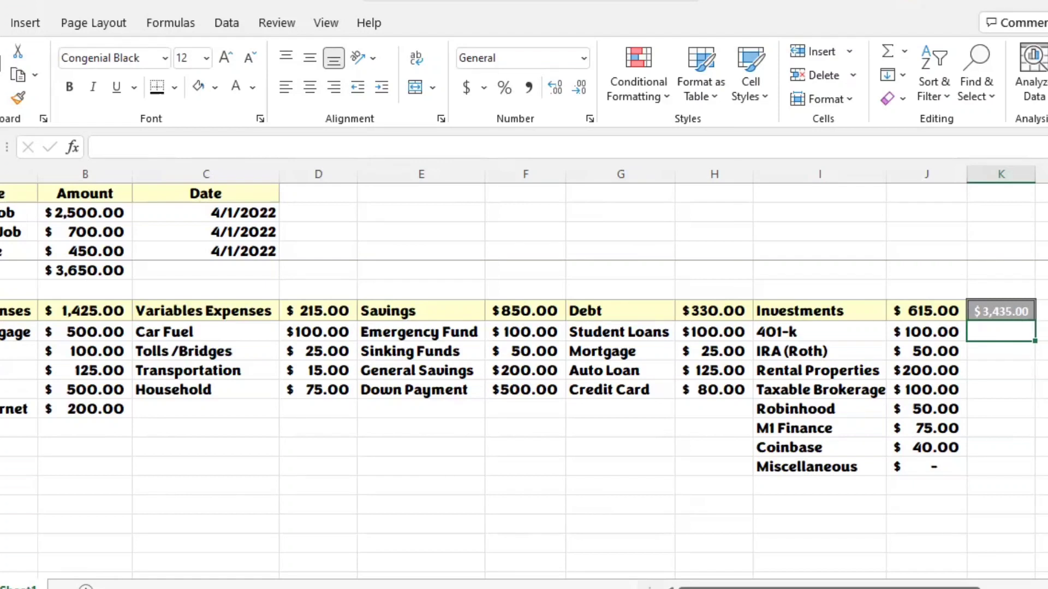
Step: Apply the Calculation cell style to L7, beside the combined category total
left_click(1043, 311)
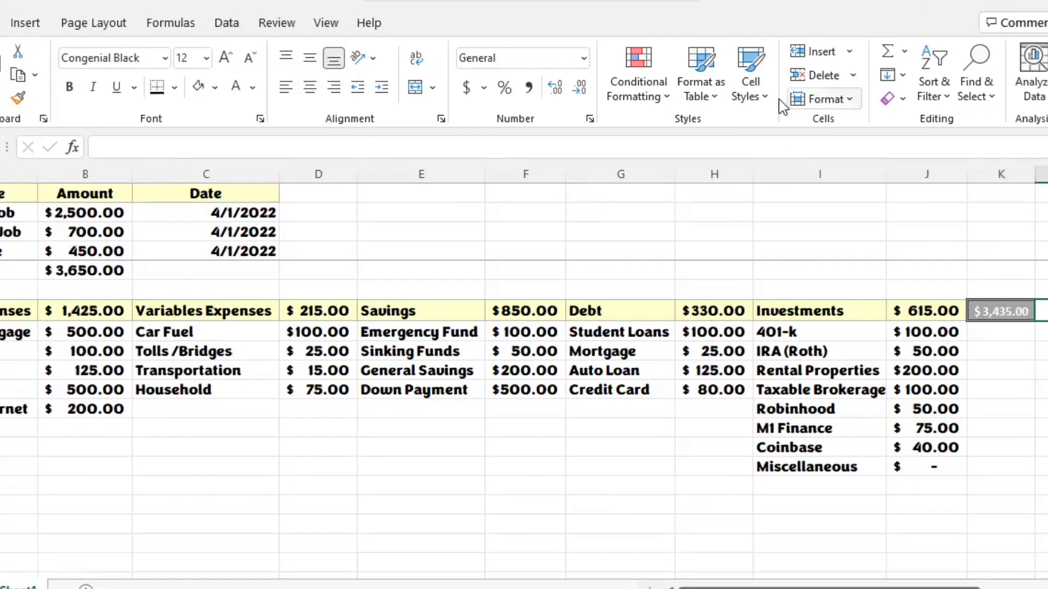
left_click(765, 98)
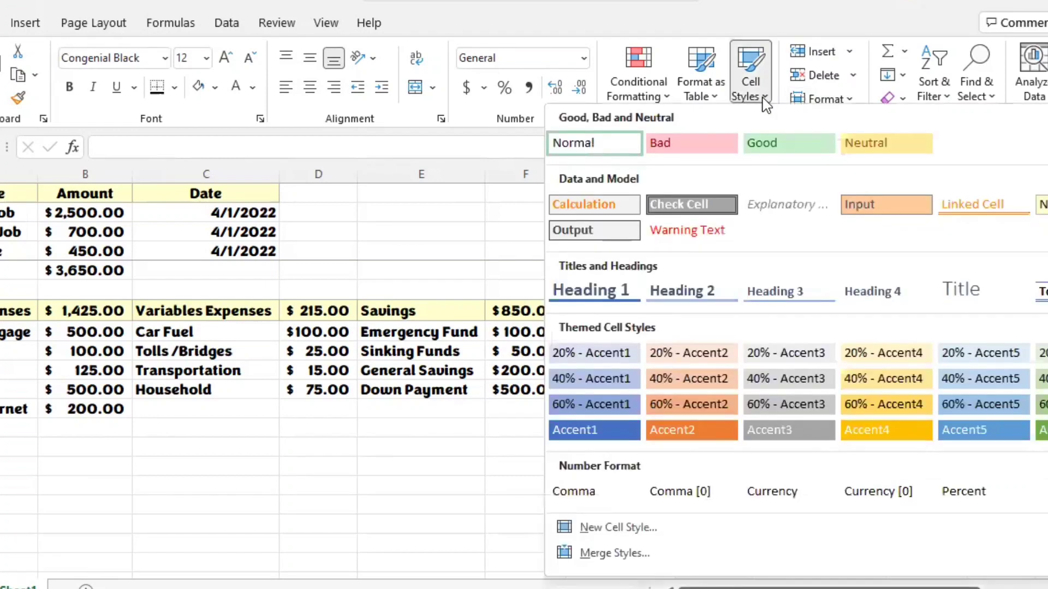
left_click(608, 208)
left_click(1043, 332)
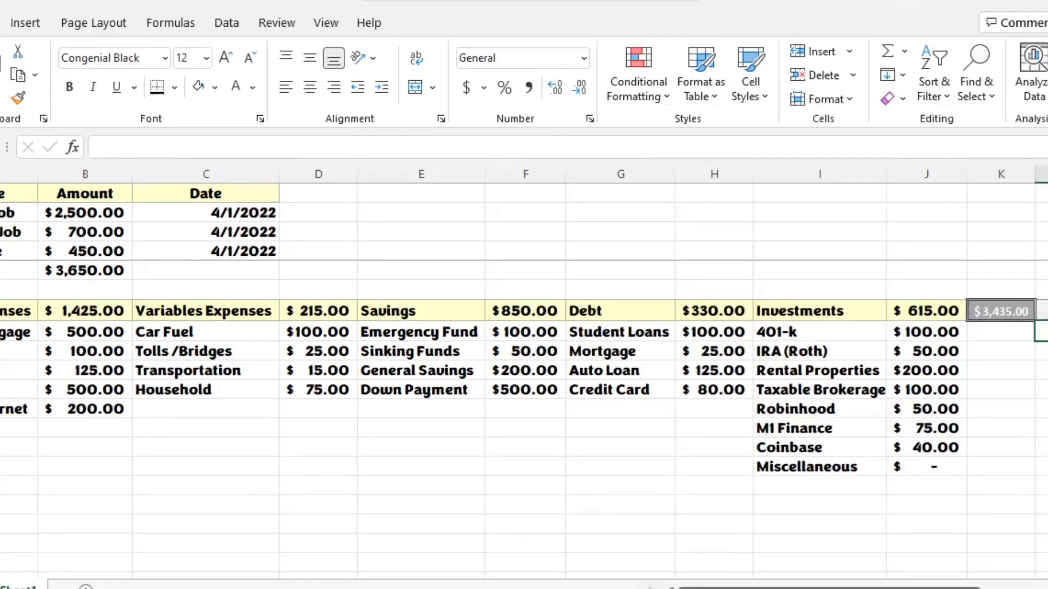
Step: Enter the formula =K7-B5 in L7 to calculate the difference between the combined category total and the total income
left_click(1042, 310)
type("=")
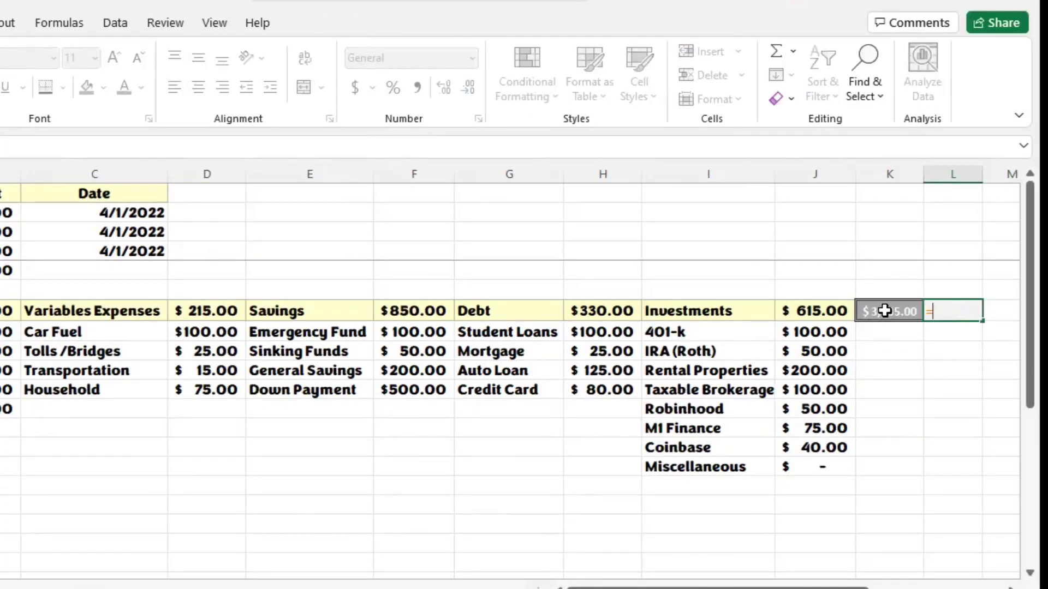
left_click(884, 309)
type("-")
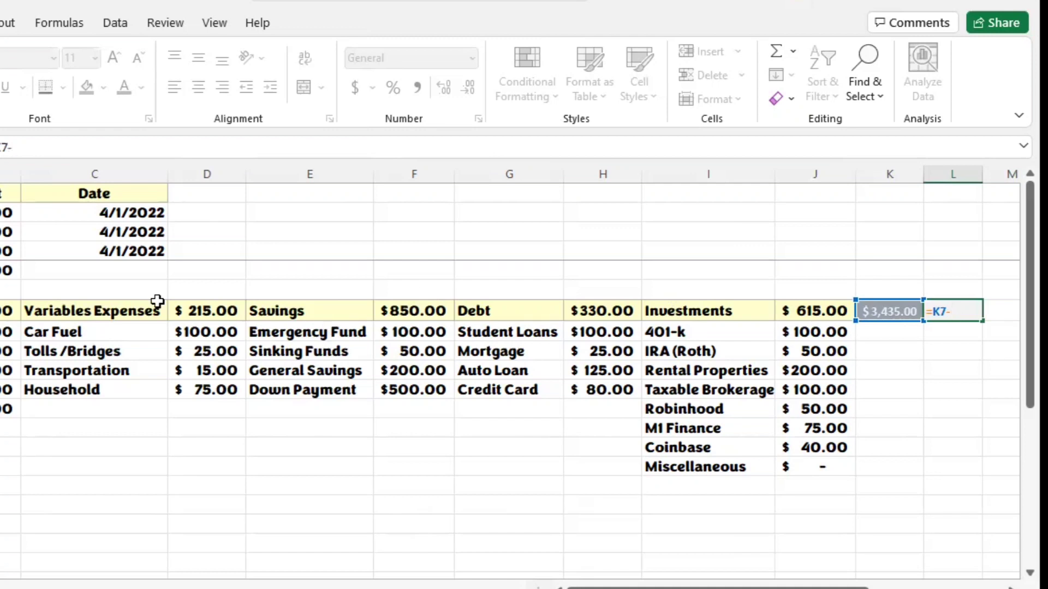
left_click(3, 270)
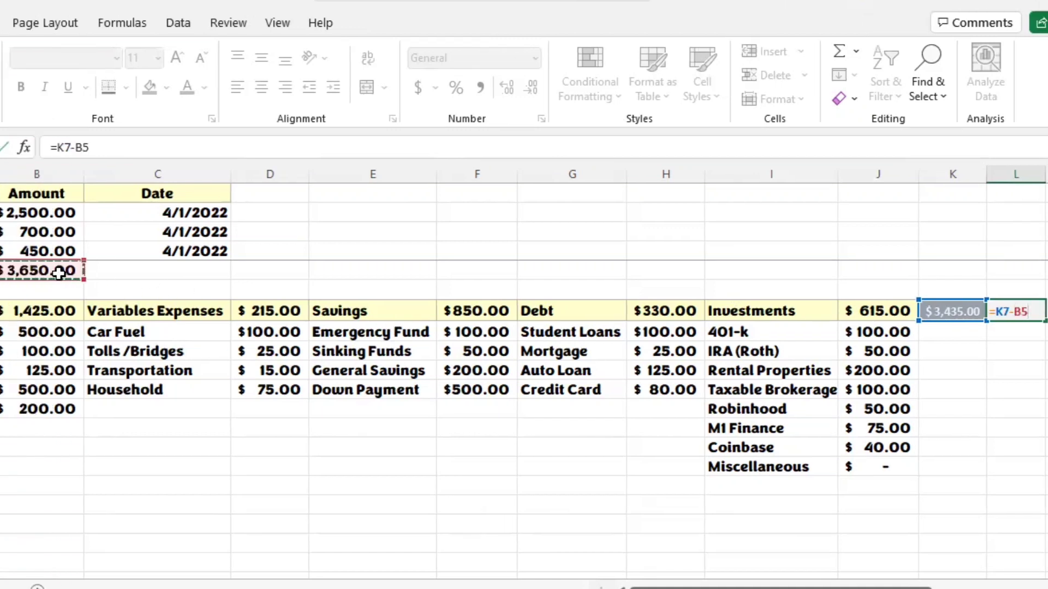
key("Return")
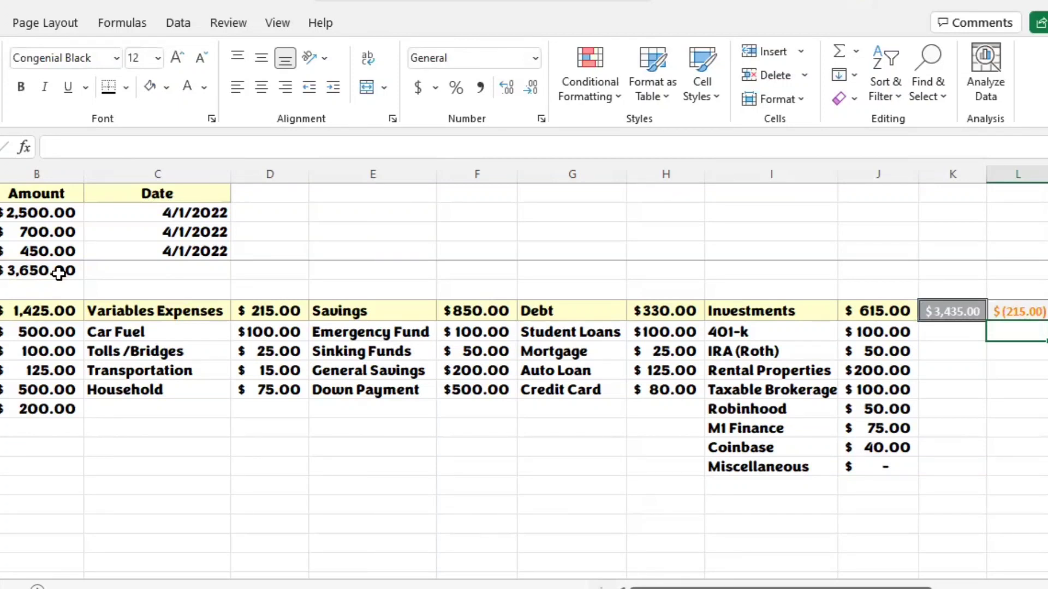
Step: Add a Buffer item of 215 below Household in the Variables Expenses list, using cells C12 and D12
left_click(1015, 316)
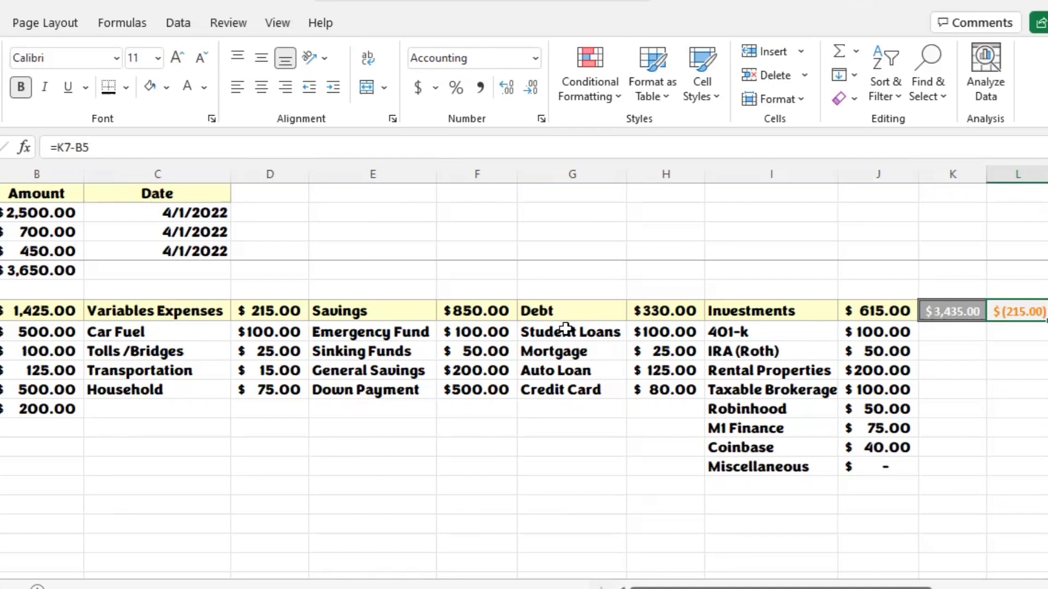
left_click(188, 414)
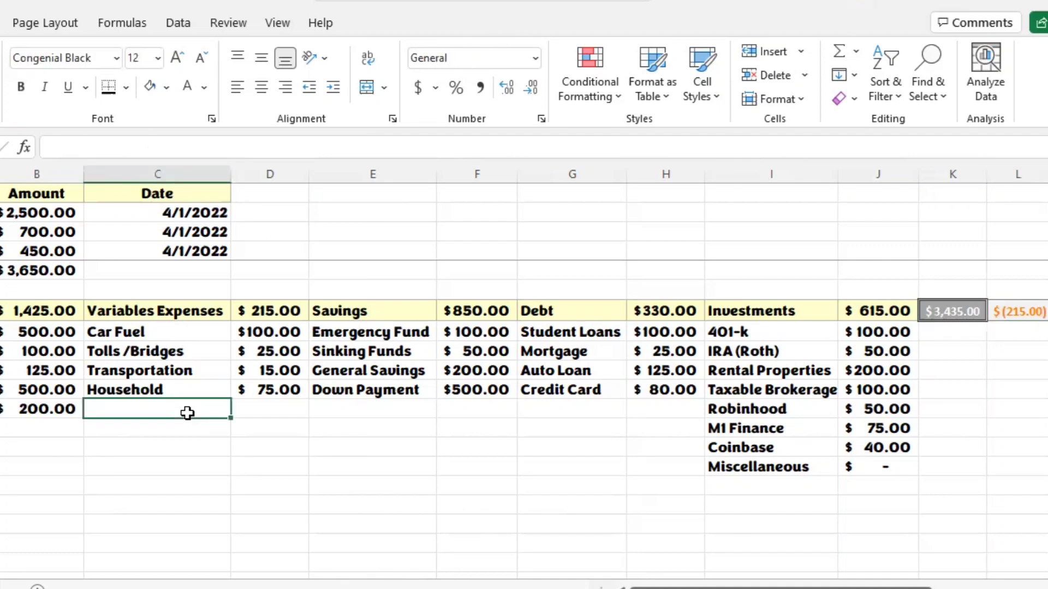
type("Cushion")
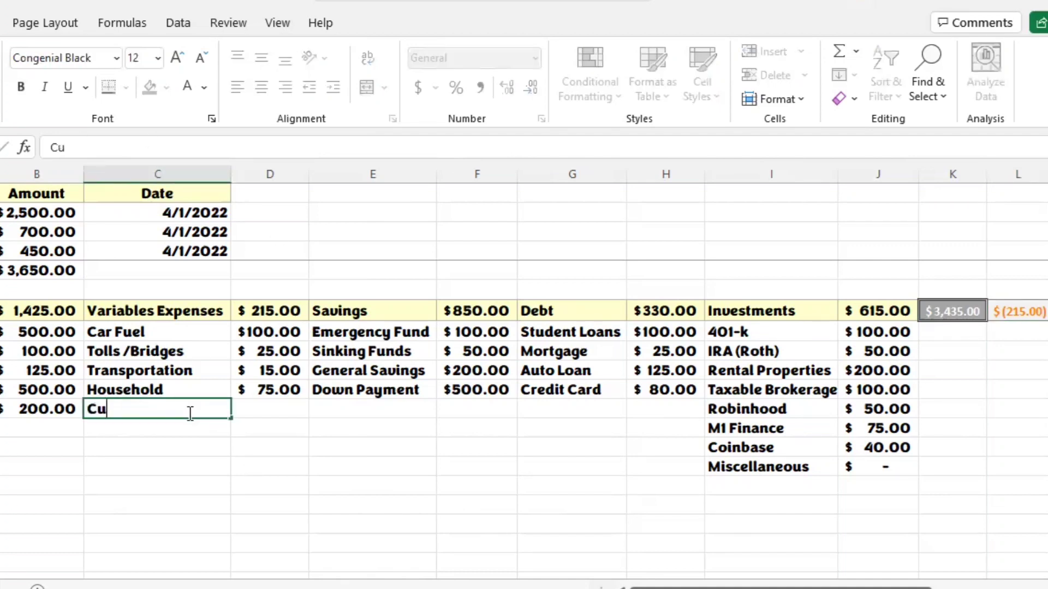
key("BackSpace")
key("BackSpace")
key("BackSpace")
key("BackSpace")
key("BackSpace")
key("BackSpace")
key("BackSpace")
type("Buffer")
key("Tab")
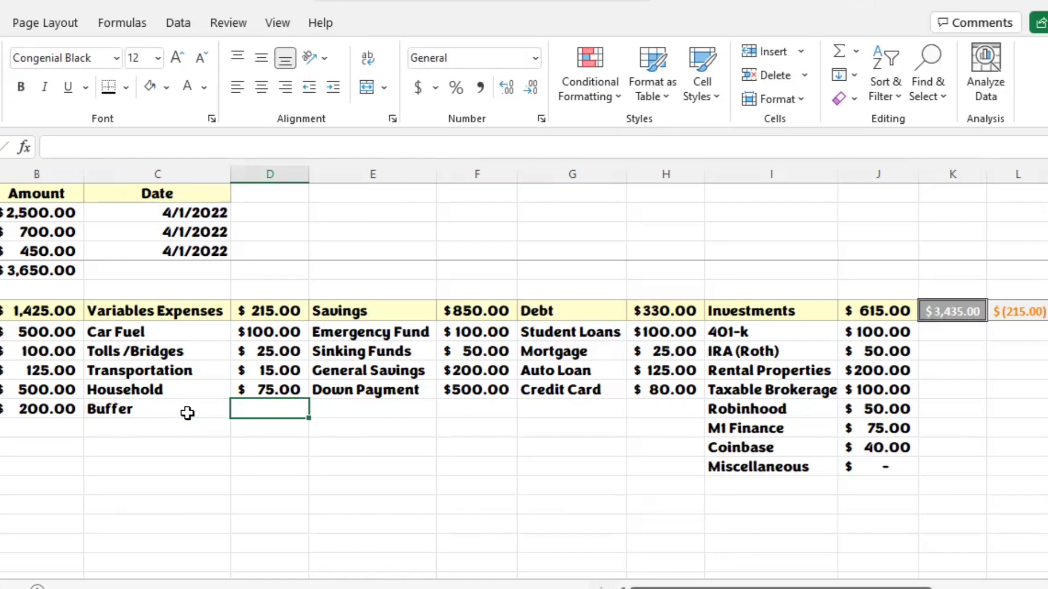
type("215")
key("Tab")
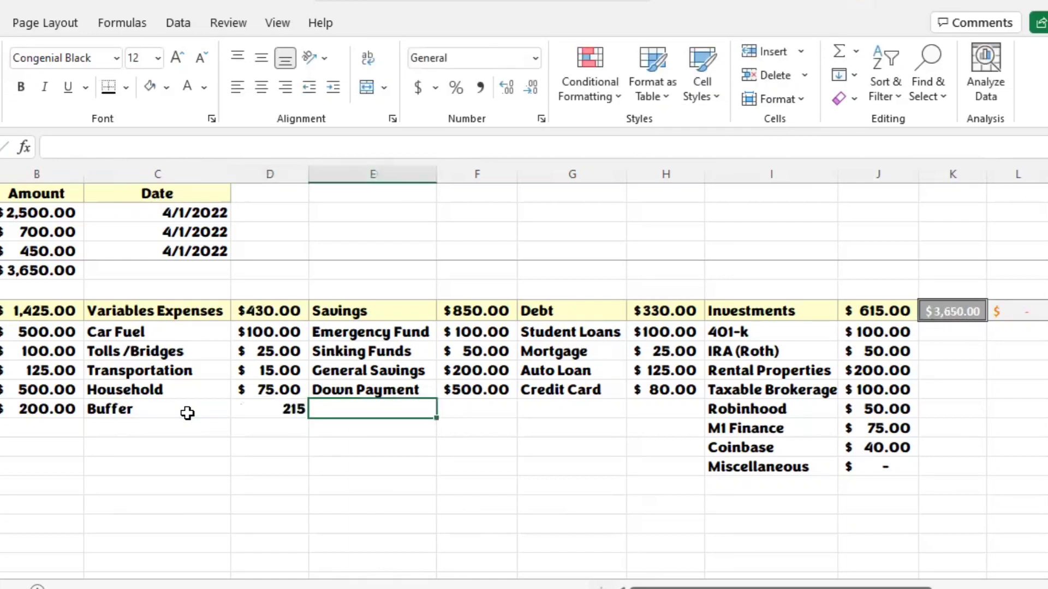
Step: Format the Buffer amount in D12 with the Accounting number format
left_click(286, 412)
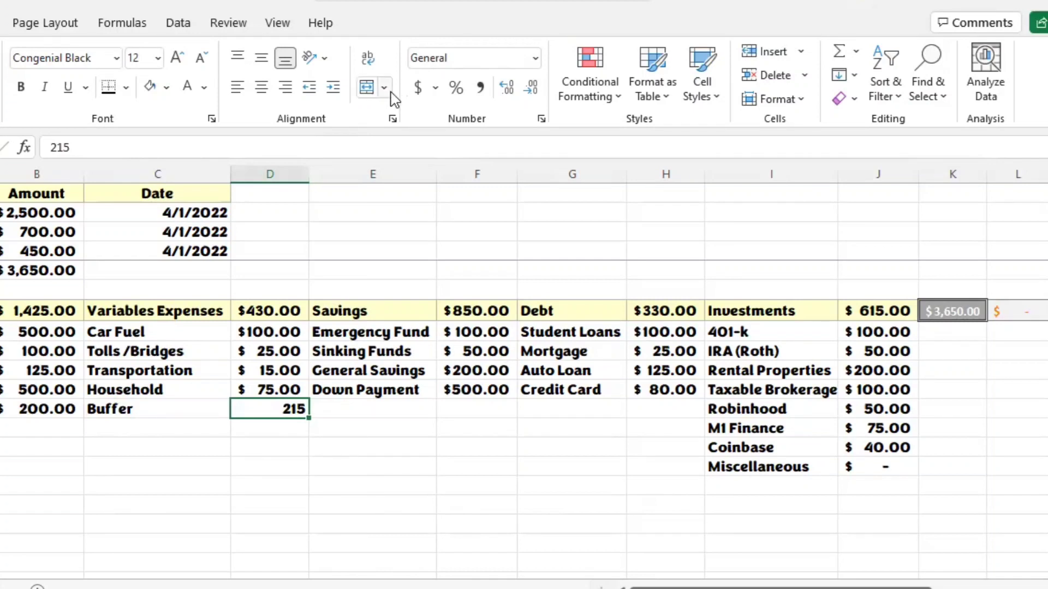
left_click(536, 59)
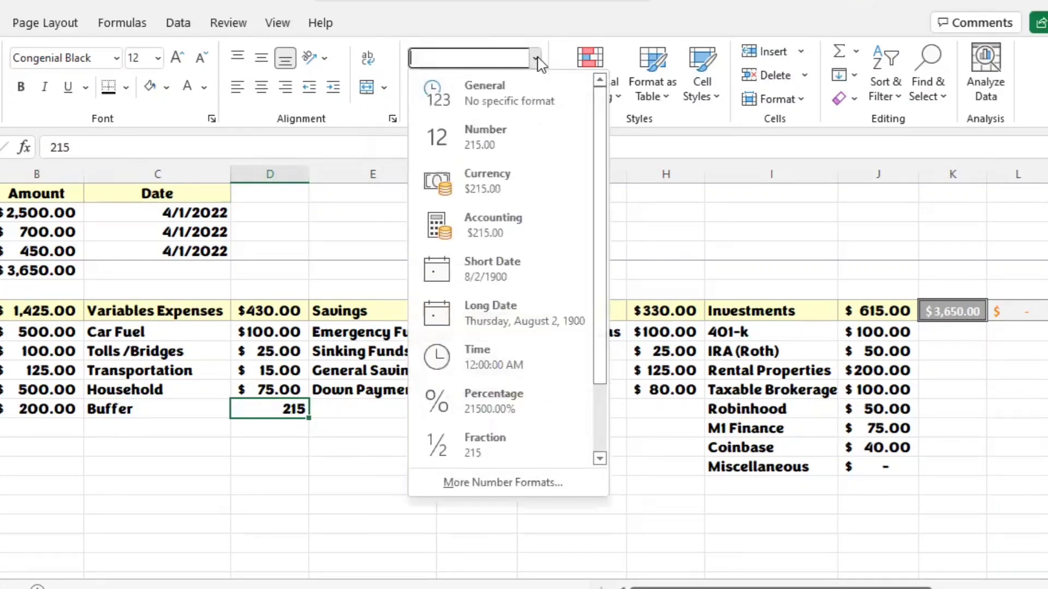
left_click(523, 232)
left_click(290, 465)
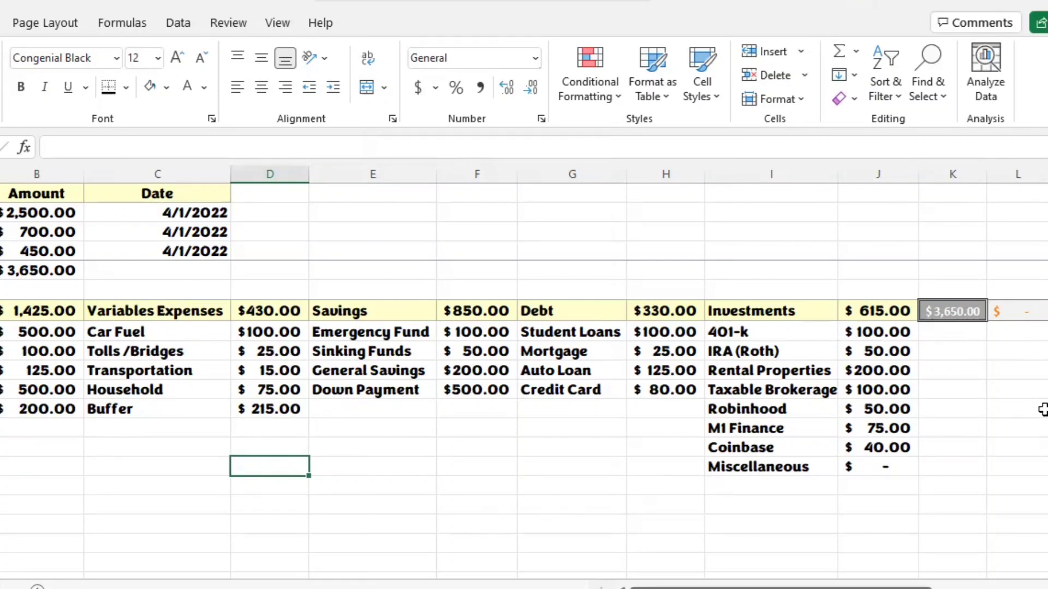
Step: Check the difference in L7 against the combined category total in K7, the income total in B5 and the Buffer amount
left_click(1019, 313)
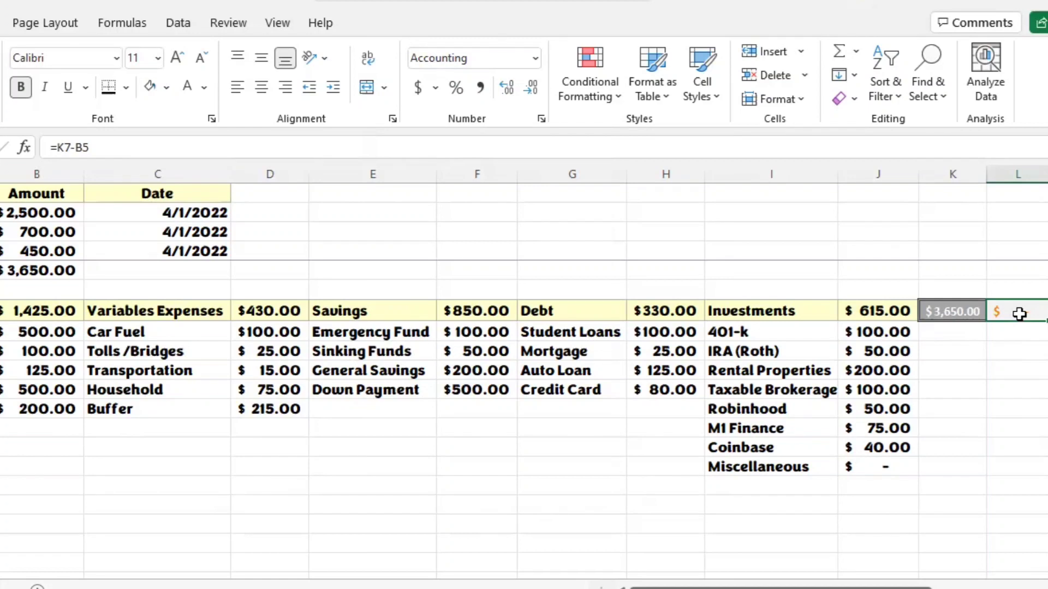
left_click(951, 312)
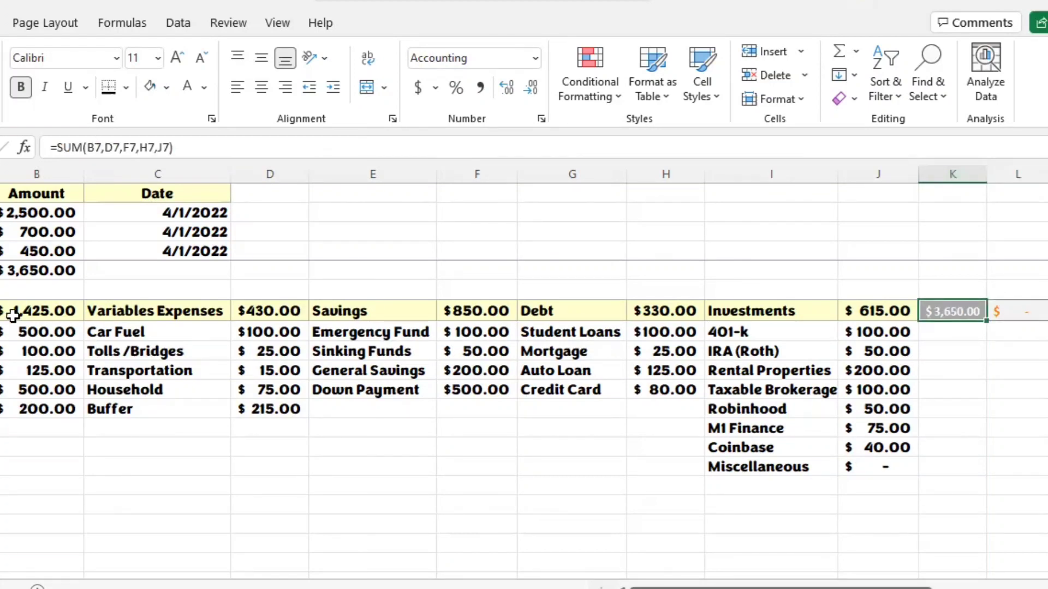
left_click(57, 266)
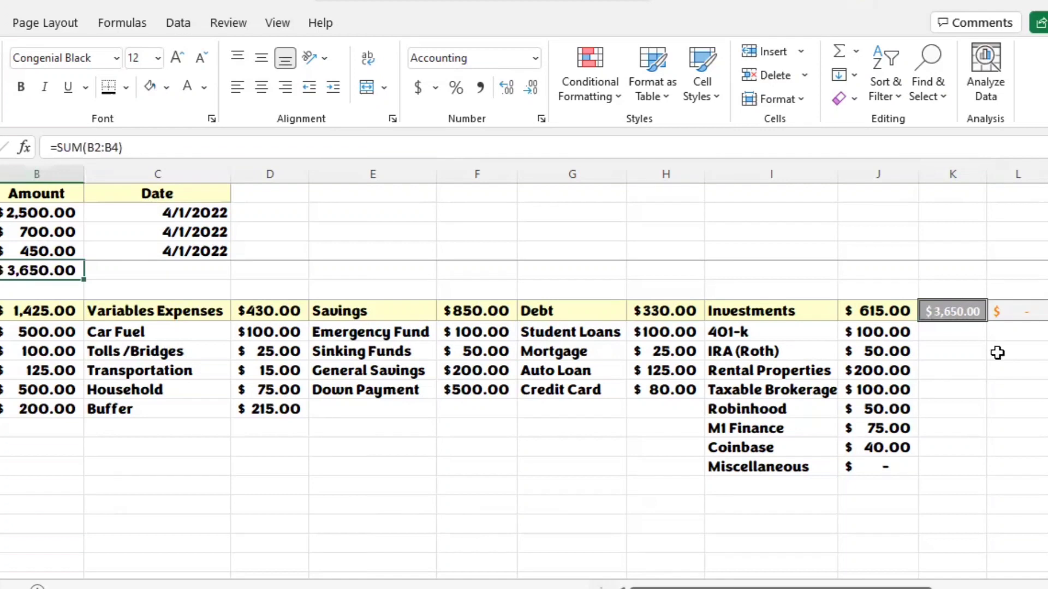
left_click(1029, 309)
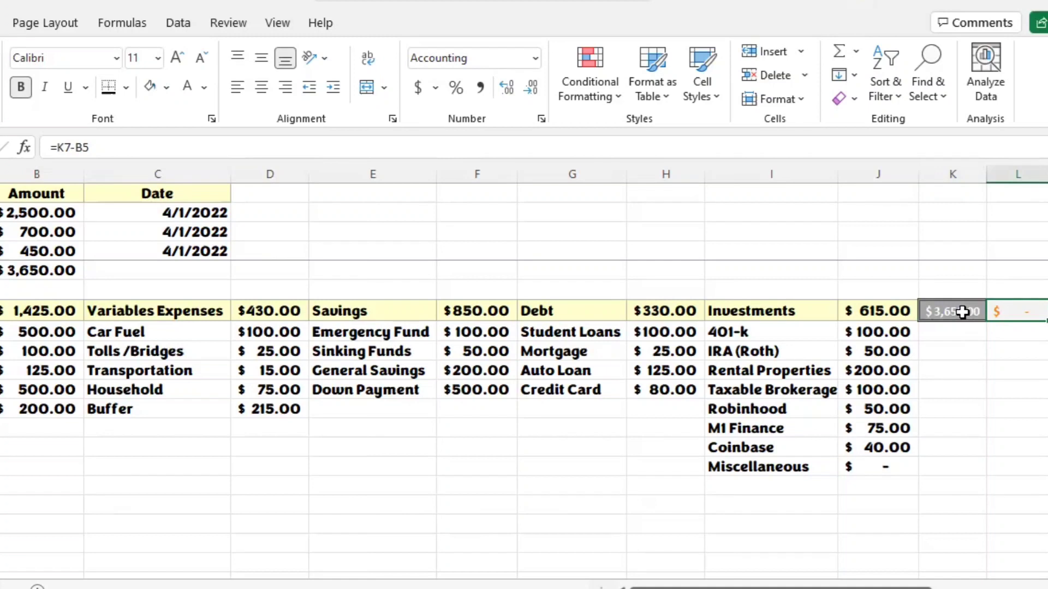
left_click(257, 408)
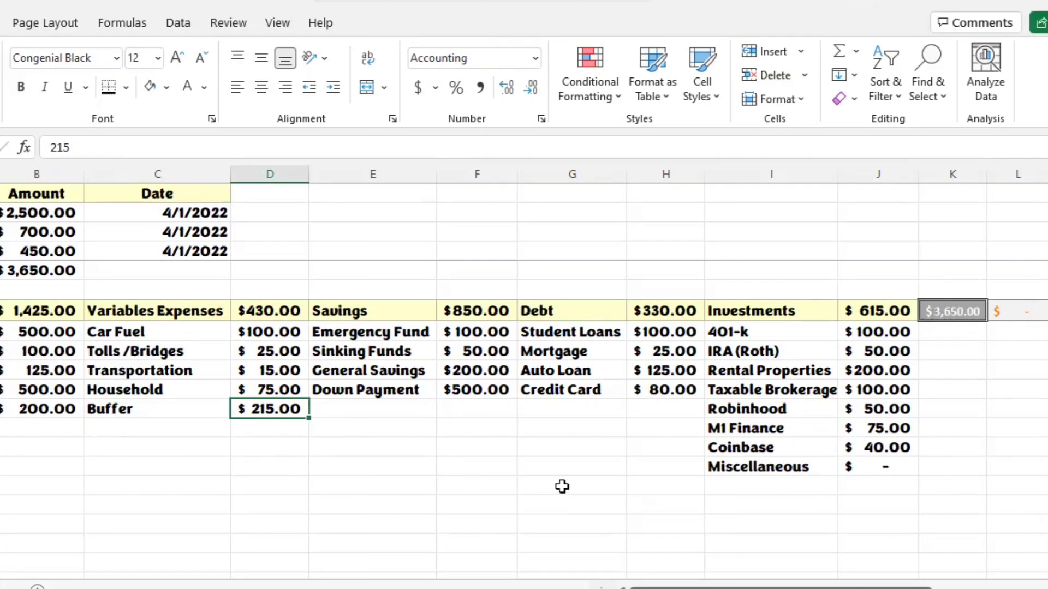
left_click(1033, 388)
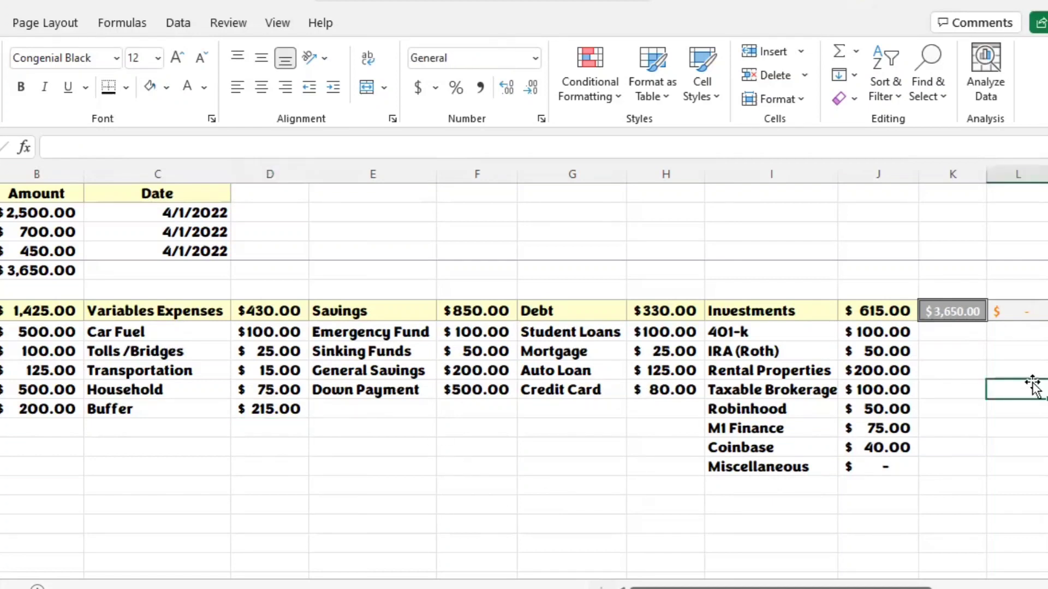
left_click(1014, 316)
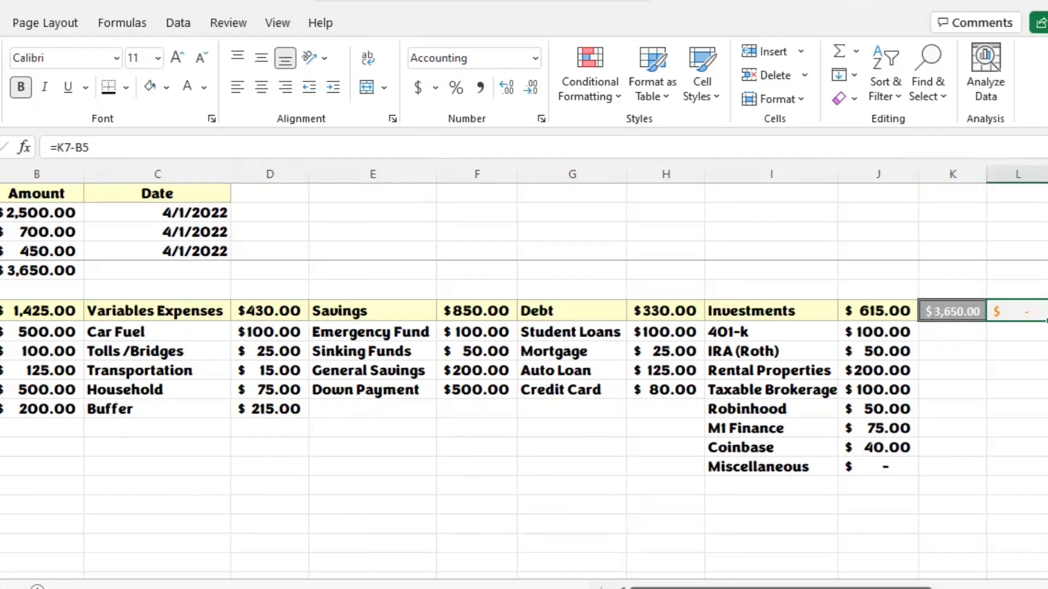
Step: Apply the Good cell style to A17:J17 below the category lists and clear the leftover formula from C17
left_click_drag(0, 505, 387, 514)
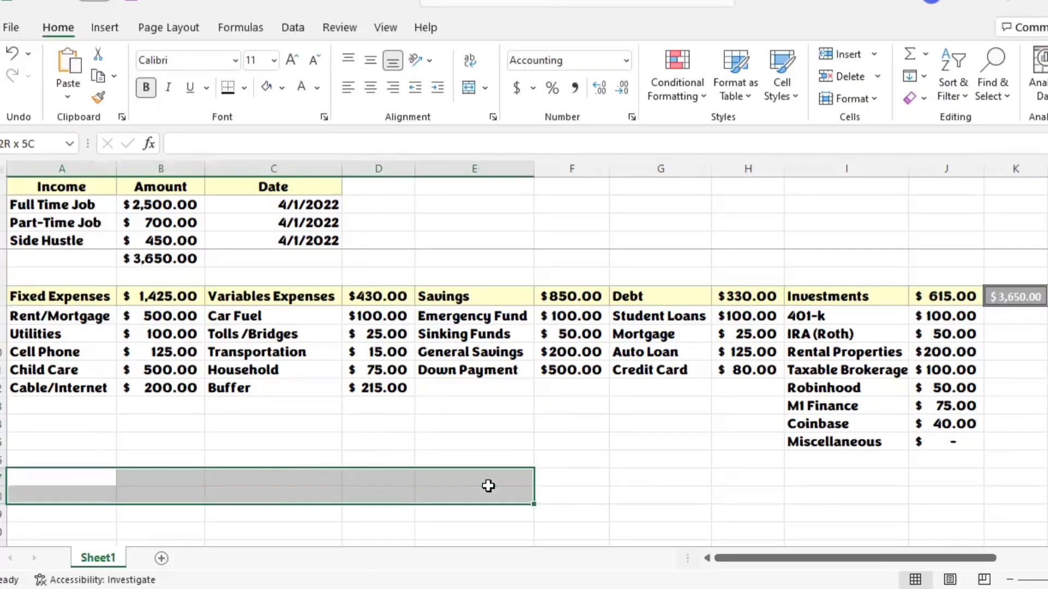
left_click_drag(489, 486, 935, 476)
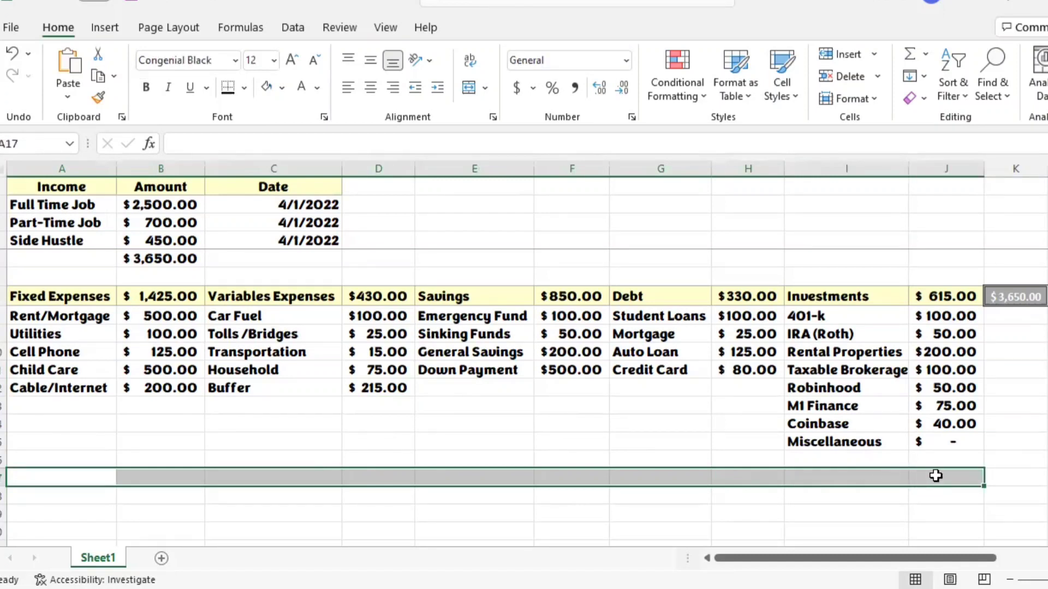
left_click(789, 90)
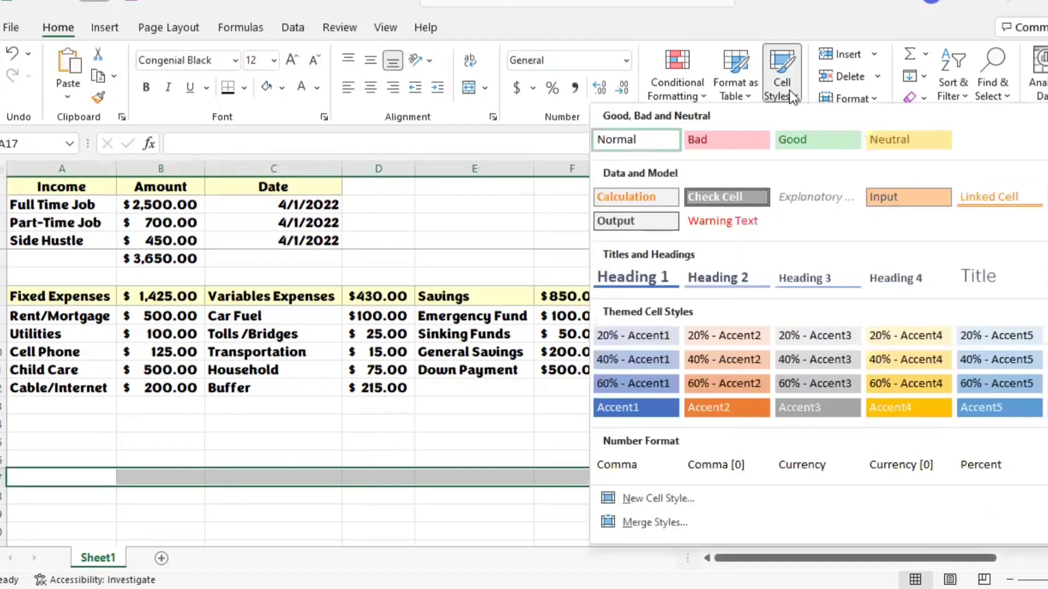
left_click(806, 134)
left_click(262, 479)
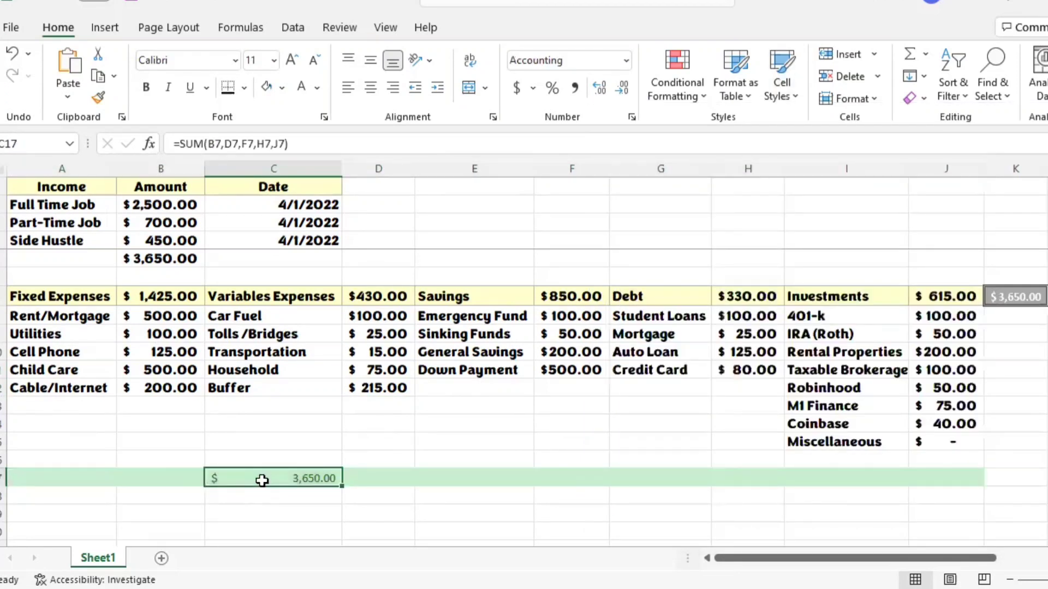
key("Delete")
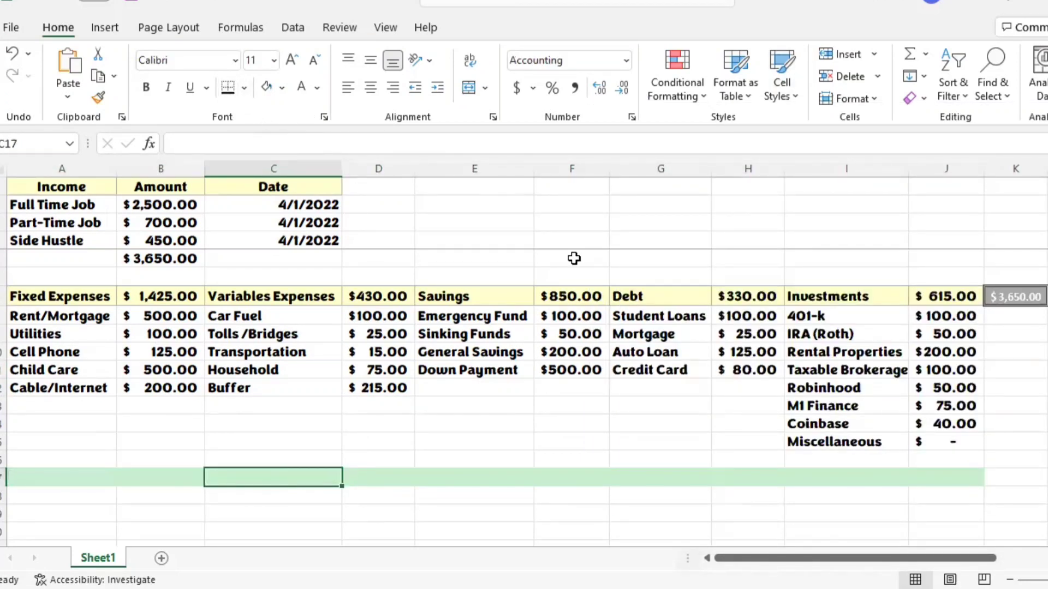
Step: Enter the formula =B7/B5 in B17 to calculate the fixed expenses' share of total income
left_click(85, 462)
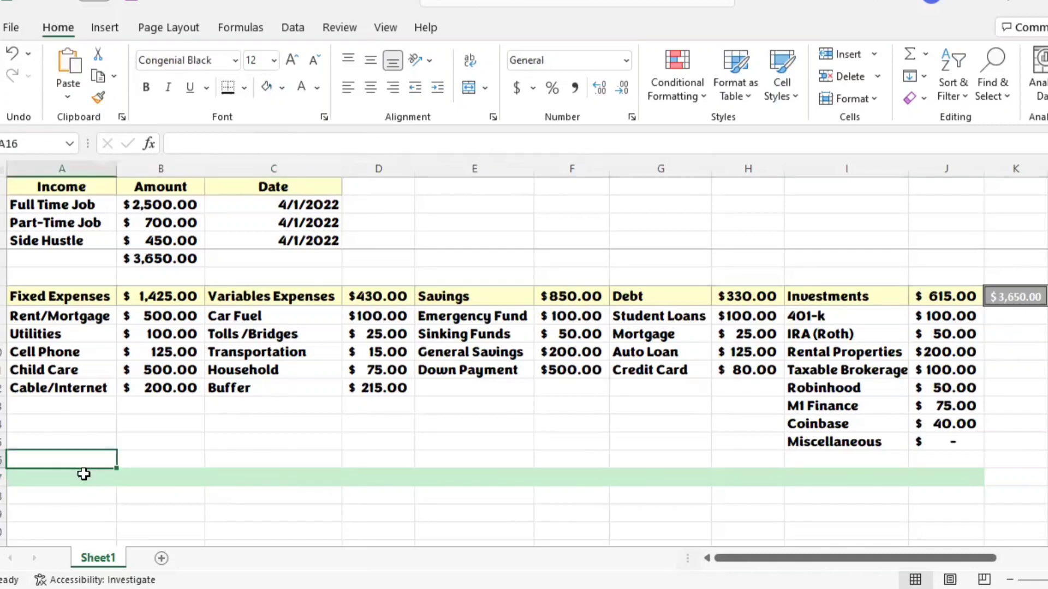
left_click(83, 474)
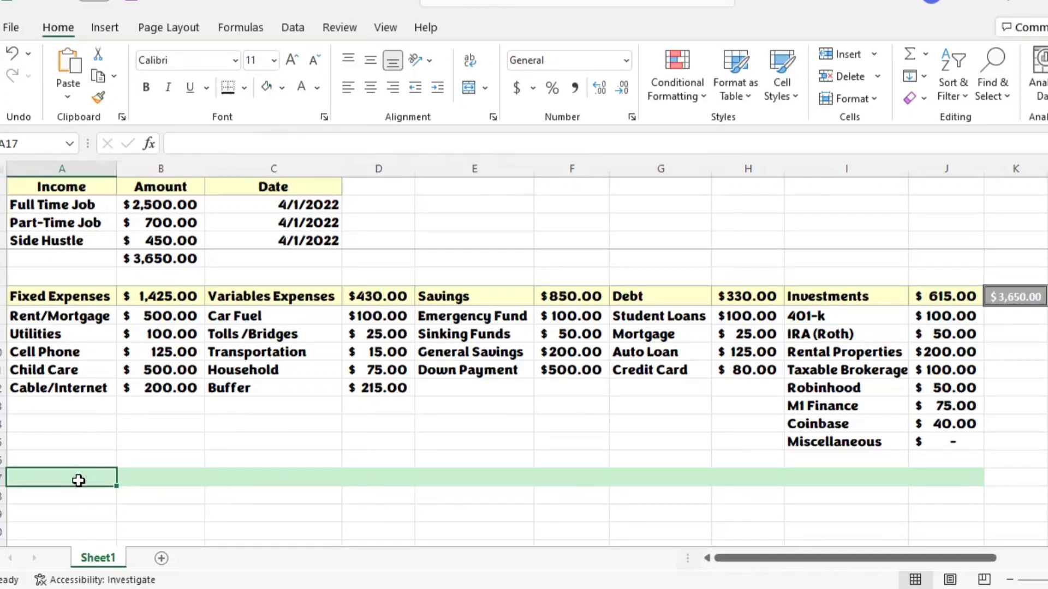
left_click(144, 483)
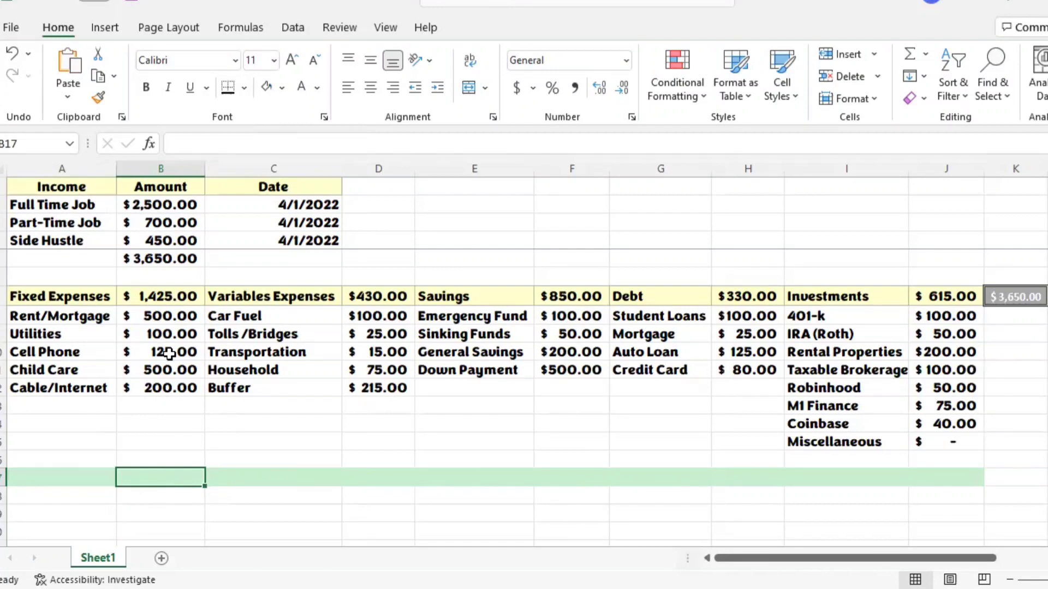
type("=")
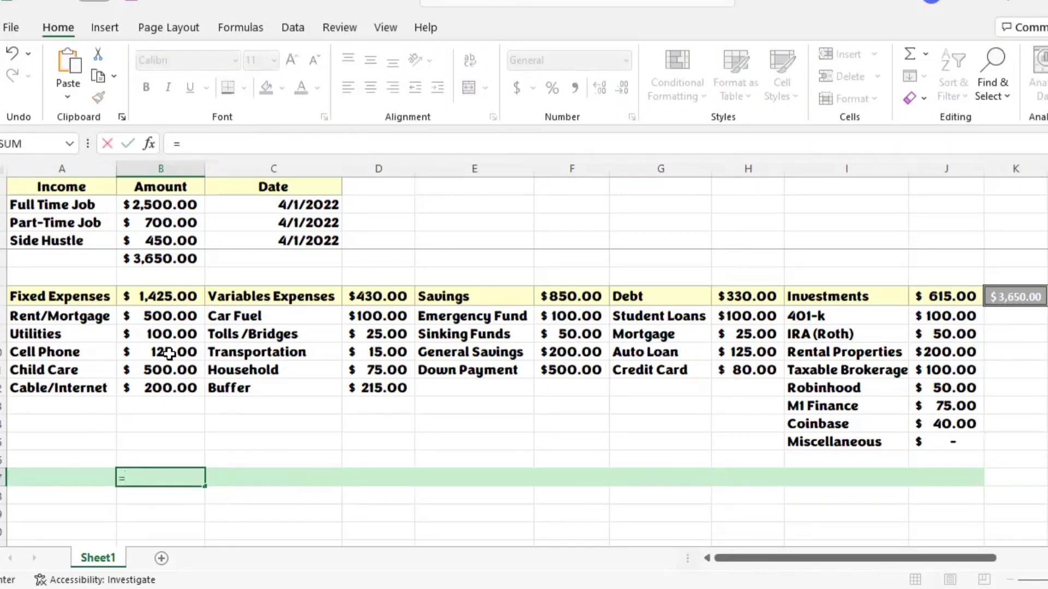
left_click(164, 296)
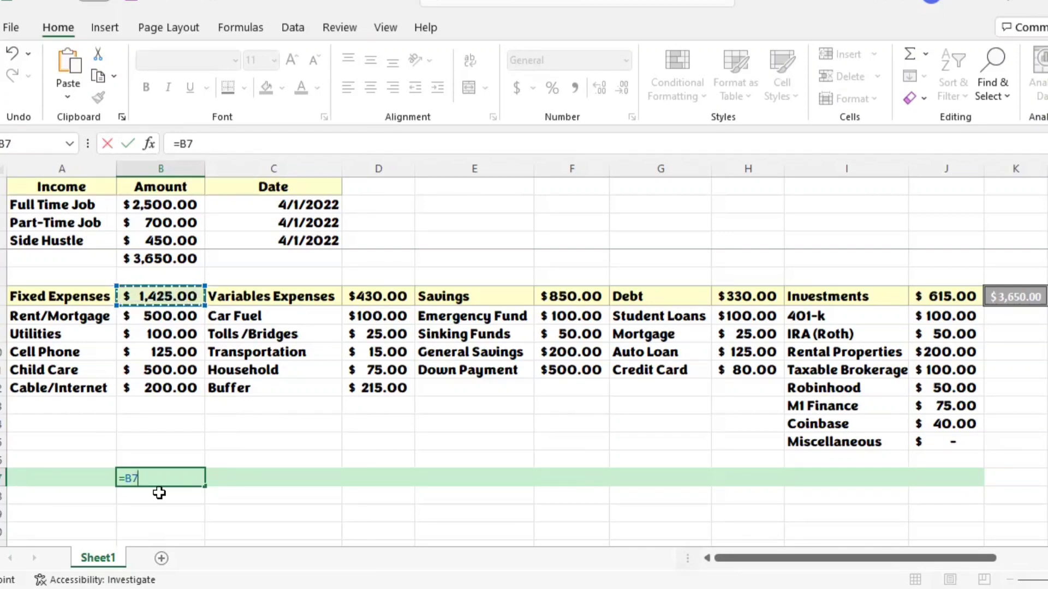
type("/")
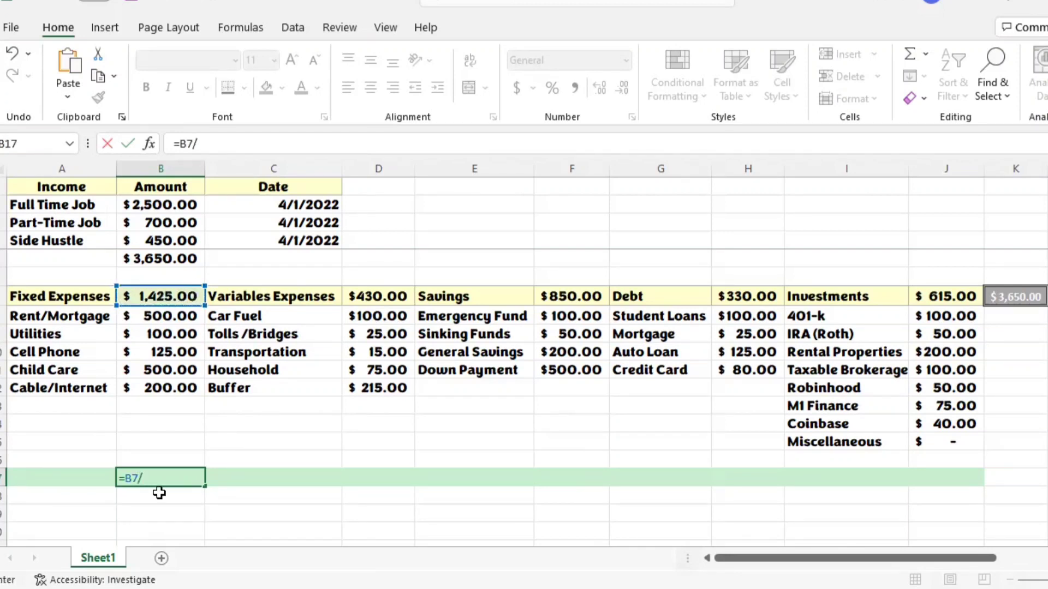
left_click(179, 261)
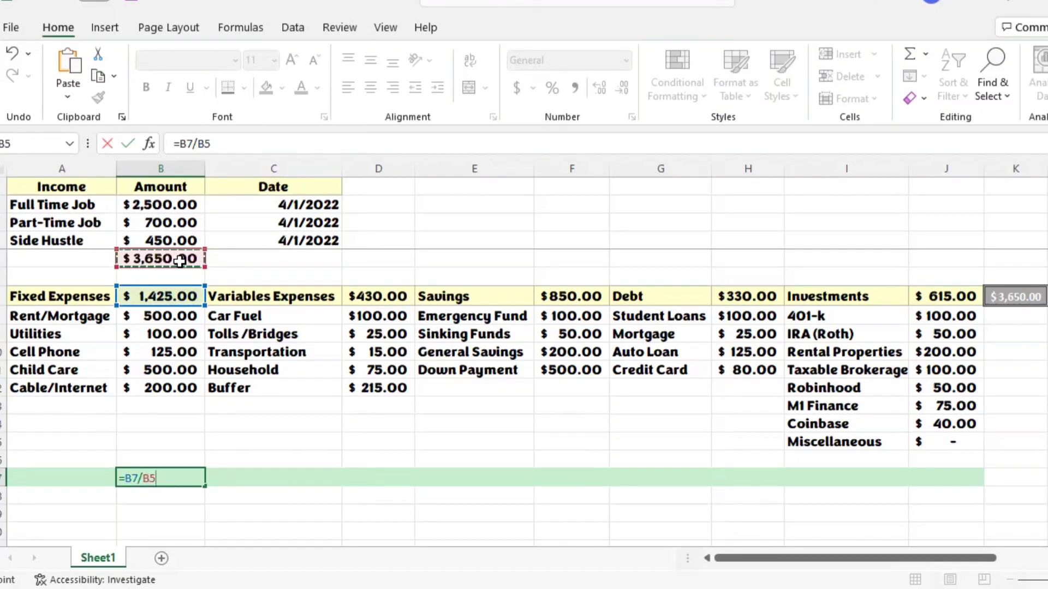
key("Return")
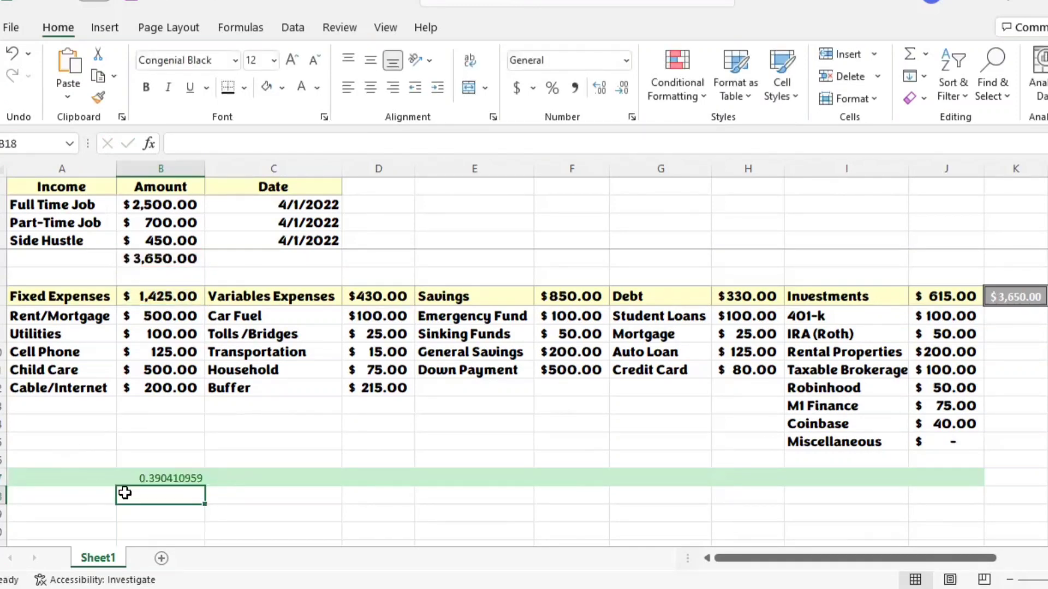
Step: Format the fixed expenses share in B17 with the Percentage number format
left_click(161, 478)
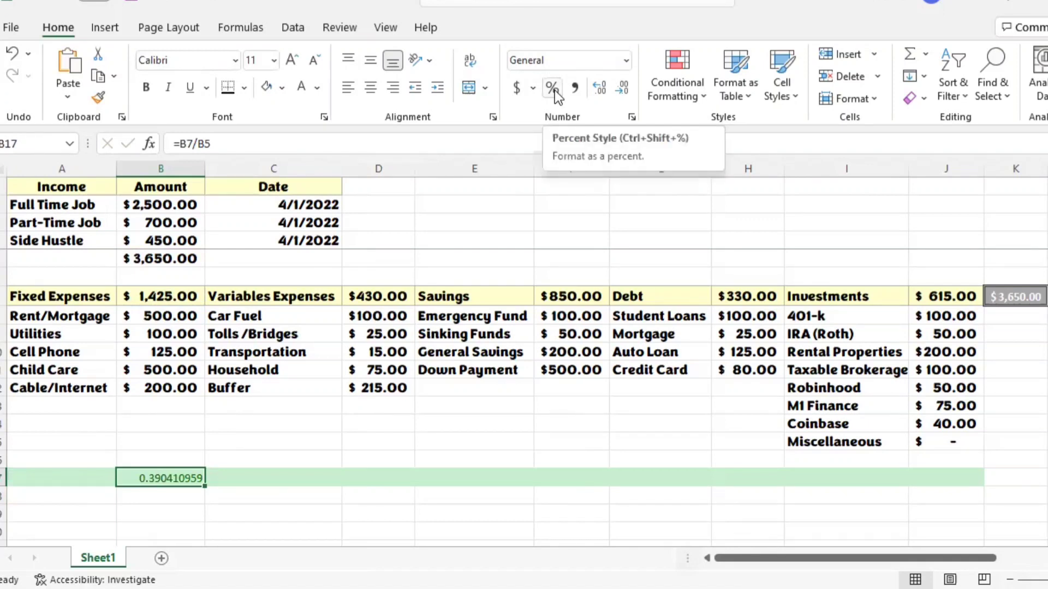
left_click(628, 61)
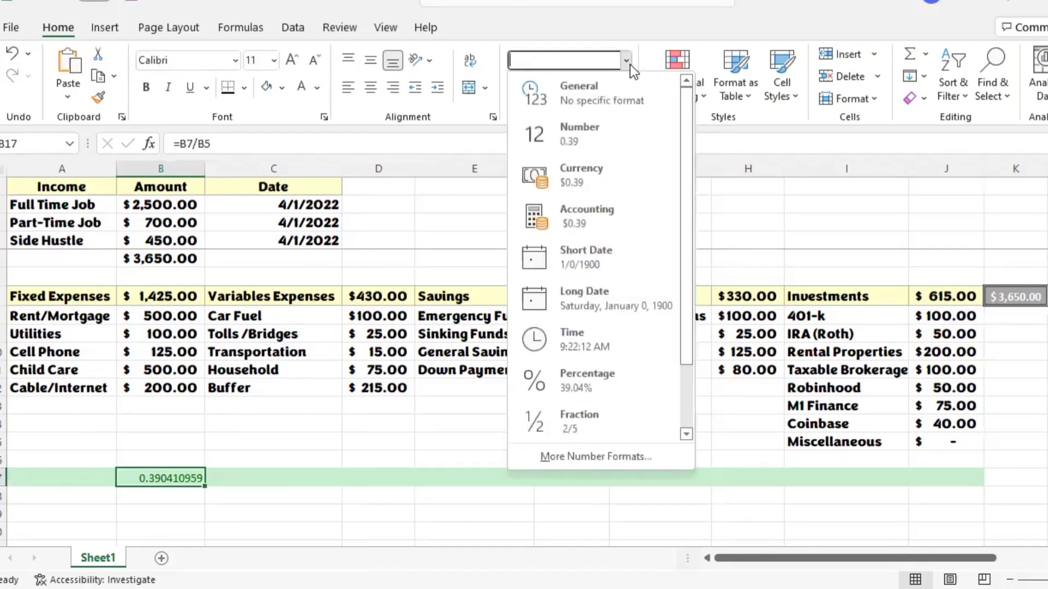
left_click(578, 384)
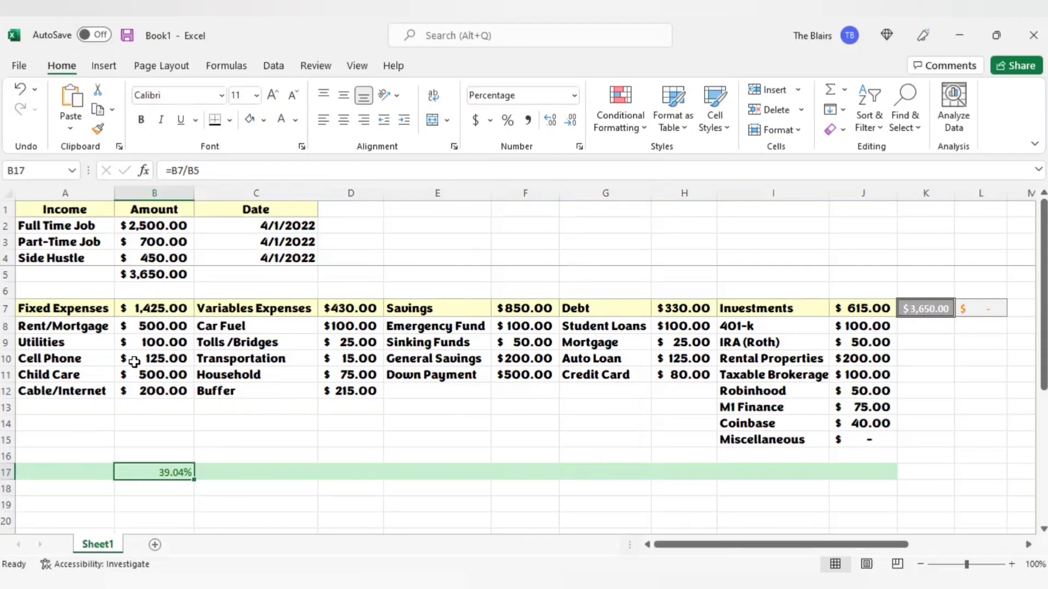
Step: Calculate the variable expenses' share of total income in D17 with =D7/B5 and format it as a percentage
left_click(356, 475)
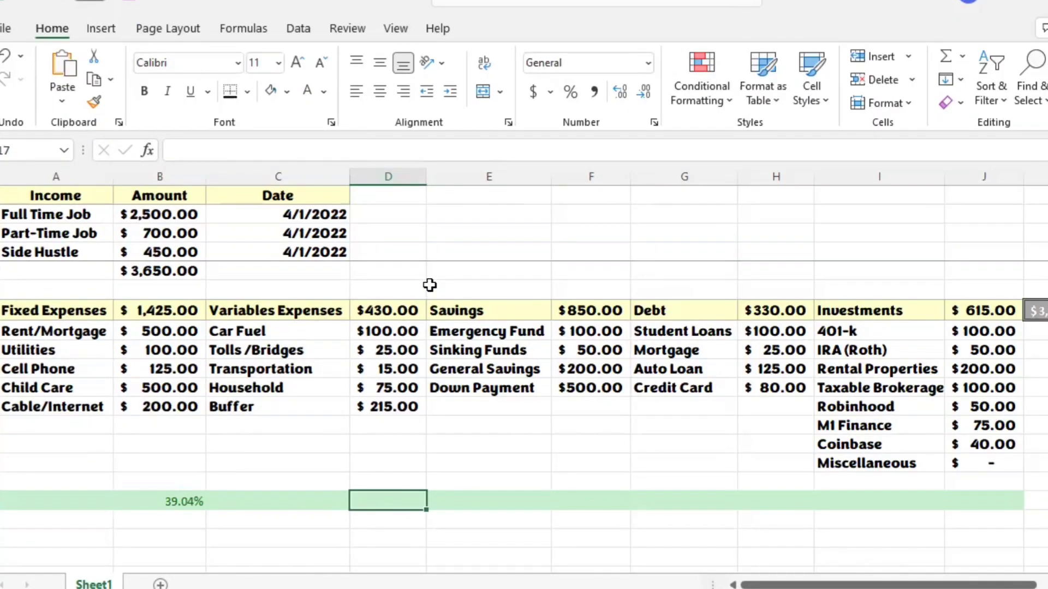
type("=")
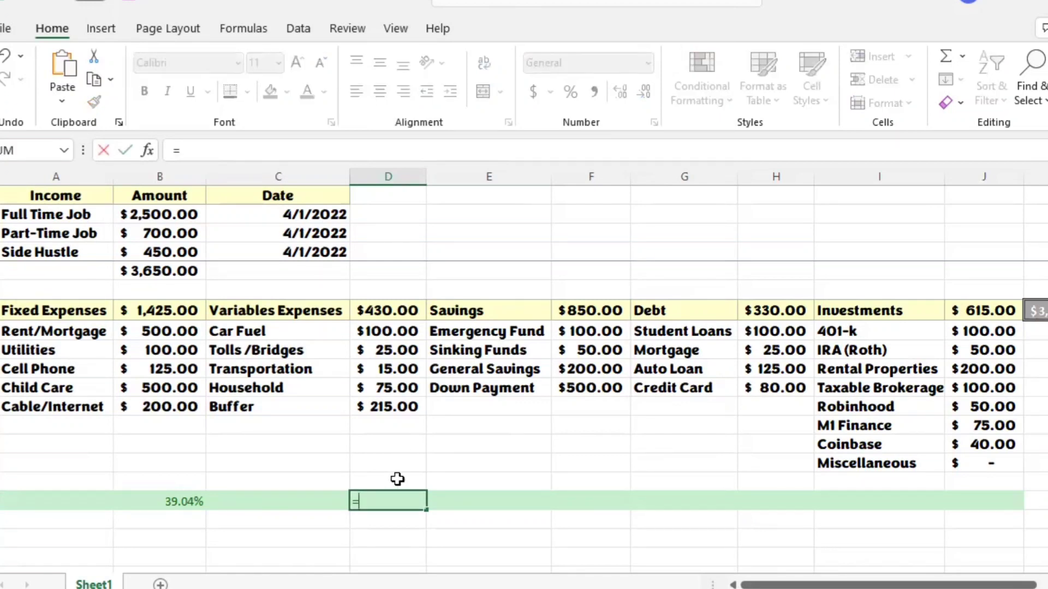
left_click(395, 310)
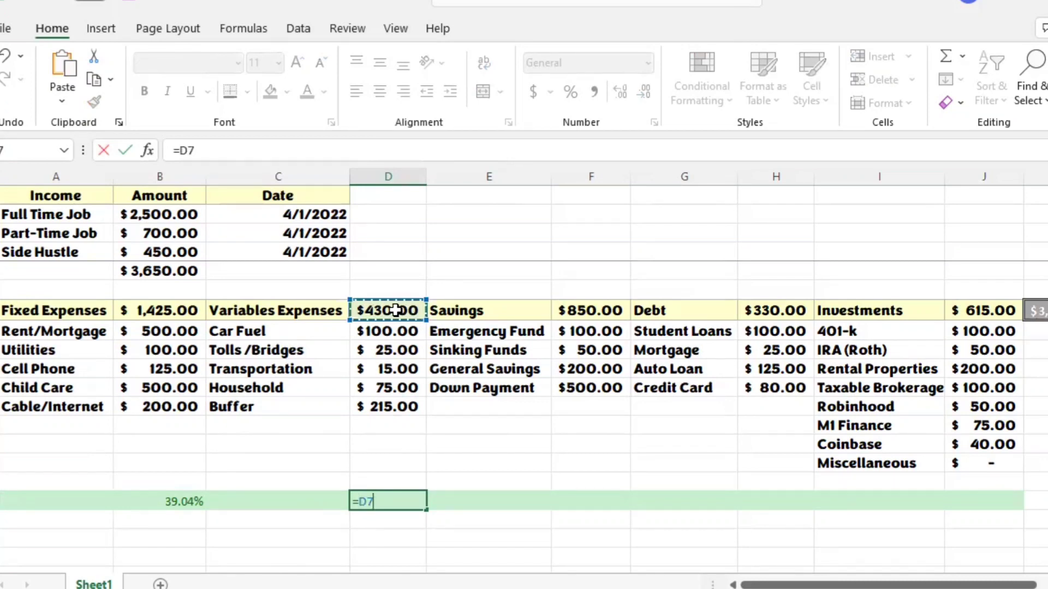
type("/")
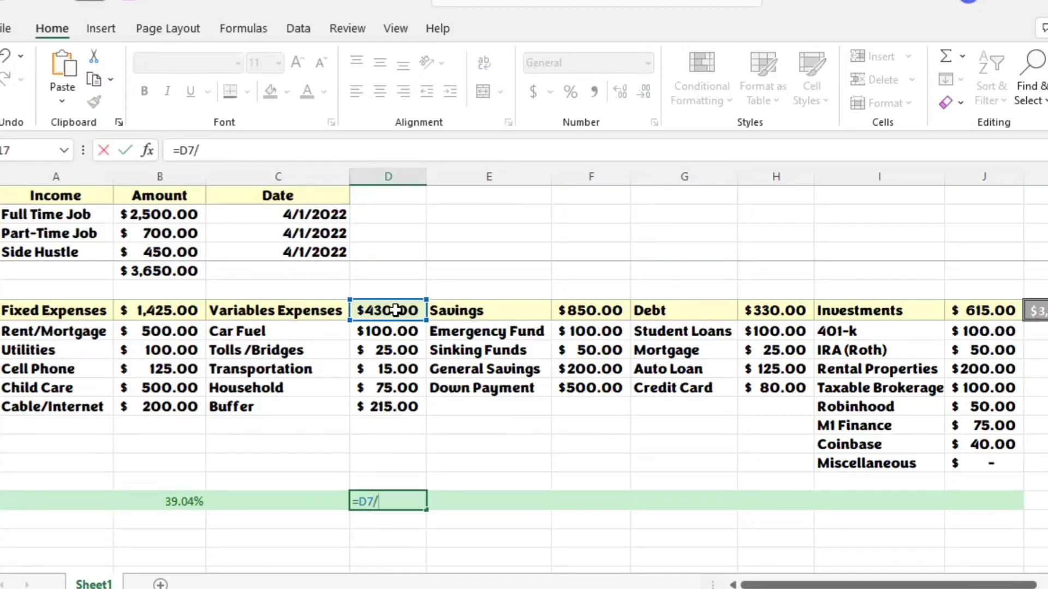
left_click(177, 275)
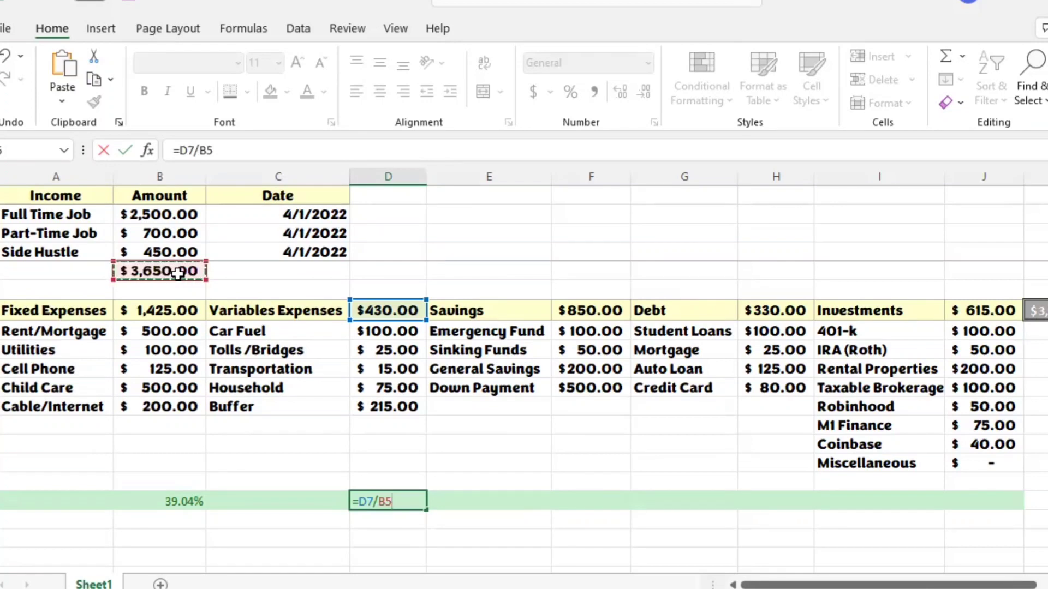
key("Return")
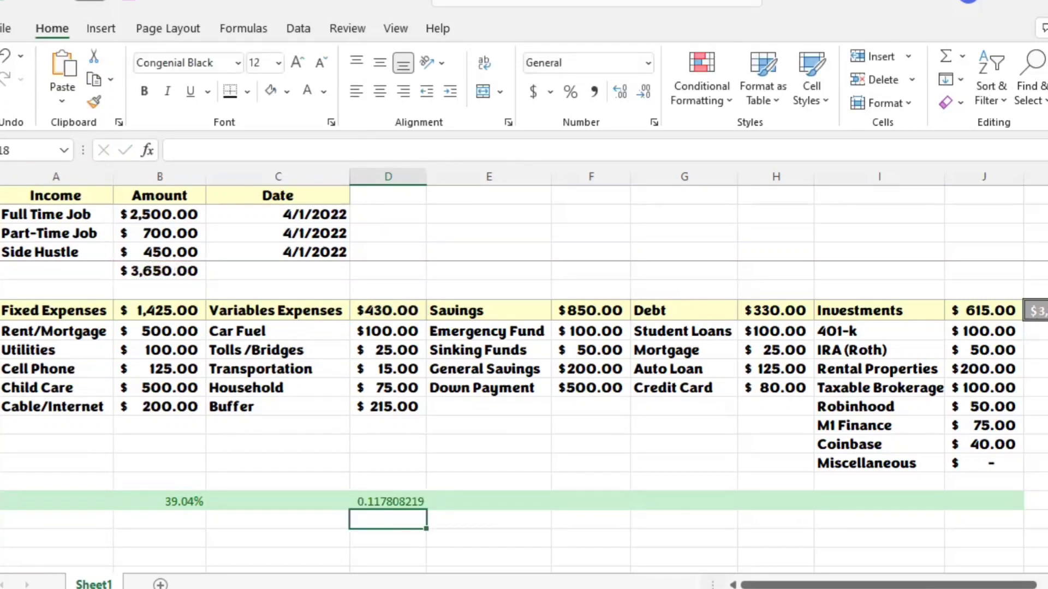
left_click(402, 501)
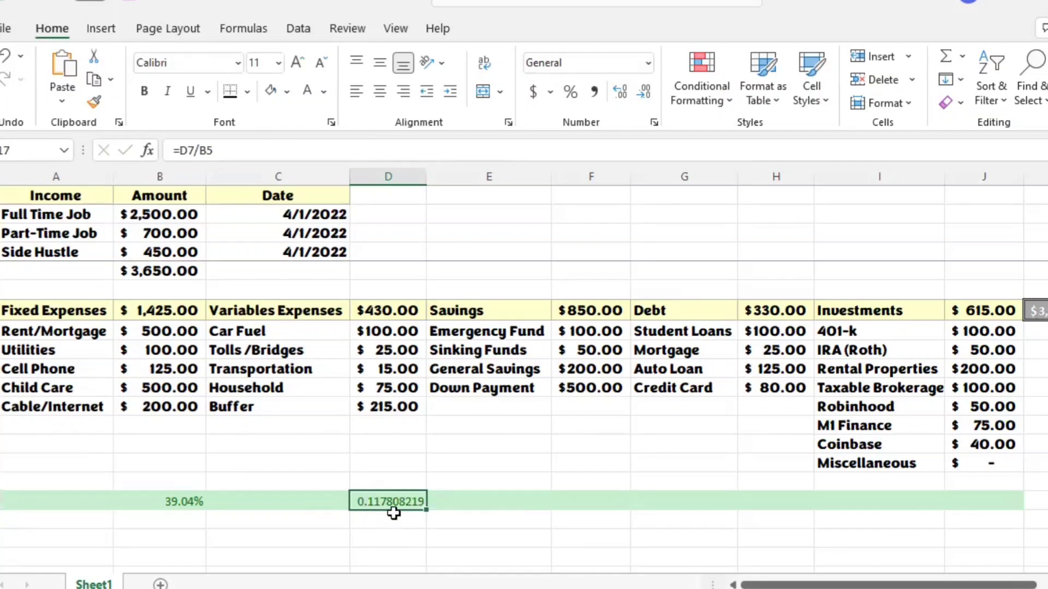
left_click(570, 93)
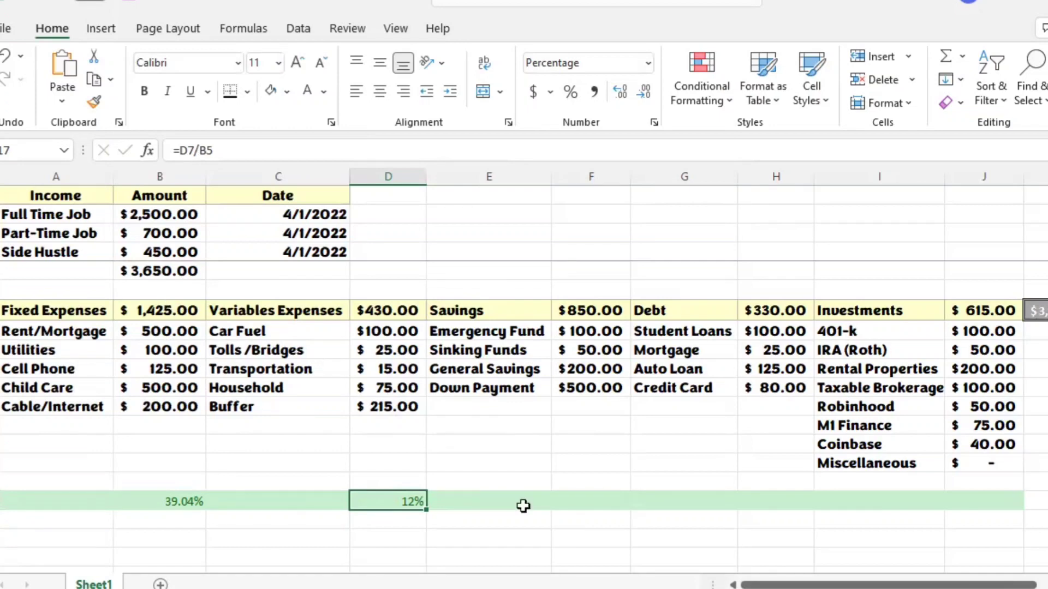
Step: Calculate the savings' share of total income in F17 with =F7/B5 and format it as a percentage
left_click(591, 504)
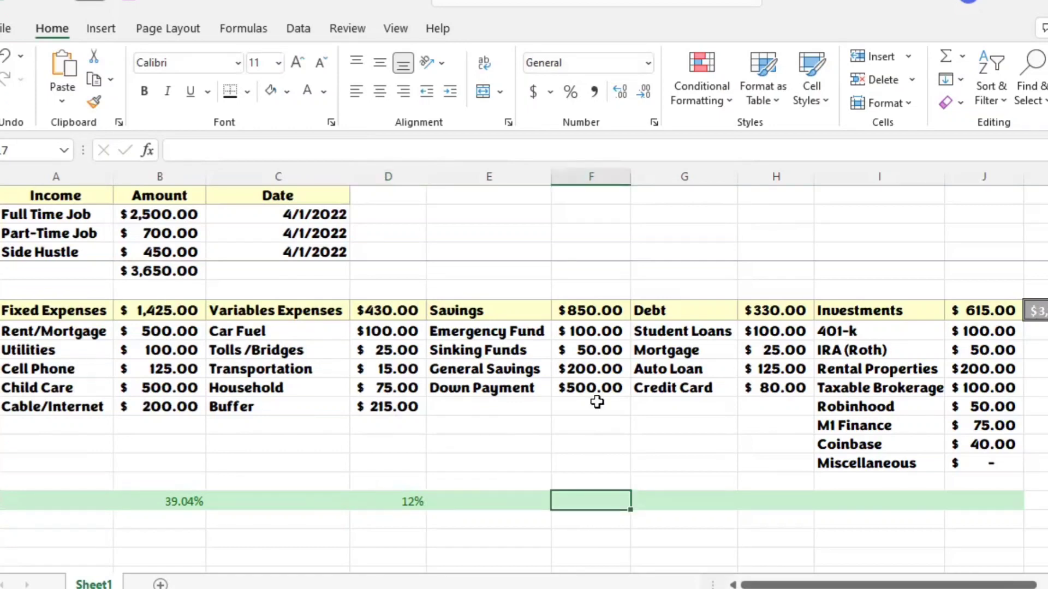
type("=")
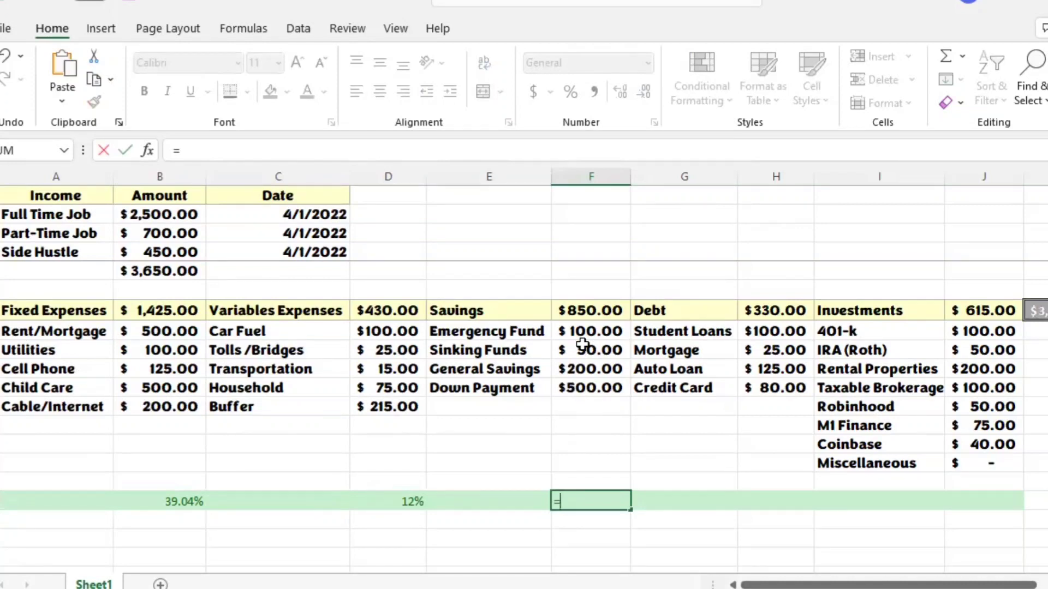
left_click(598, 311)
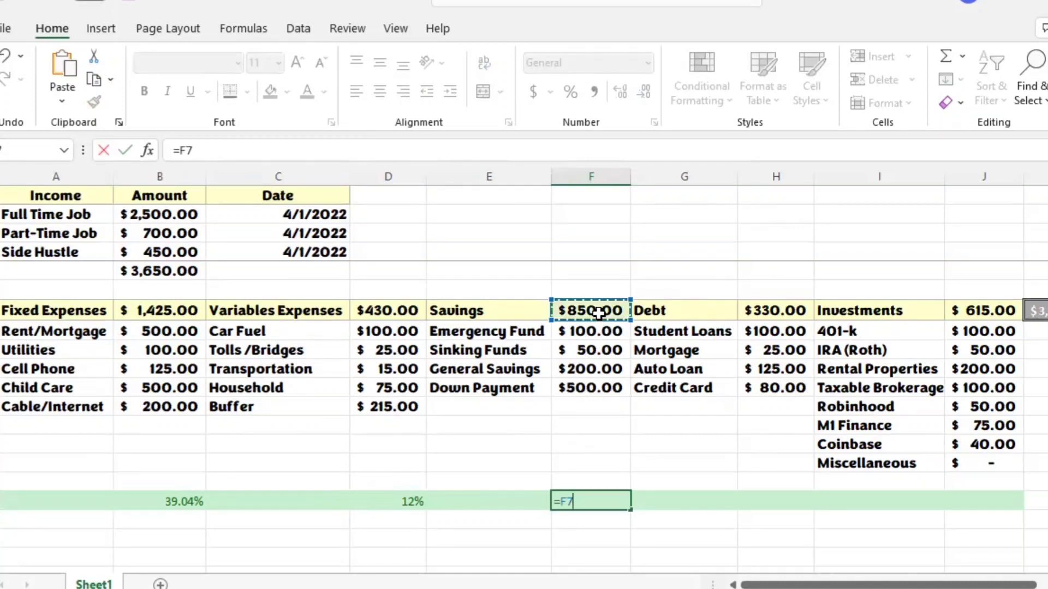
type("/")
left_click(167, 270)
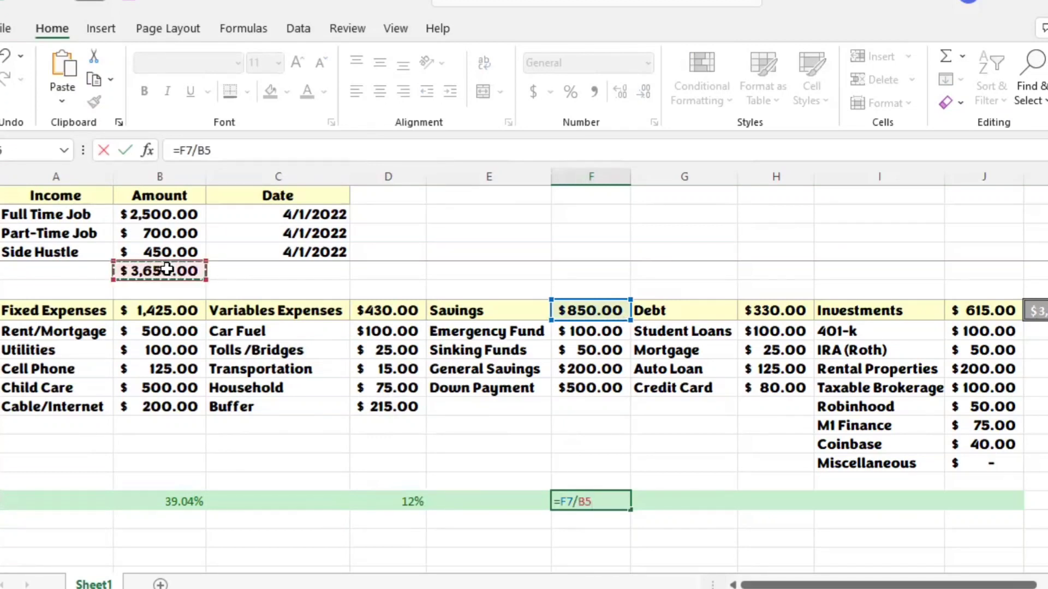
key("Return")
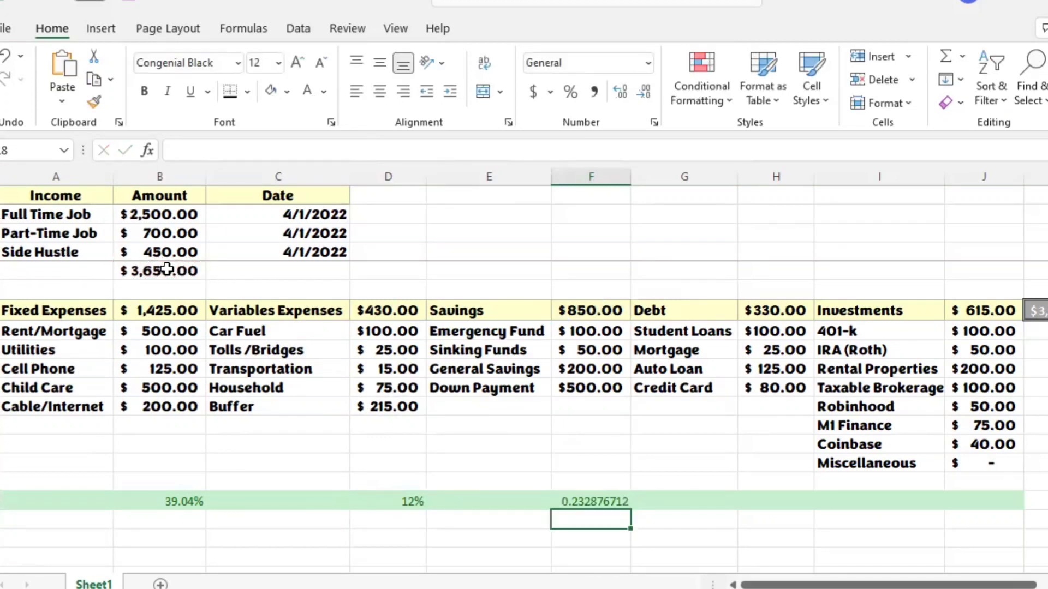
left_click(599, 500)
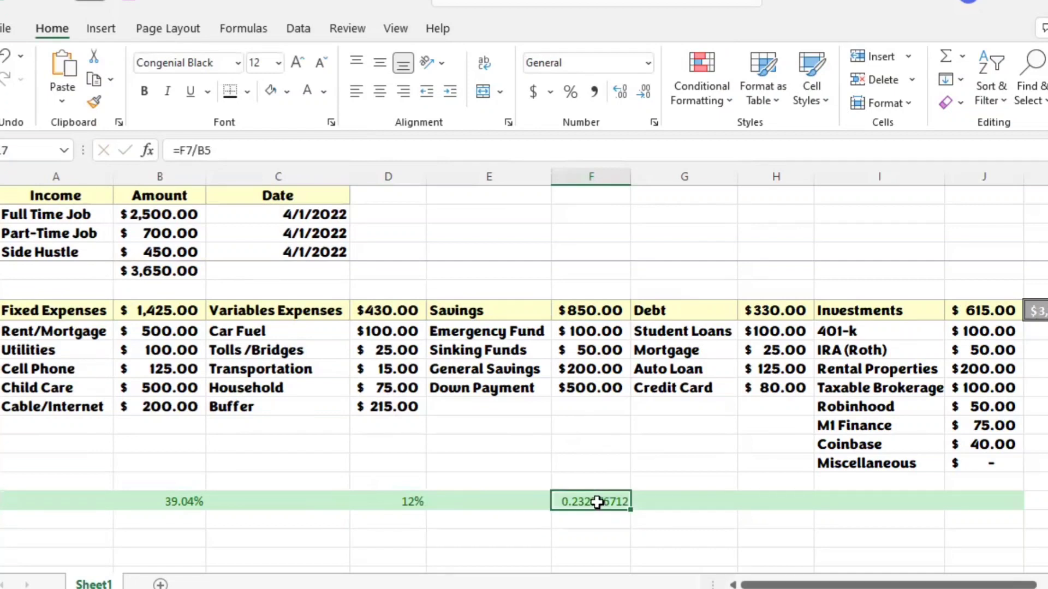
left_click(570, 92)
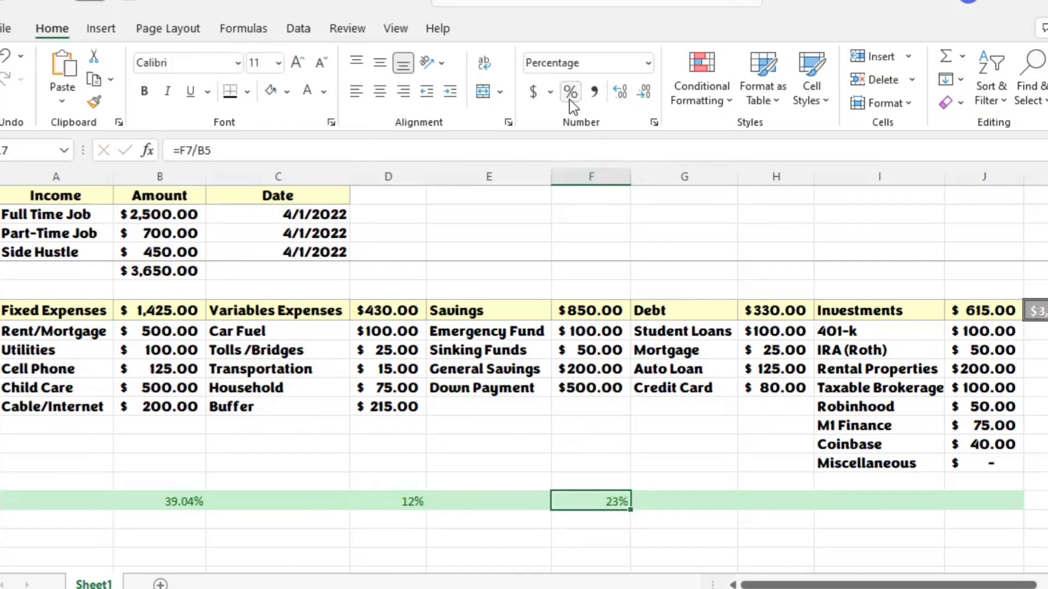
Step: Calculate the debt's share of total income in H17 with =H7/B5 and format it as a percentage
left_click(790, 507)
type("=")
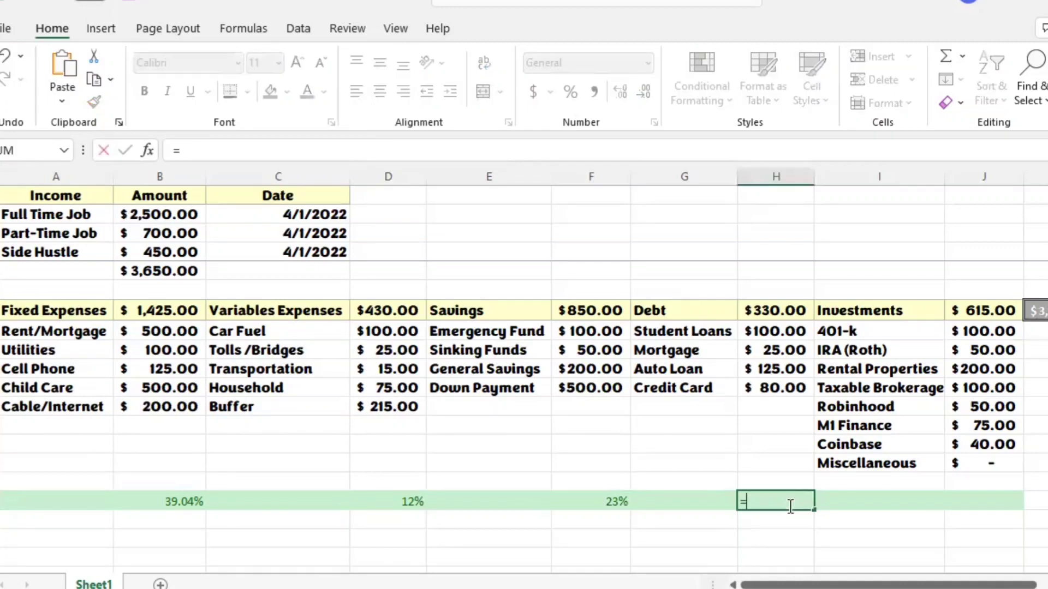
left_click(798, 313)
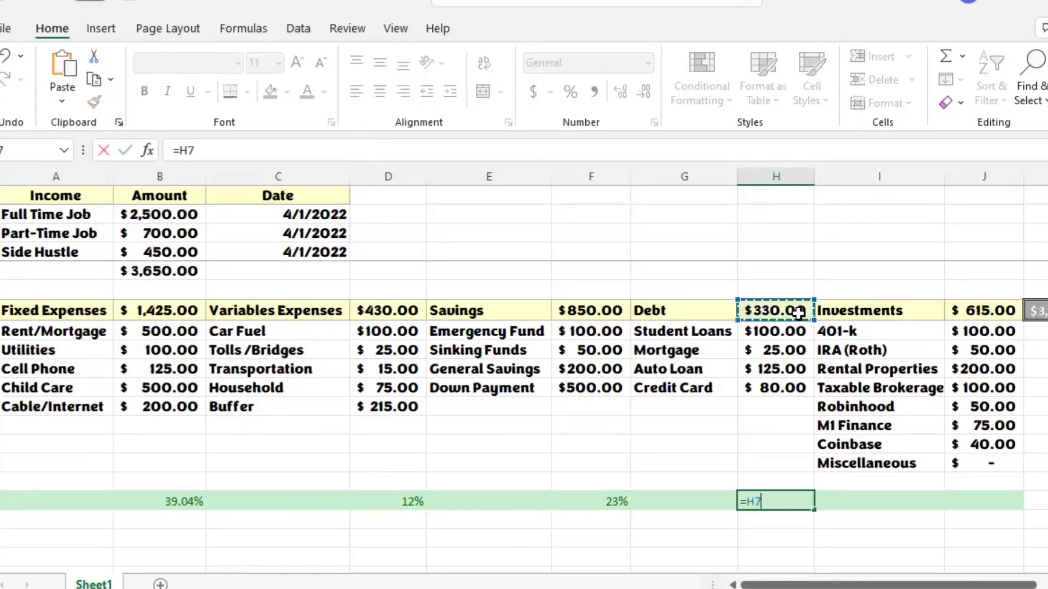
type("/")
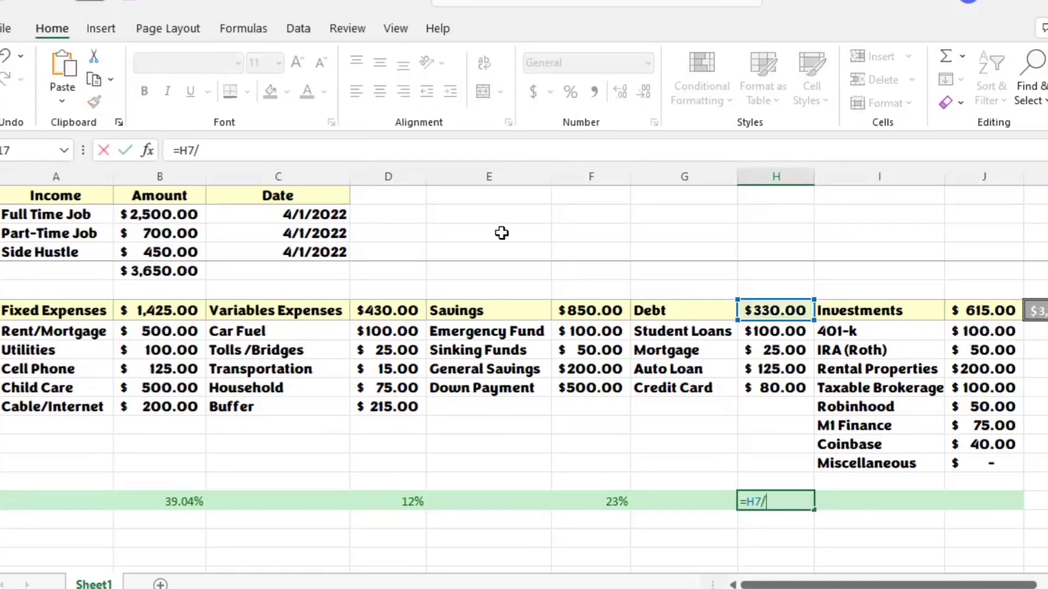
left_click(171, 272)
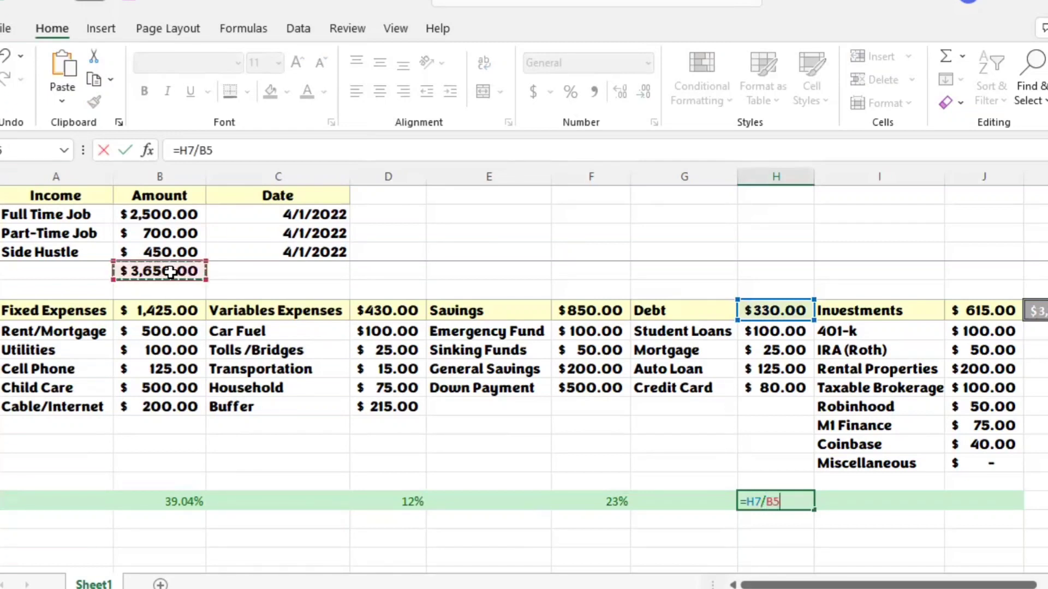
key("Return")
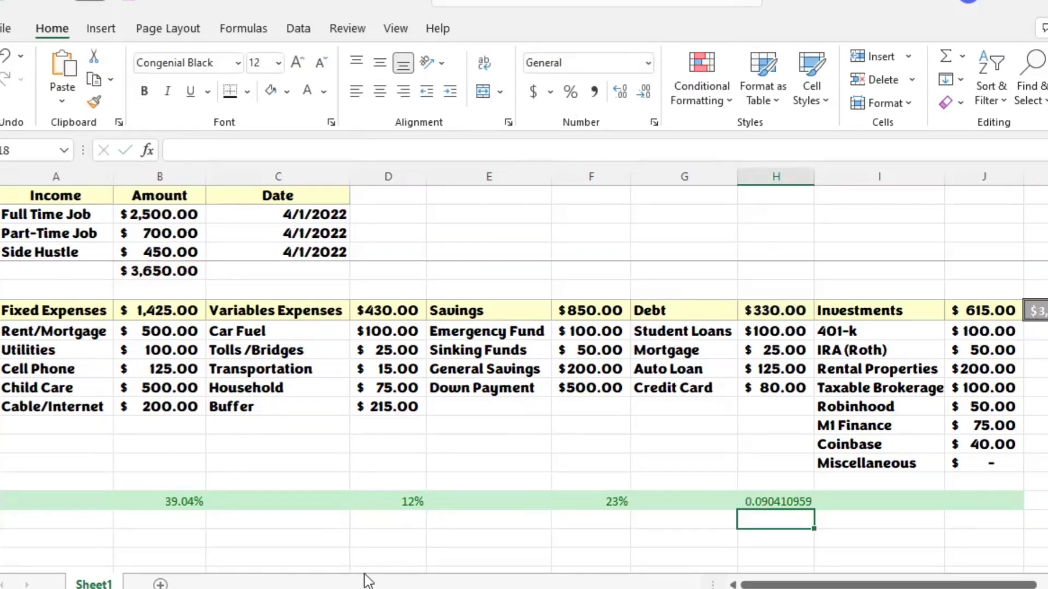
left_click(795, 501)
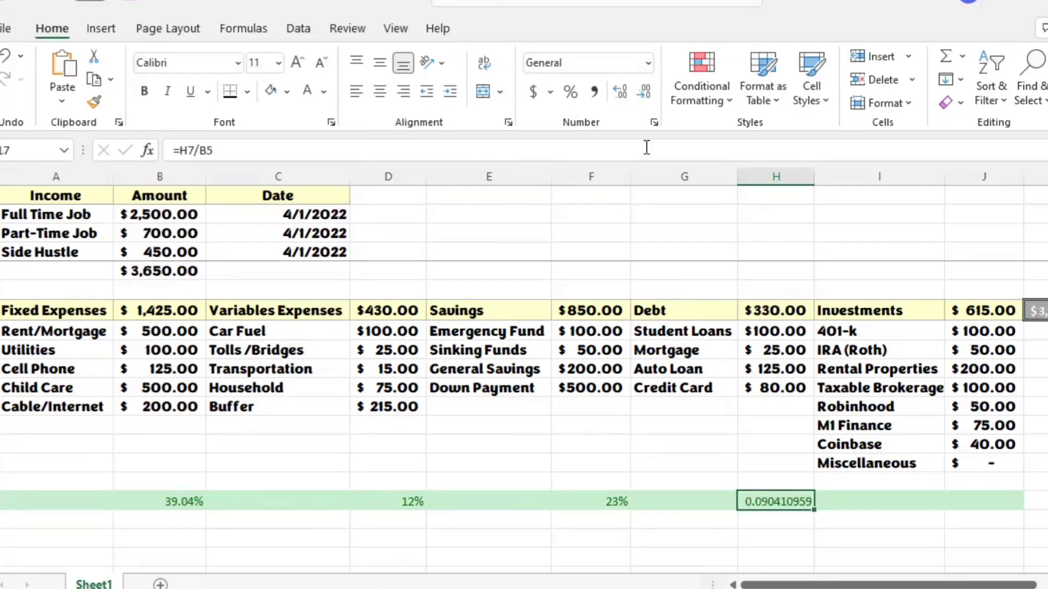
left_click(571, 92)
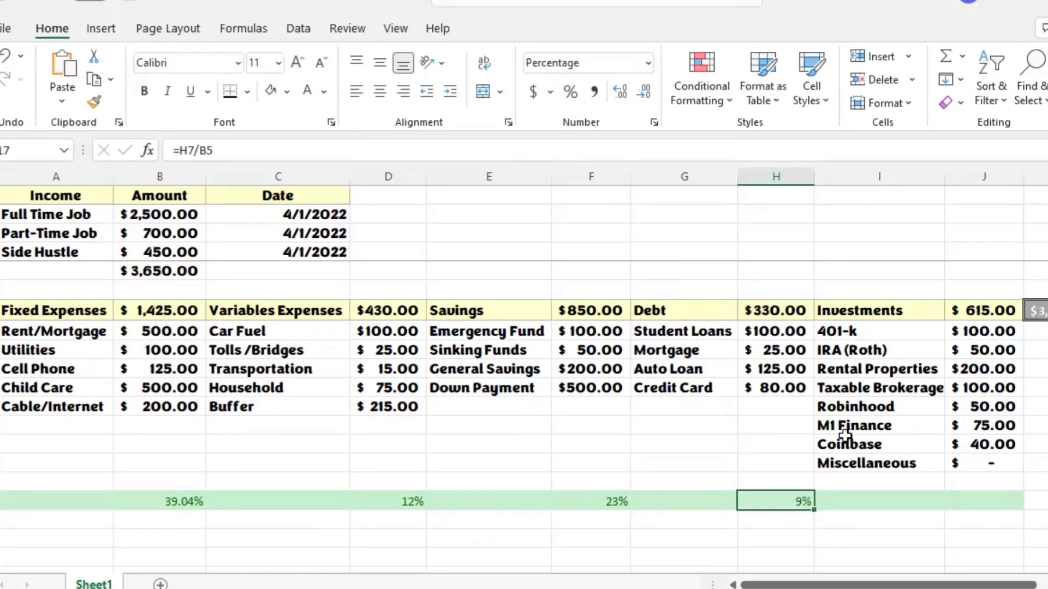
Step: Calculate the investments' share of total income in J17 with =J7/B5 and format it as a percentage
left_click(989, 503)
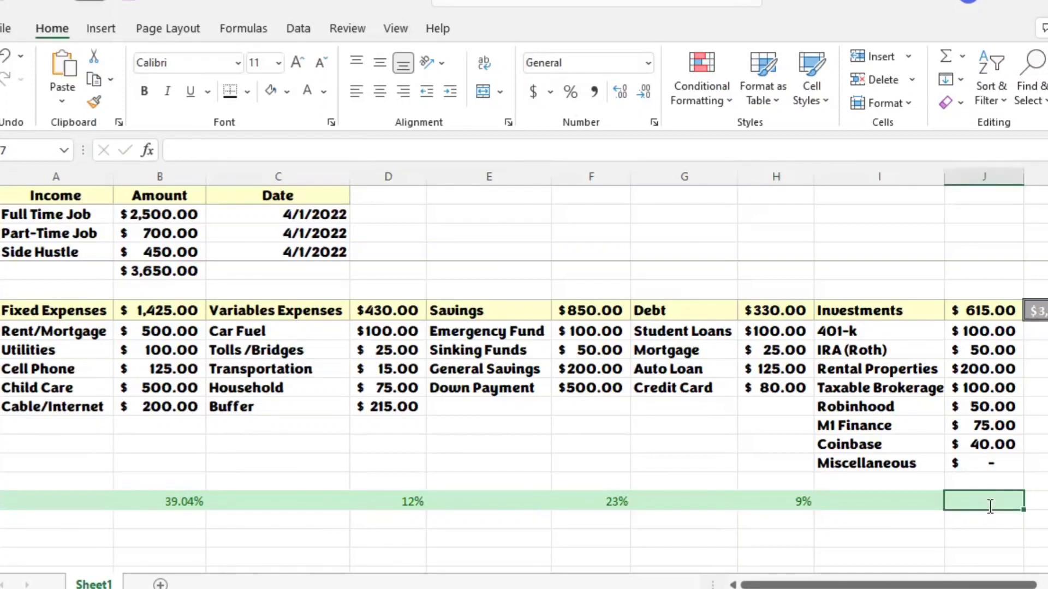
type("=")
left_click(988, 304)
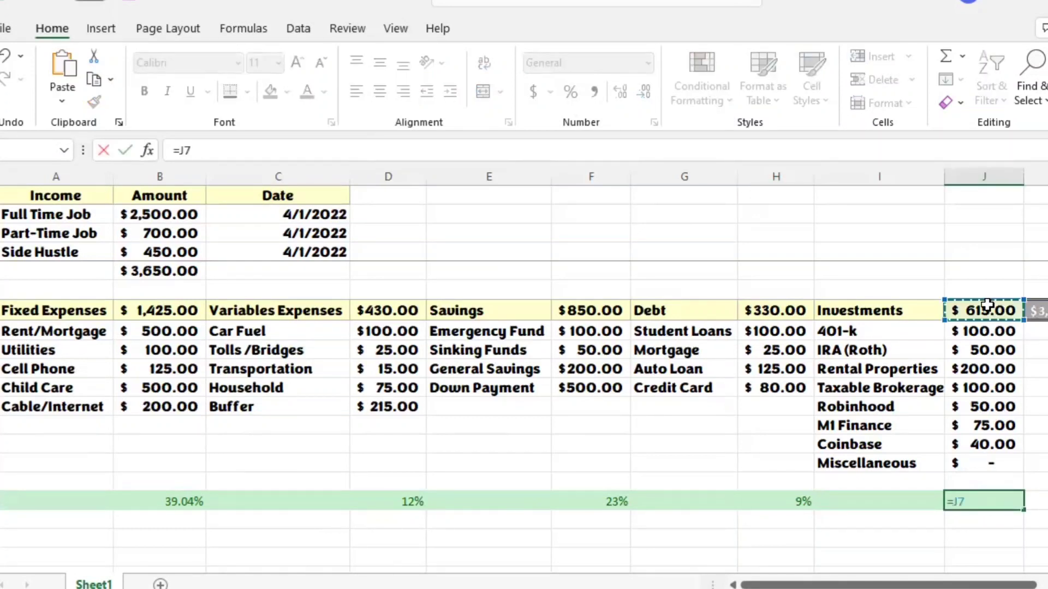
type("/")
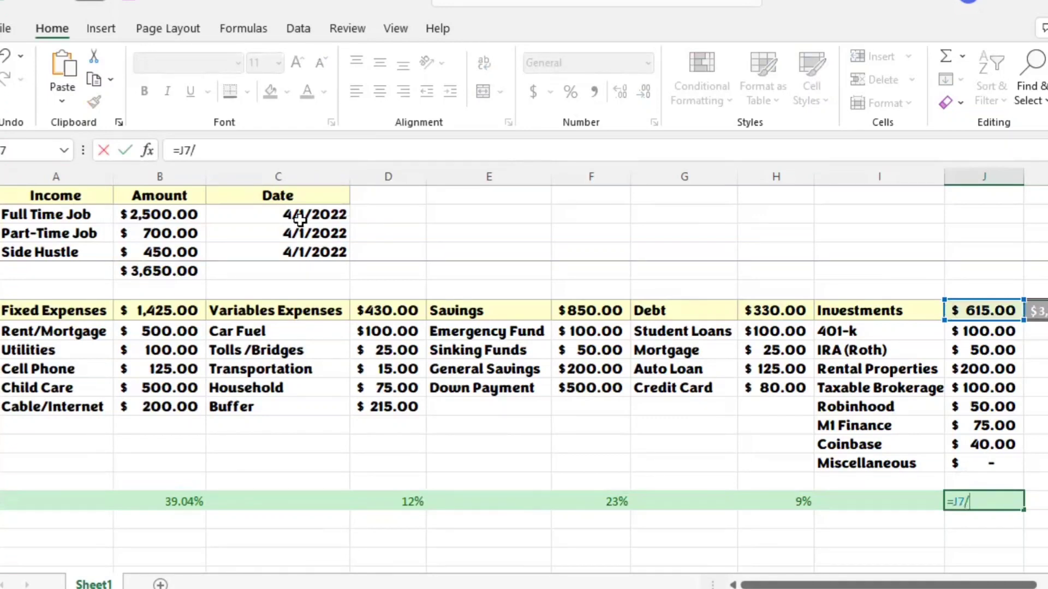
left_click(190, 273)
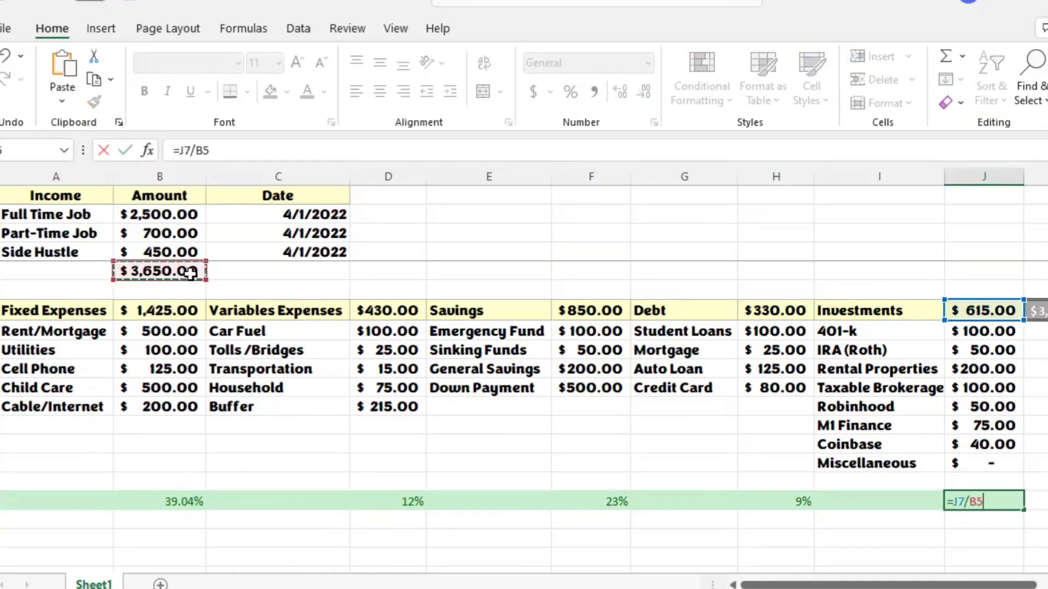
key("Return")
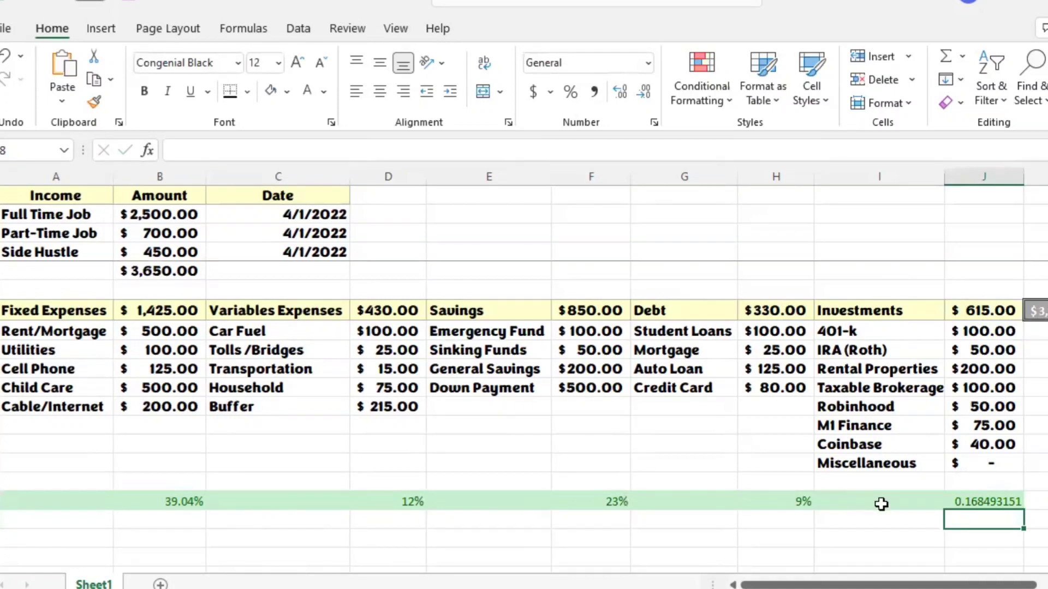
left_click(988, 506)
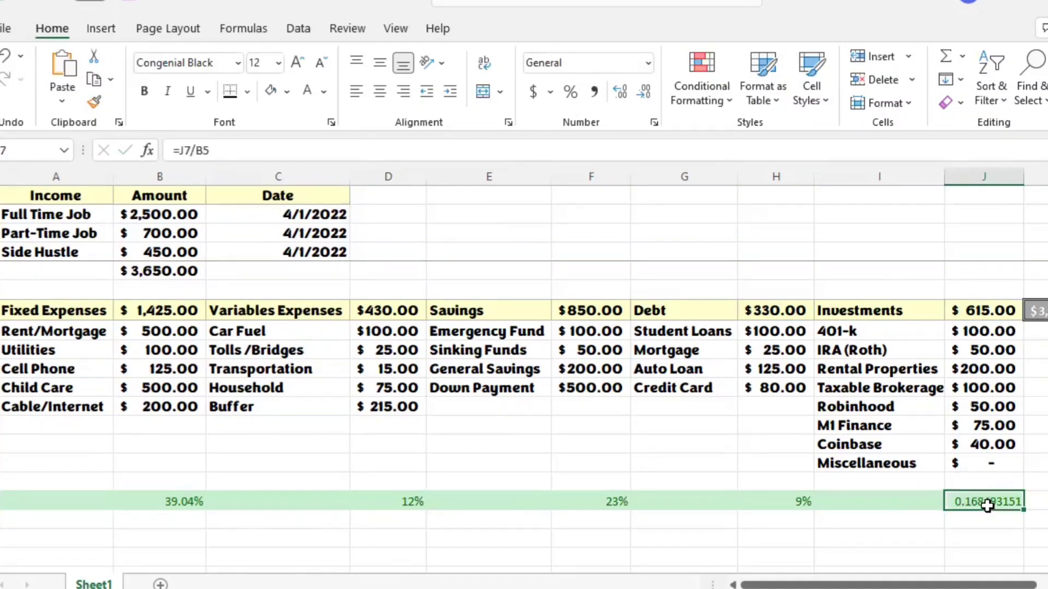
left_click(569, 92)
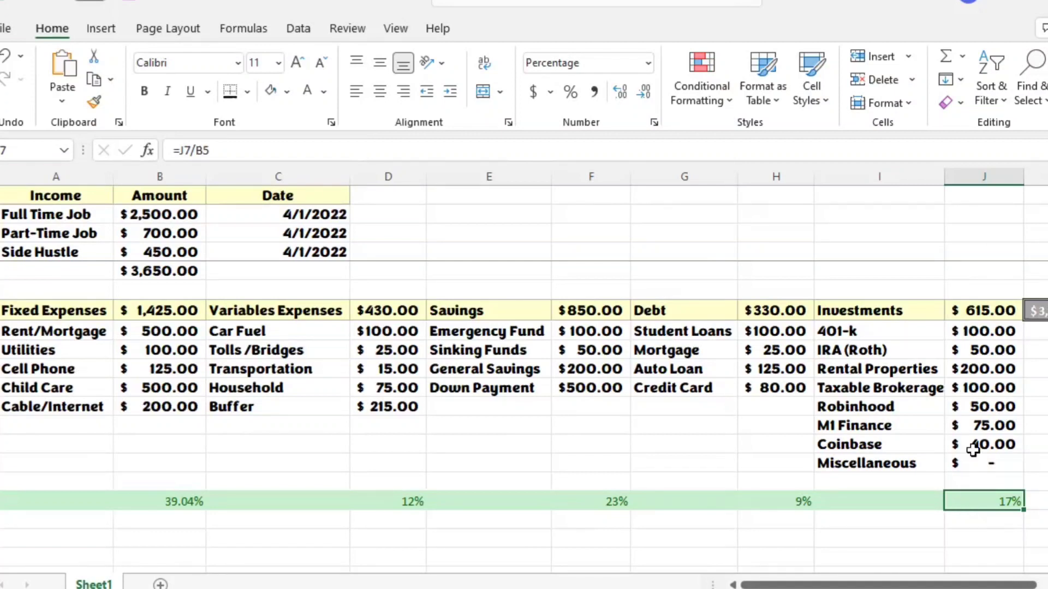
Step: Review the percentage formulas for debt, savings, variable expenses and fixed expenses in row 17
left_click(764, 507)
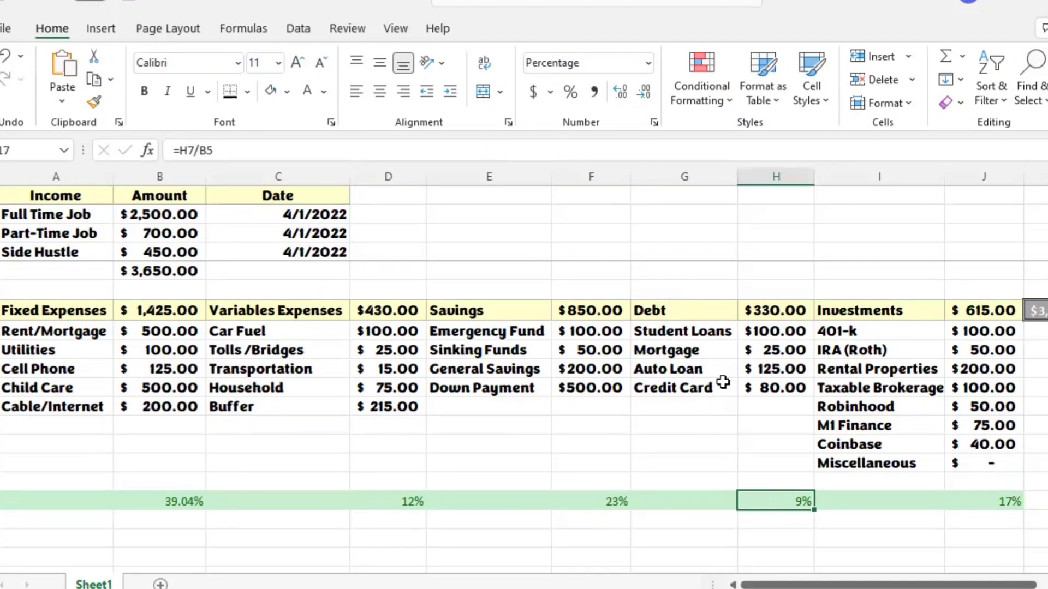
left_click(612, 504)
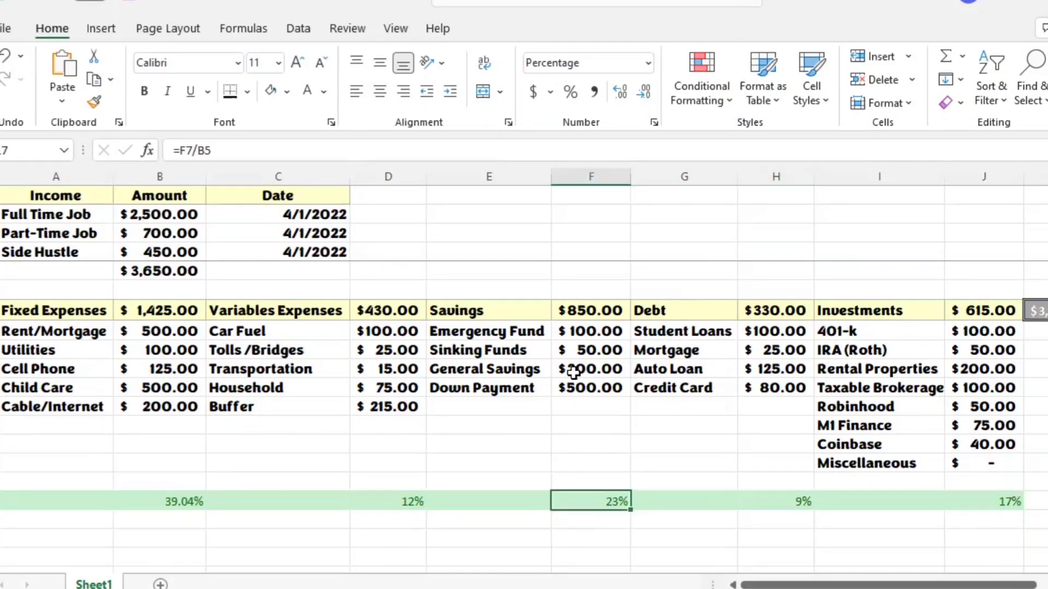
left_click(399, 503)
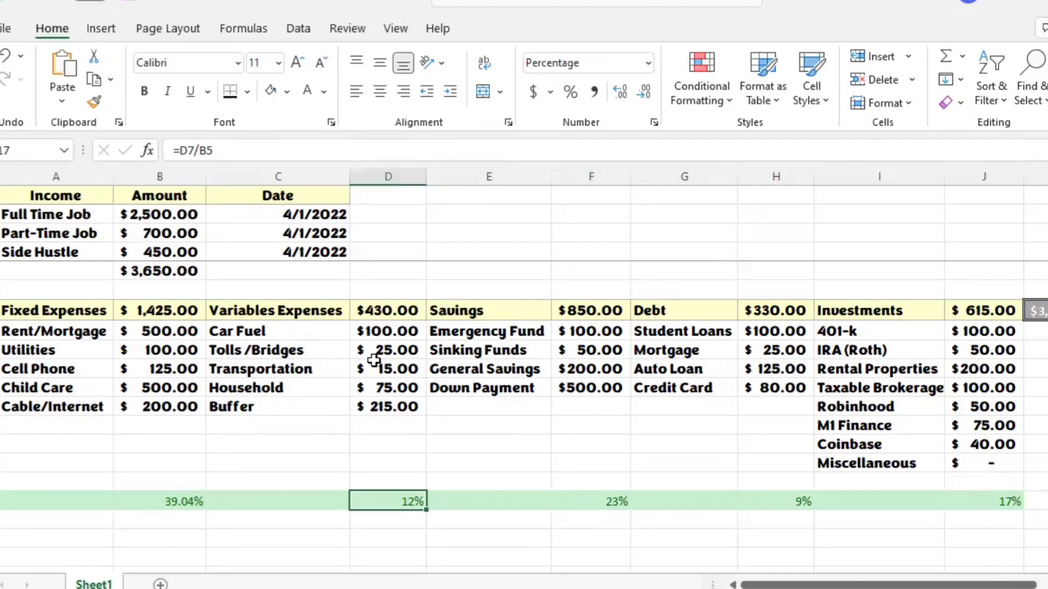
left_click(179, 499)
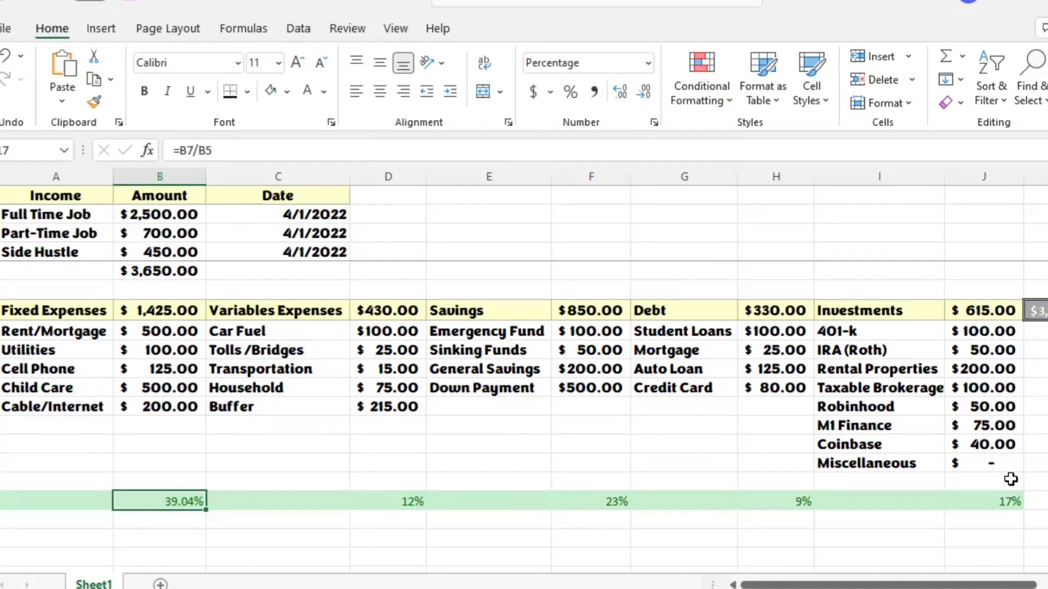
left_click(1037, 369)
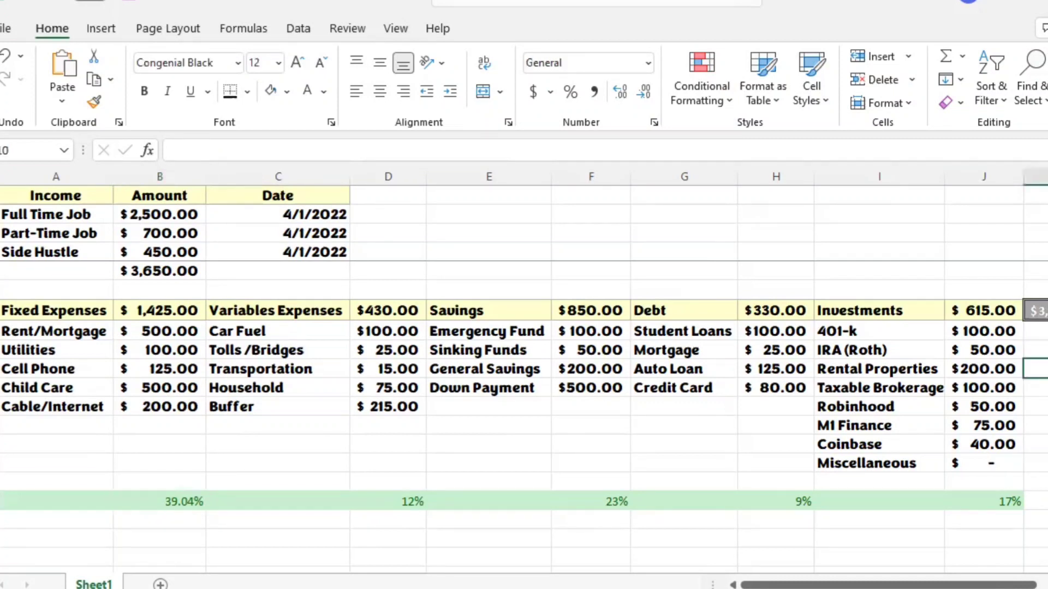